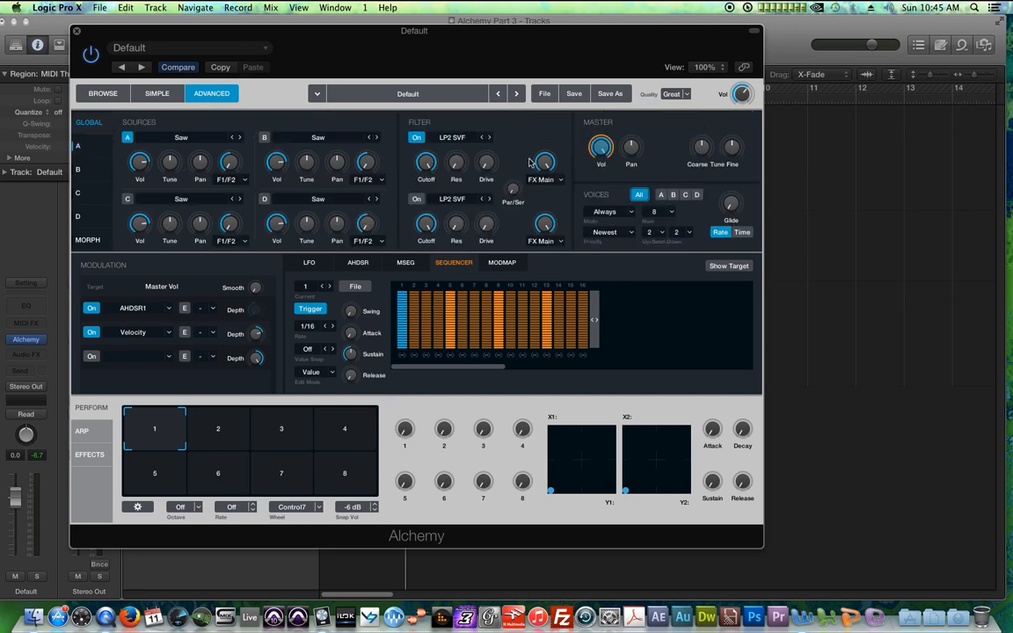
# Step: Load the next preset in Alchemy, then clear the patch back to its initial state
pyautogui.click(516, 93)
pyautogui.click(545, 94)
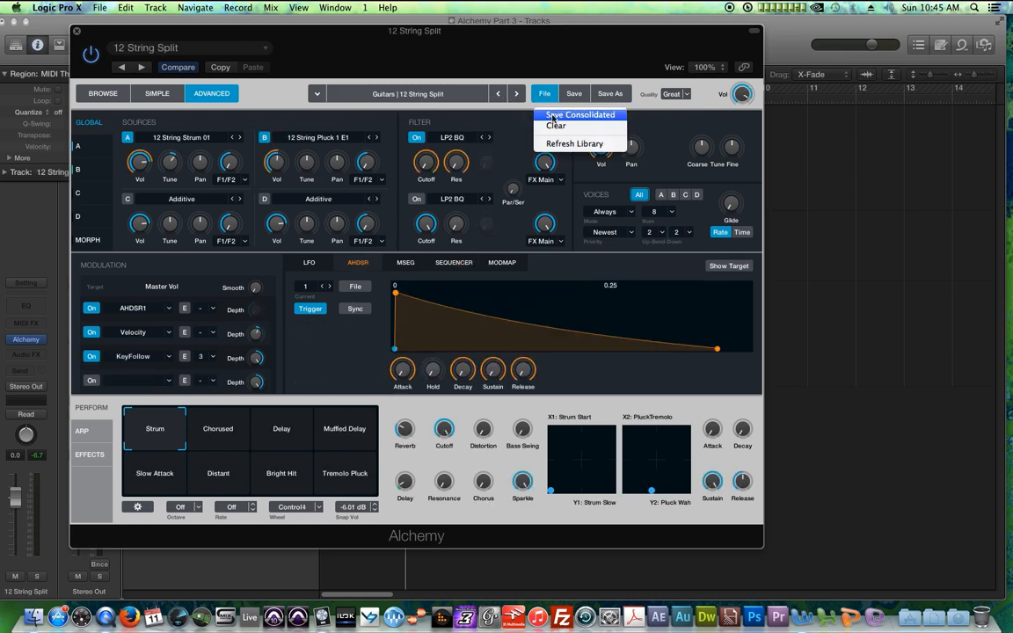
pyautogui.click(503, 119)
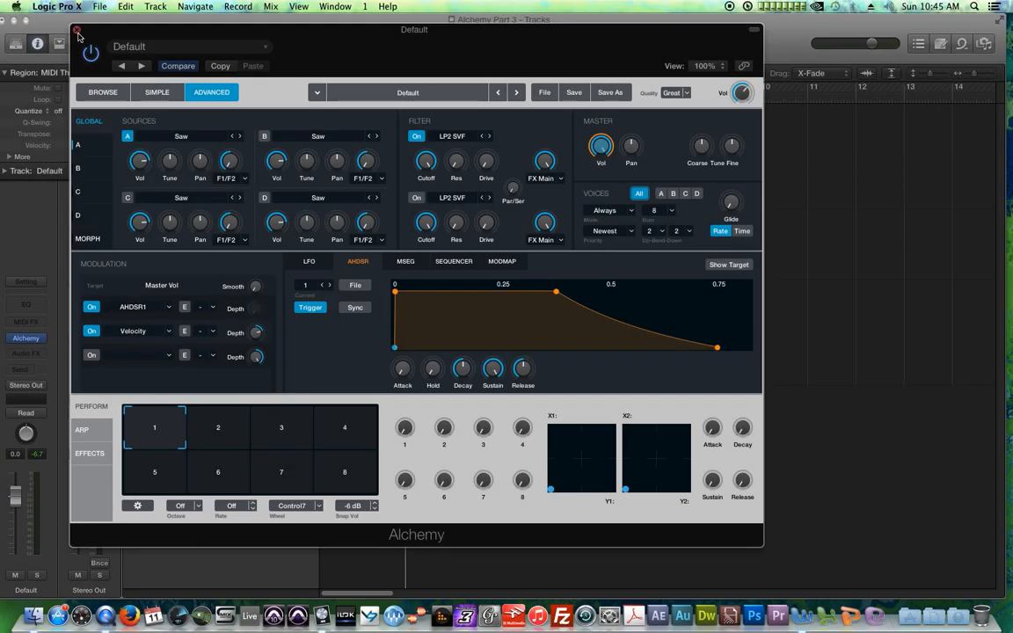
# Step: Close the Alchemy window, disarm and mute the Default track, and select the piano track
pyautogui.click(76, 31)
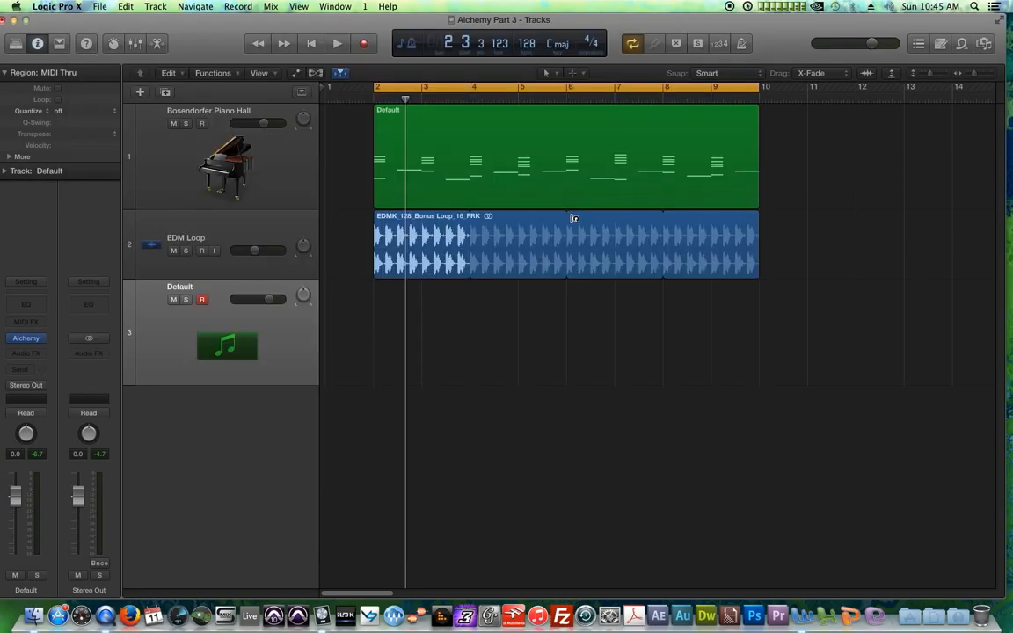
pyautogui.click(620, 159)
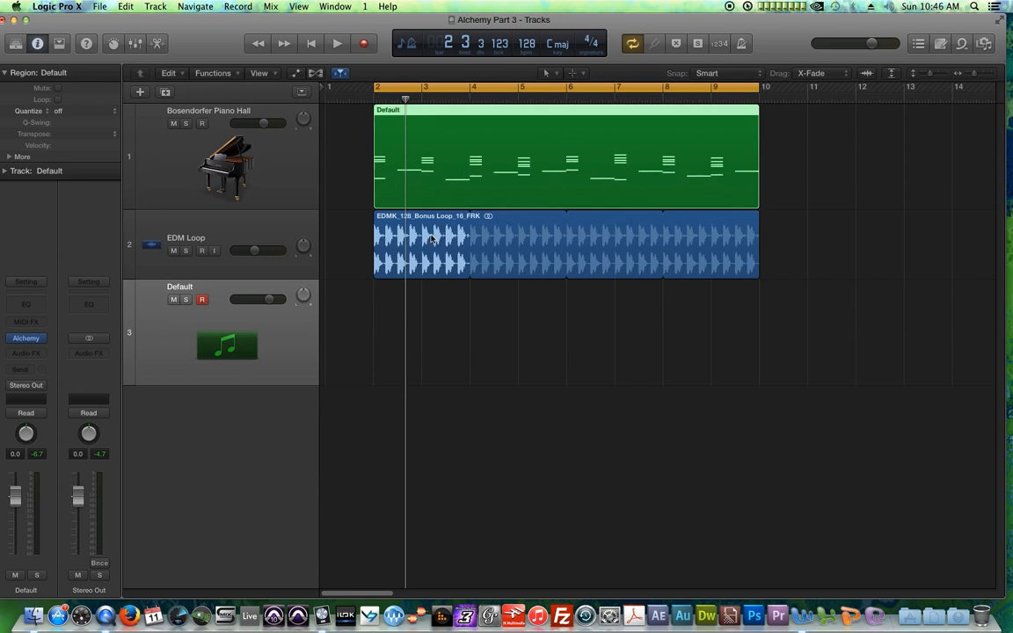
pyautogui.click(203, 301)
pyautogui.click(175, 300)
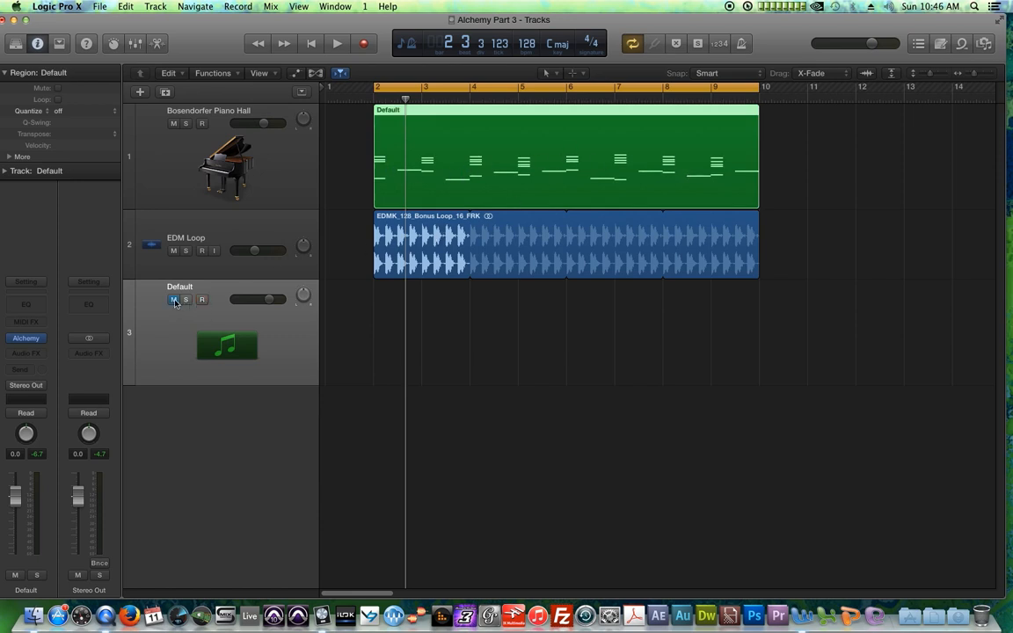
pyautogui.click(231, 174)
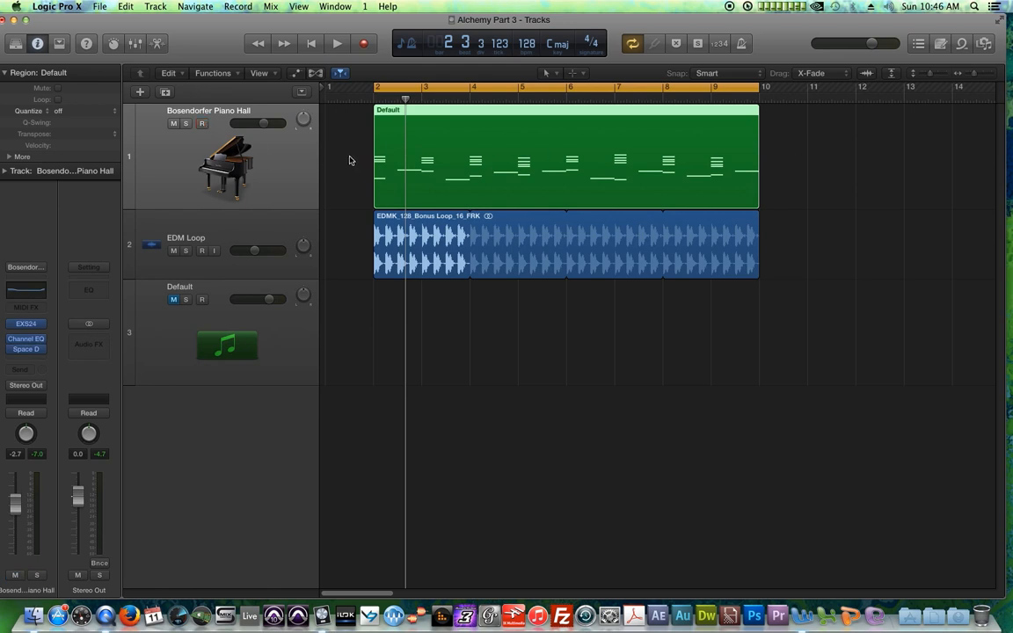
# Step: Turn off cycle mode, play the arrangement from the start and stop playback
pyautogui.press('c')
pyautogui.press('Return')
pyautogui.press('space')
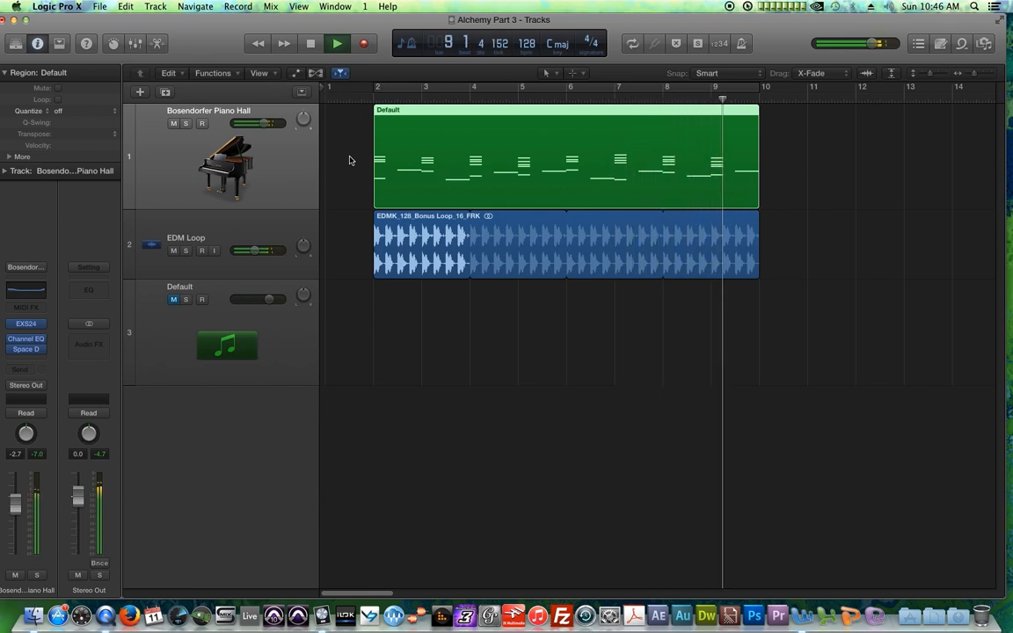
pyautogui.press('space')
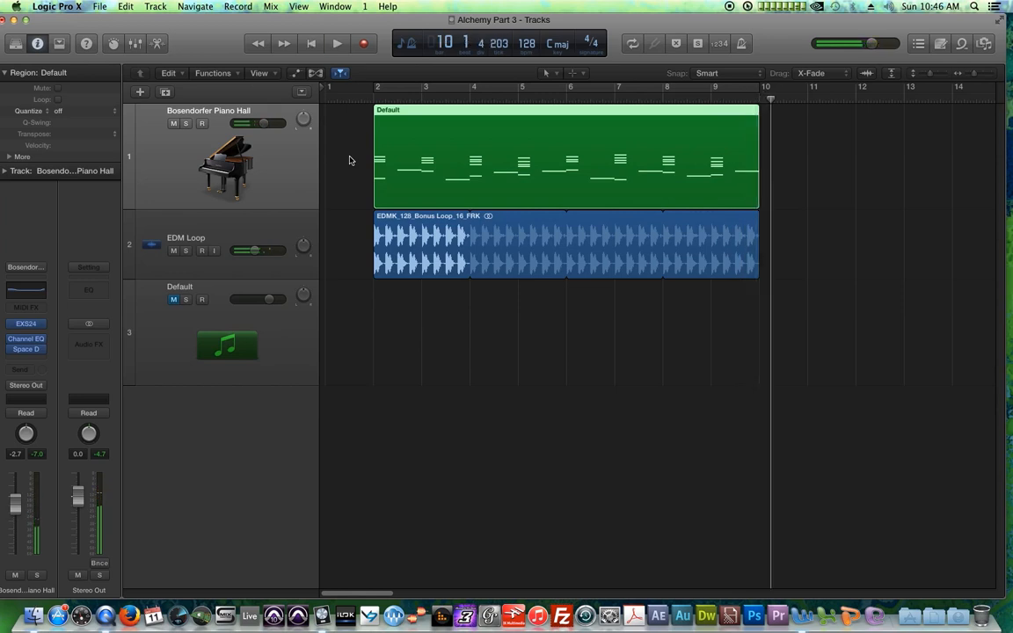
# Step: Mute the piano track, unmute the Default track and open its Alchemy instrument
pyautogui.click(176, 124)
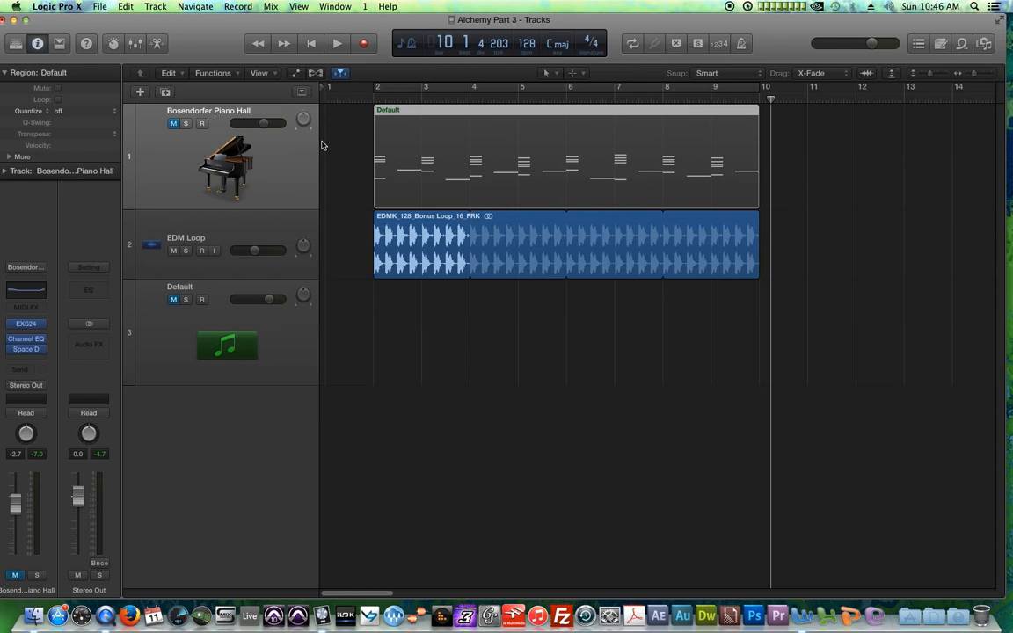
pyautogui.click(180, 318)
pyautogui.click(173, 301)
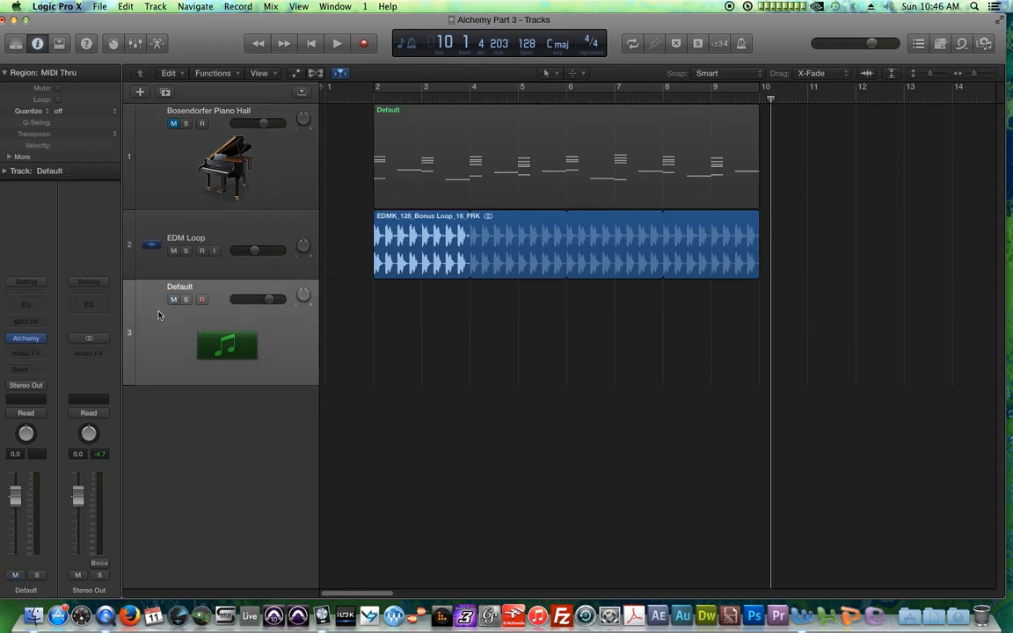
pyautogui.click(27, 341)
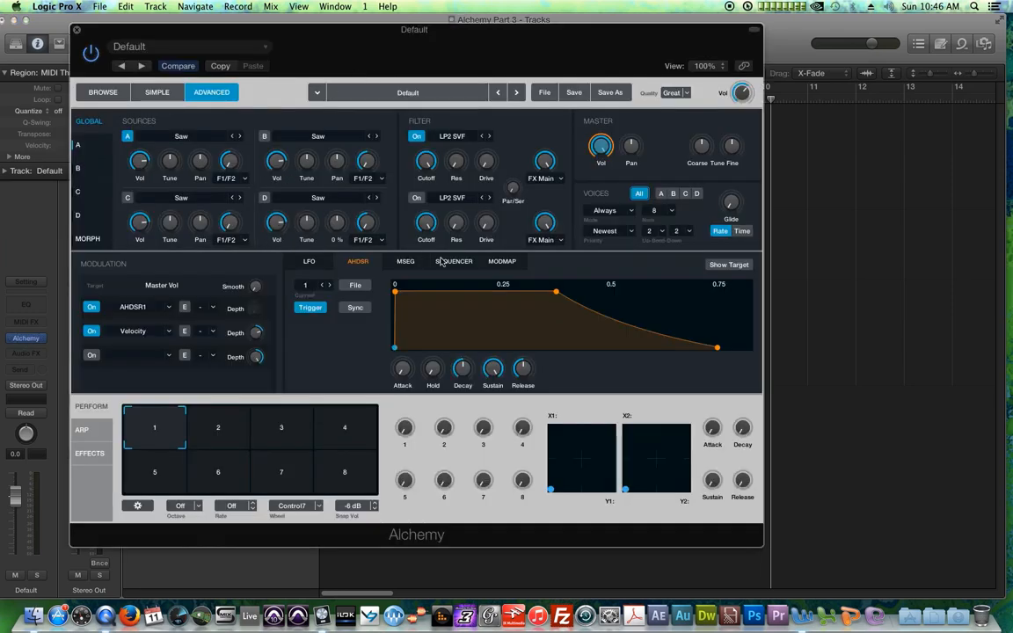
# Step: Modulate Source A's pan with Sequencer1, then clear the patch
pyautogui.click(442, 263)
pyautogui.click(199, 163)
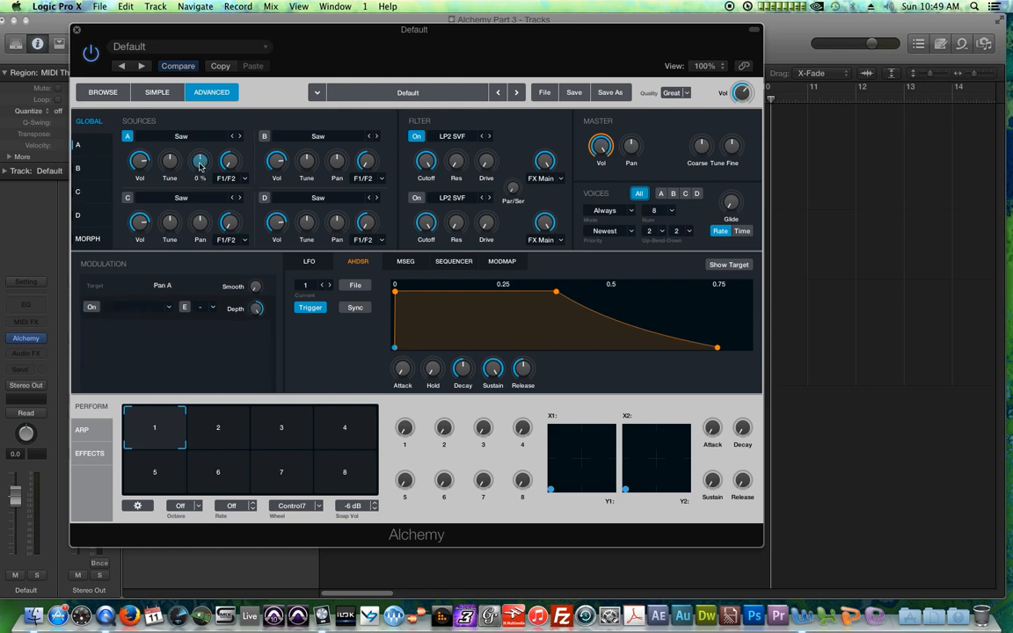
pyautogui.click(164, 309)
pyautogui.moveTo(194, 356)
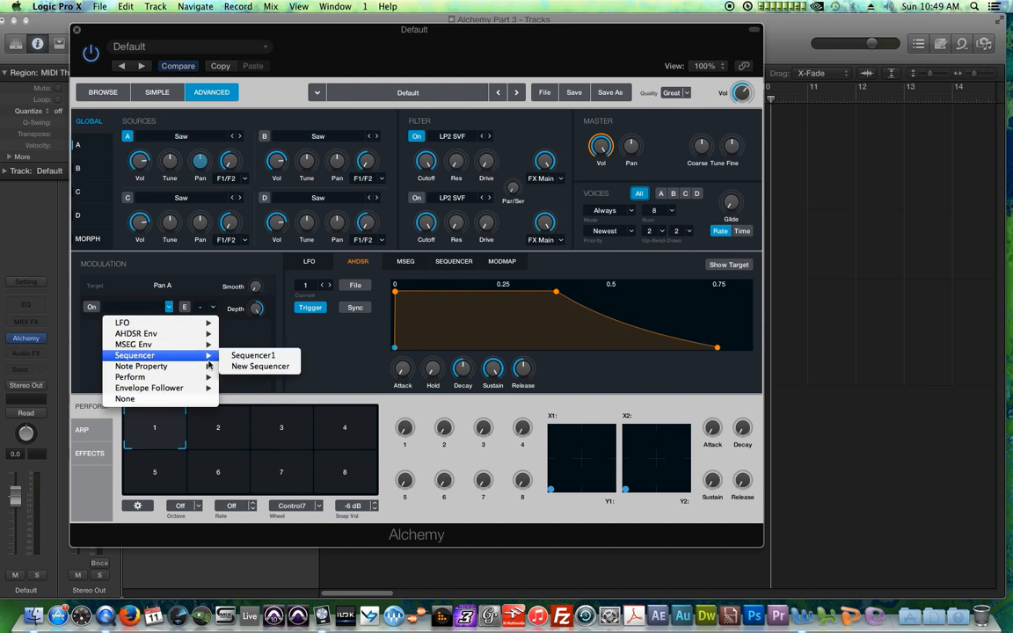
pyautogui.click(255, 355)
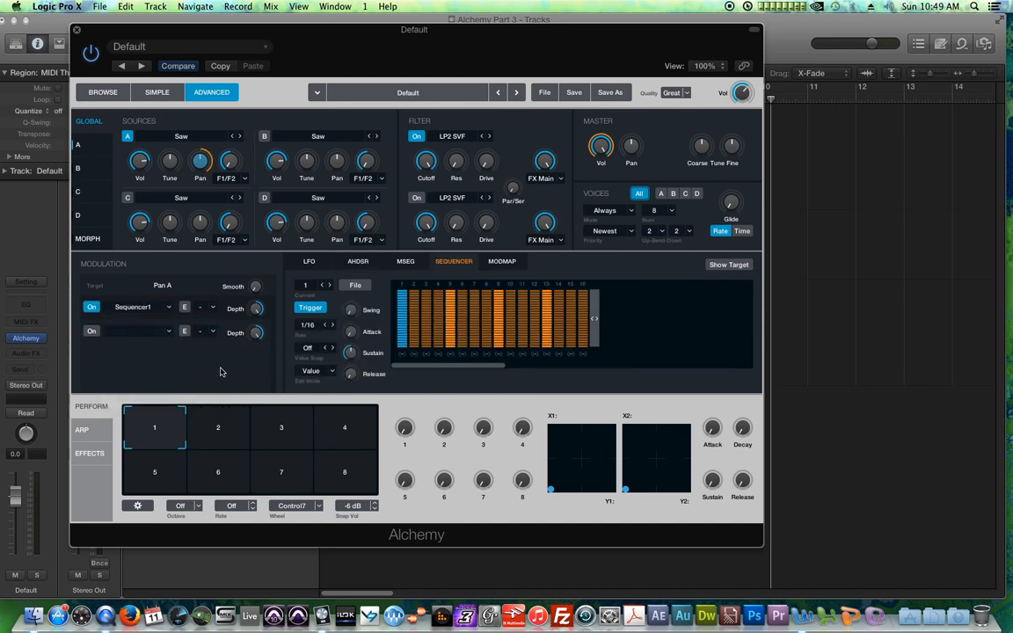
pyautogui.click(544, 93)
pyautogui.click(557, 124)
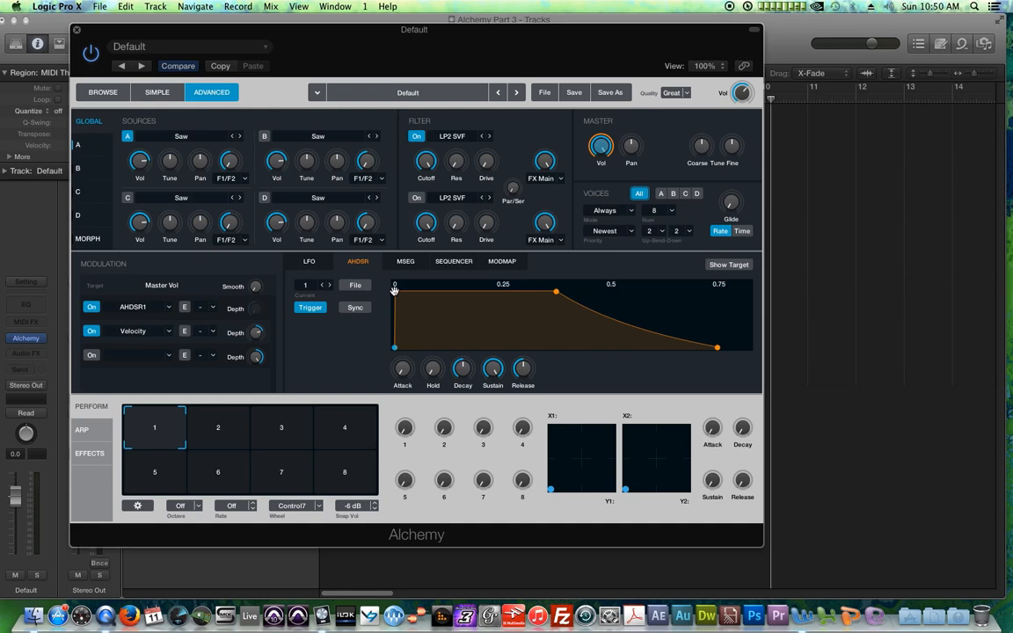
# Step: Examine the LFO, AHDSR and Sequencer modulator tabs for the Master Vol modulation
pyautogui.click(92, 307)
pyautogui.click(91, 307)
pyautogui.click(309, 262)
pyautogui.click(358, 262)
pyautogui.click(454, 262)
pyautogui.click(357, 262)
pyautogui.click(312, 262)
pyautogui.click(356, 262)
pyautogui.click(308, 262)
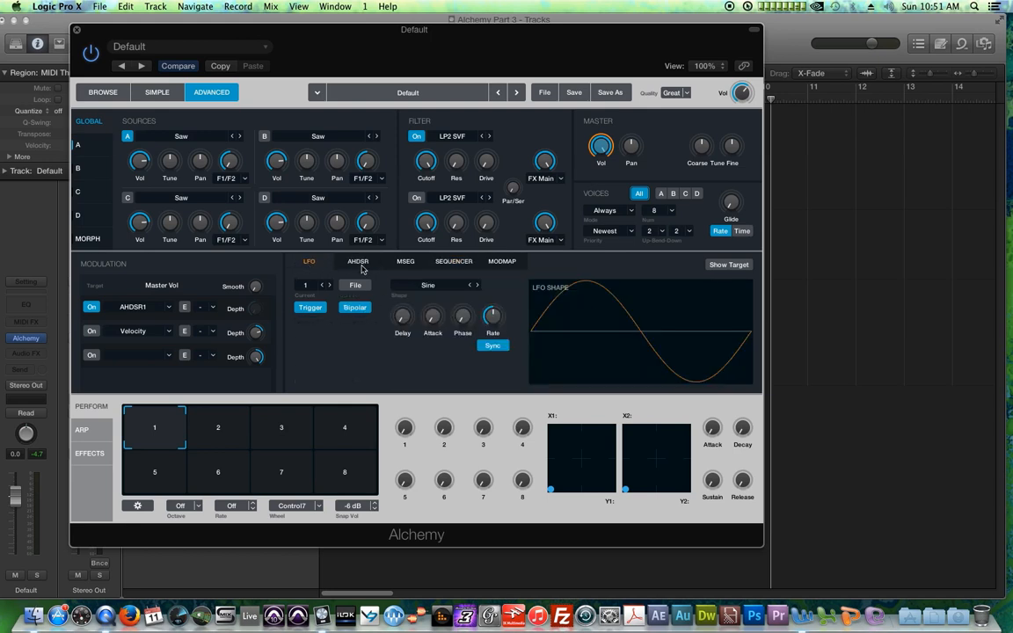
pyautogui.click(356, 262)
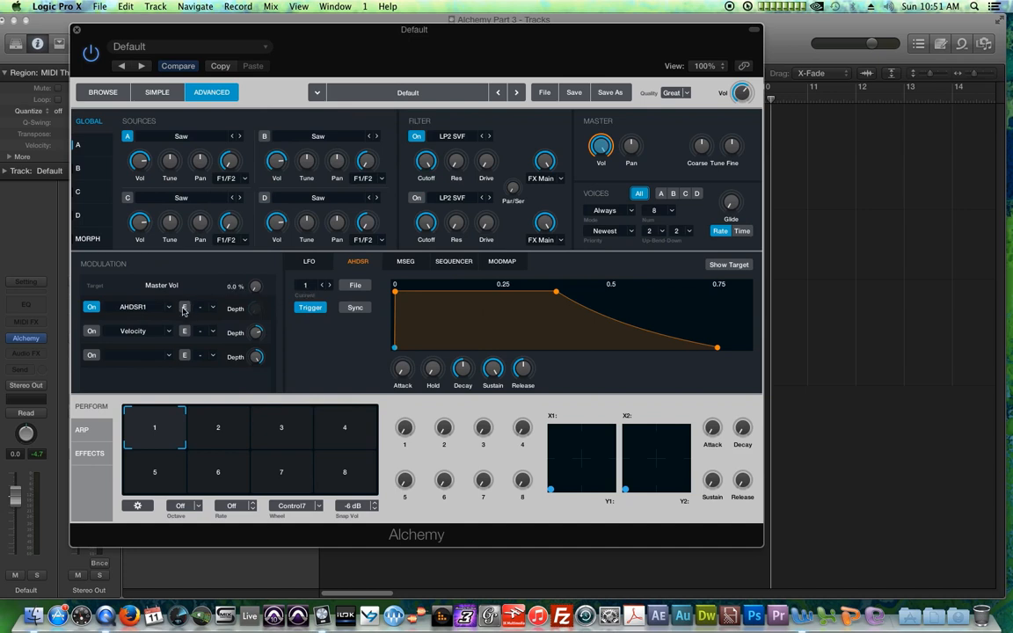
# Step: Assign a new AHDSR envelope to Master Vol and reshape its attack and decay points
pyautogui.click(134, 307)
pyautogui.moveTo(143, 336)
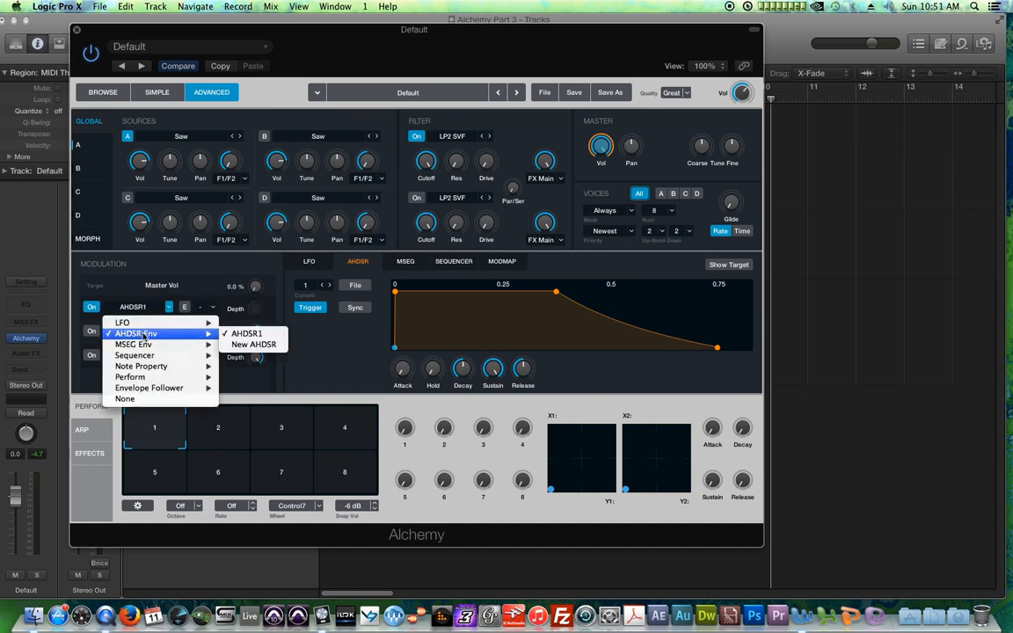
pyautogui.click(256, 346)
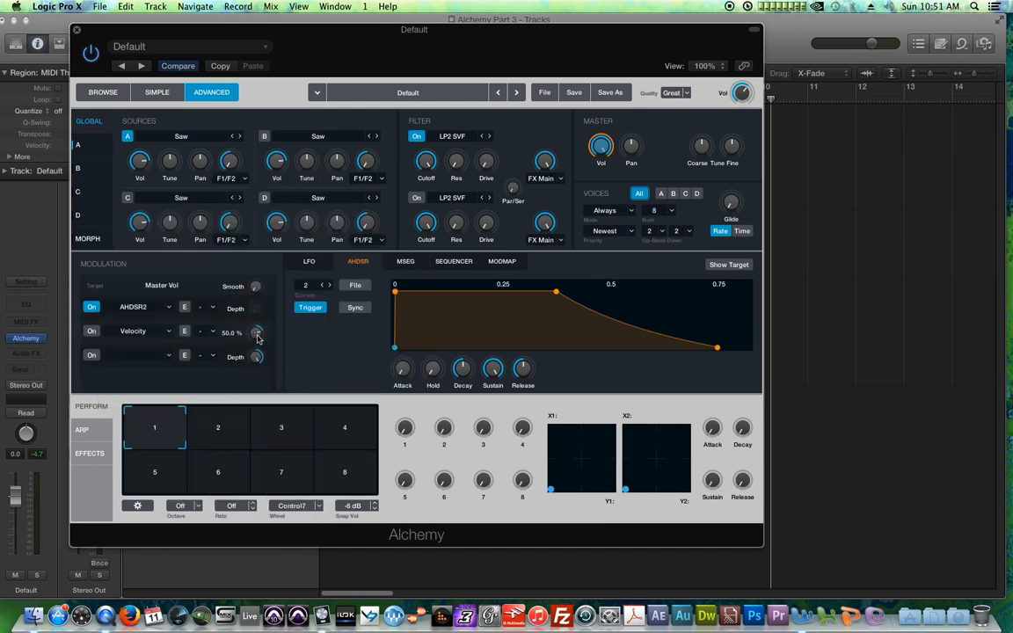
pyautogui.click(320, 286)
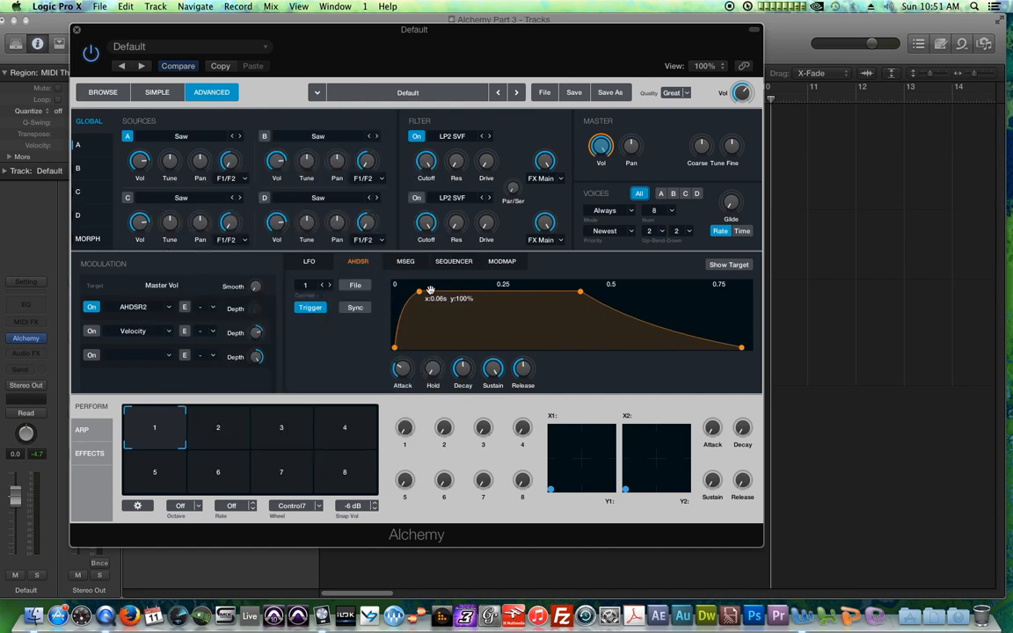
pyautogui.click(329, 284)
pyautogui.moveTo(556, 291); pyautogui.dragTo(507, 299)
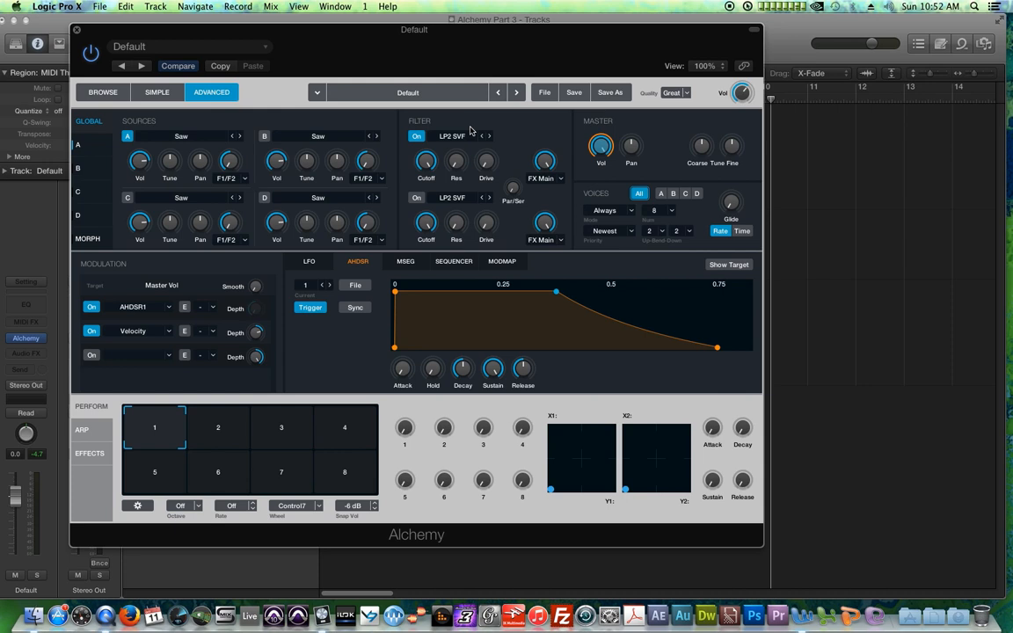
# Step: Browse the AHDSR, Sequencer and LFO modulator tabs again
pyautogui.moveTo(599, 148)
pyautogui.click(313, 262)
pyautogui.click(354, 262)
pyautogui.click(440, 262)
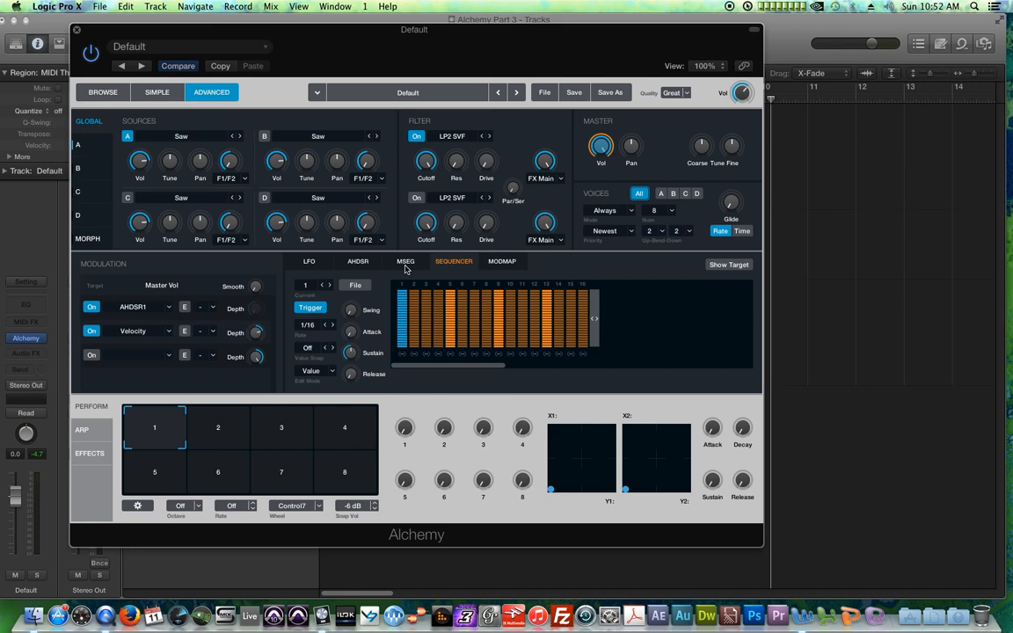
pyautogui.click(314, 264)
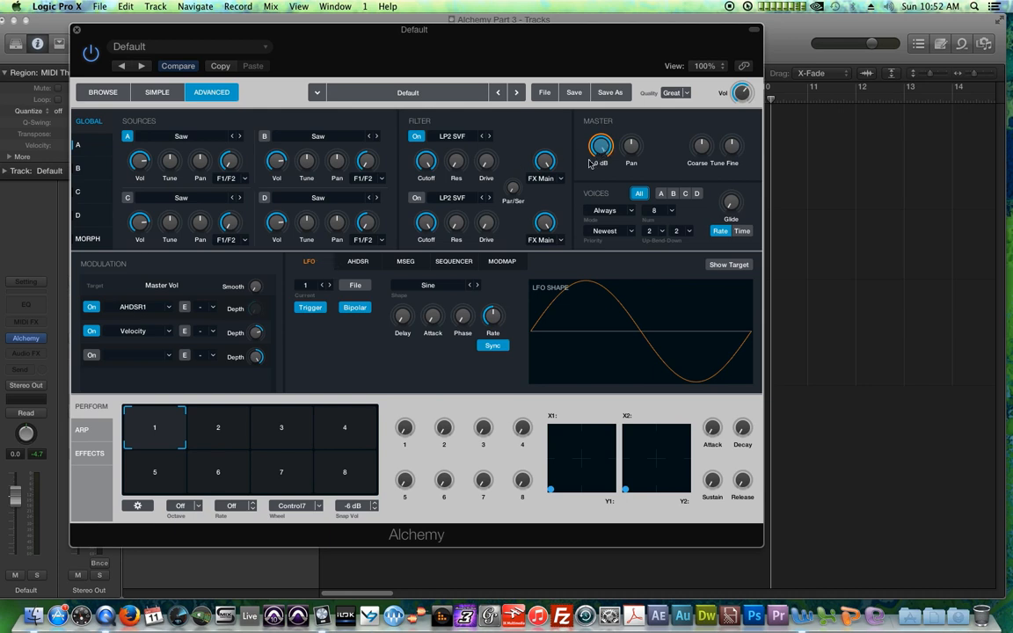
# Step: Replace Velocity with LFO1 in Master Vol's second modulation slot, raise its depth, and switch that slot off
pyautogui.click(141, 331)
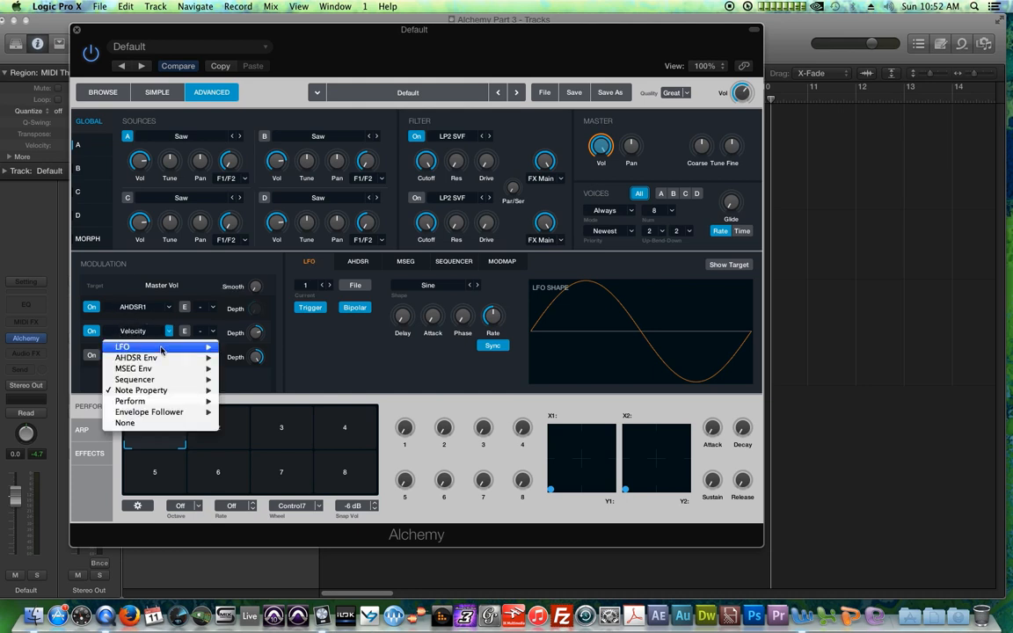
pyautogui.moveTo(197, 346)
pyautogui.click(242, 347)
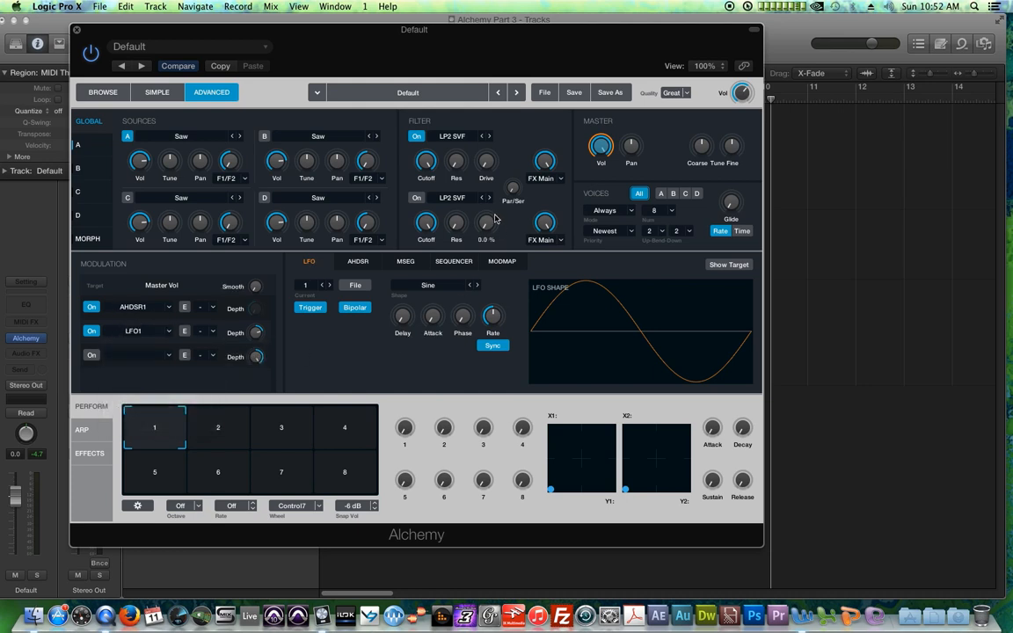
pyautogui.moveTo(255, 336); pyautogui.dragTo(256, 322)
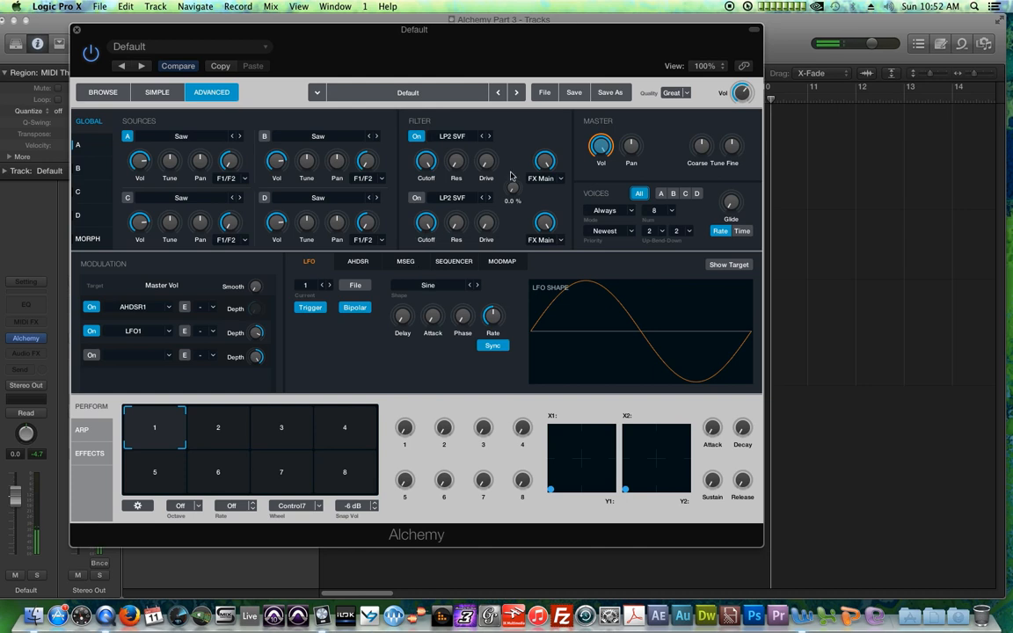
pyautogui.click(91, 331)
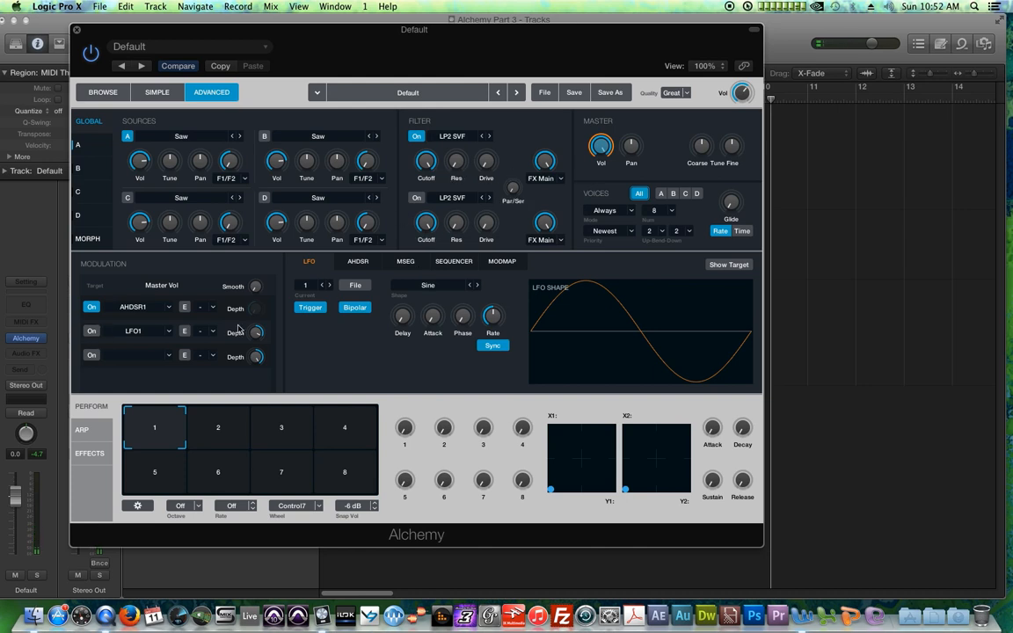
# Step: Target Filter 1 Cutoff and modulate it with LFO1, toggling the slot off and back on
pyautogui.click(428, 161)
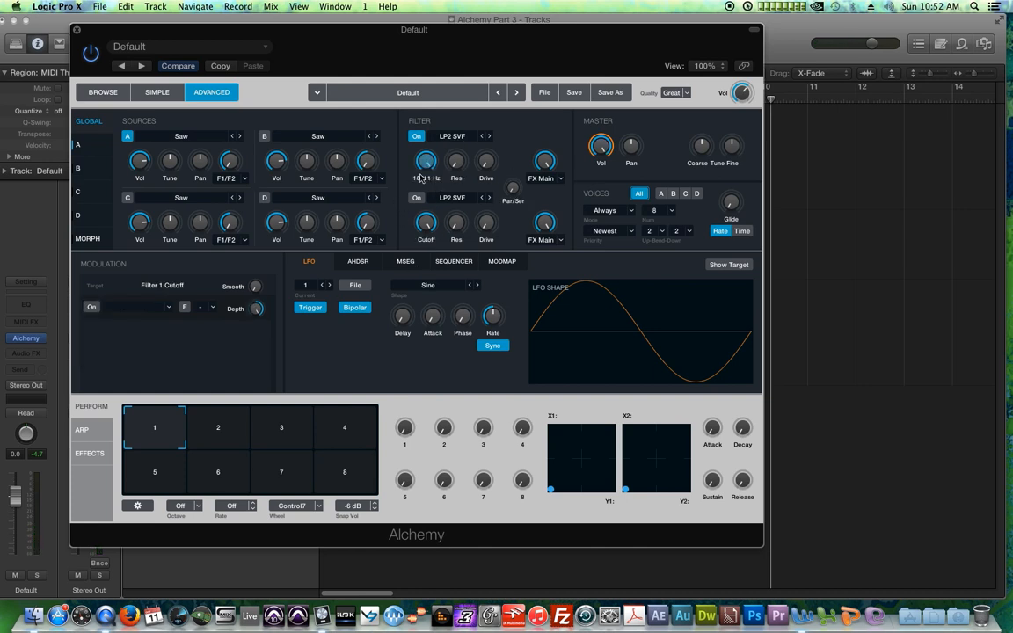
pyautogui.click(151, 307)
pyautogui.moveTo(150, 323)
pyautogui.click(237, 323)
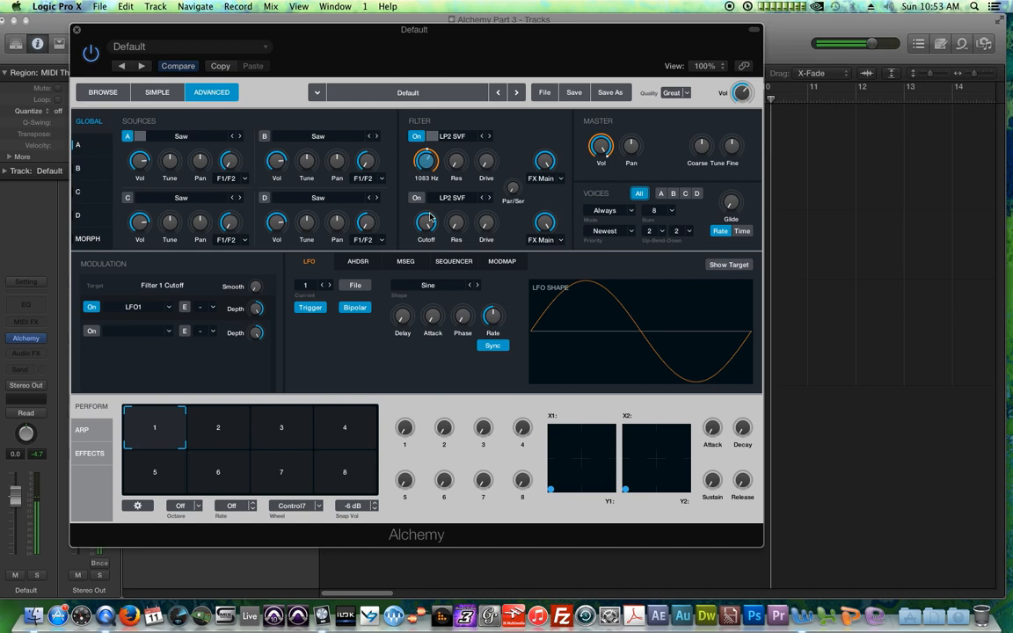
pyautogui.click(95, 307)
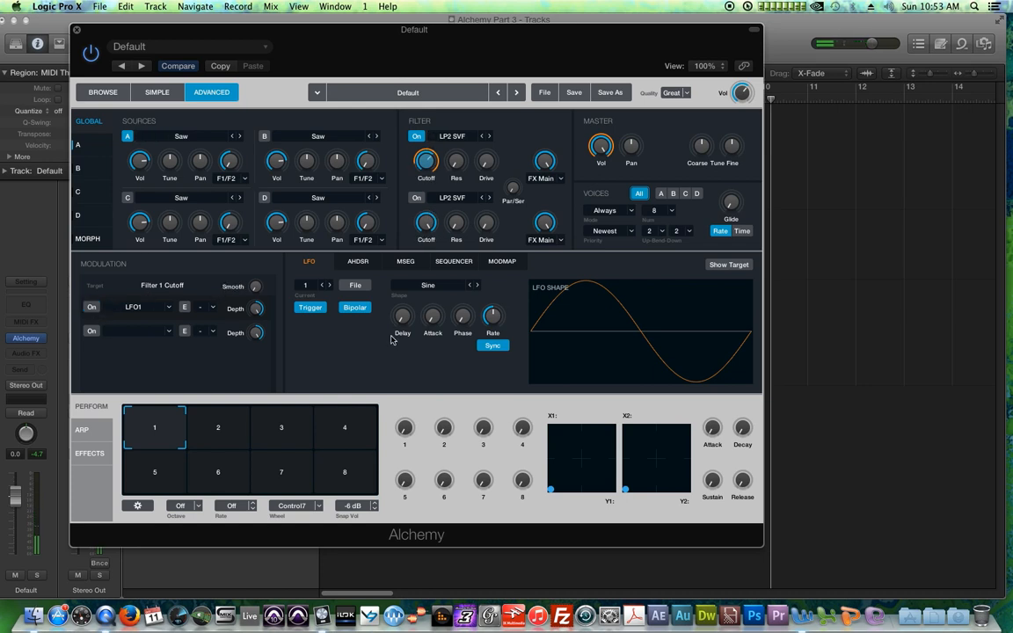
pyautogui.click(91, 306)
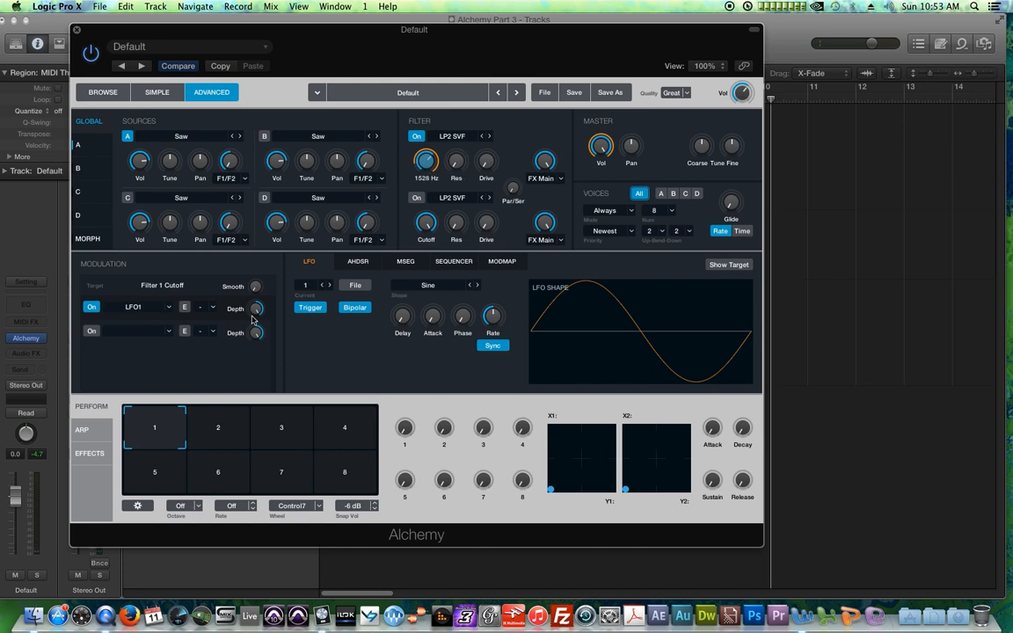
# Step: Replace LFO1 on the cutoff with a new AHDSR envelope and lengthen its attack and hold
pyautogui.click(169, 308)
pyautogui.moveTo(198, 334)
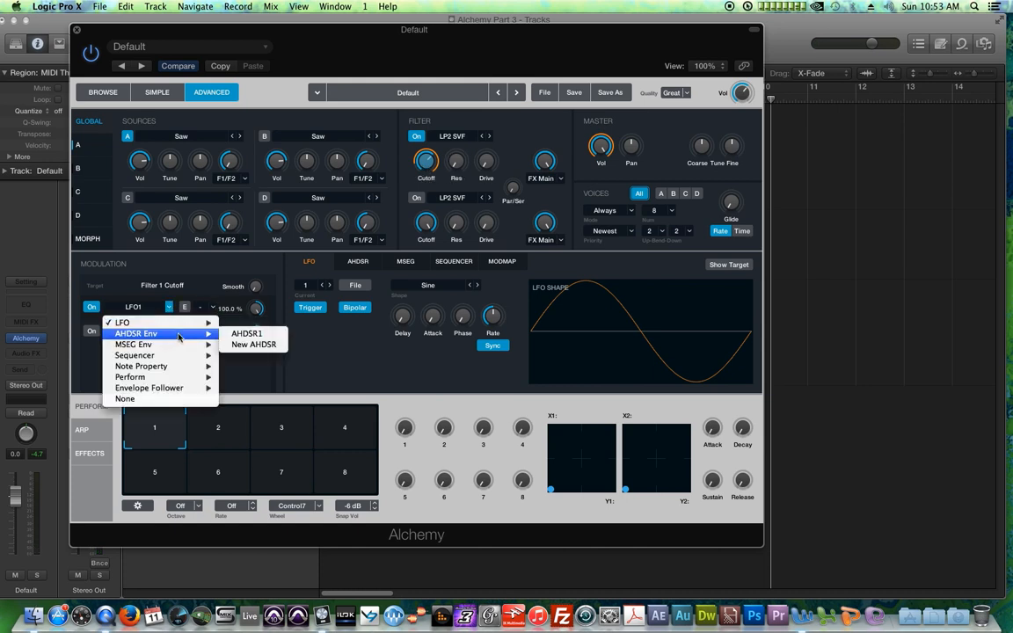
pyautogui.click(233, 349)
pyautogui.moveTo(396, 290); pyautogui.dragTo(439, 294)
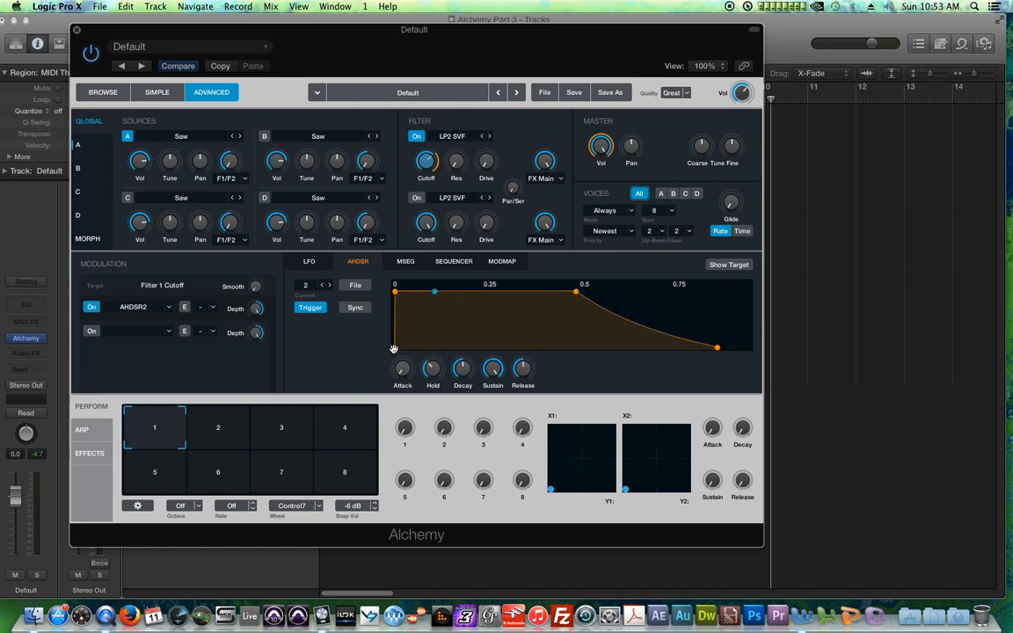
pyautogui.moveTo(404, 366); pyautogui.dragTo(421, 338)
pyautogui.moveTo(599, 291); pyautogui.dragTo(547, 299)
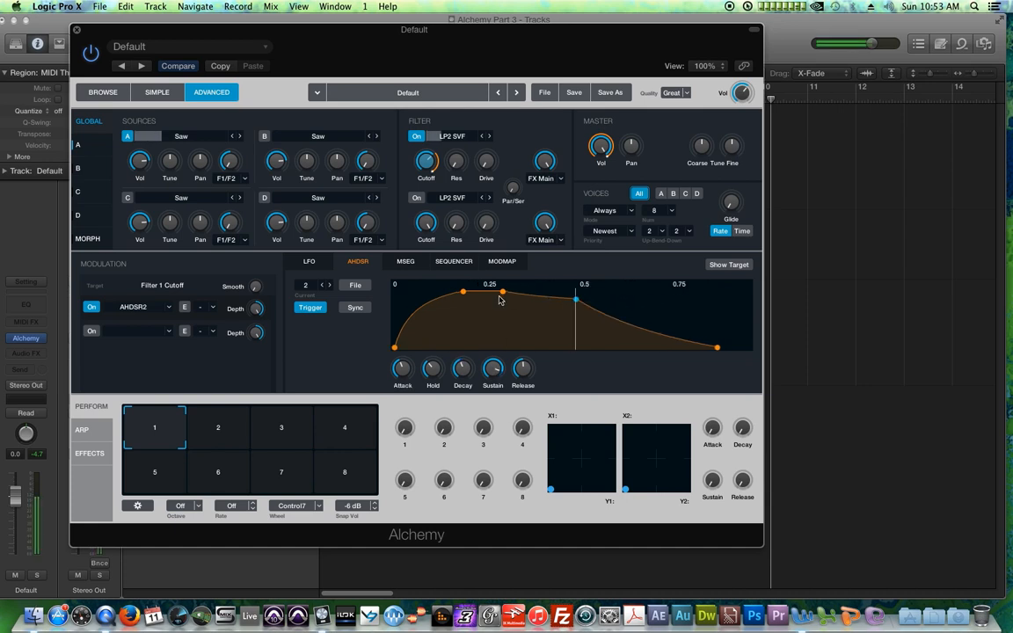
# Step: Lower Filter 1 cutoff to about 63 Hz and adjust the envelope's attack knob
pyautogui.moveTo(425, 165); pyautogui.dragTo(424, 172)
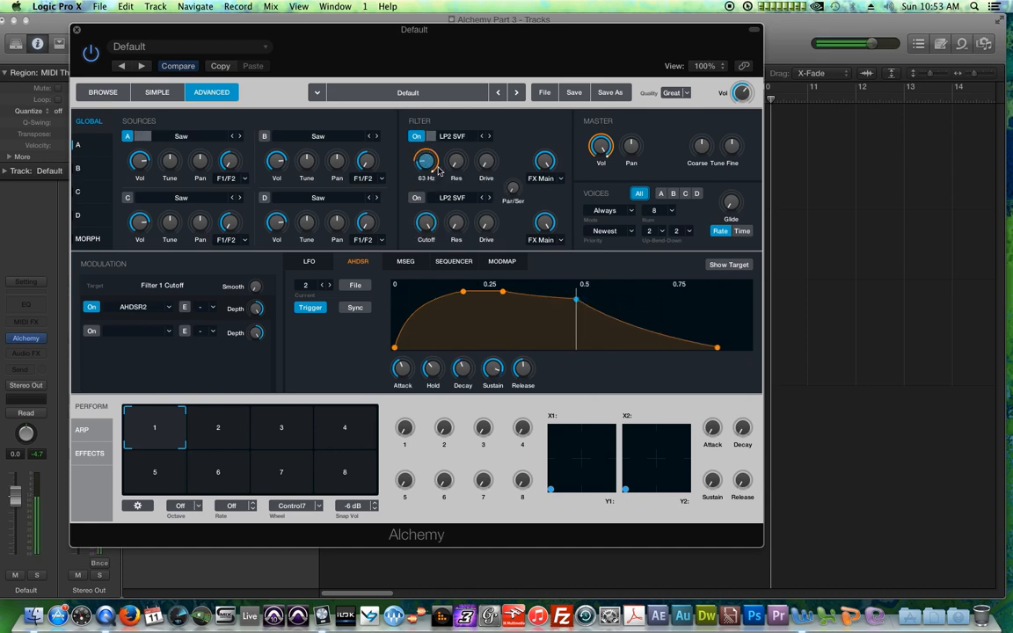
pyautogui.moveTo(404, 369); pyautogui.dragTo(410, 380)
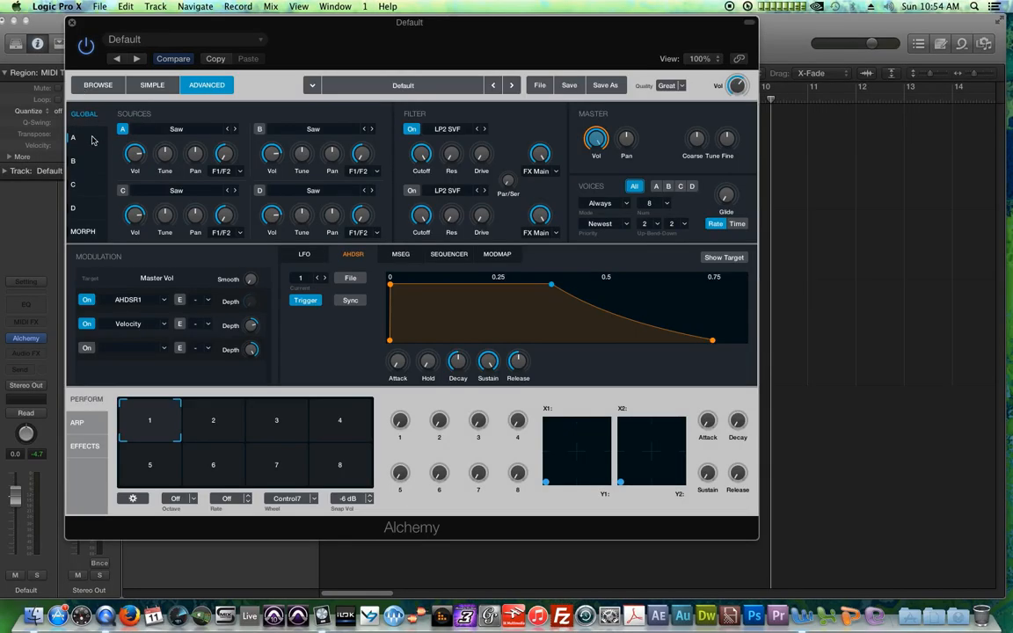
# Step: Open source A, target its Tune Fine, and modulate it with LFO1 at 30 % depth
pyautogui.click(92, 139)
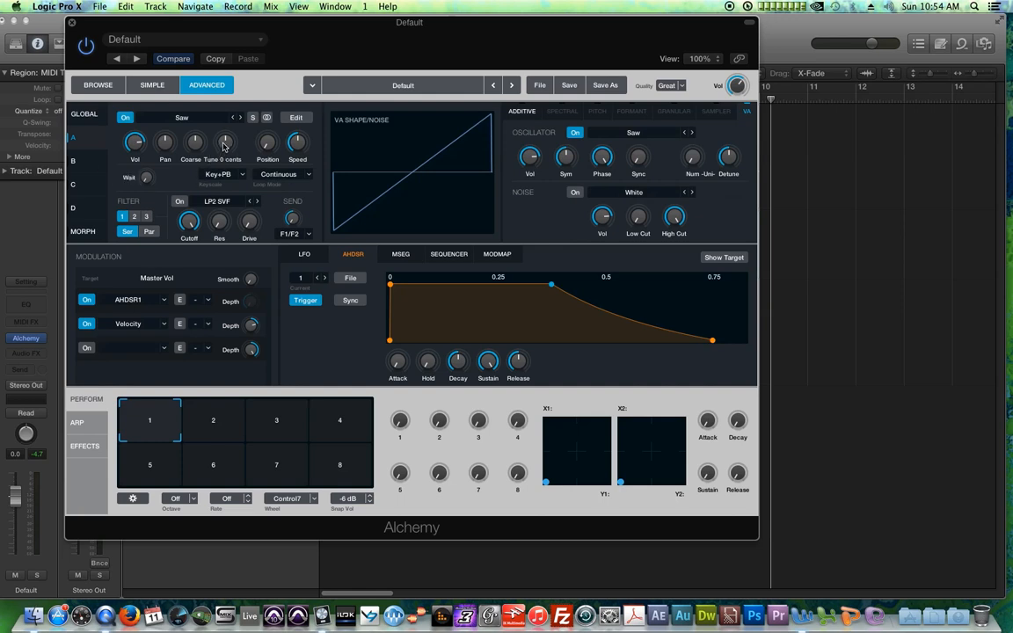
pyautogui.click(224, 146)
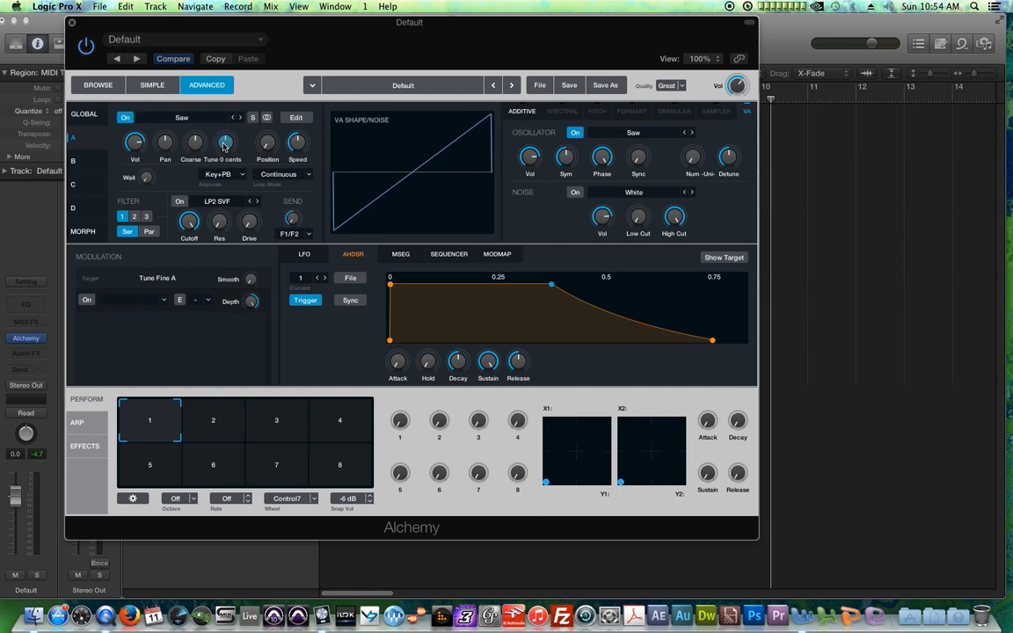
pyautogui.click(147, 299)
pyautogui.moveTo(176, 314)
pyautogui.click(290, 312)
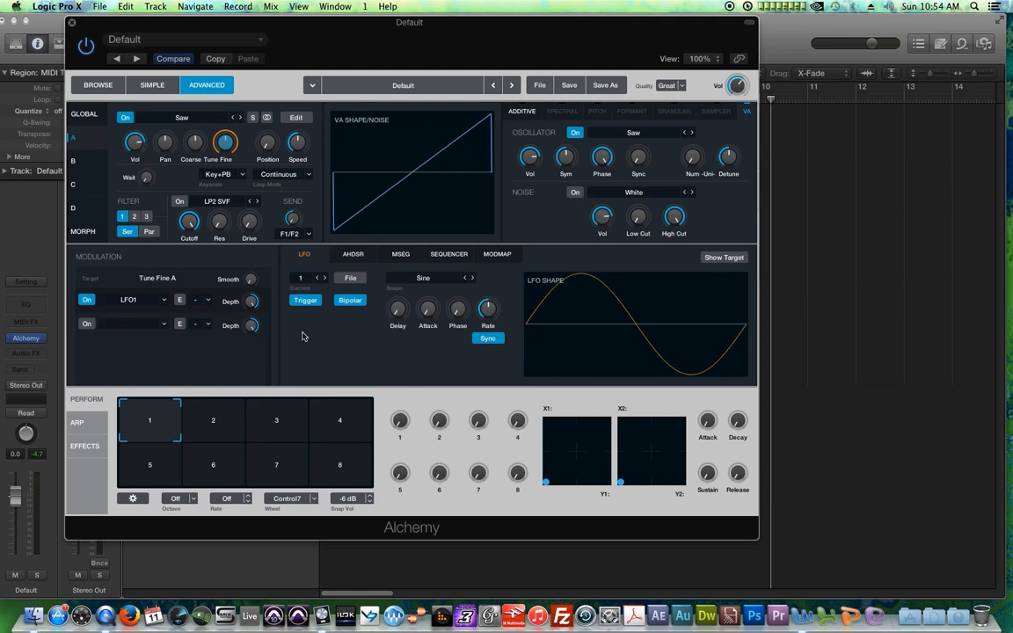
pyautogui.moveTo(253, 304)
pyautogui.moveTo(248, 304); pyautogui.dragTo(254, 342)
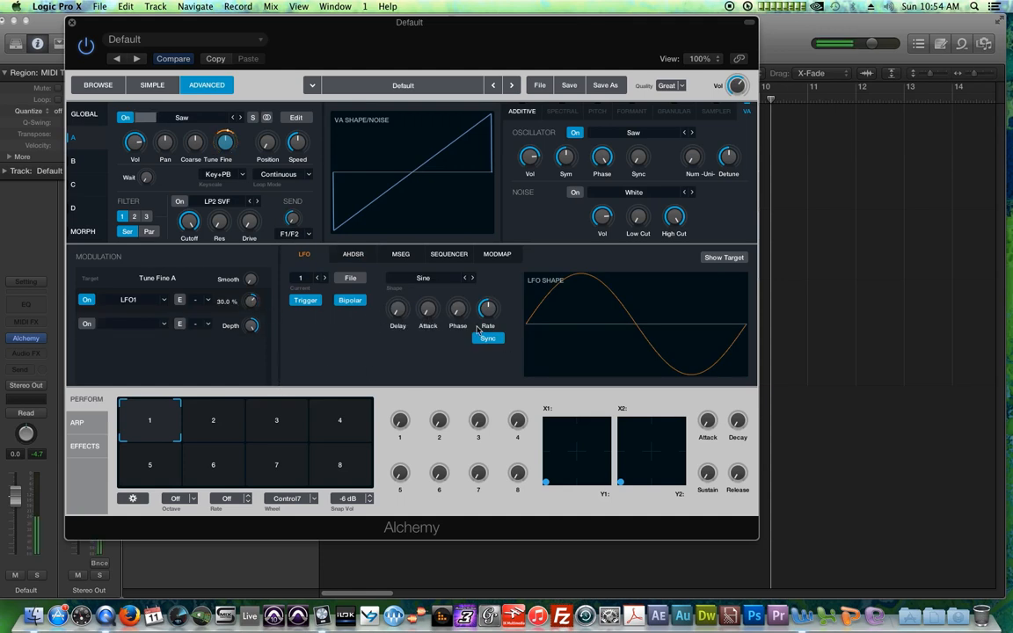
pyautogui.moveTo(493, 297)
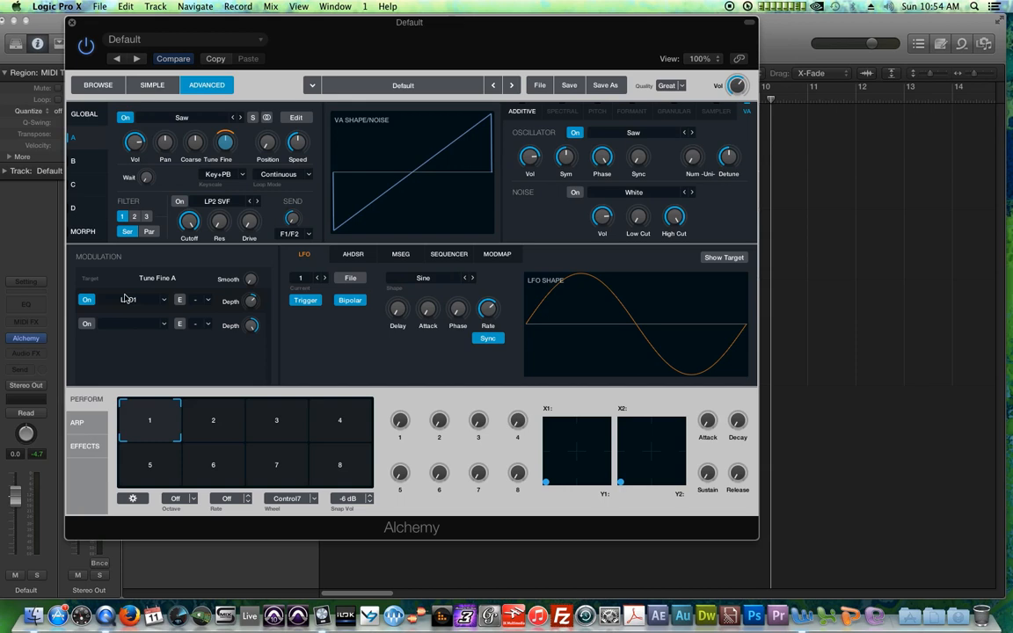
# Step: Look through the Sequencer, AHDSR and LFO modulator pages
pyautogui.click(447, 255)
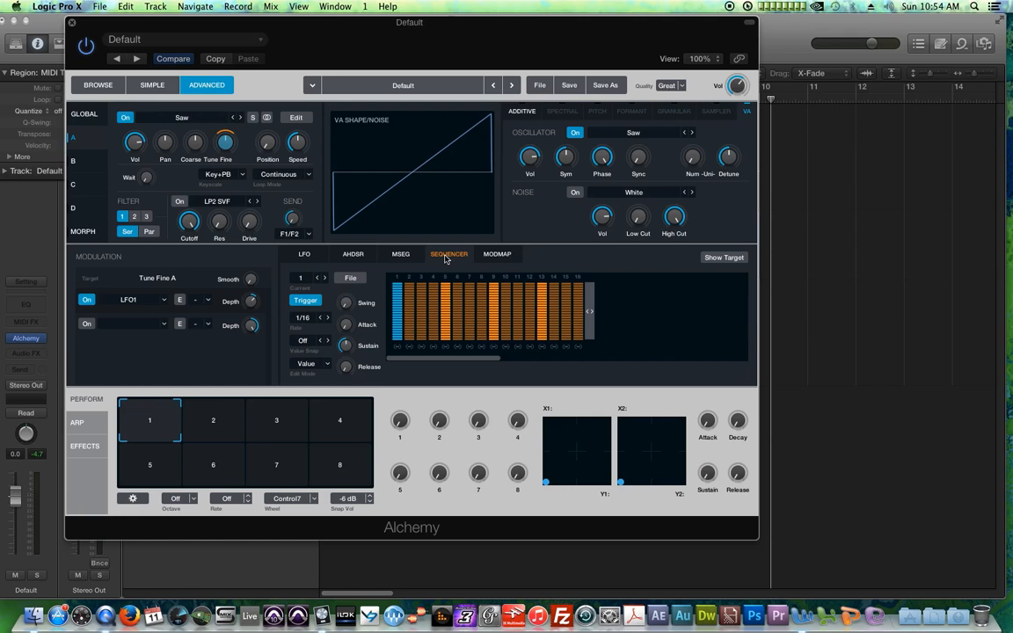
pyautogui.click(351, 255)
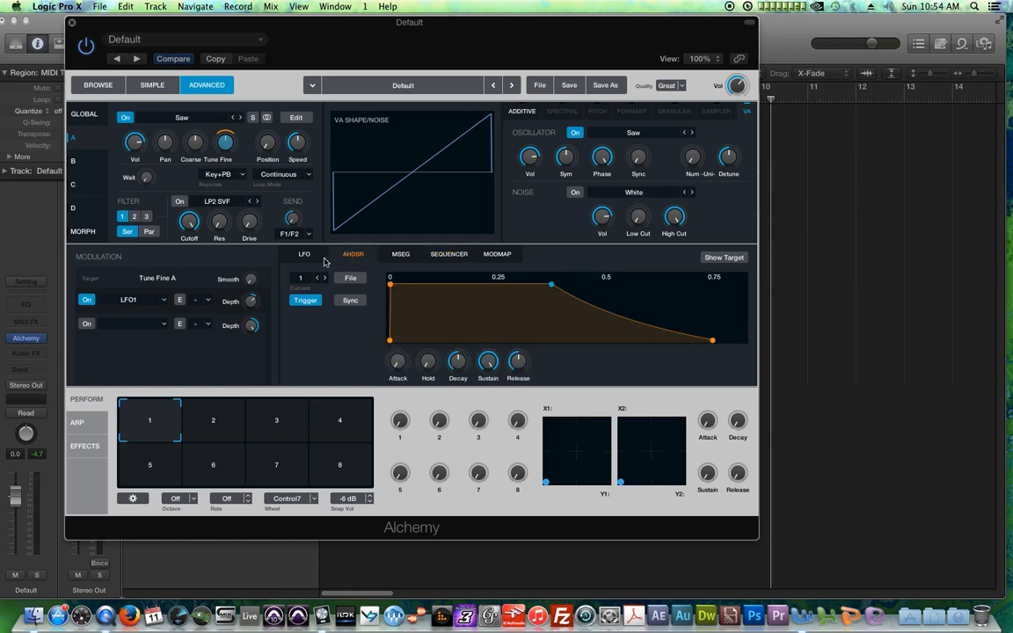
pyautogui.click(304, 255)
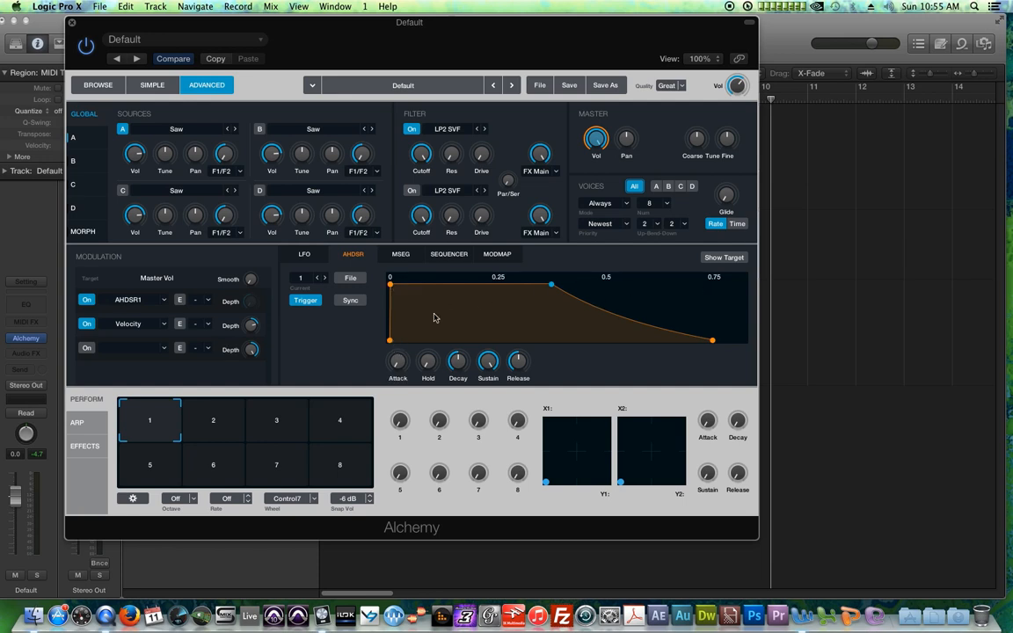
# Step: Reshape the Master Vol AHDSR1 envelope by dragging its attack, hold, decay and release points
pyautogui.moveTo(390, 341)
pyautogui.mouseDown()
pyautogui.moveTo(408, 340)
pyautogui.moveTo(393, 339)
pyautogui.mouseUp()
pyautogui.moveTo(392, 286); pyautogui.dragTo(454, 287)
pyautogui.moveTo(585, 287); pyautogui.dragTo(510, 333)
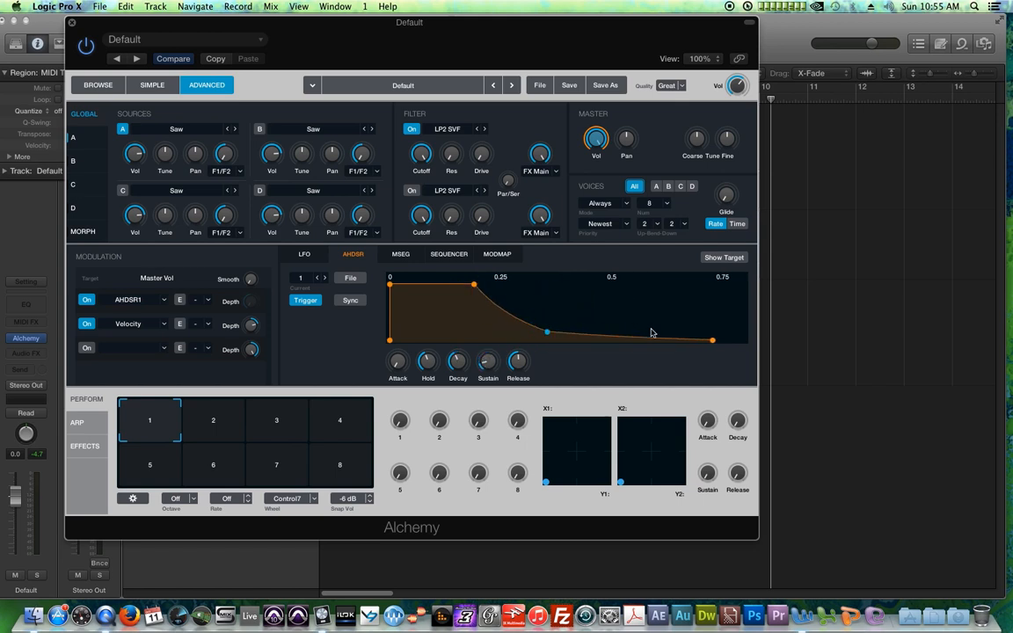
pyautogui.moveTo(714, 339); pyautogui.dragTo(649, 344)
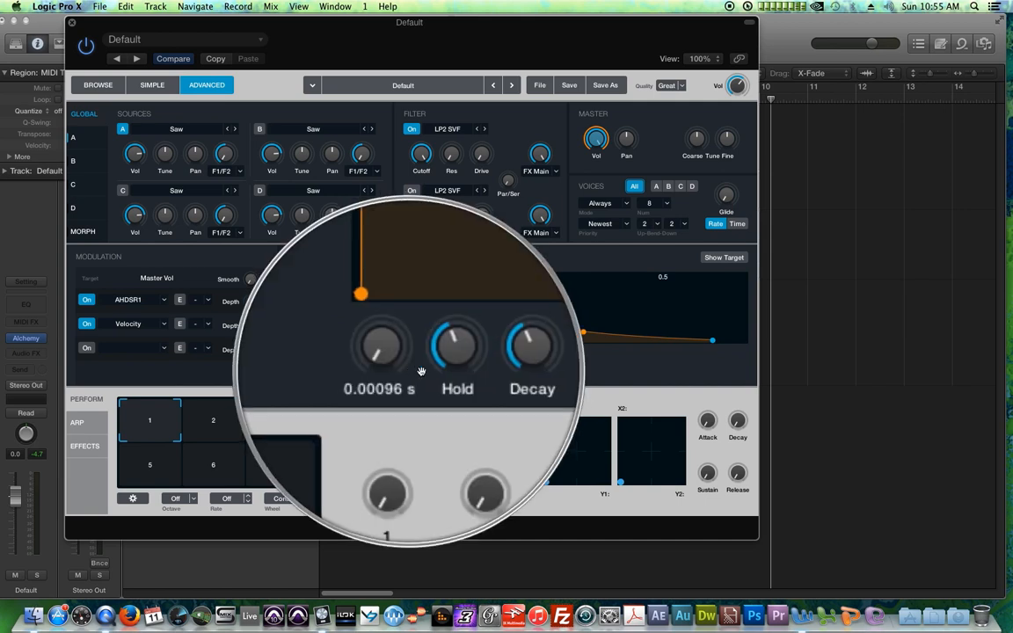
# Step: Adjust the envelope's Attack, Hold, Decay, Sustain and Release knobs, setting attack to about 0.095 s
pyautogui.moveTo(393, 369); pyautogui.dragTo(393, 327)
pyautogui.moveTo(426, 362); pyautogui.dragTo(467, 472)
pyautogui.moveTo(456, 371); pyautogui.dragTo(458, 376)
pyautogui.moveTo(484, 361); pyautogui.dragTo(481, 320)
pyautogui.moveTo(519, 361)
pyautogui.mouseDown()
pyautogui.moveTo(523, 376)
pyautogui.moveTo(522, 366)
pyautogui.mouseUp()
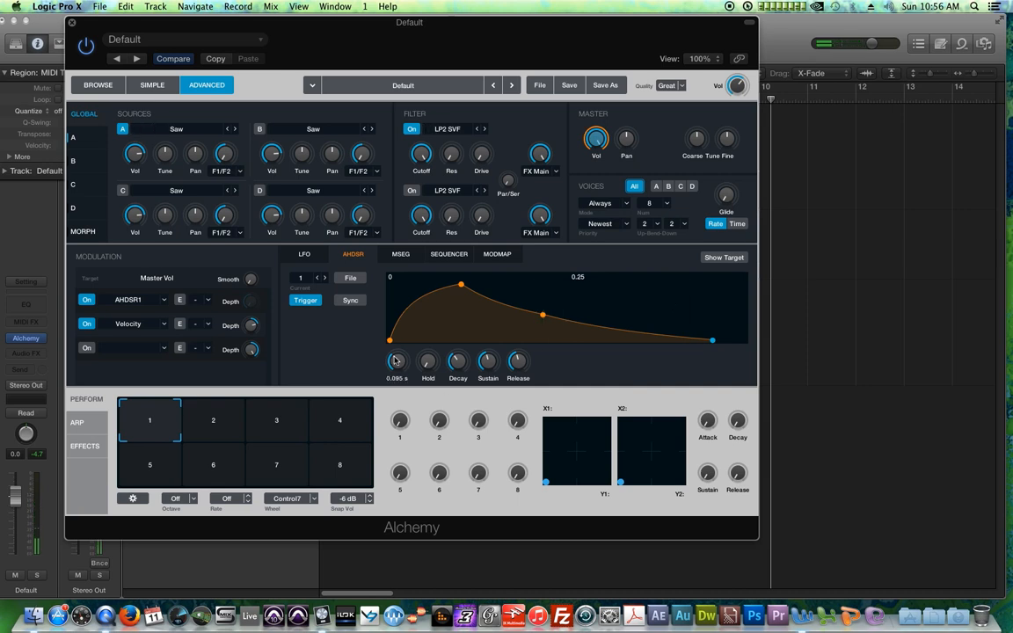
# Step: Fine-tune the envelope's attack, decay, release, hold and sustain knobs, with release about 1.3 s
pyautogui.moveTo(397, 360); pyautogui.dragTo(403, 340)
pyautogui.moveTo(457, 360); pyautogui.dragTo(460, 343)
pyautogui.moveTo(525, 364)
pyautogui.mouseDown()
pyautogui.moveTo(530, 341)
pyautogui.moveTo(532, 355)
pyautogui.mouseUp()
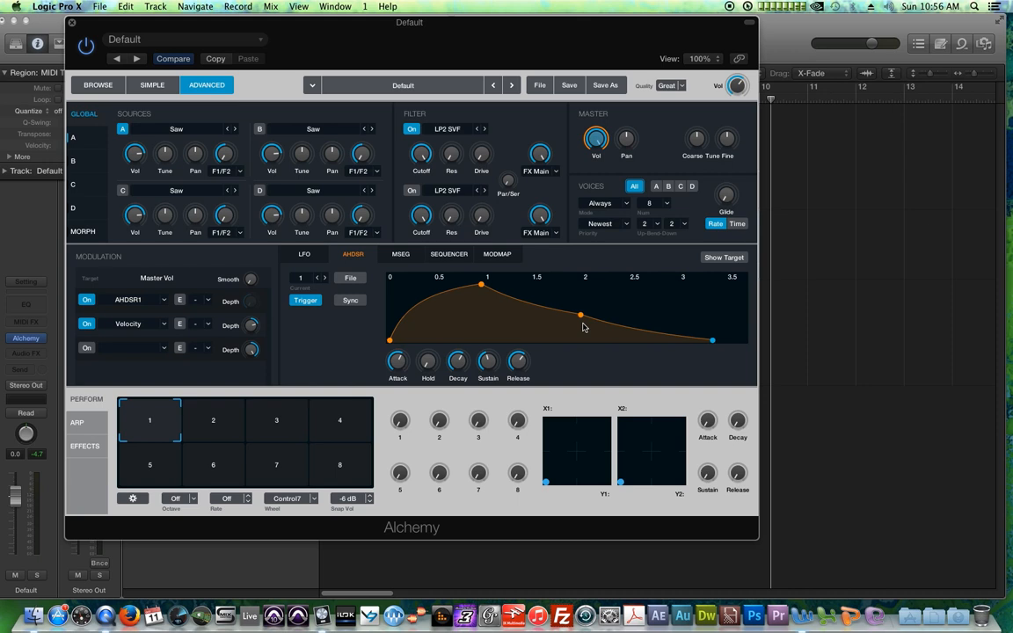
pyautogui.moveTo(397, 361); pyautogui.dragTo(405, 375)
pyautogui.moveTo(428, 373); pyautogui.dragTo(436, 302)
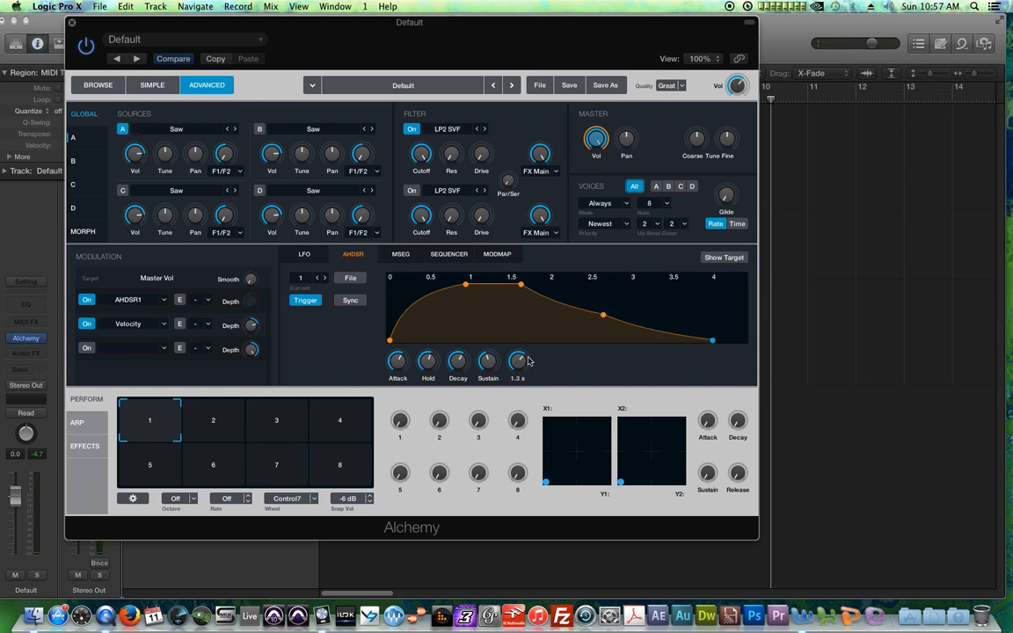
pyautogui.moveTo(489, 362); pyautogui.dragTo(492, 344)
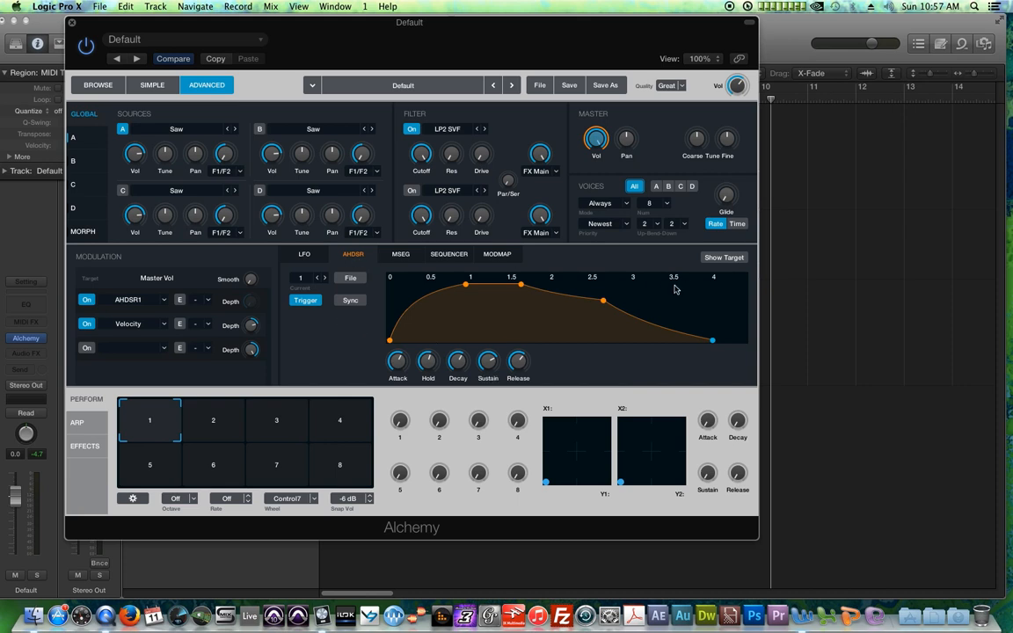
# Step: Turn on envelope Sync and drag the hold, decay and release points onto beat positions
pyautogui.click(349, 301)
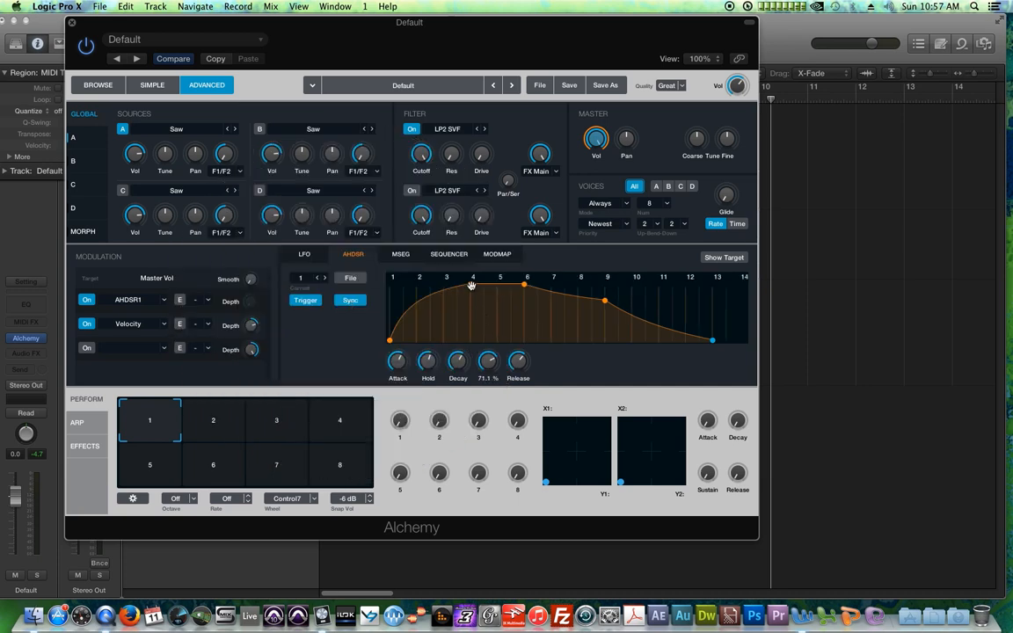
pyautogui.moveTo(470, 284); pyautogui.dragTo(448, 284)
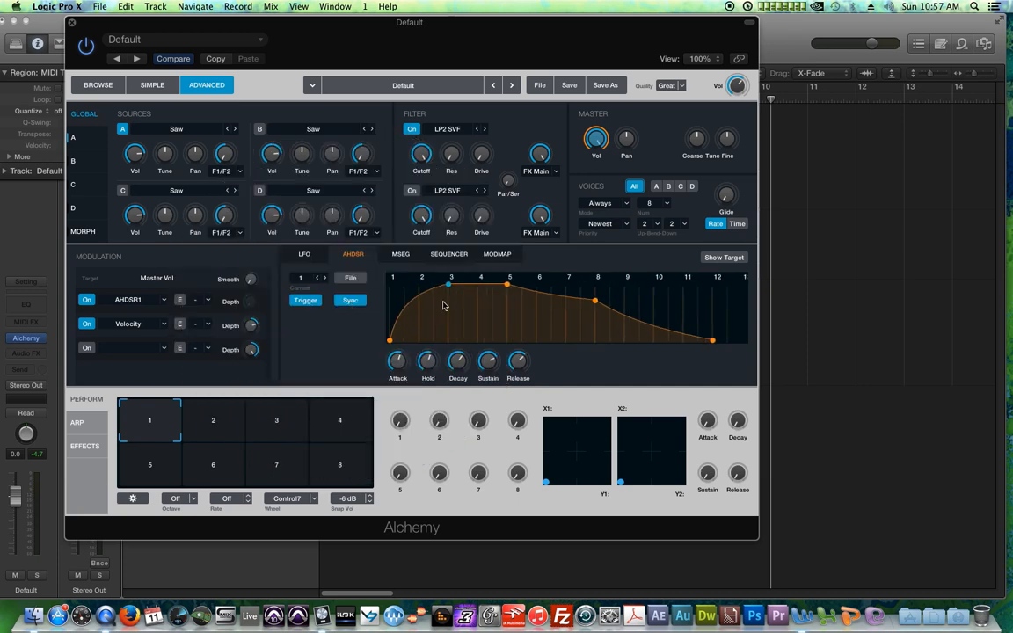
pyautogui.moveTo(509, 281); pyautogui.dragTo(488, 284)
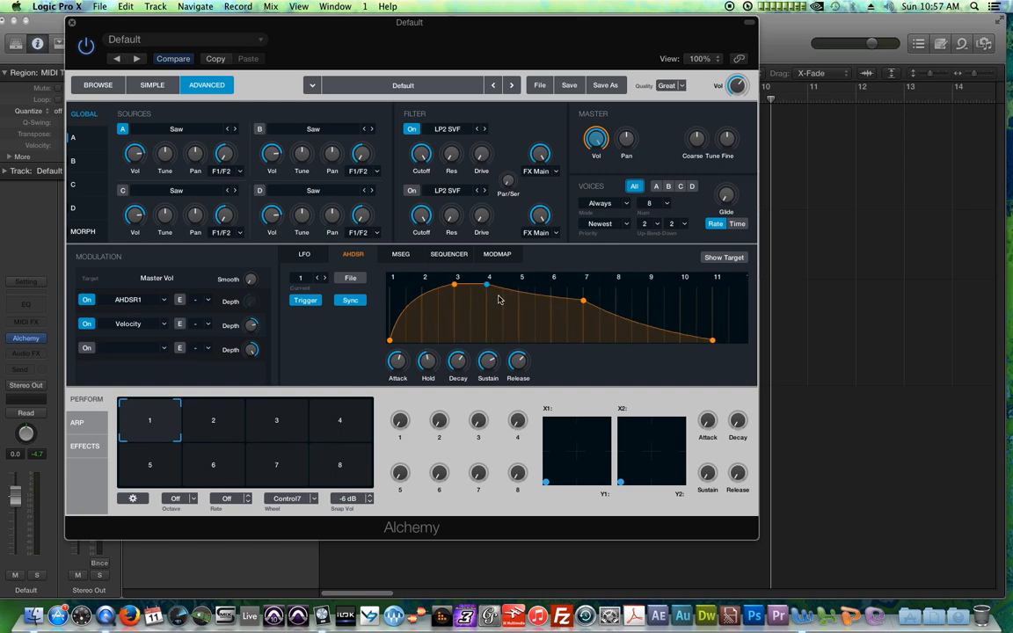
pyautogui.moveTo(586, 300); pyautogui.dragTo(524, 314)
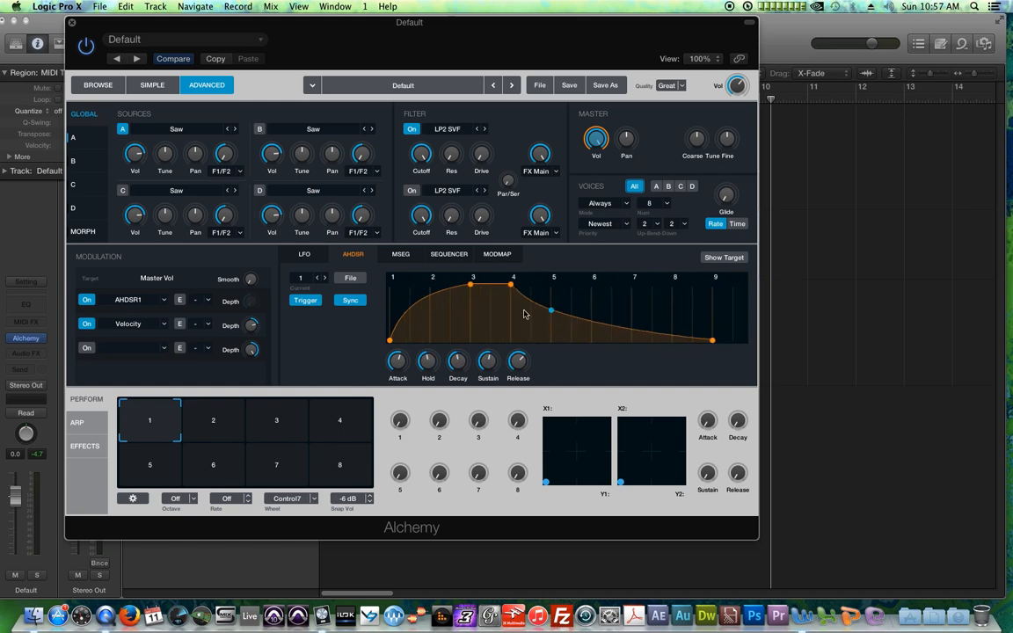
pyautogui.moveTo(713, 339)
pyautogui.mouseDown()
pyautogui.moveTo(655, 341)
pyautogui.moveTo(721, 350)
pyautogui.mouseUp()
pyautogui.moveTo(551, 309); pyautogui.dragTo(551, 323)
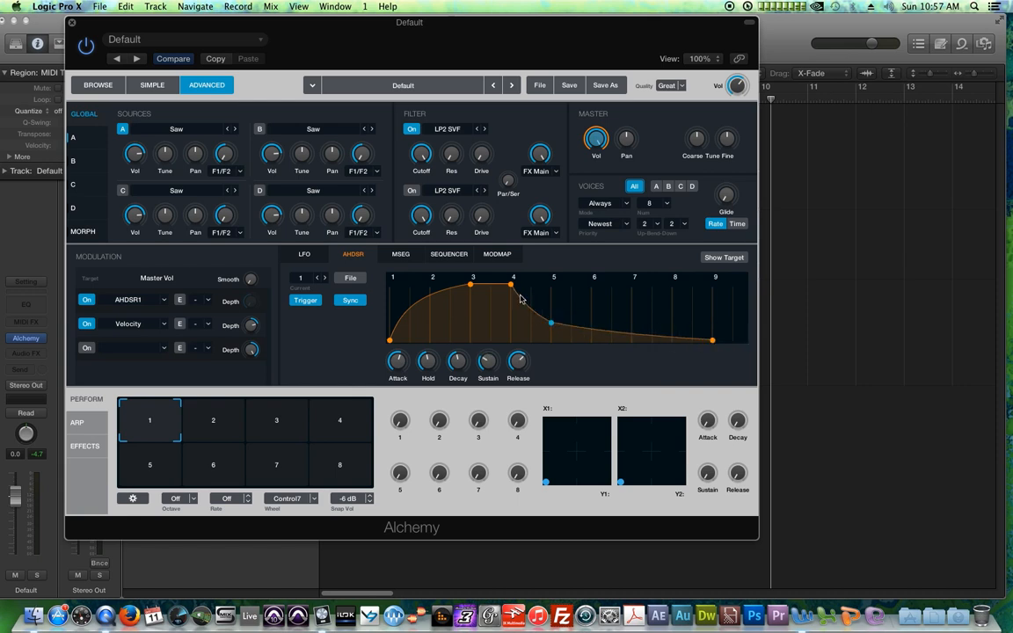
# Step: Set the project tempo to 200 BPM and play back the sound
pyautogui.moveTo(486, 32); pyautogui.dragTo(515, 64)
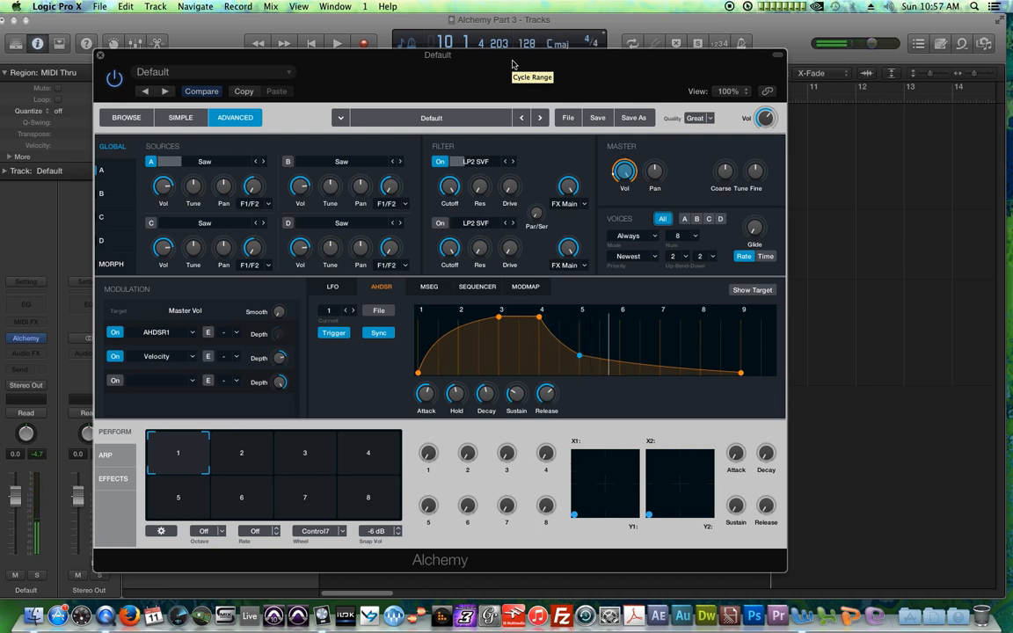
pyautogui.moveTo(513, 63); pyautogui.dragTo(526, 94)
pyautogui.click(526, 43)
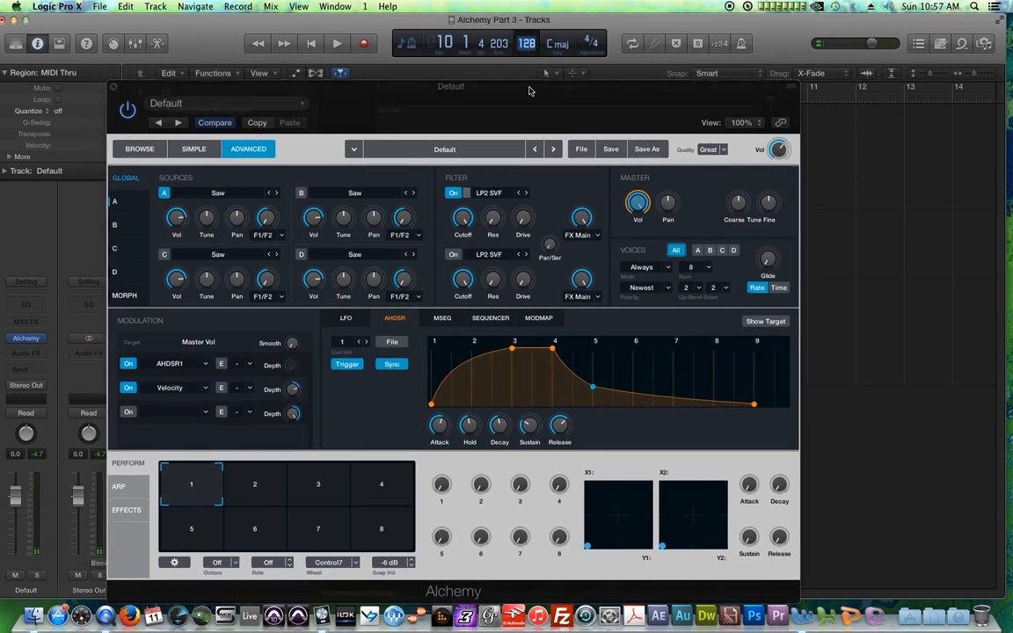
pyautogui.write('200')
pyautogui.press('Return')
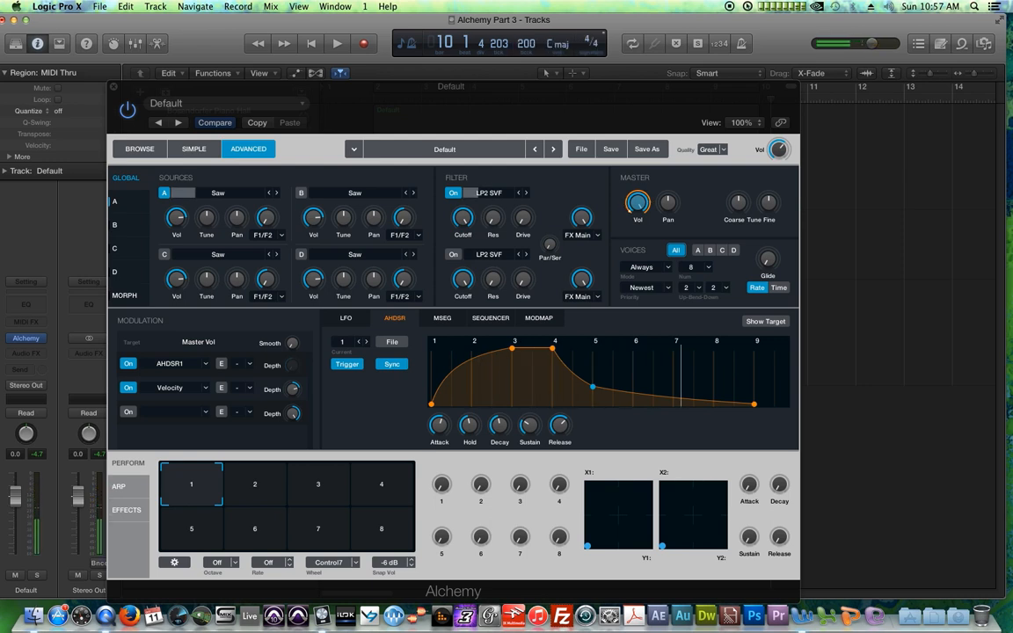
pyautogui.press('space')
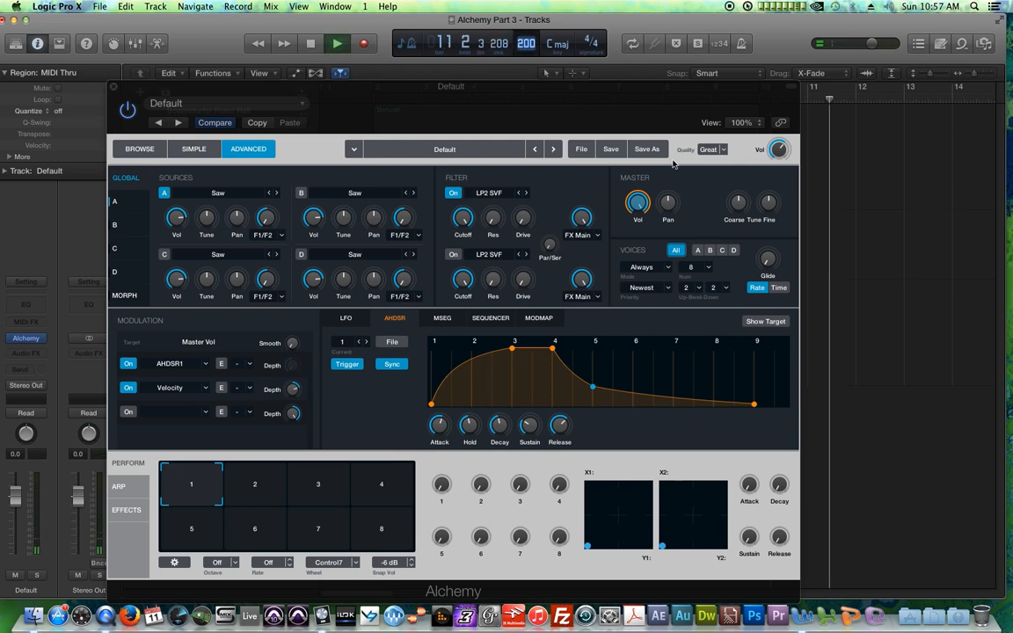
pyautogui.press('space')
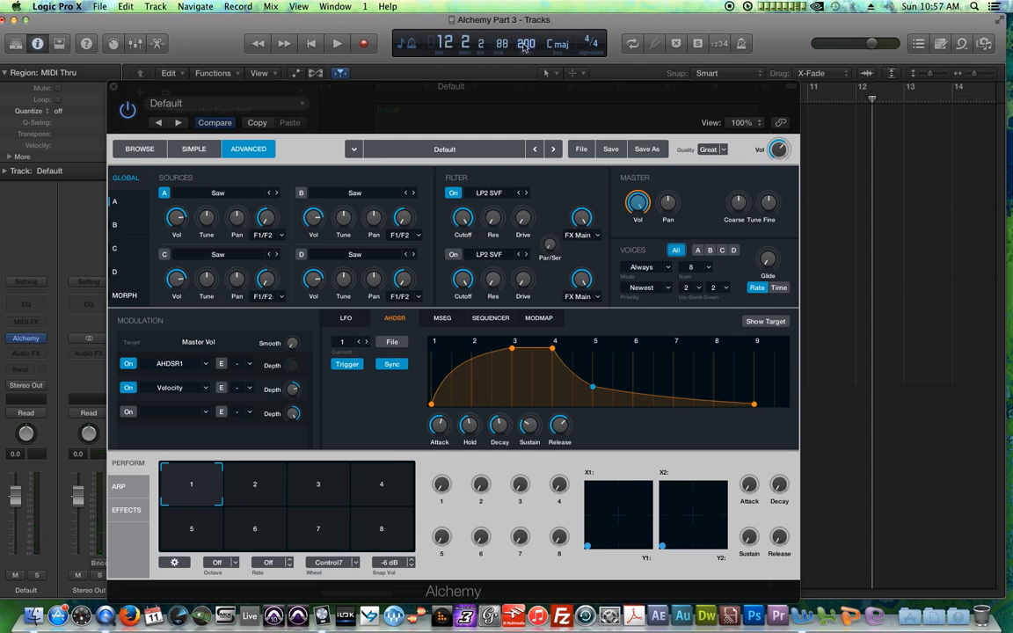
pyautogui.press('Return')
pyautogui.moveTo(540, 77); pyautogui.dragTo(510, 32)
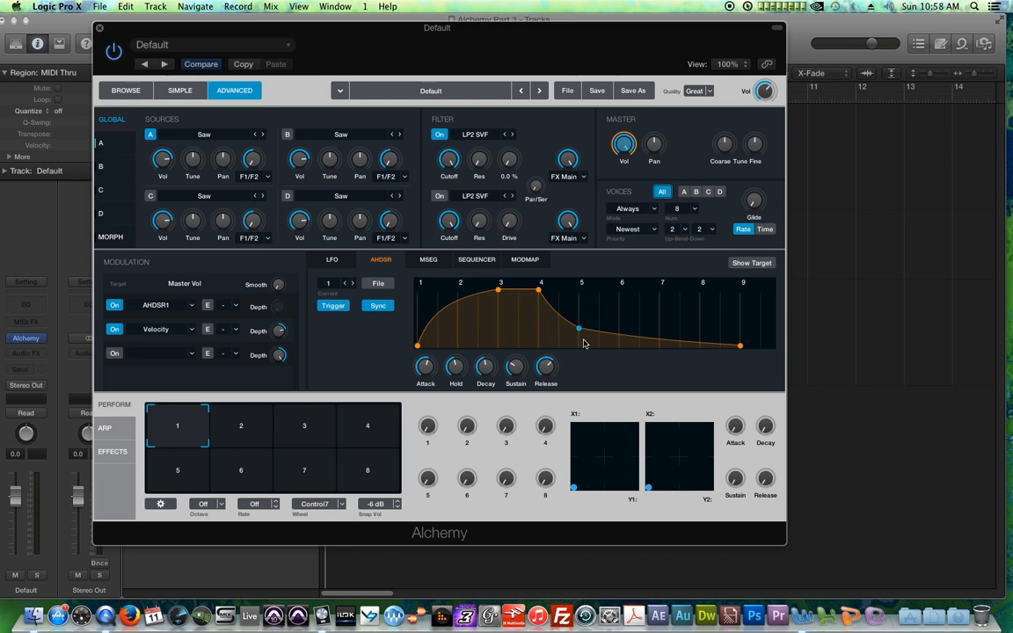
# Step: Turn envelope Sync off and reshape the hold and decay points
pyautogui.click(387, 306)
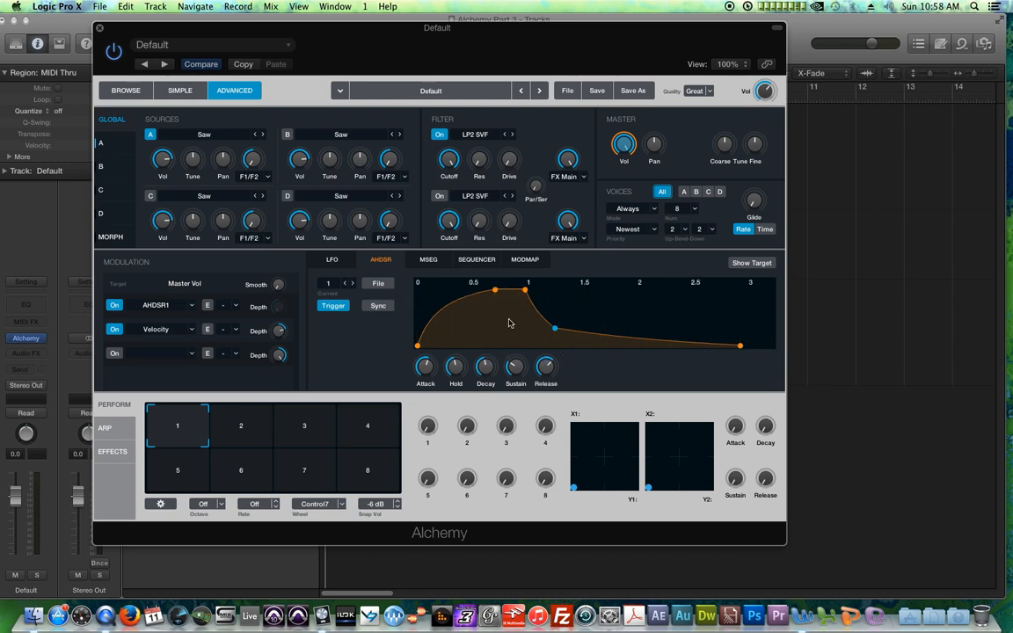
pyautogui.moveTo(556, 330); pyautogui.dragTo(581, 316)
pyautogui.moveTo(518, 291); pyautogui.dragTo(491, 290)
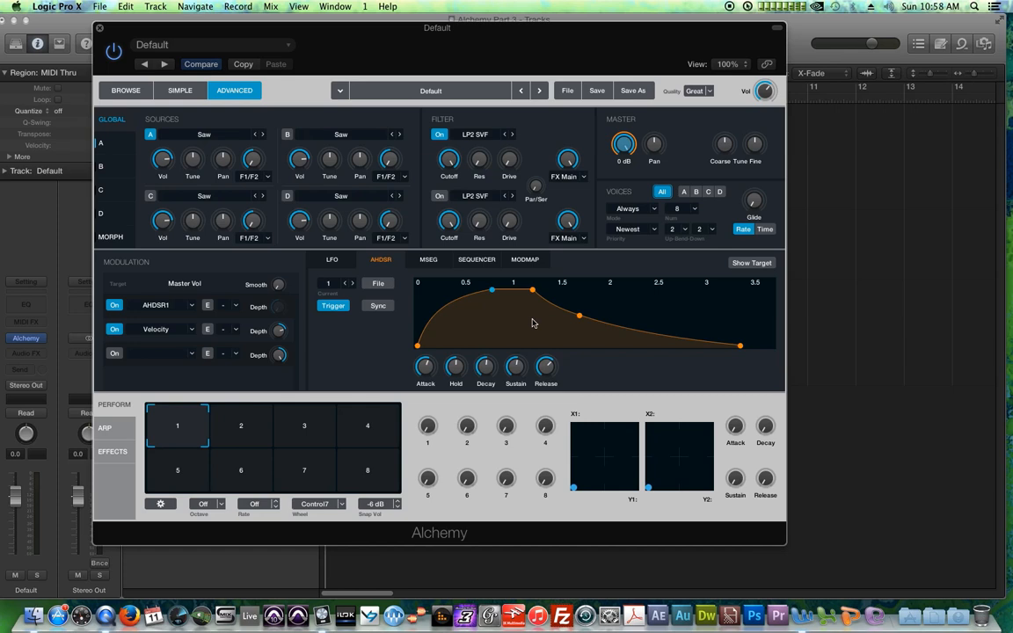
pyautogui.moveTo(578, 315); pyautogui.dragTo(583, 300)
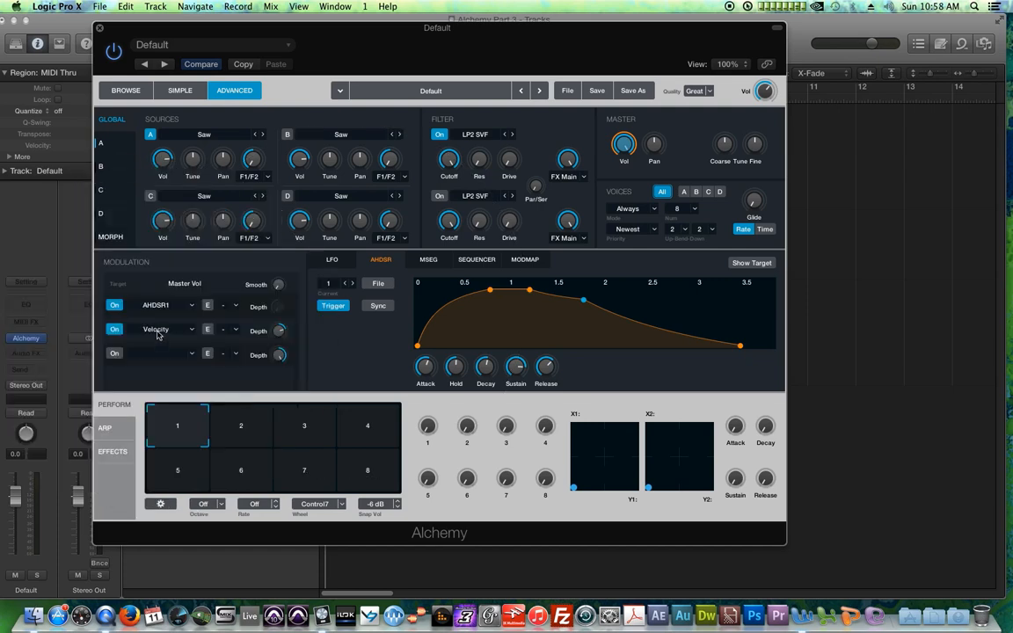
# Step: Toggle the Velocity modulation slot off and back on and nudge its depth
pyautogui.click(120, 329)
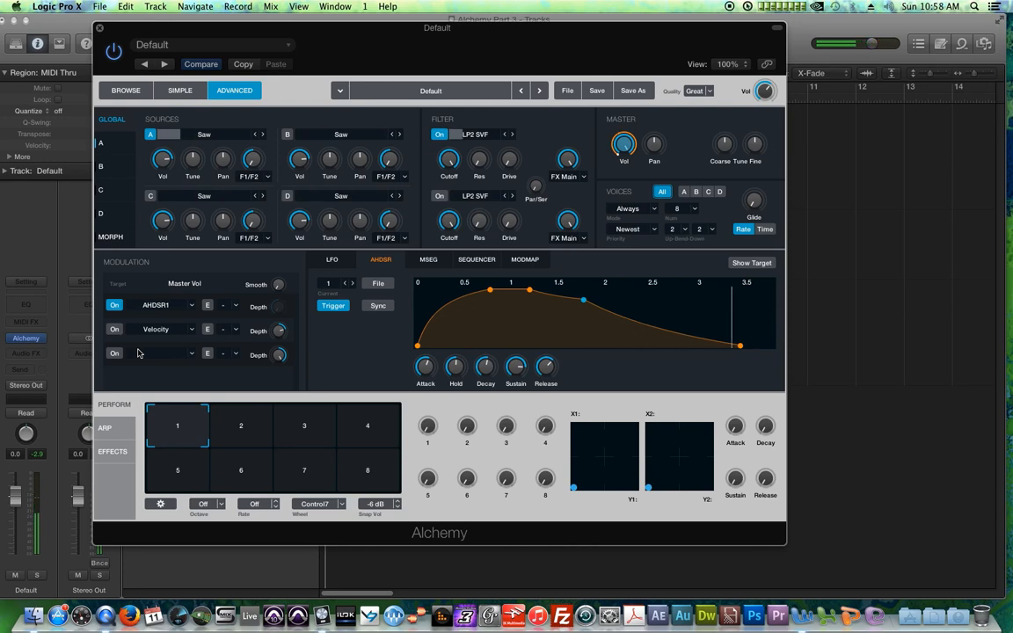
pyautogui.click(113, 331)
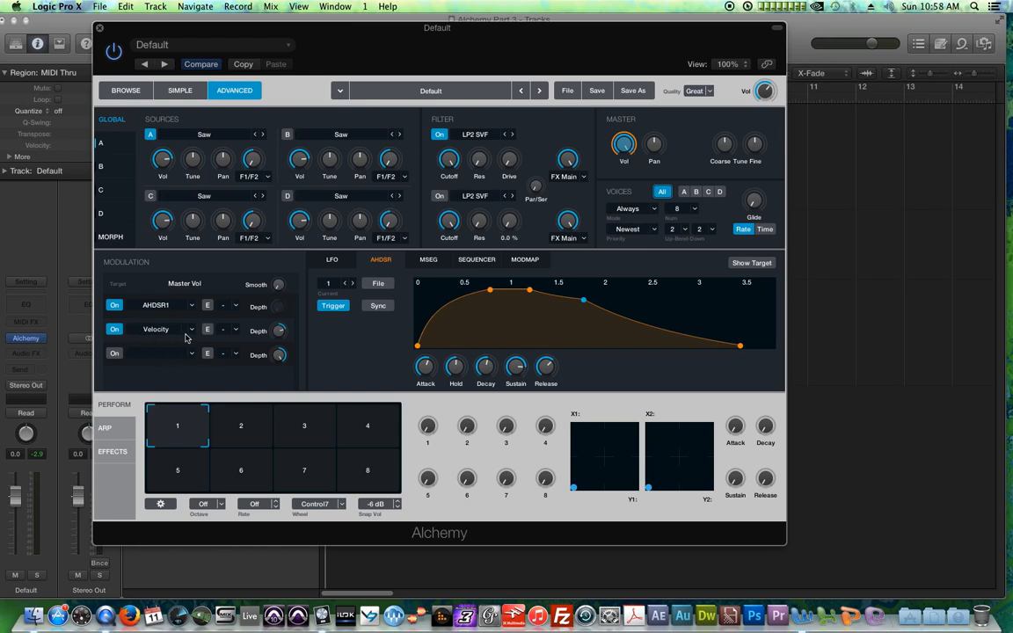
pyautogui.moveTo(282, 336)
pyautogui.mouseDown()
pyautogui.moveTo(276, 289)
pyautogui.moveTo(282, 341)
pyautogui.mouseUp()
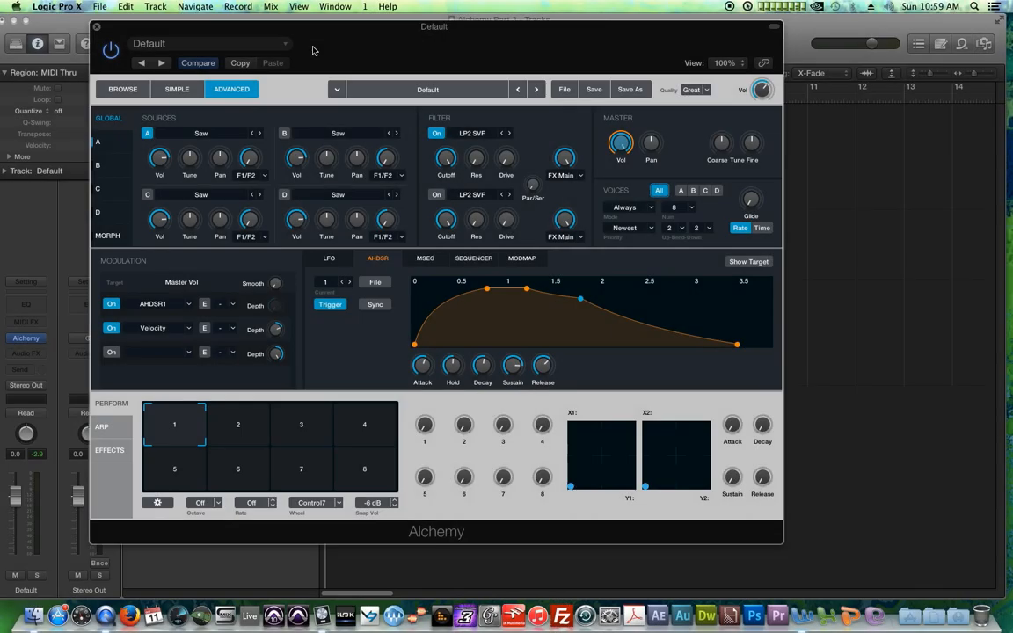
# Step: Enable source B, adjust the sources' pan, and tune source A down to -11 semitones
pyautogui.click(284, 133)
pyautogui.moveTo(213, 165); pyautogui.dragTo(244, 205)
pyautogui.moveTo(353, 162); pyautogui.dragTo(363, 140)
pyautogui.moveTo(189, 159); pyautogui.dragTo(207, 182)
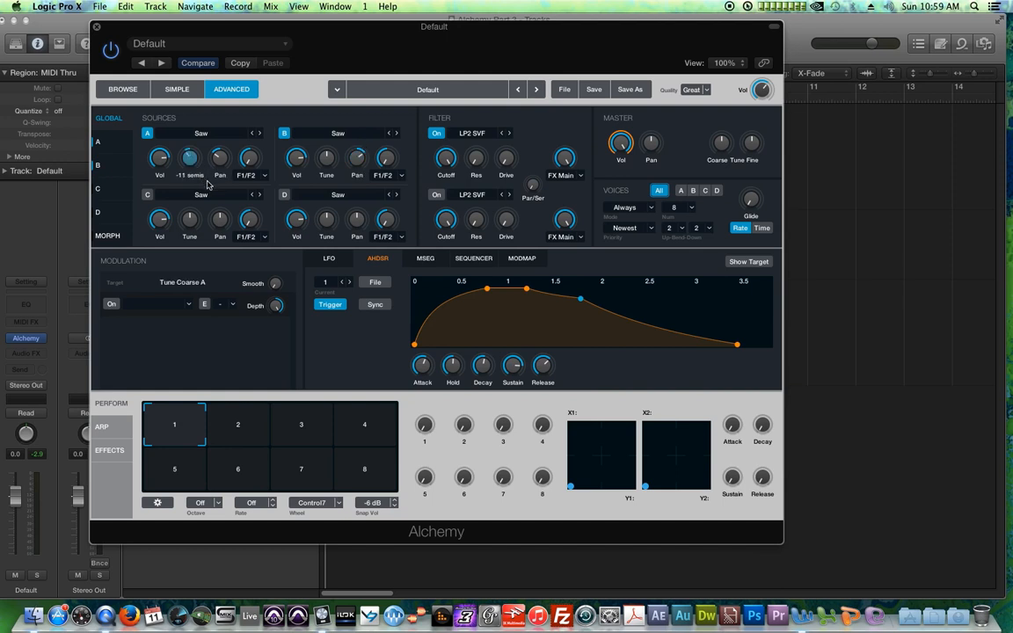
pyautogui.moveTo(200, 224)
# Step: Open source A and set its oscillator unison voices to 4, adjusting the unison detune
pyautogui.click(105, 145)
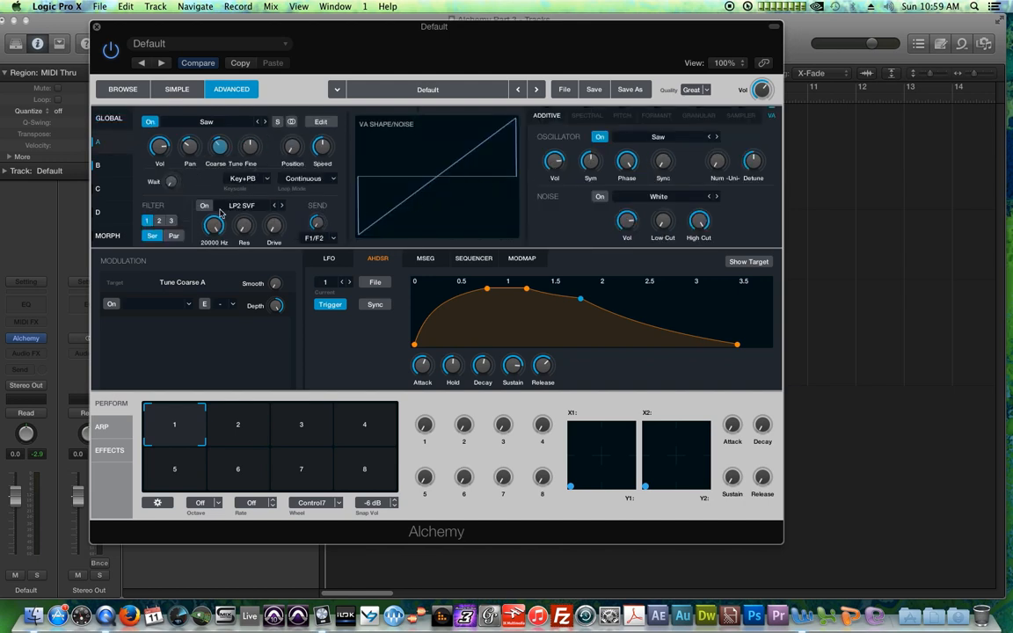
pyautogui.click(716, 160)
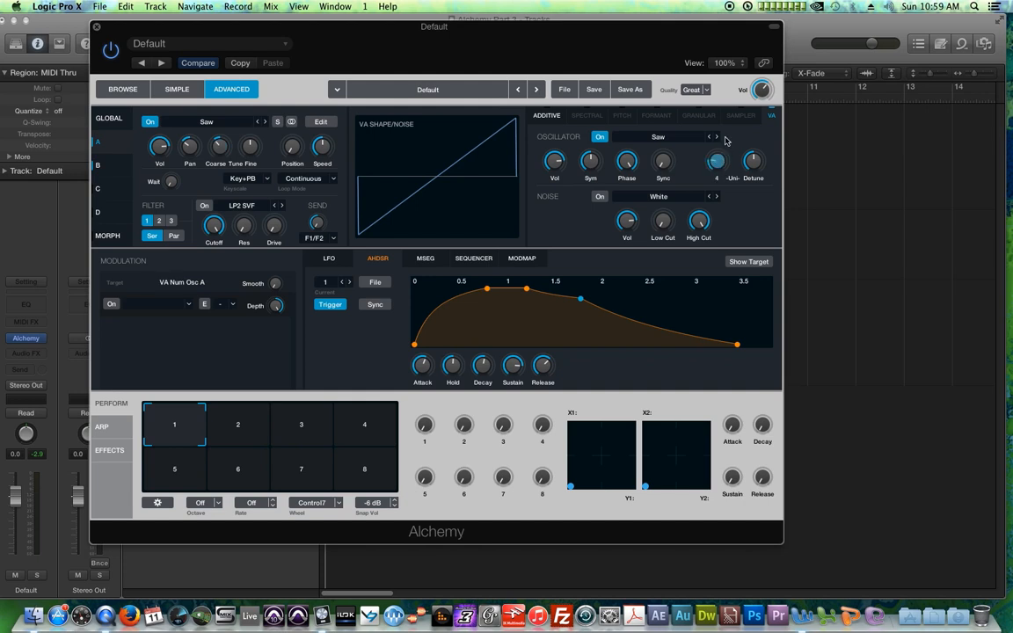
pyautogui.click(753, 160)
# Step: On source B, add unison voices and detune, then turn on its filter and lower the cutoff
pyautogui.click(116, 163)
pyautogui.click(717, 160)
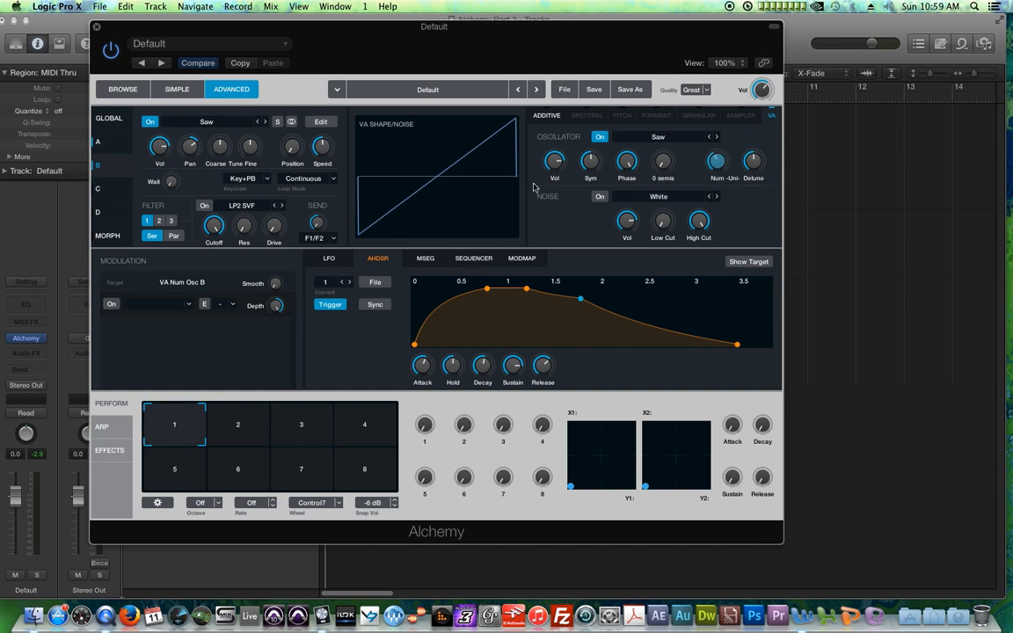
pyautogui.click(753, 164)
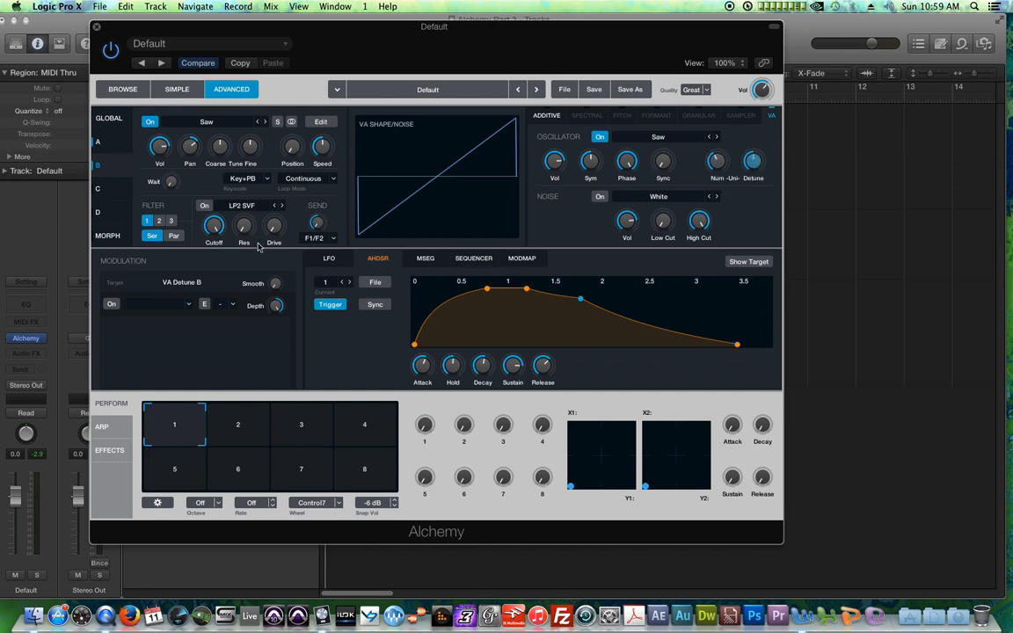
pyautogui.click(206, 207)
pyautogui.moveTo(219, 231); pyautogui.dragTo(217, 244)
# Step: Lower the volumes of sources A and B in the global view to about -12.7 dB and -13.3 dB
pyautogui.click(100, 144)
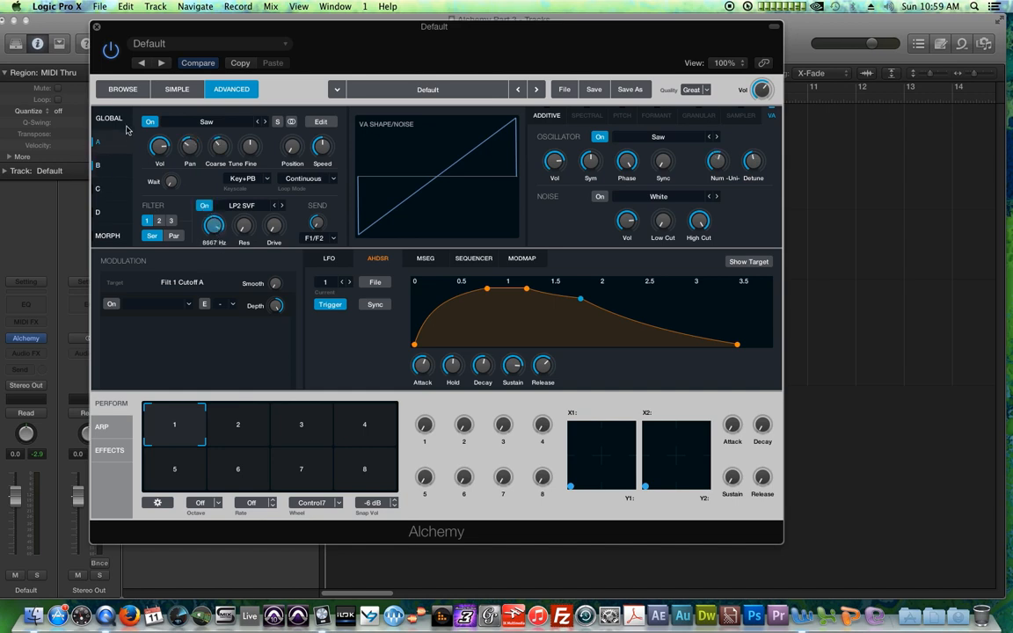
pyautogui.click(110, 118)
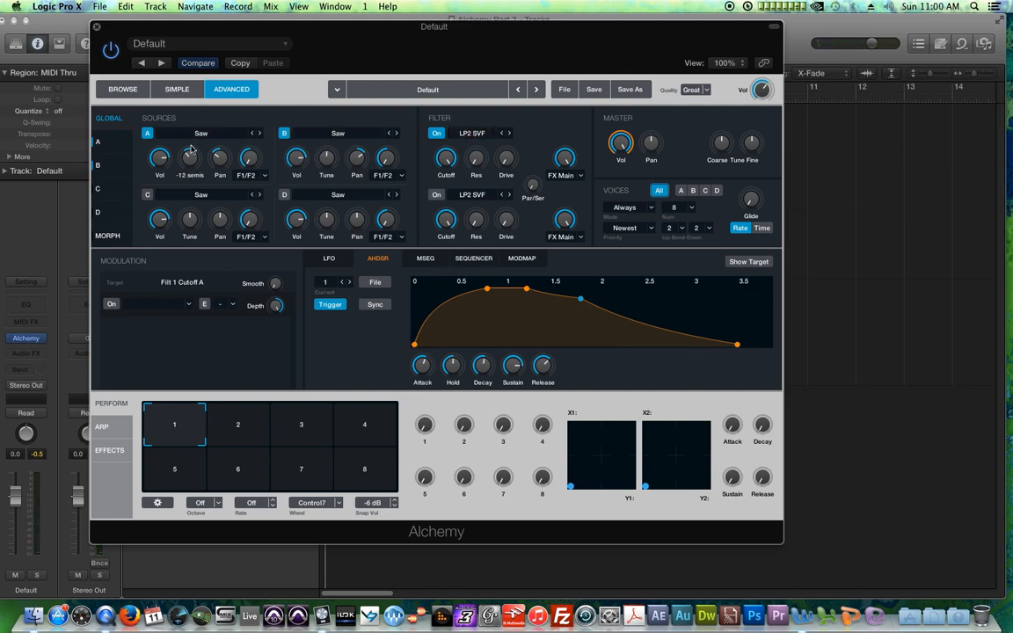
pyautogui.moveTo(163, 160); pyautogui.dragTo(166, 188)
pyautogui.moveTo(296, 158); pyautogui.dragTo(304, 195)
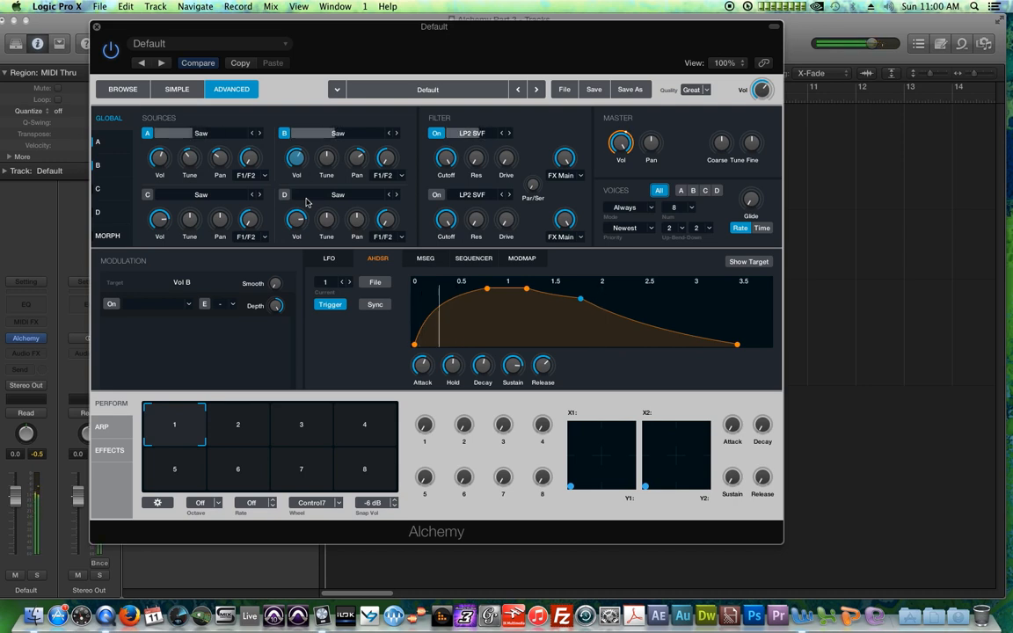
pyautogui.moveTo(297, 164)
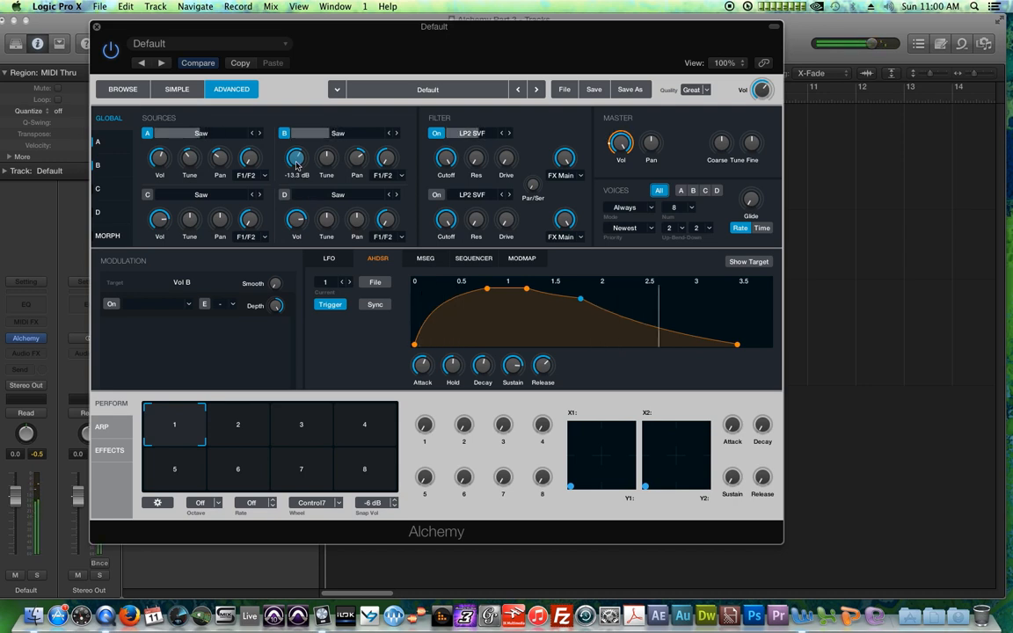
pyautogui.click(167, 159)
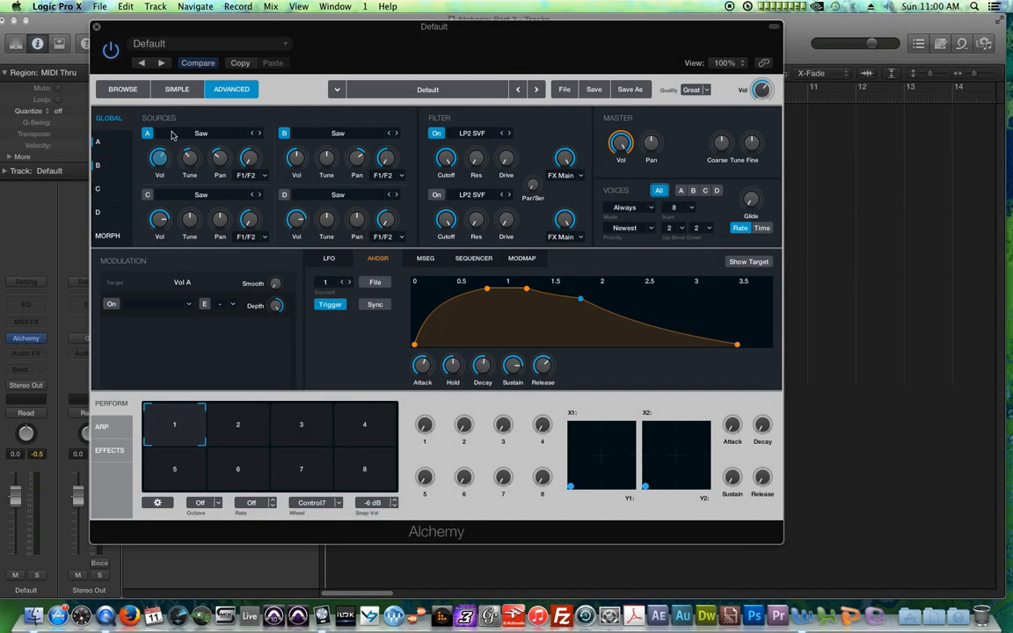
# Step: Select source A's filter cutoff as target and assign a new LFO as its modulator
pyautogui.click(98, 142)
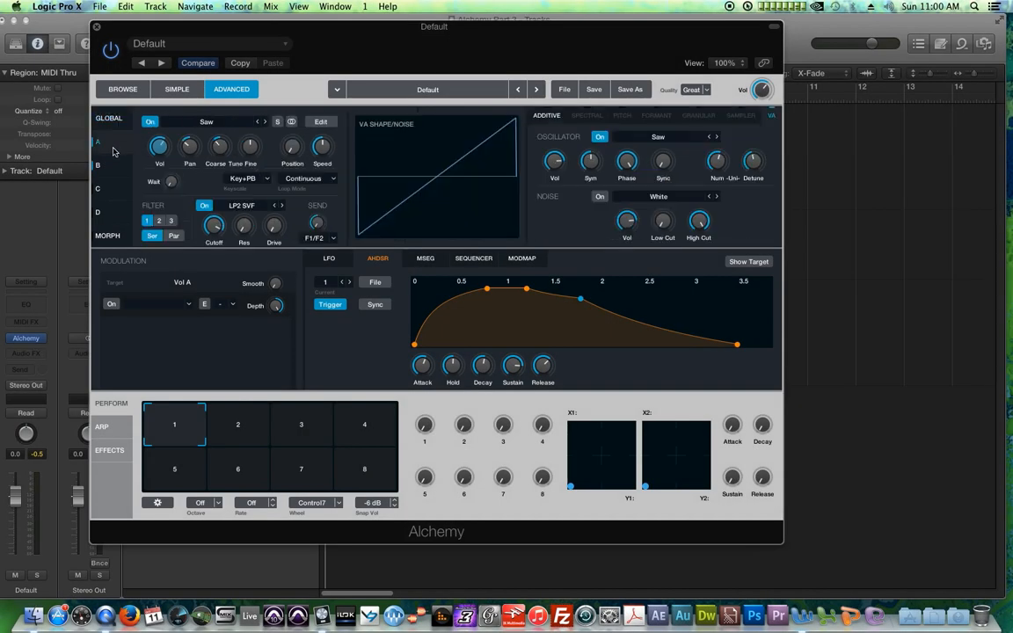
pyautogui.click(213, 229)
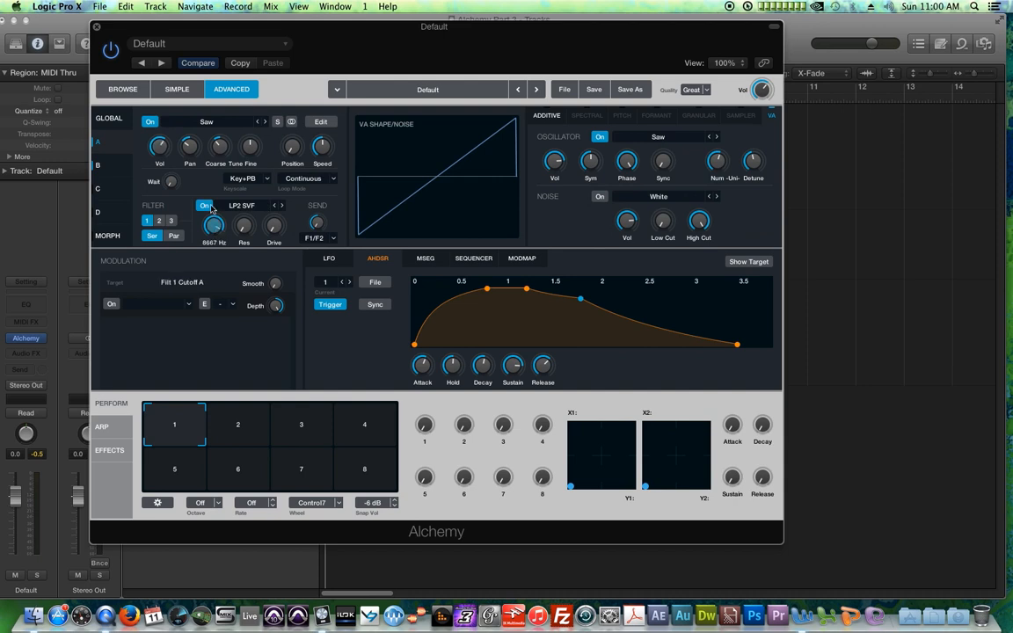
pyautogui.click(109, 119)
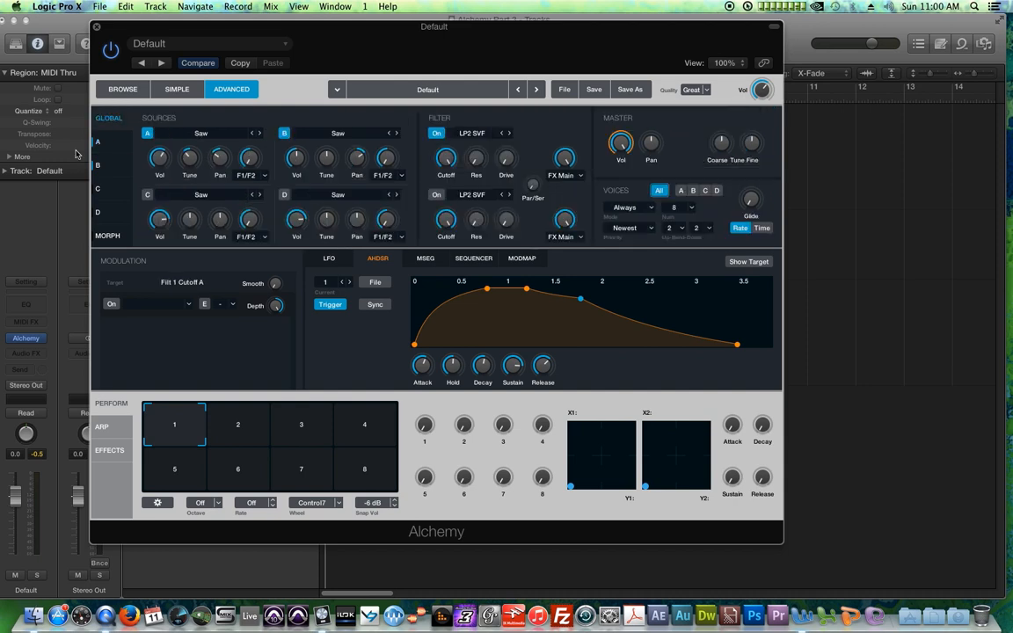
pyautogui.click(101, 140)
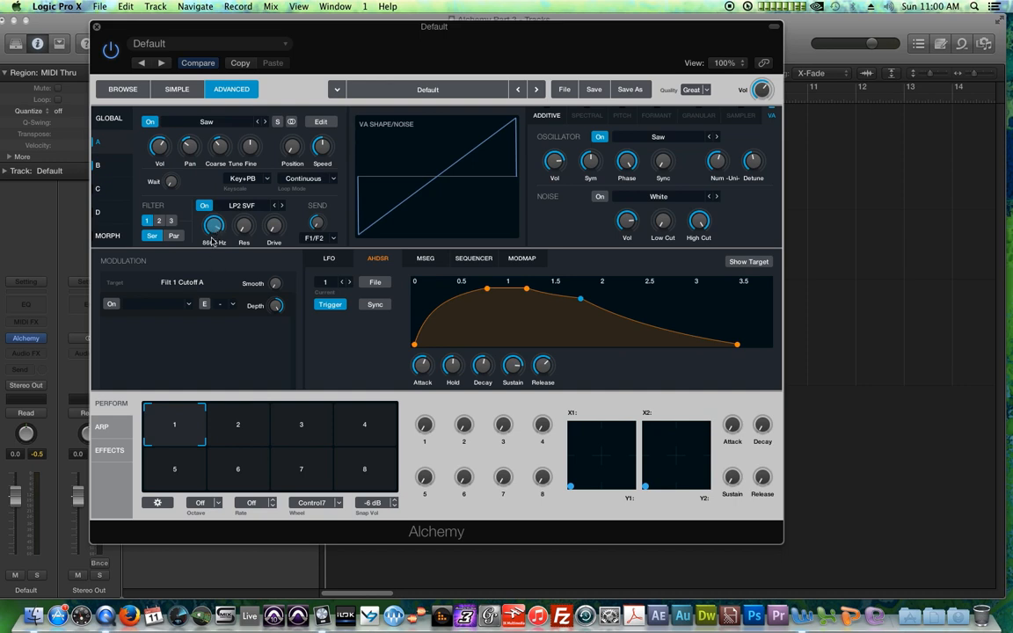
pyautogui.click(111, 304)
pyautogui.click(184, 308)
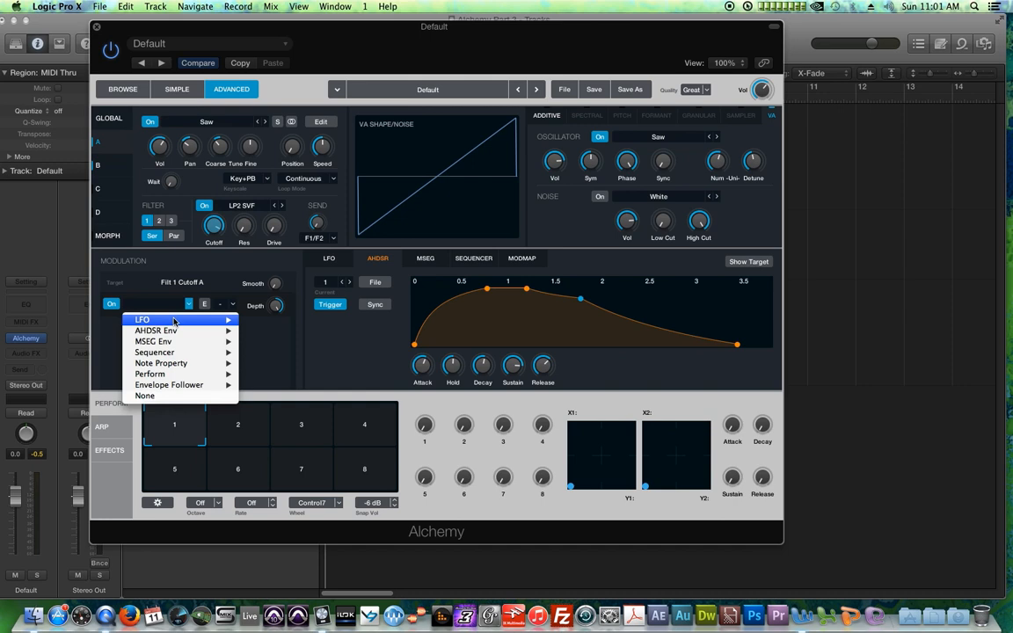
pyautogui.moveTo(211, 320)
pyautogui.click(266, 320)
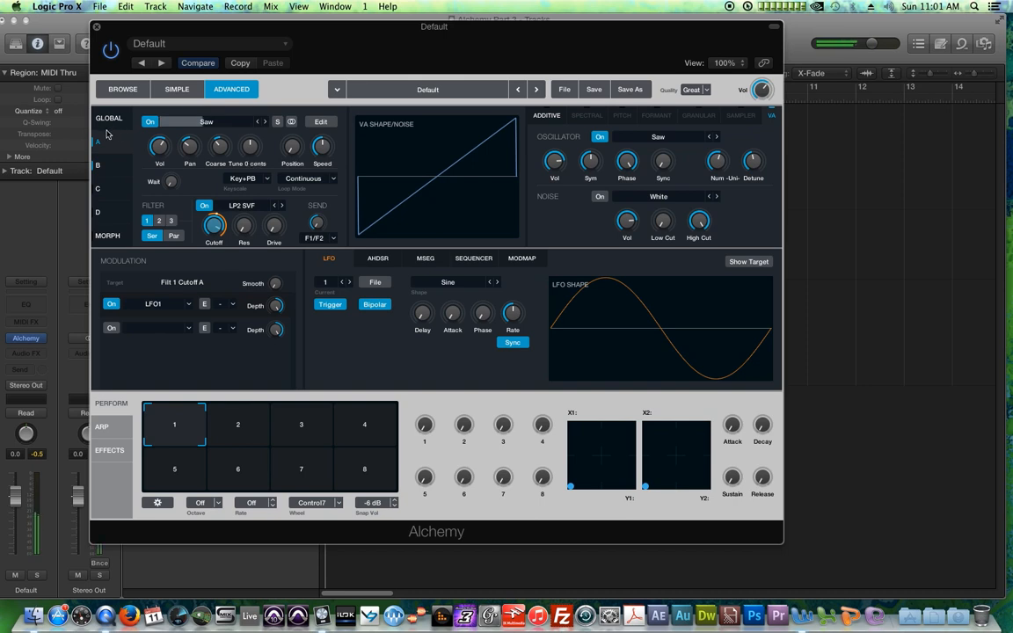
# Step: Switch source B off in the global view and reopen source A's page
pyautogui.click(132, 123)
pyautogui.click(284, 135)
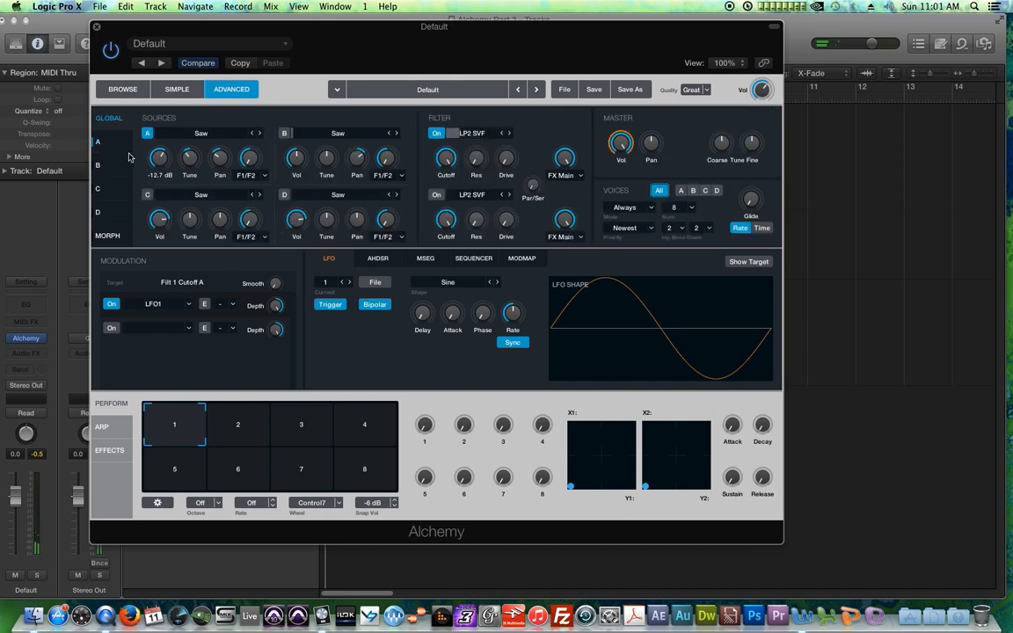
pyautogui.click(102, 141)
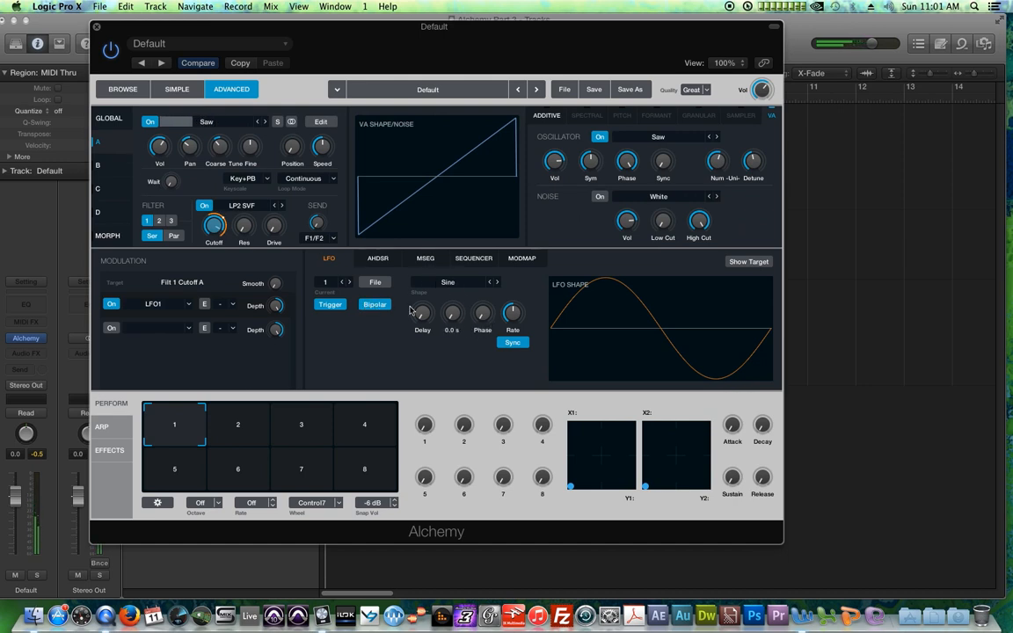
# Step: Step through the LFO shapes, settling on Noisy Pattern
pyautogui.click(498, 284)
pyautogui.click(498, 284)
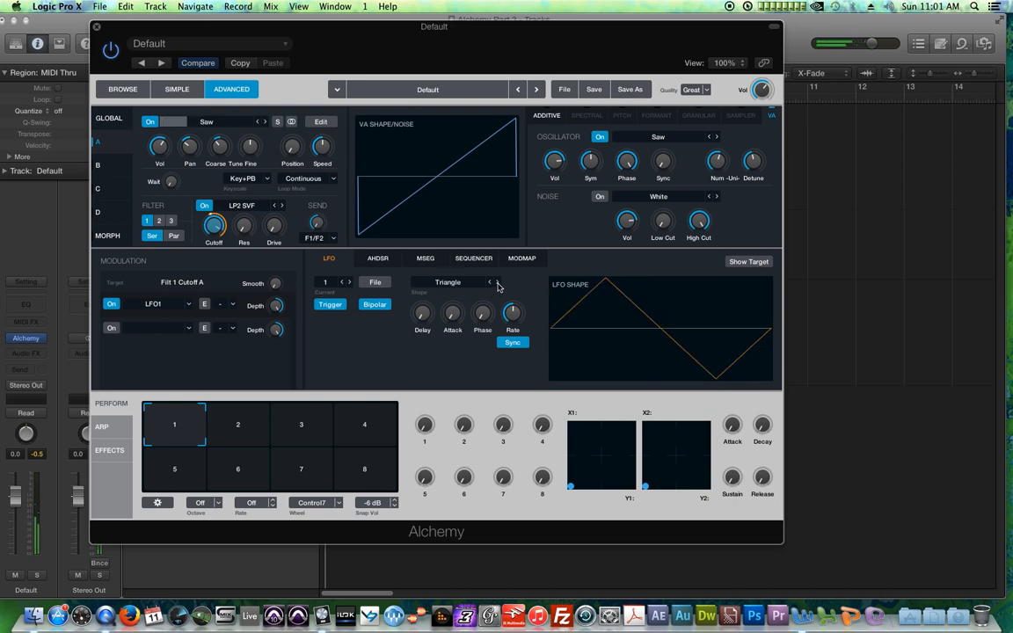
pyautogui.click(497, 283)
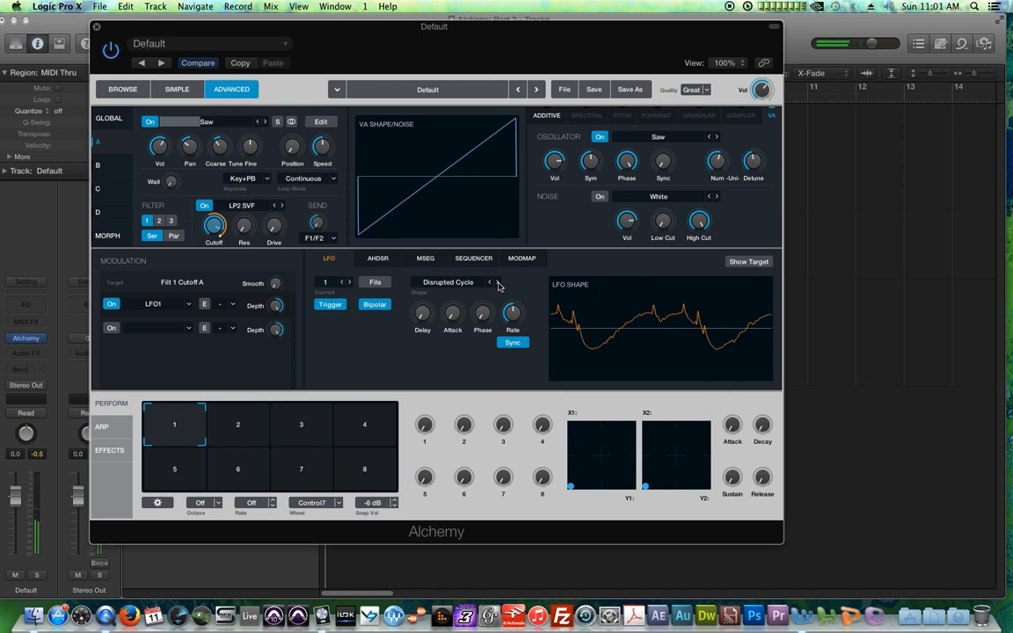
pyautogui.click(497, 283)
pyautogui.click(498, 283)
pyautogui.click(498, 283)
pyautogui.click(497, 283)
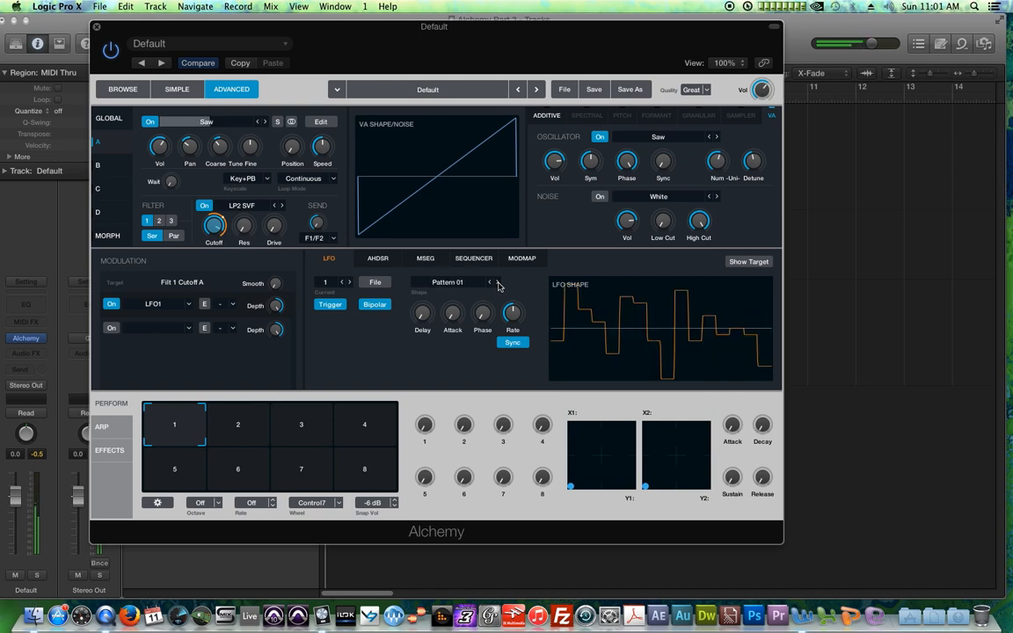
pyautogui.click(498, 283)
pyautogui.click(497, 283)
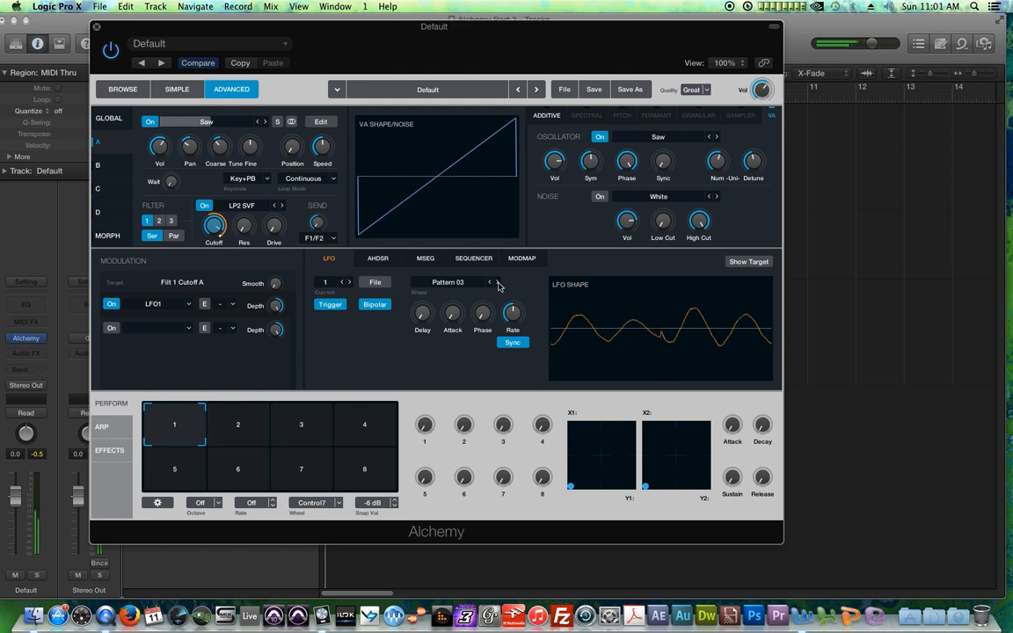
pyautogui.click(498, 283)
pyautogui.click(498, 283)
pyautogui.click(497, 284)
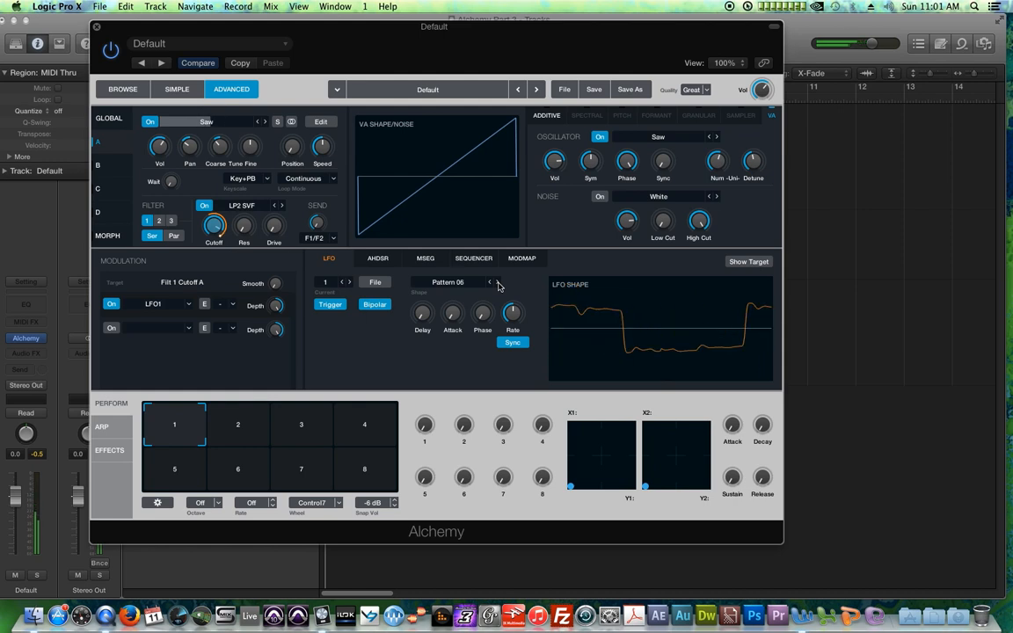
pyautogui.click(498, 283)
pyautogui.click(497, 283)
pyautogui.click(497, 283)
pyautogui.click(498, 283)
pyautogui.click(498, 283)
pyautogui.click(498, 283)
pyautogui.click(497, 283)
pyautogui.click(498, 283)
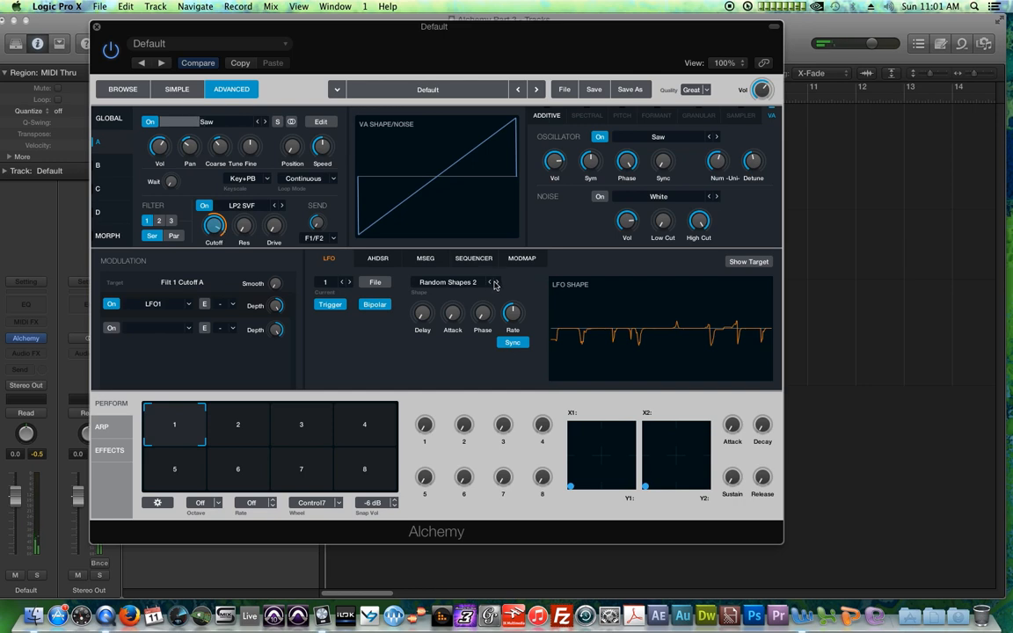
pyautogui.click(495, 283)
pyautogui.click(495, 283)
pyautogui.click(495, 283)
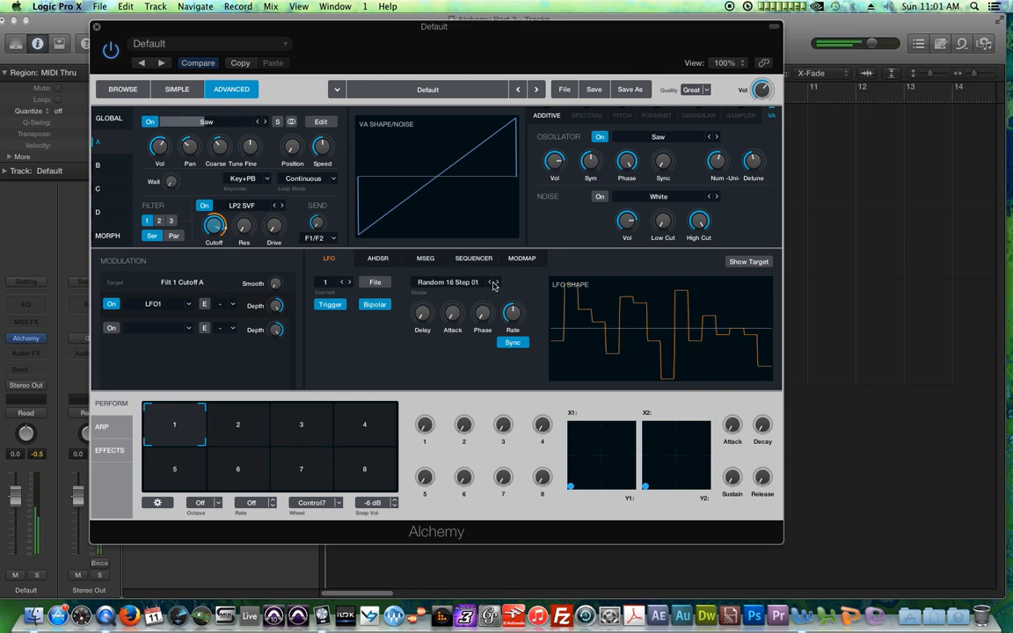
pyautogui.click(490, 284)
pyautogui.click(490, 284)
pyautogui.click(490, 284)
pyautogui.click(490, 283)
pyautogui.click(490, 283)
pyautogui.click(490, 283)
pyautogui.click(489, 283)
pyautogui.click(489, 283)
pyautogui.click(490, 283)
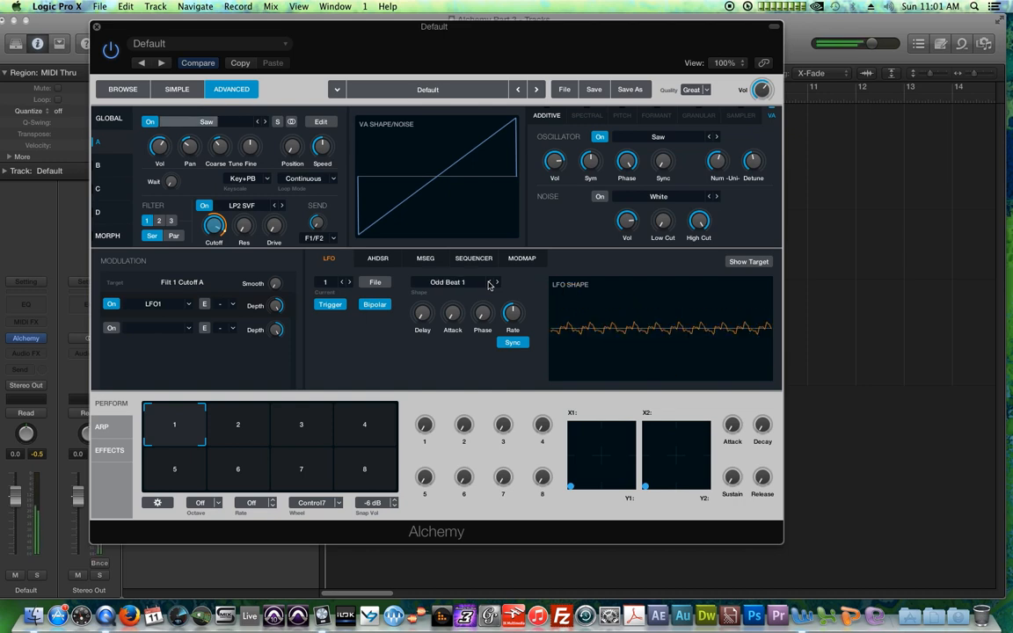
pyautogui.click(490, 284)
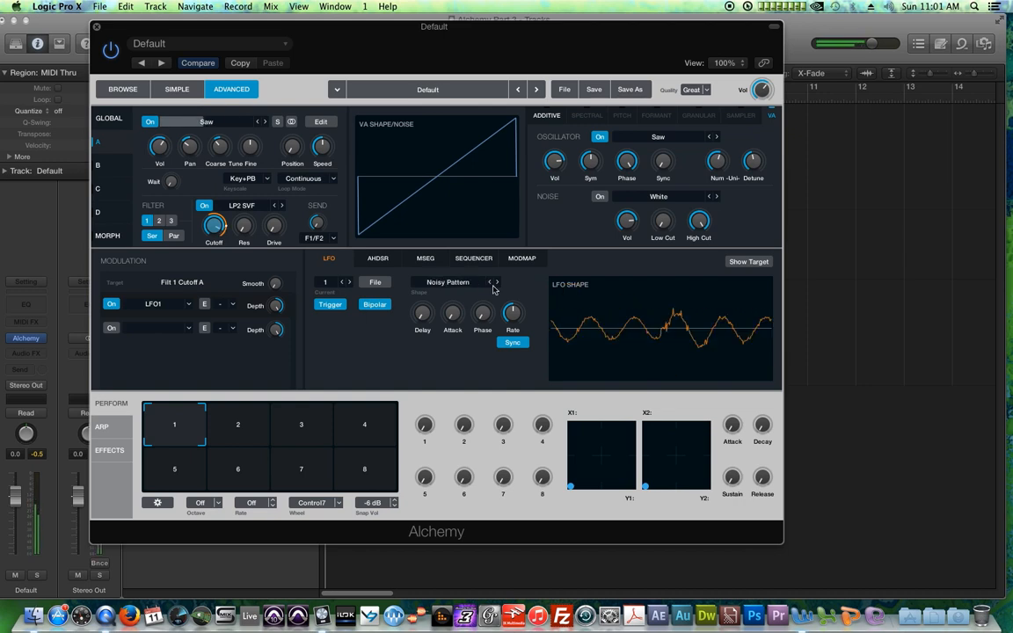
# Step: Adjust the LFO modulation depth on source A's filter cutoff
pyautogui.moveTo(282, 317)
pyautogui.moveTo(282, 316); pyautogui.dragTo(282, 352)
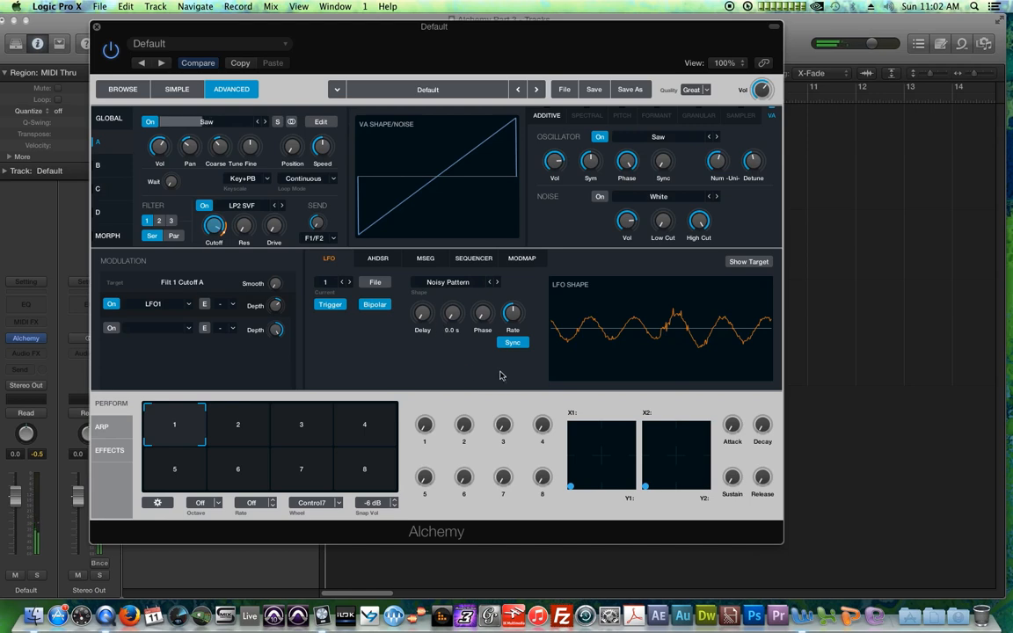
# Step: Turn source B back on and assign a new LFO to its filter cutoff
pyautogui.click(149, 122)
pyautogui.click(149, 122)
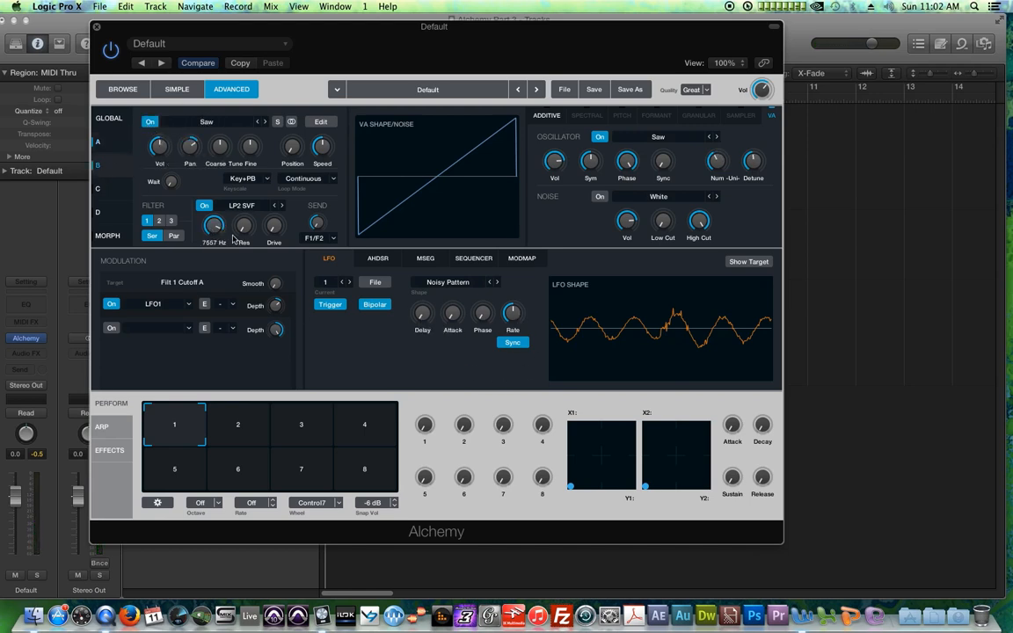
pyautogui.click(167, 304)
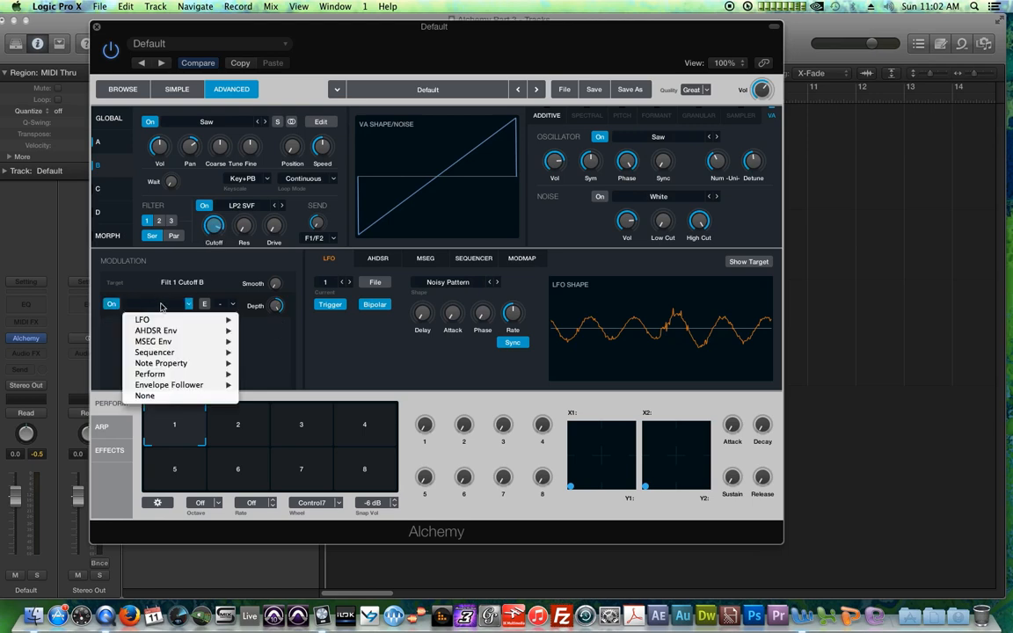
pyautogui.moveTo(183, 321)
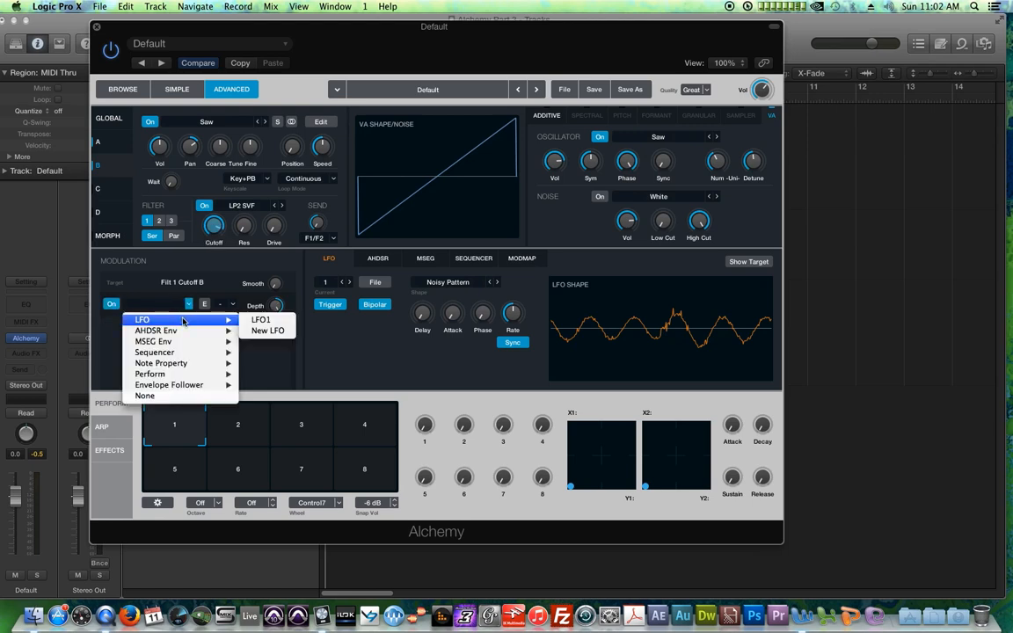
pyautogui.click(265, 330)
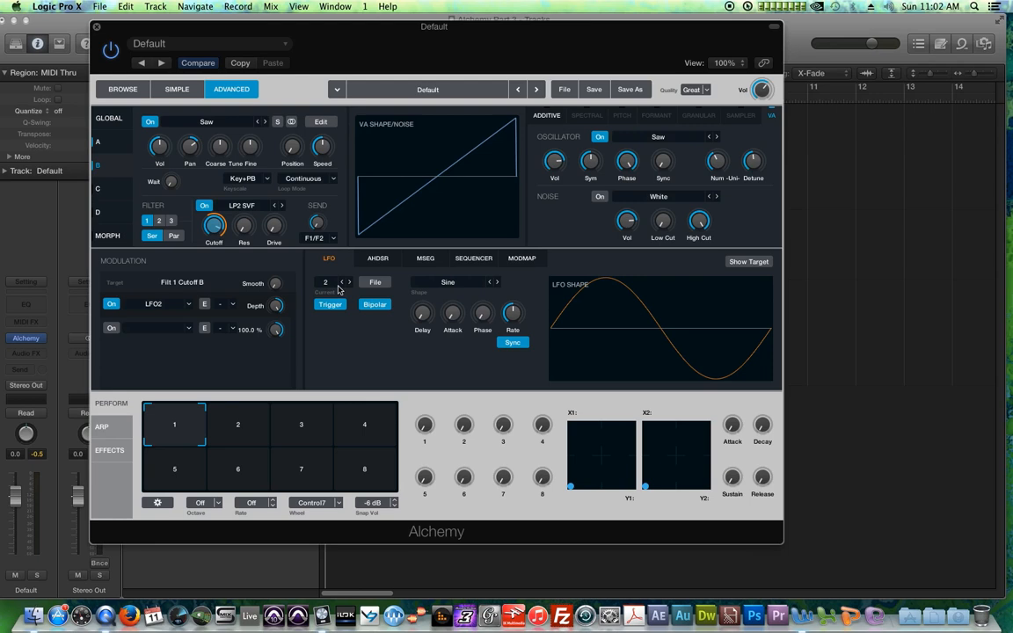
# Step: Adjust LFO 2's rate and set its shape to Disrupted Cycle
pyautogui.click(341, 283)
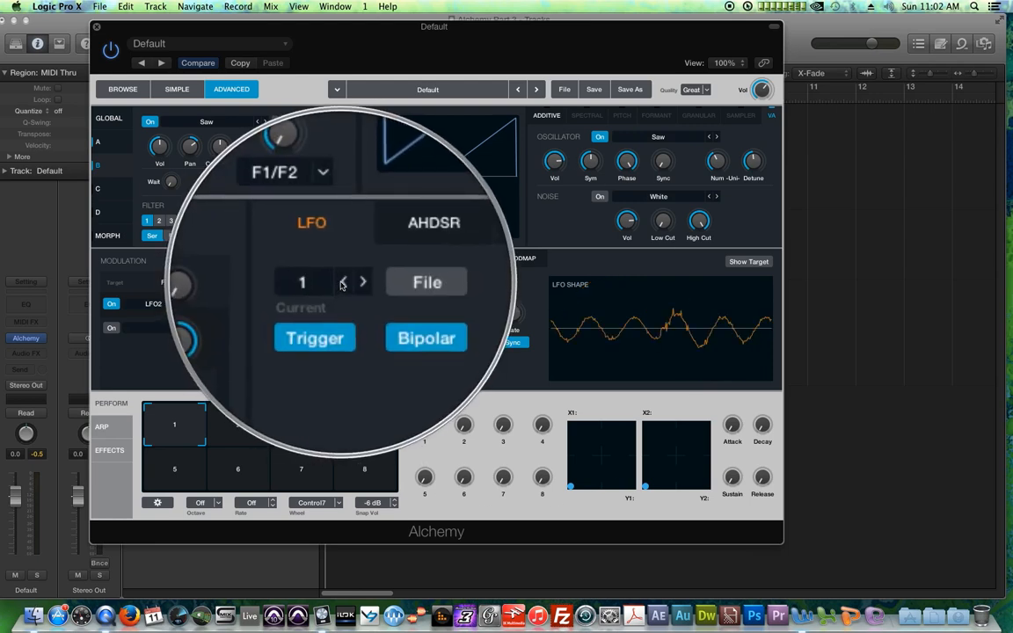
pyautogui.click(349, 283)
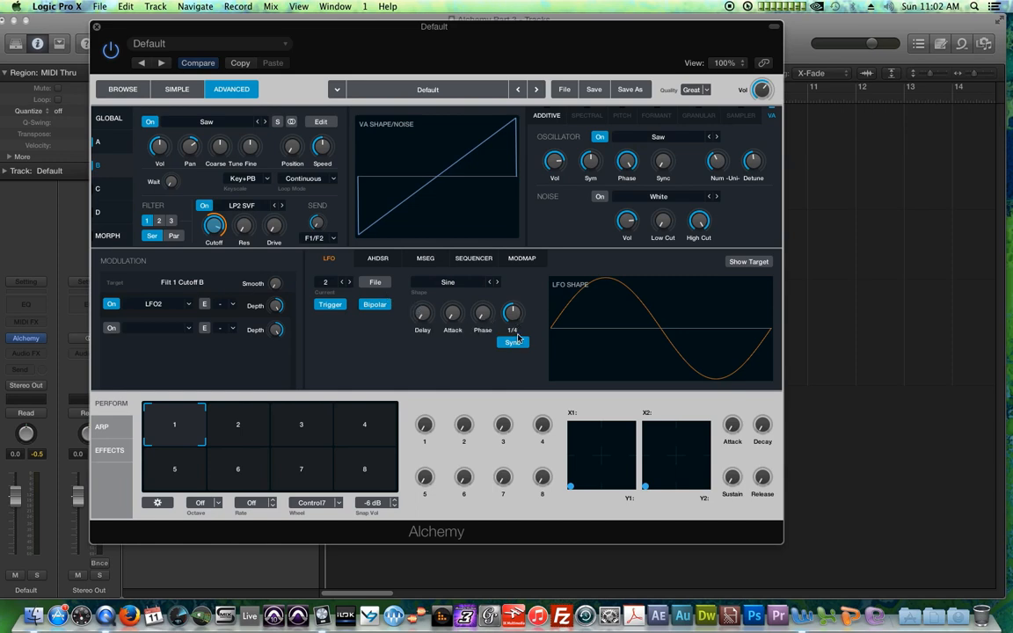
pyautogui.moveTo(517, 315); pyautogui.dragTo(531, 341)
pyautogui.click(497, 282)
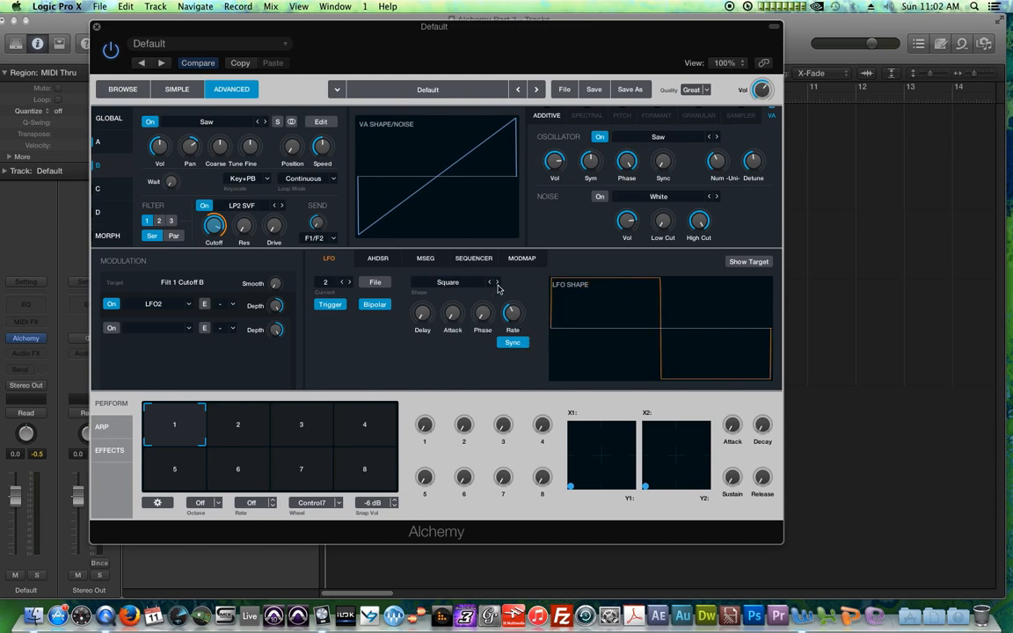
pyautogui.click(497, 282)
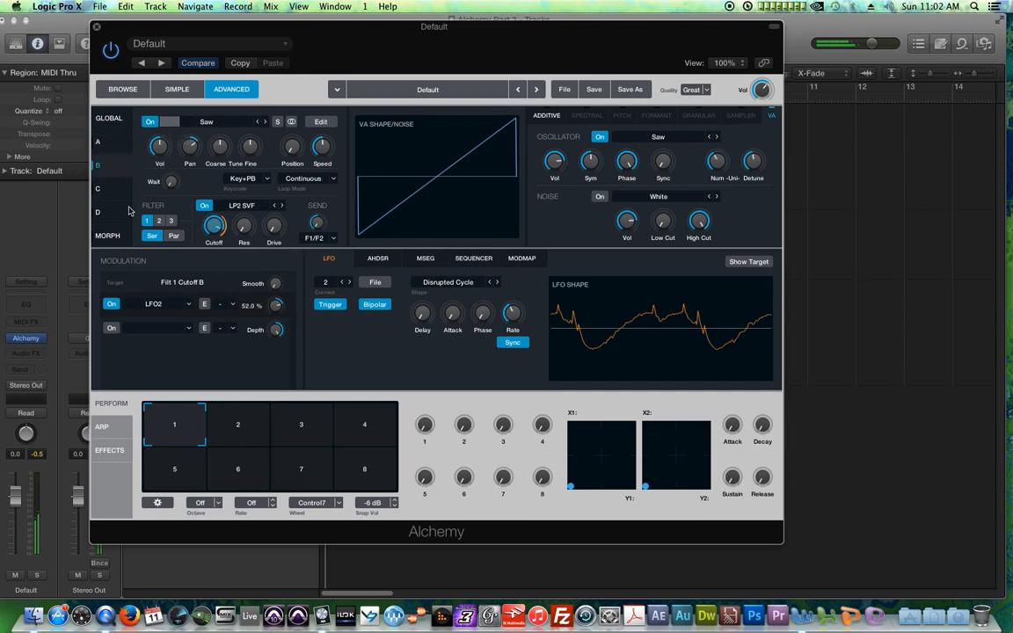
# Step: Lower LFO 2's modulation depth on source B's filter cutoff to 31%
pyautogui.click(150, 123)
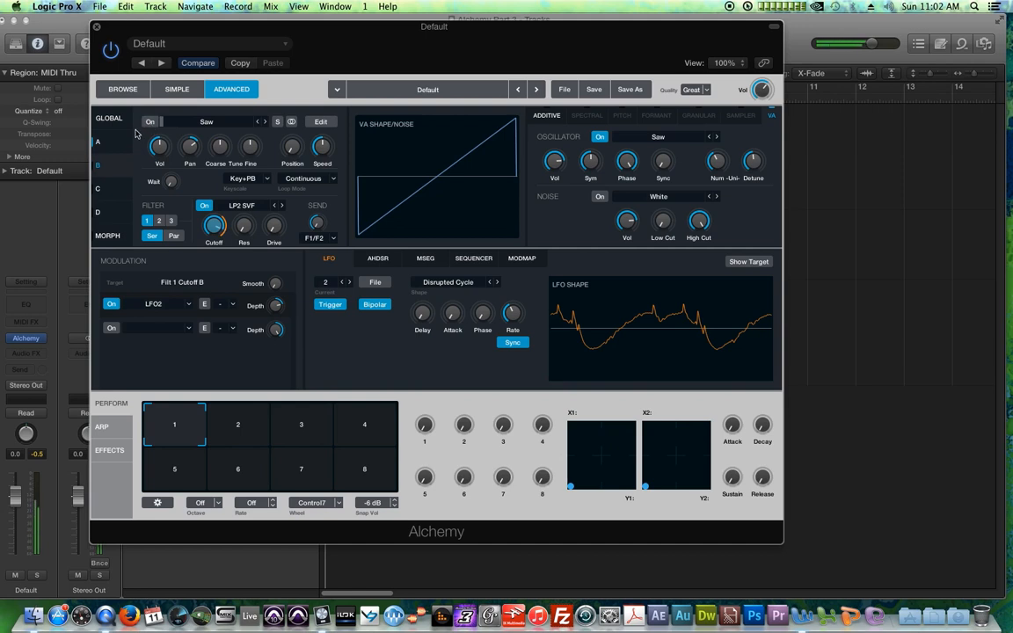
pyautogui.click(148, 121)
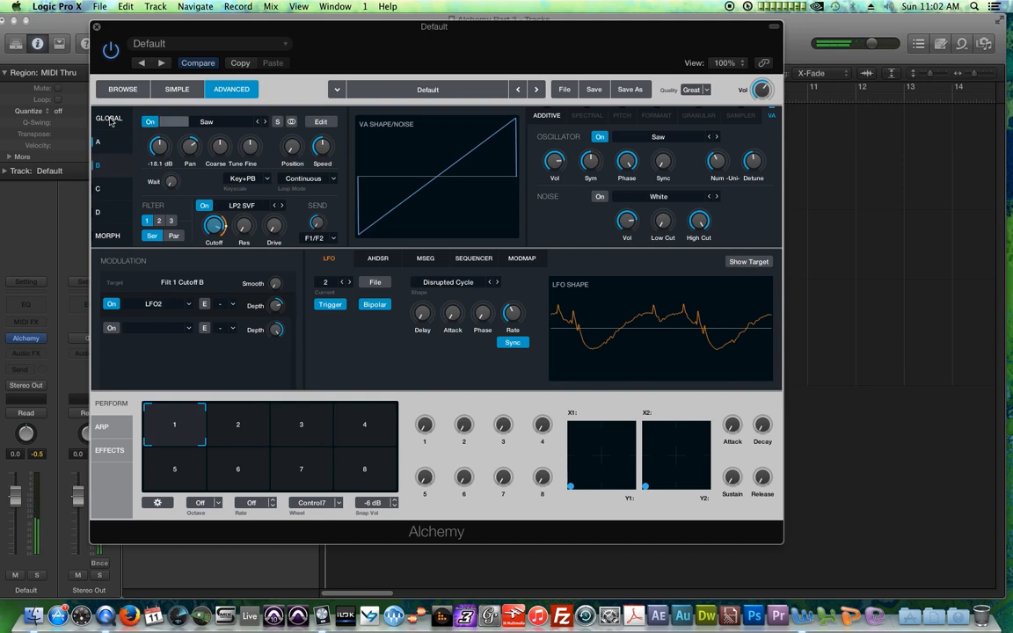
pyautogui.click(109, 119)
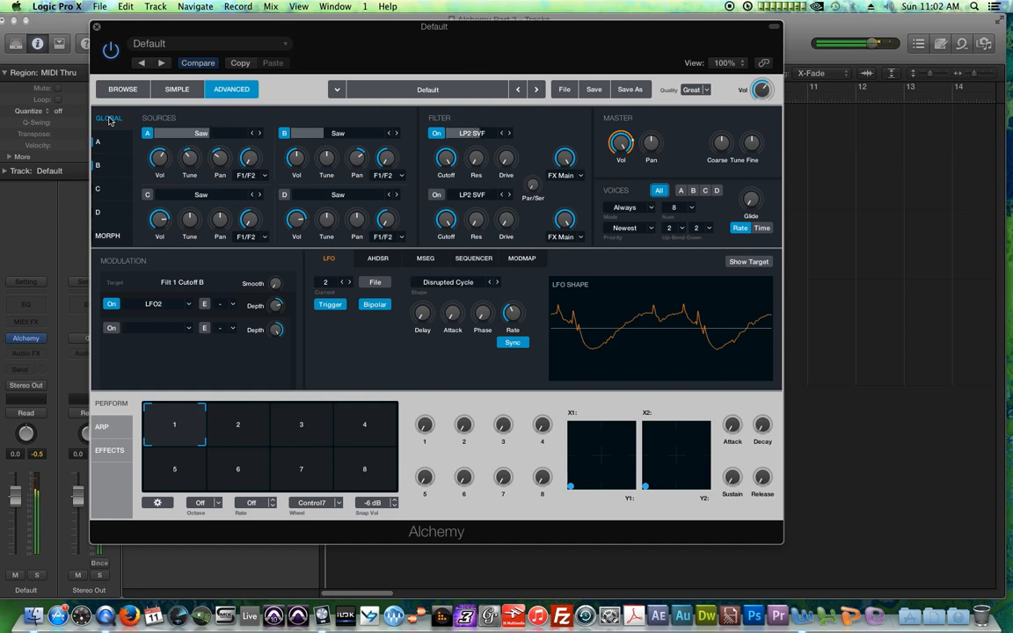
pyautogui.moveTo(277, 306)
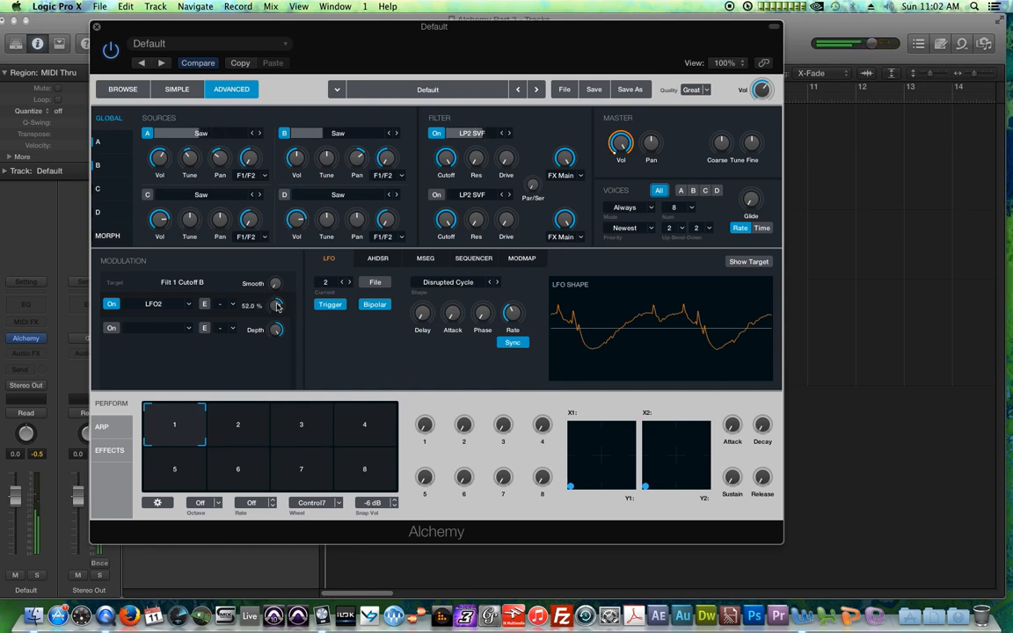
pyautogui.scroll(-5, 277, 306)
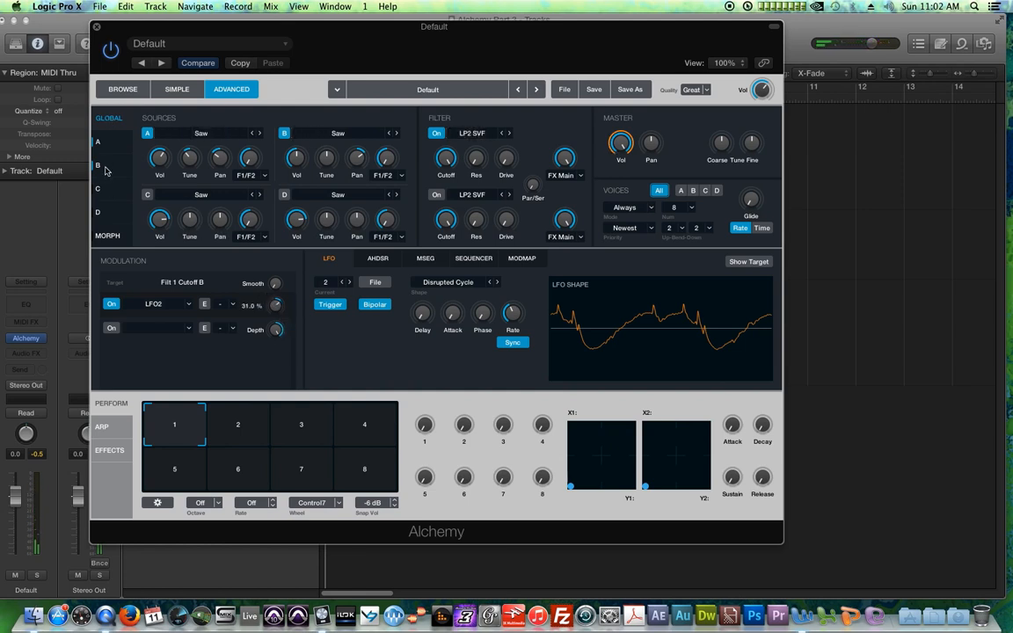
# Step: Turn source C on in the global sources overview
pyautogui.click(98, 140)
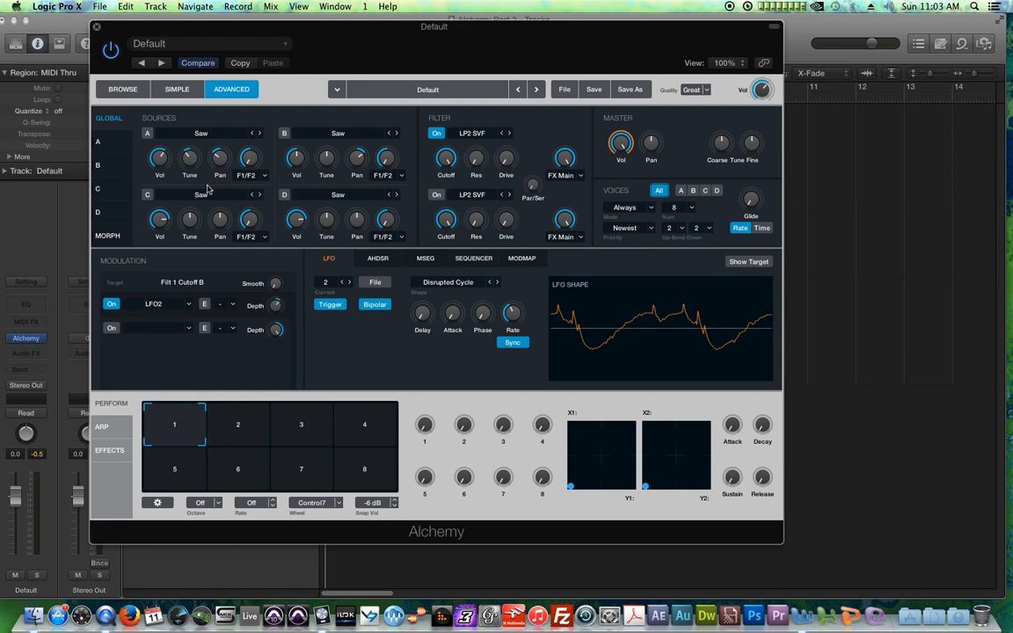
pyautogui.click(148, 195)
pyautogui.click(202, 219)
pyautogui.moveTo(207, 219); pyautogui.dragTo(207, 220)
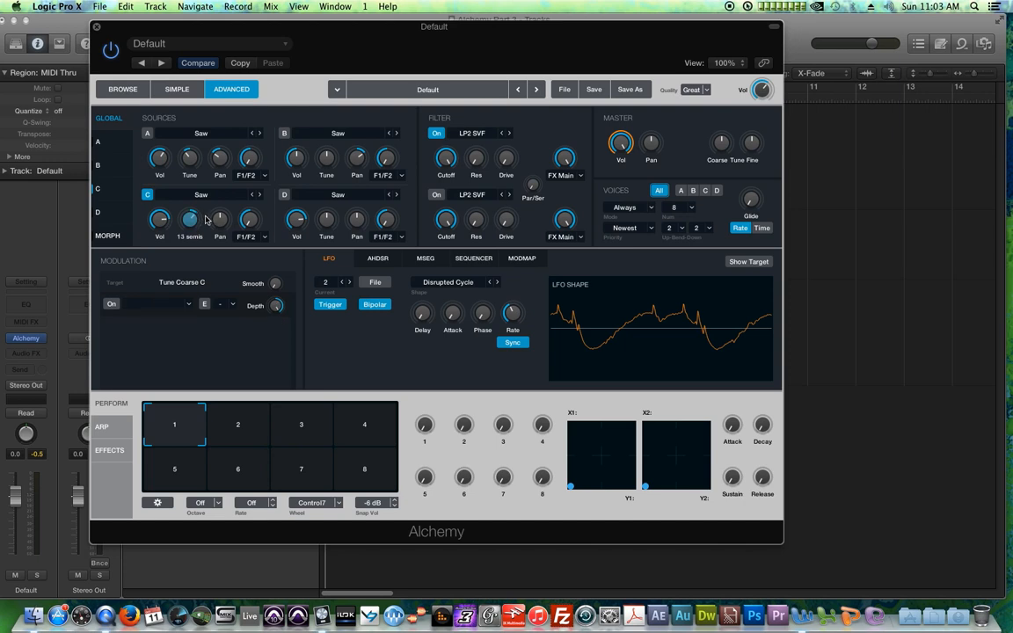
# Step: Open source C, set its oscillator waveform to Drive Edge and adjust its detune
pyautogui.click(104, 181)
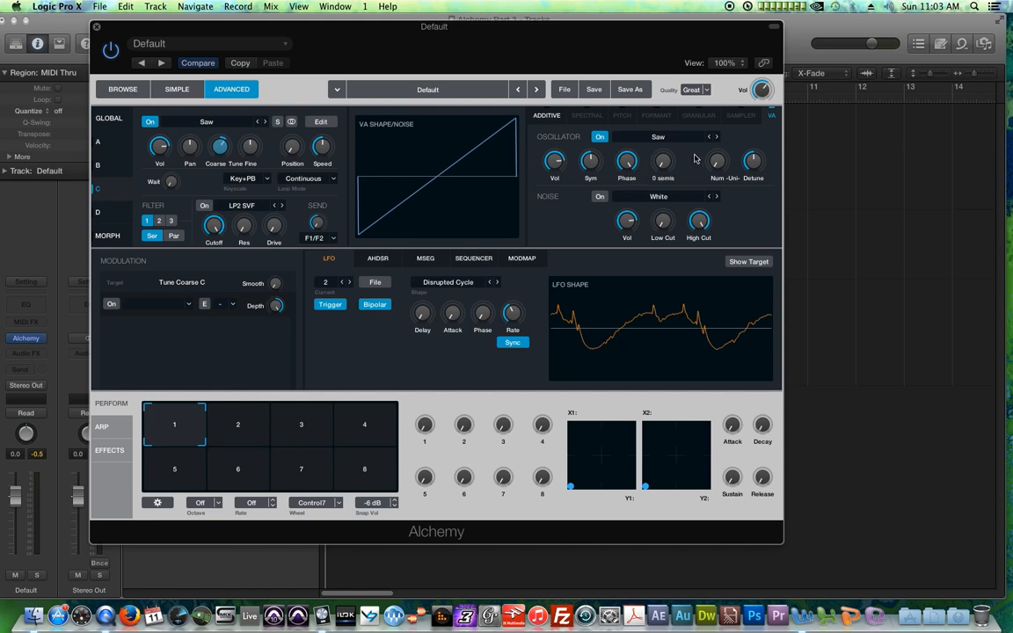
pyautogui.click(715, 138)
pyautogui.click(716, 139)
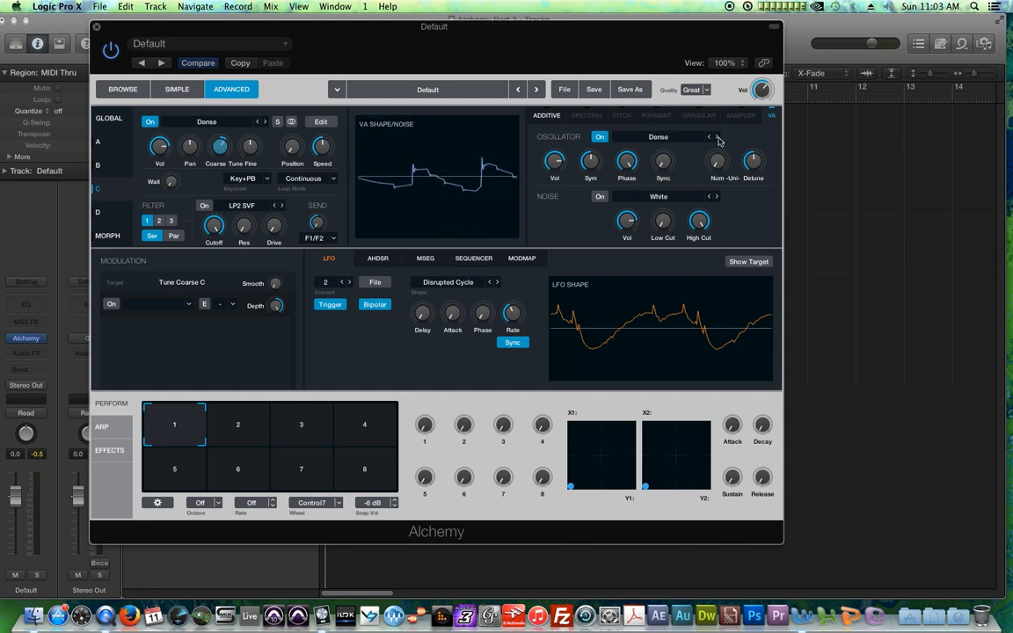
pyautogui.click(714, 138)
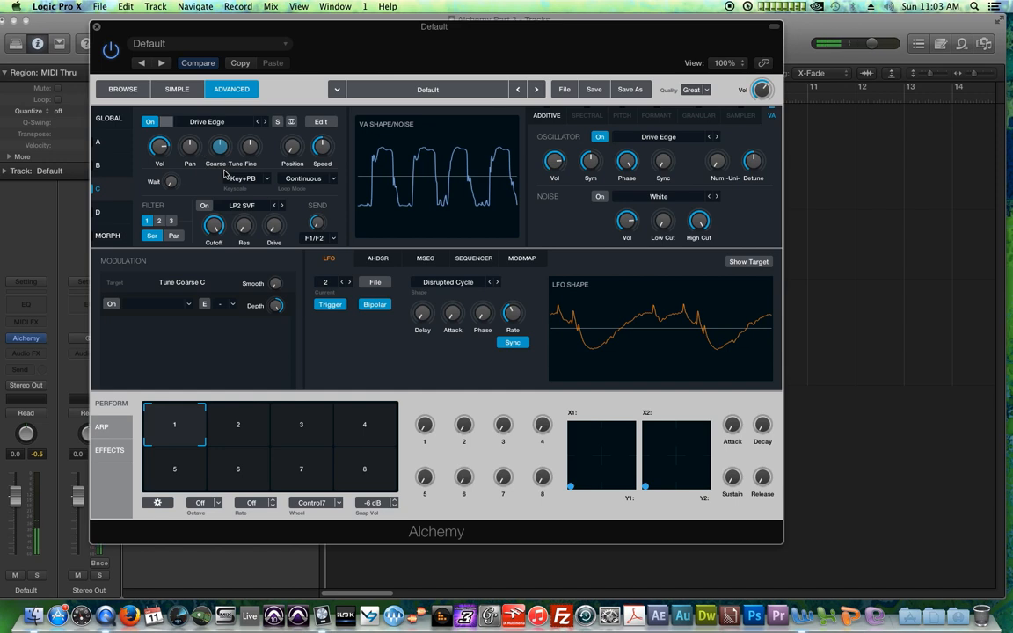
pyautogui.click(757, 169)
pyautogui.moveTo(759, 173); pyautogui.dragTo(756, 172)
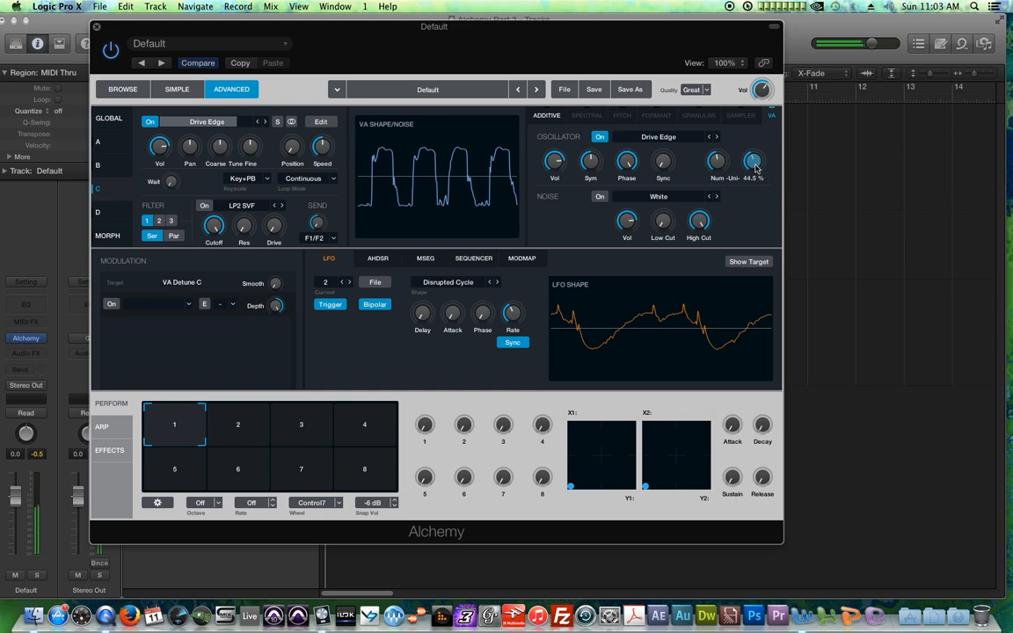
# Step: Assign a new LFO to modulate source C's volume
pyautogui.click(162, 151)
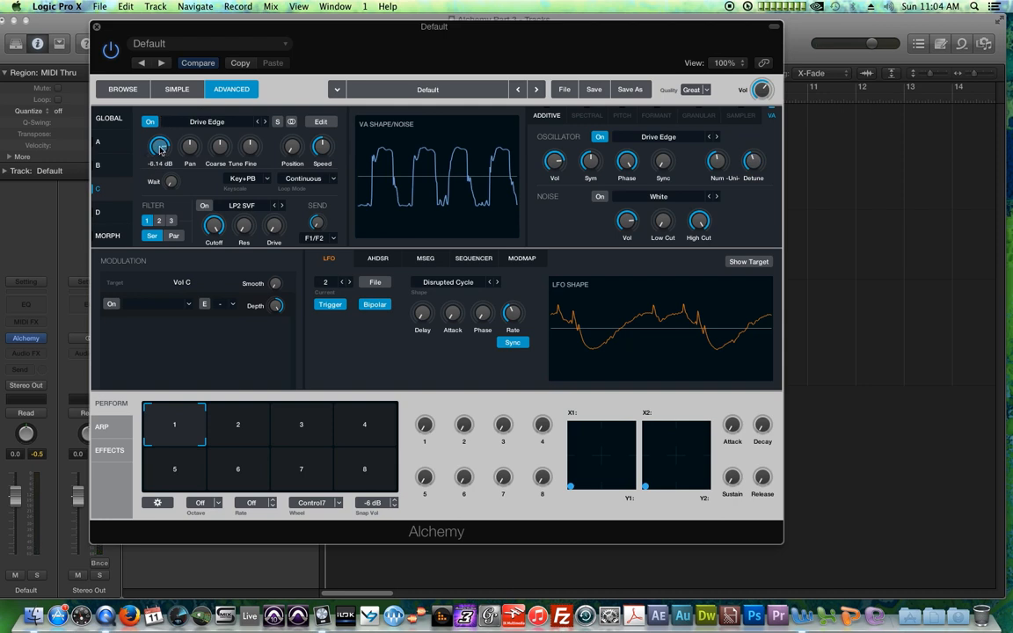
pyautogui.click(111, 119)
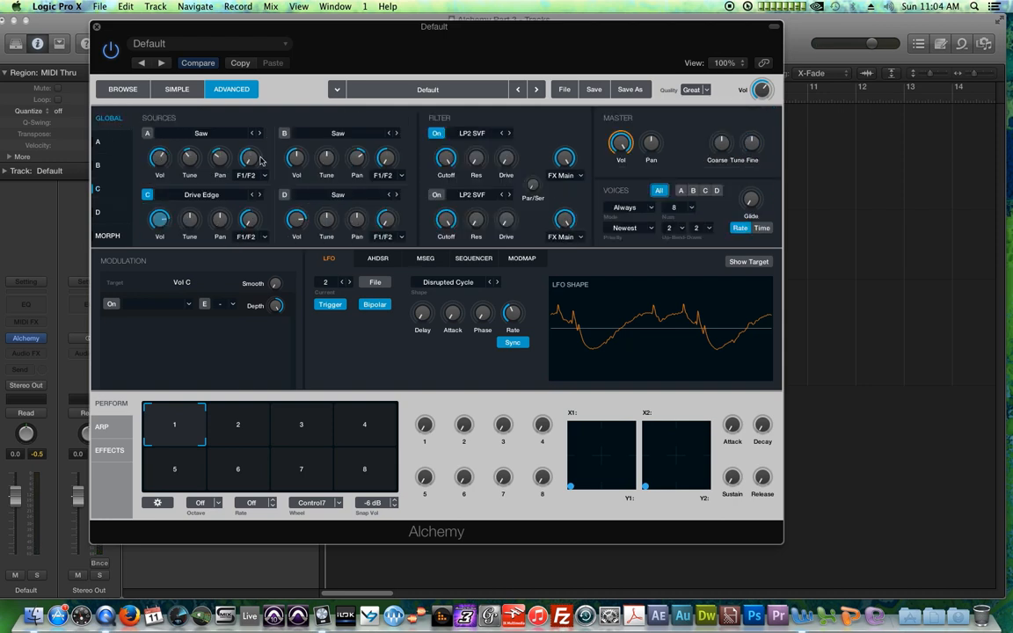
pyautogui.click(100, 187)
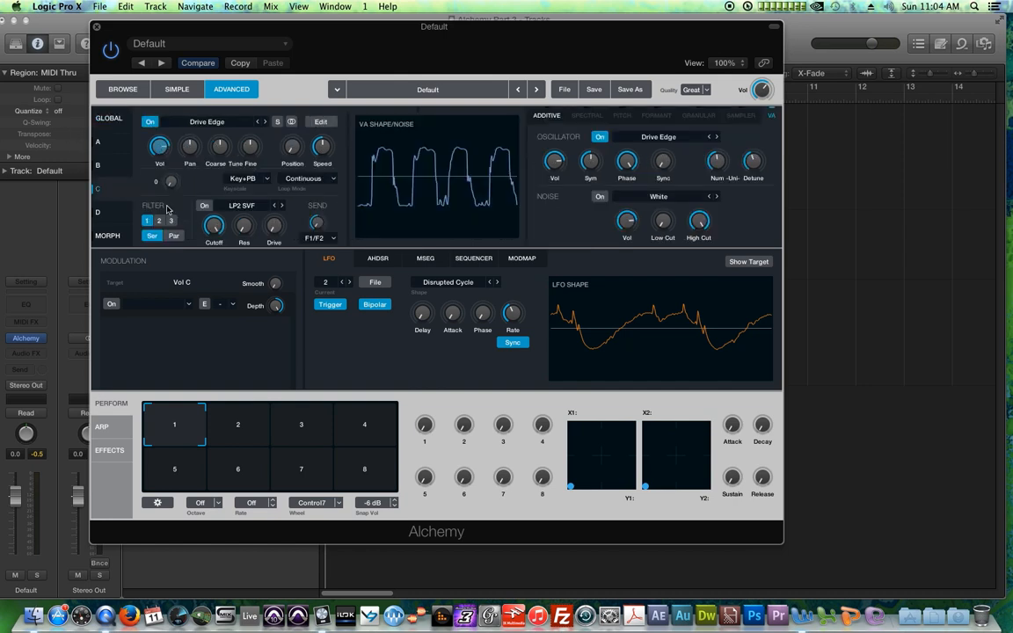
pyautogui.click(119, 303)
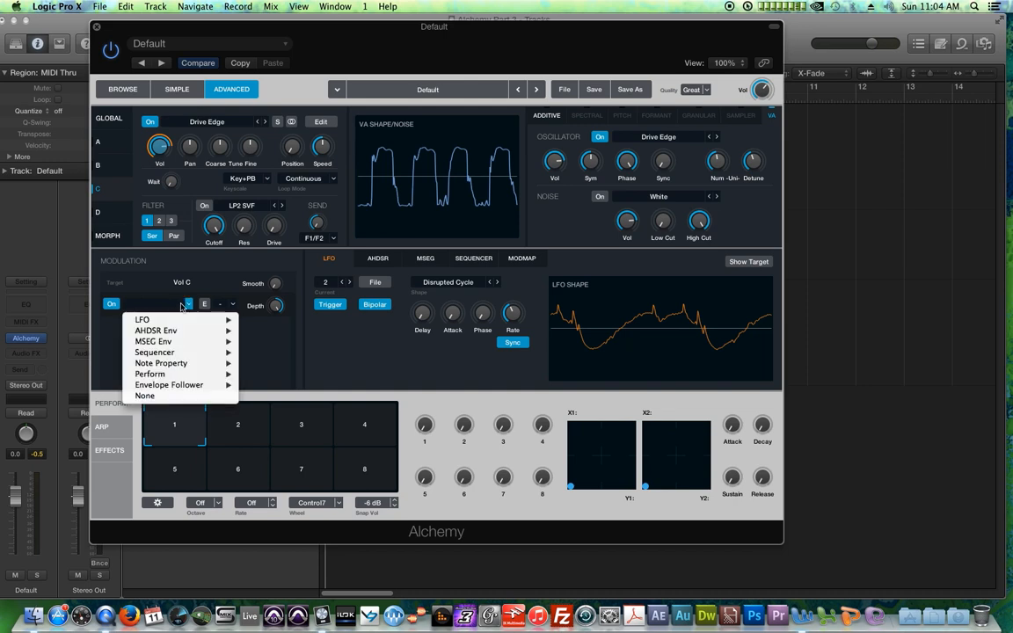
pyautogui.moveTo(220, 323)
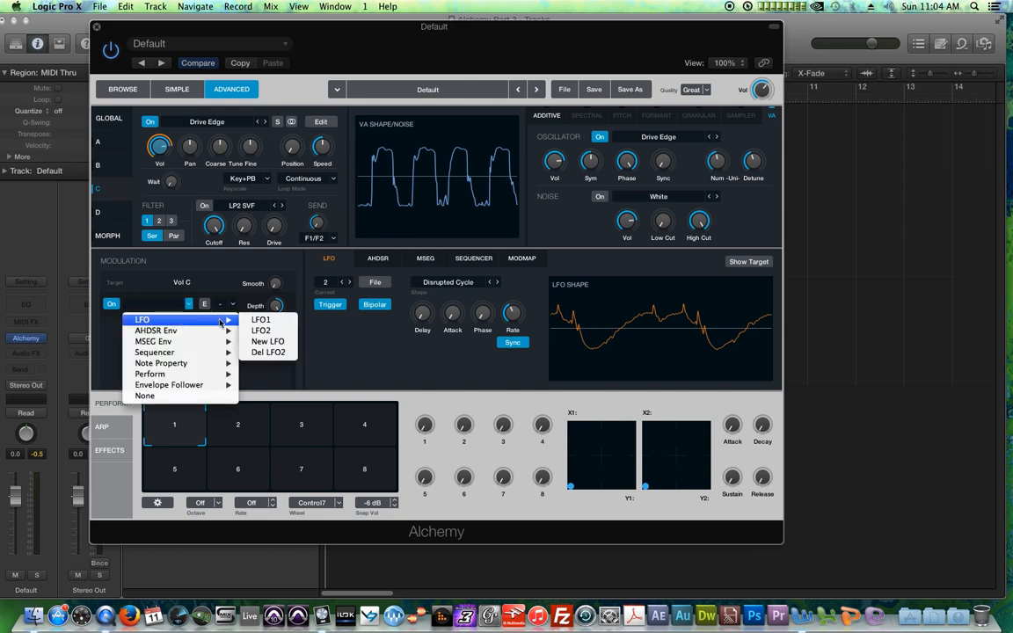
pyautogui.click(268, 341)
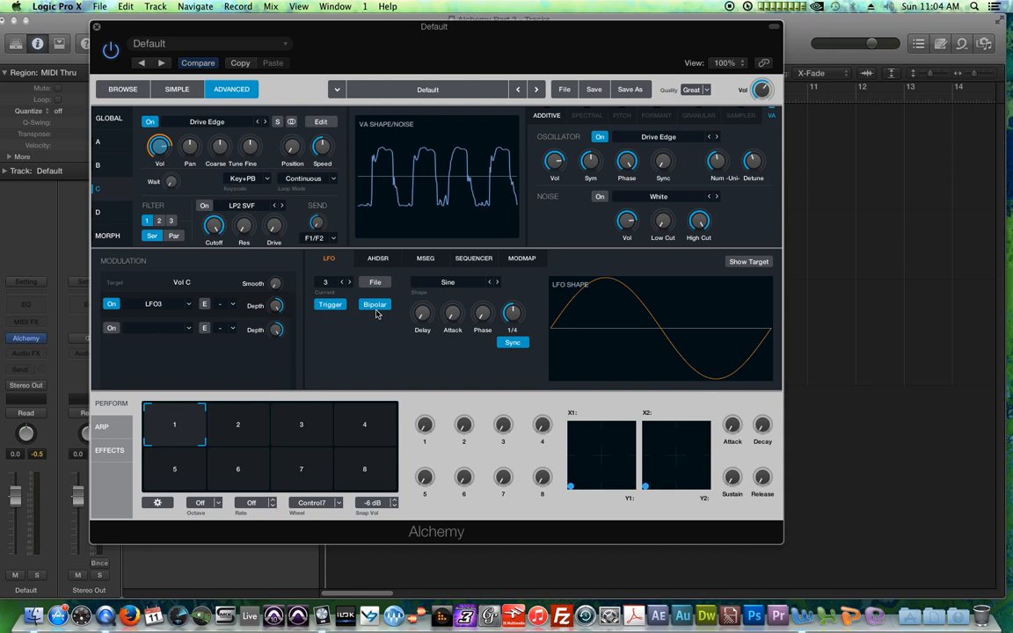
# Step: Step through LFO 3's shapes, settling on Pattern 01
pyautogui.click(497, 283)
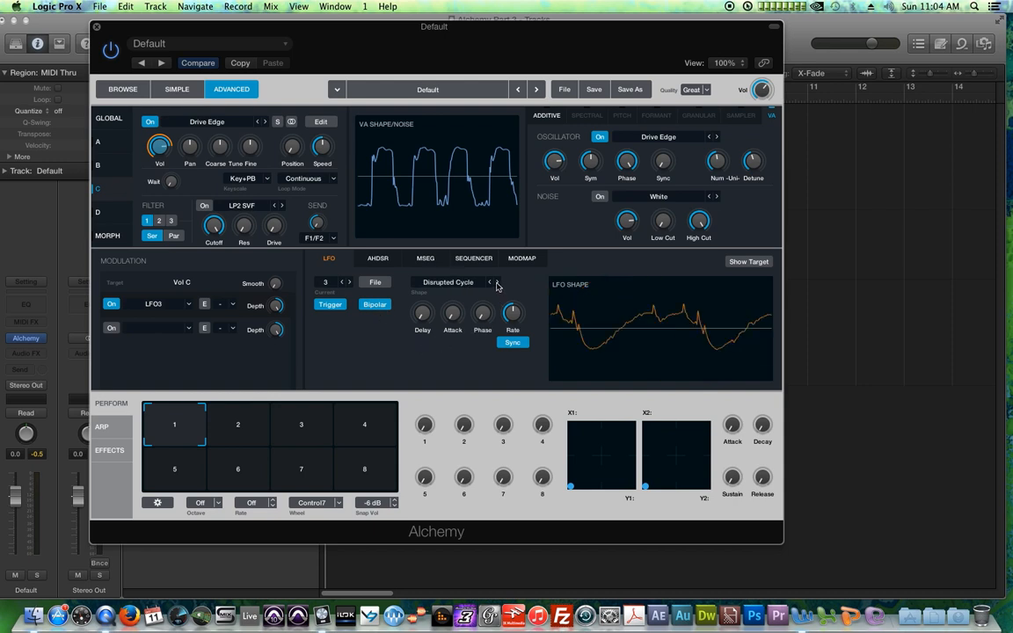
pyautogui.click(497, 282)
pyautogui.click(496, 282)
pyautogui.click(497, 282)
pyautogui.click(497, 282)
pyautogui.click(496, 282)
pyautogui.click(496, 282)
pyautogui.click(490, 282)
pyautogui.click(490, 282)
pyautogui.click(490, 282)
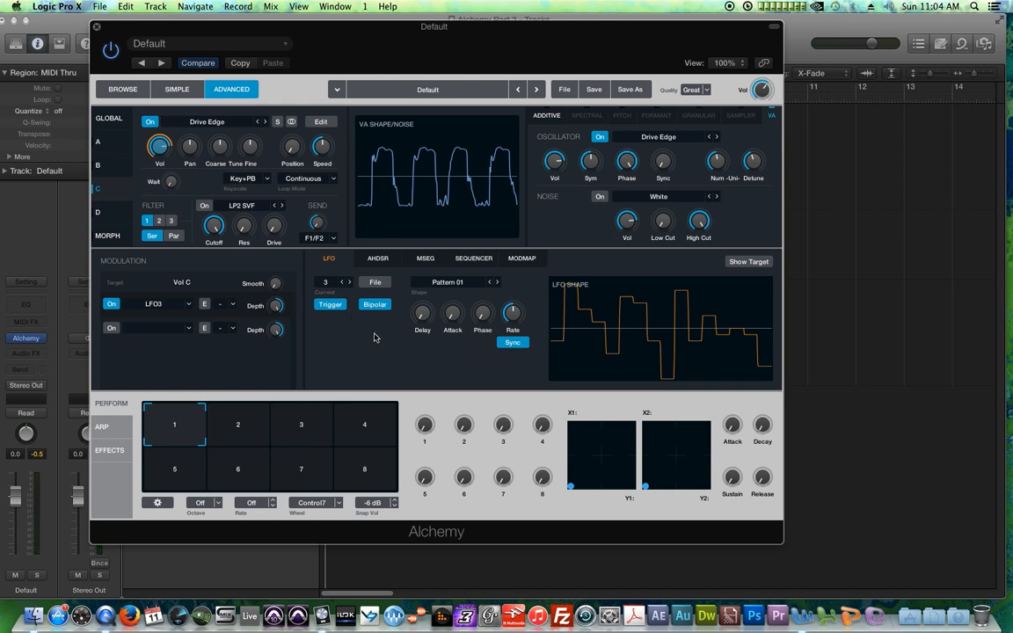
# Step: Adjust LFO 3's modulation depth on source C's volume
pyautogui.moveTo(277, 307)
pyautogui.moveTo(278, 307); pyautogui.dragTo(294, 364)
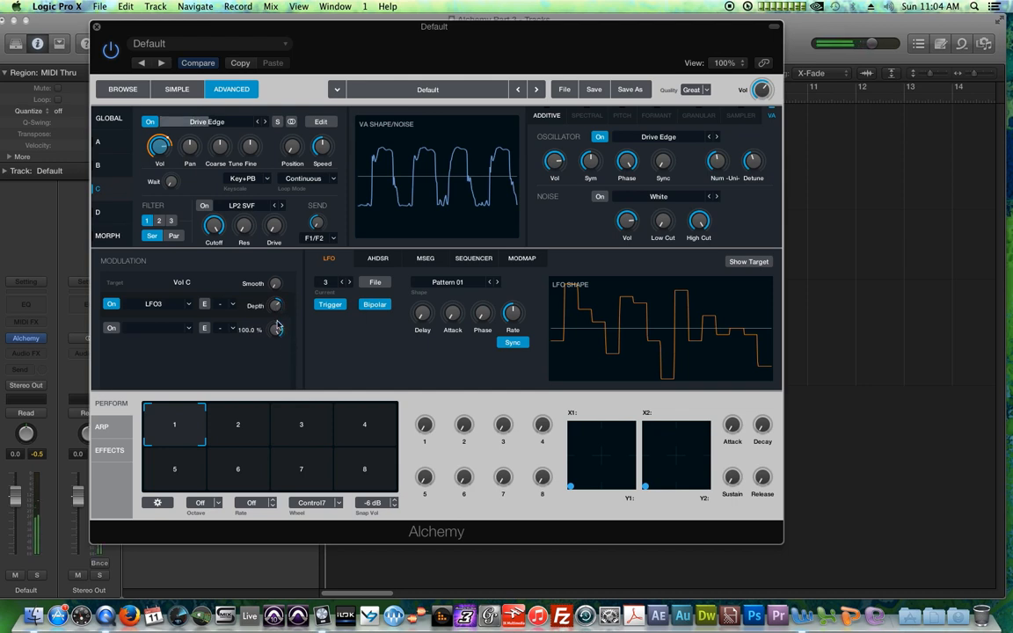
pyautogui.moveTo(276, 308); pyautogui.dragTo(276, 241)
pyautogui.moveTo(278, 310); pyautogui.dragTo(296, 349)
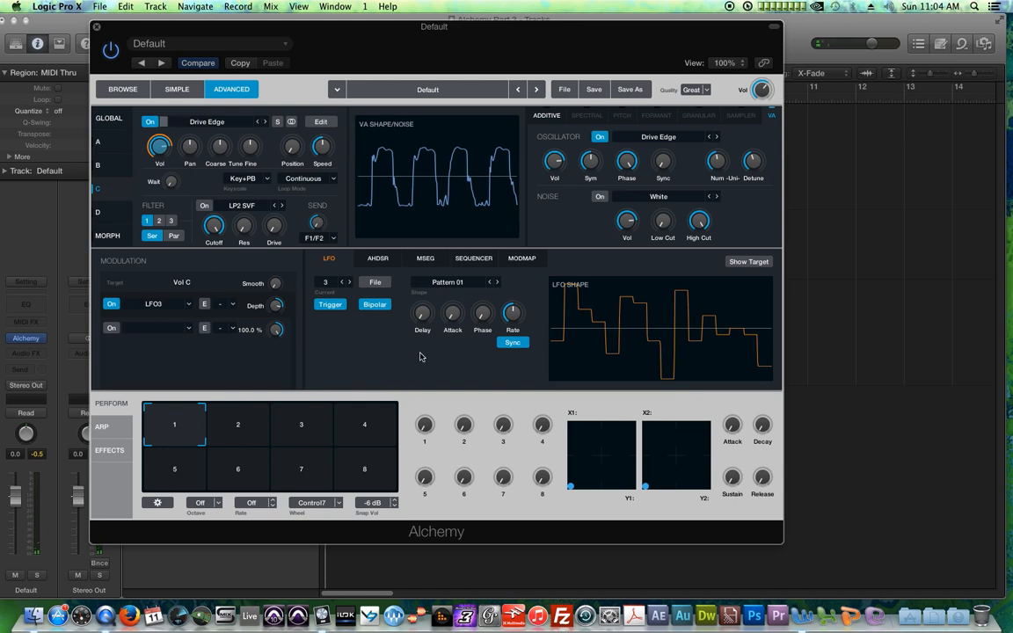
# Step: Try LFO 3's rate unsynced in Hz, then re-enable Sync
pyautogui.click(514, 343)
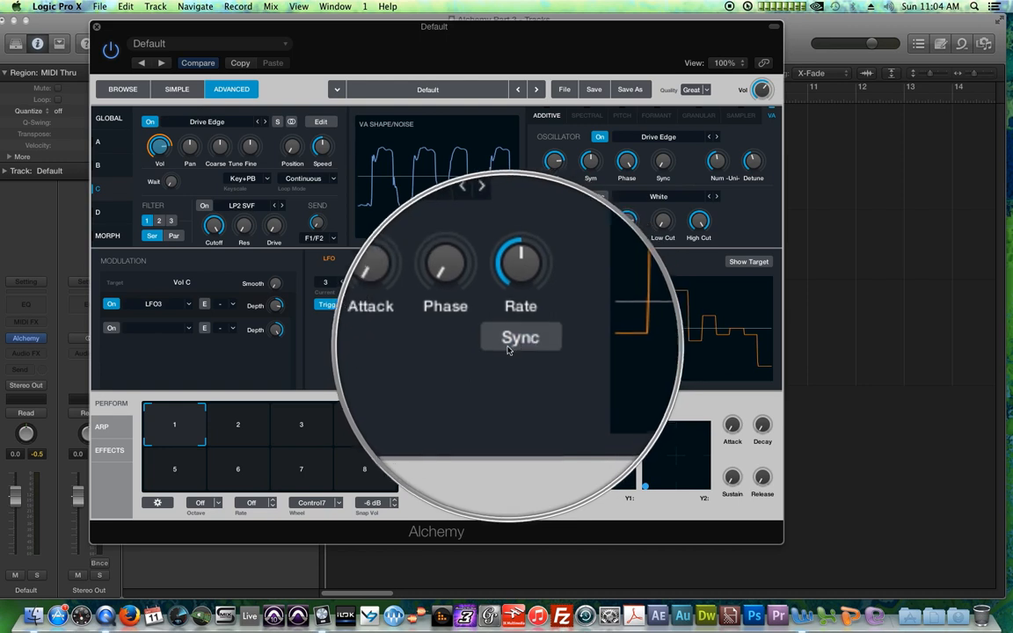
pyautogui.moveTo(512, 289); pyautogui.dragTo(693, 314)
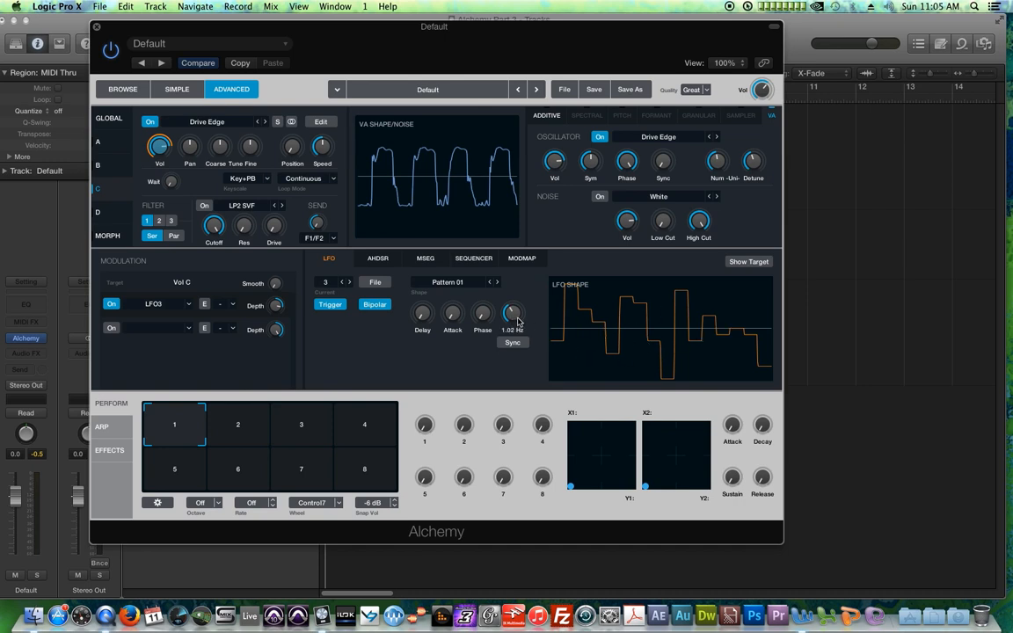
pyautogui.moveTo(509, 325)
pyautogui.mouseDown()
pyautogui.moveTo(461, 290)
pyautogui.moveTo(466, 268)
pyautogui.moveTo(522, 308)
pyautogui.mouseUp()
pyautogui.click(514, 344)
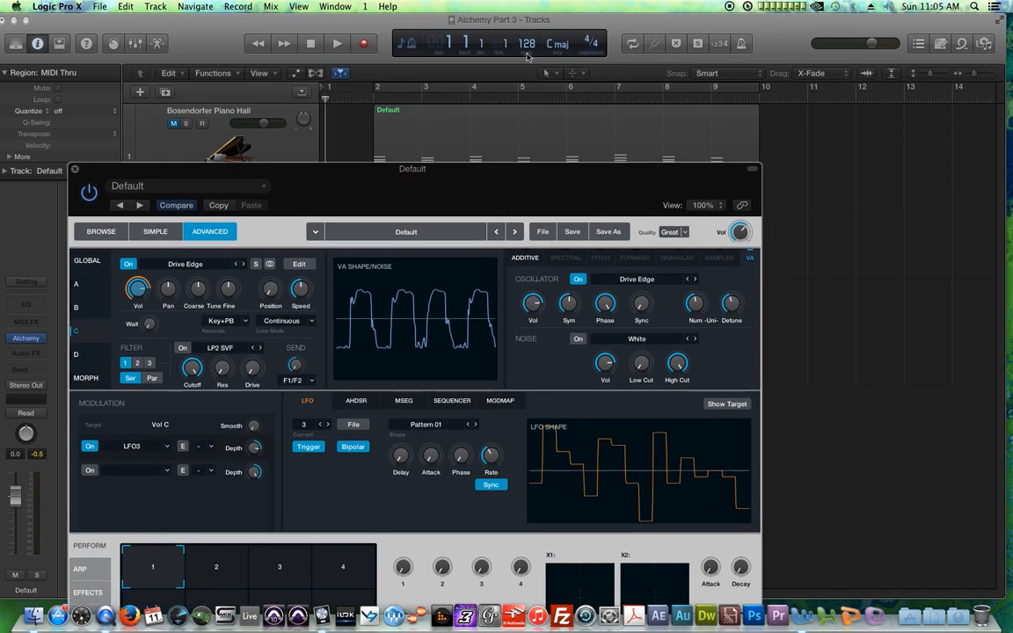
# Step: Set the project tempo to 200
pyautogui.moveTo(479, 171); pyautogui.dragTo(542, 43)
pyautogui.moveTo(555, 317); pyautogui.dragTo(555, 316)
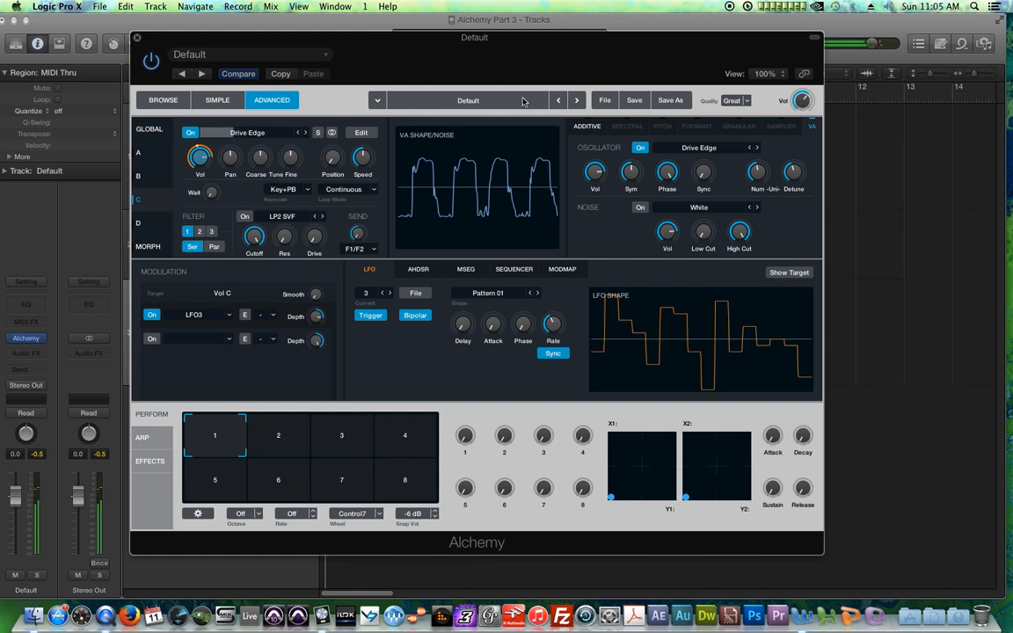
pyautogui.moveTo(469, 39); pyautogui.dragTo(474, 95)
pyautogui.doubleClick(526, 43)
pyautogui.write('200')
pyautogui.press('Return')
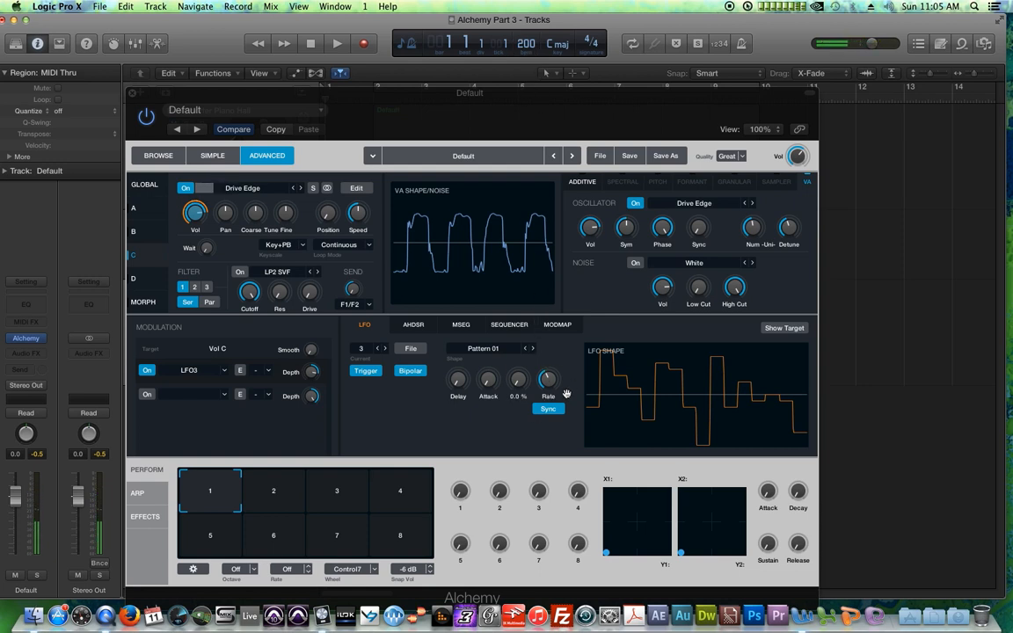
# Step: Set the project tempo to 128
pyautogui.doubleClick(528, 46)
pyautogui.write('128')
pyautogui.press('Return')
pyautogui.moveTo(525, 84); pyautogui.dragTo(493, 13)
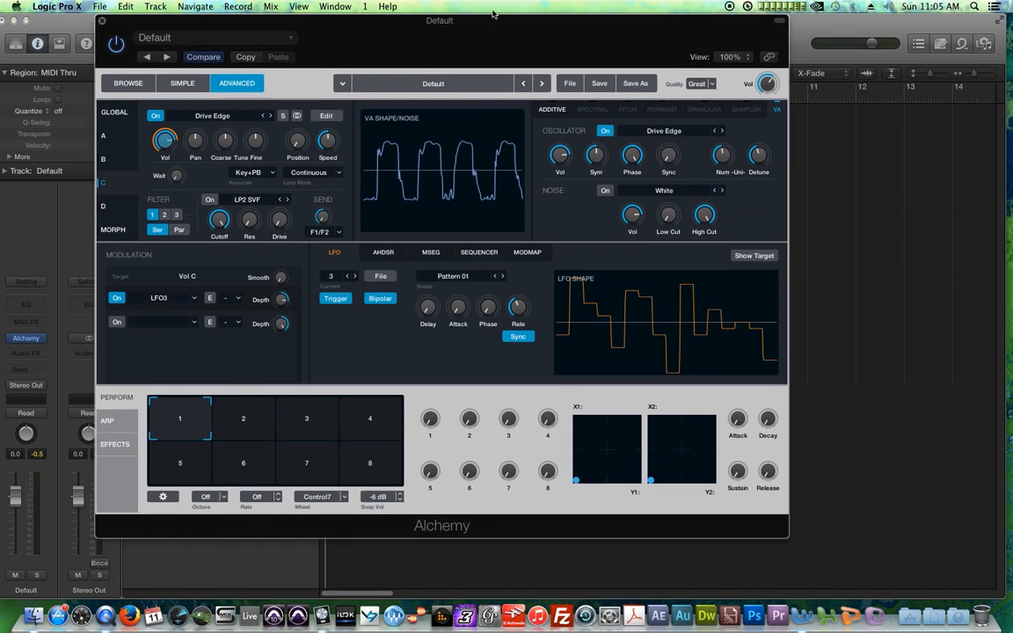
# Step: Adjust LFO 3's synced rate
pyautogui.moveTo(531, 310)
pyautogui.moveTo(519, 309); pyautogui.dragTo(520, 304)
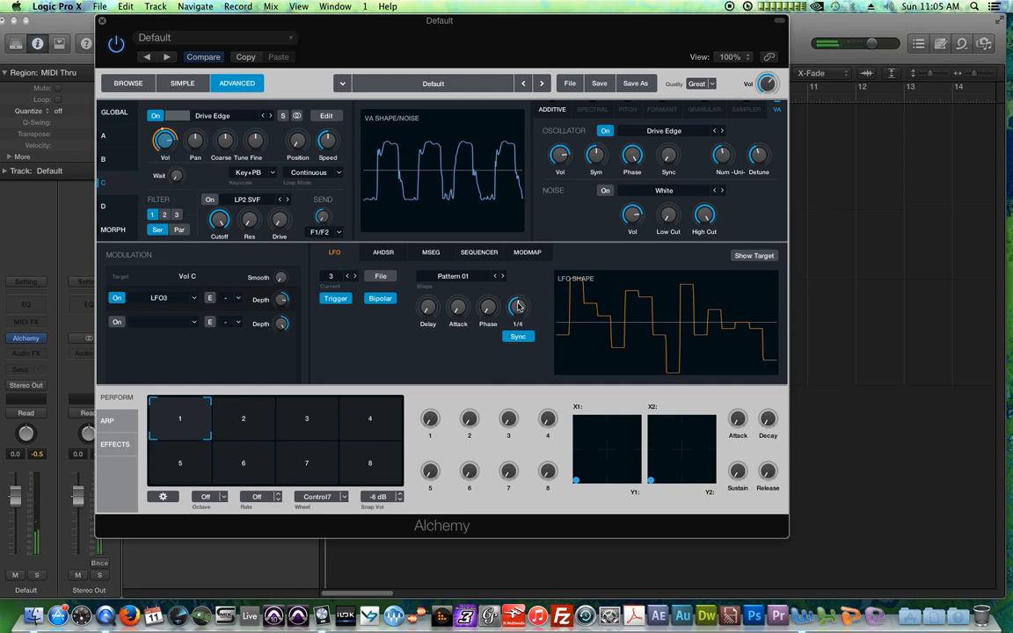
pyautogui.moveTo(525, 320); pyautogui.dragTo(525, 332)
# Step: Adjust LFO 3's delay and raise its attack
pyautogui.moveTo(431, 319)
pyautogui.moveTo(429, 309)
pyautogui.mouseDown()
pyautogui.moveTo(433, 267)
pyautogui.moveTo(433, 293)
pyautogui.mouseUp()
pyautogui.moveTo(431, 306)
pyautogui.moveTo(431, 305); pyautogui.dragTo(451, 416)
pyautogui.moveTo(459, 308); pyautogui.dragTo(460, 254)
pyautogui.moveTo(465, 314); pyautogui.dragTo(466, 291)
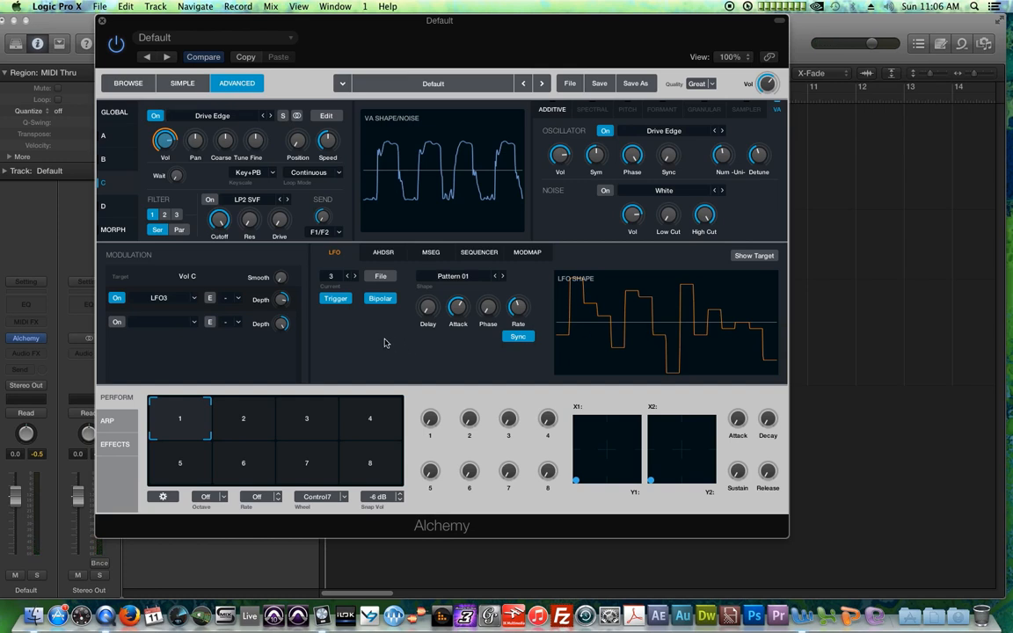
# Step: Turn source D on
pyautogui.click(103, 206)
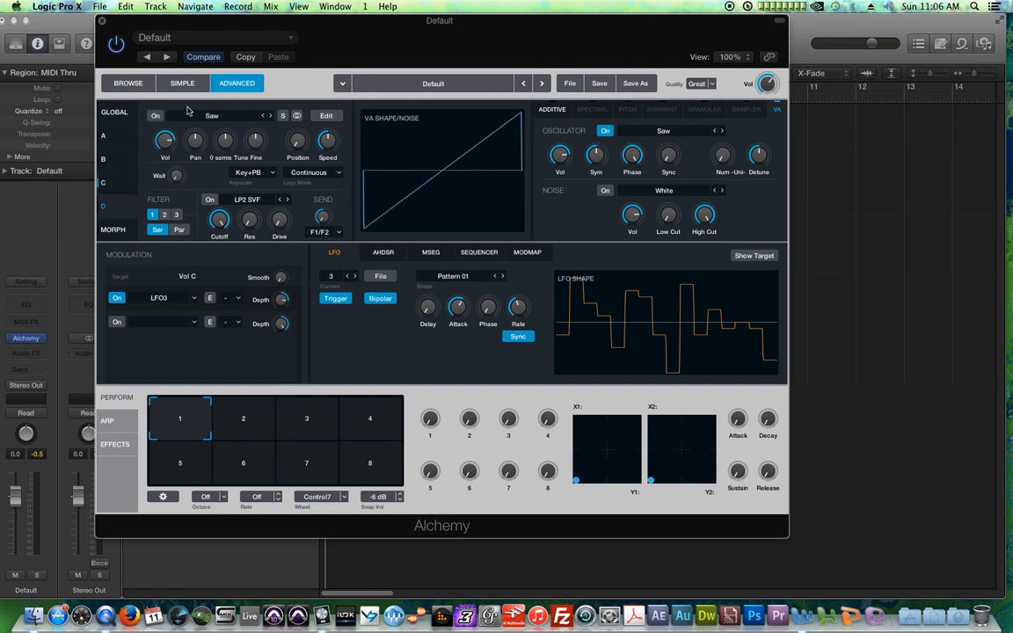
pyautogui.click(157, 117)
pyautogui.click(110, 182)
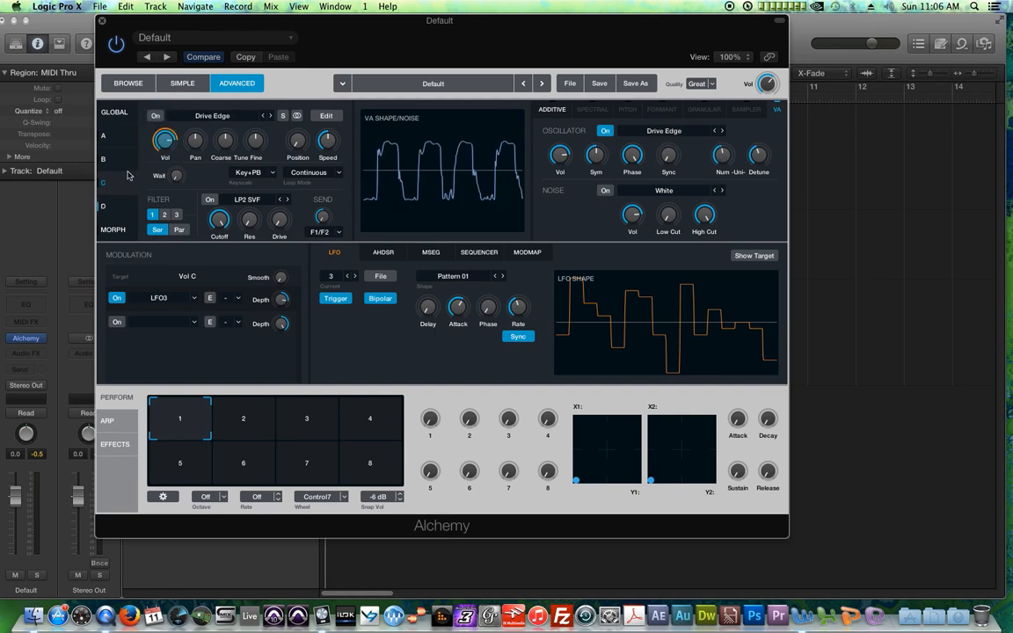
pyautogui.click(113, 206)
# Step: Assign a new LFO to source D's volume and set its shape to Square
pyautogui.click(167, 143)
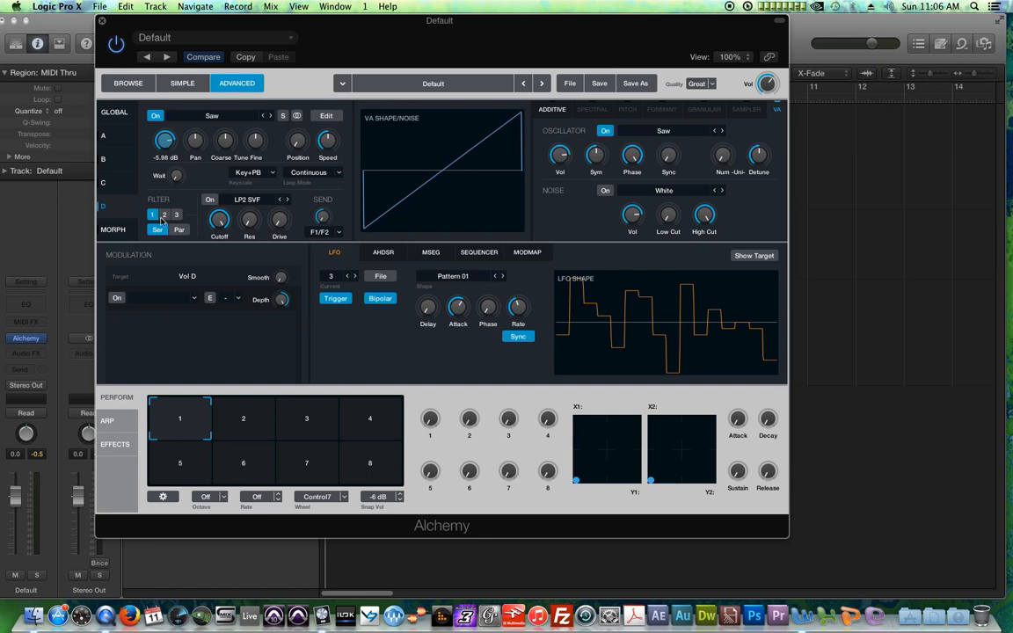
pyautogui.click(118, 299)
pyautogui.click(176, 299)
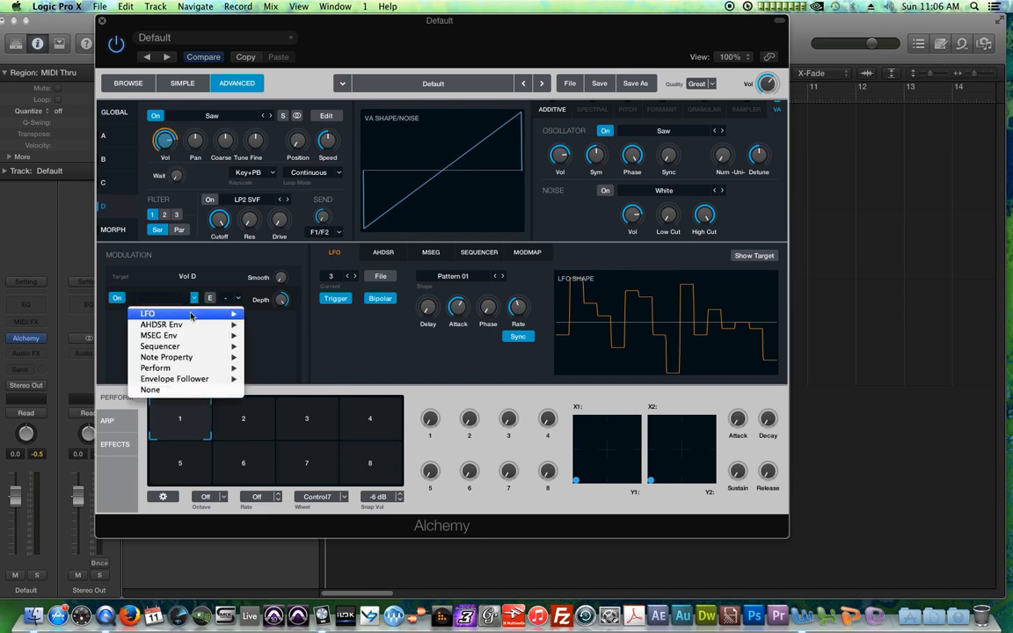
pyautogui.moveTo(211, 274)
pyautogui.click(251, 311)
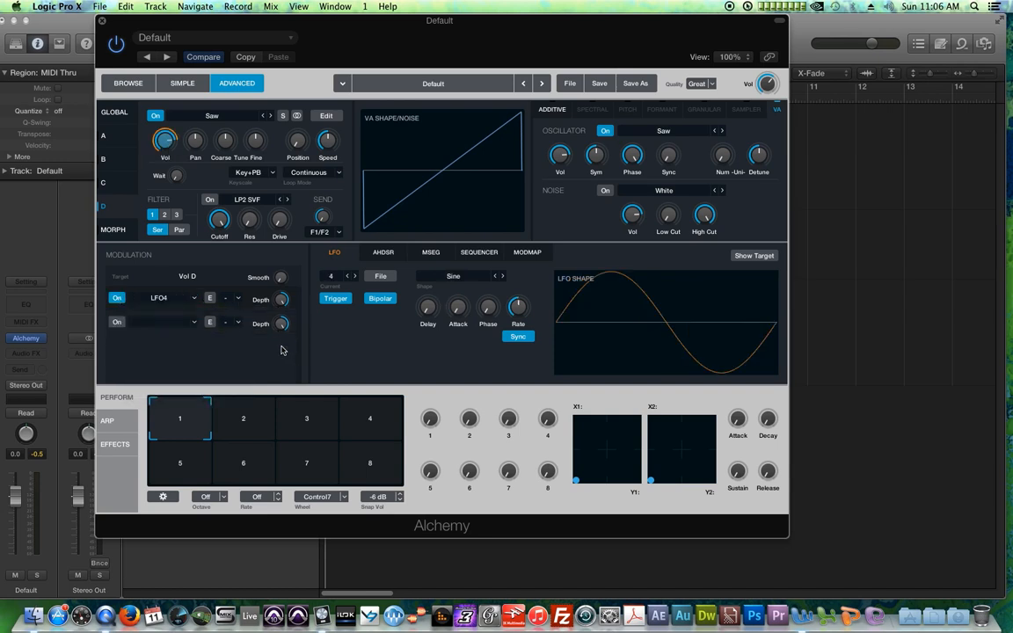
pyautogui.click(503, 276)
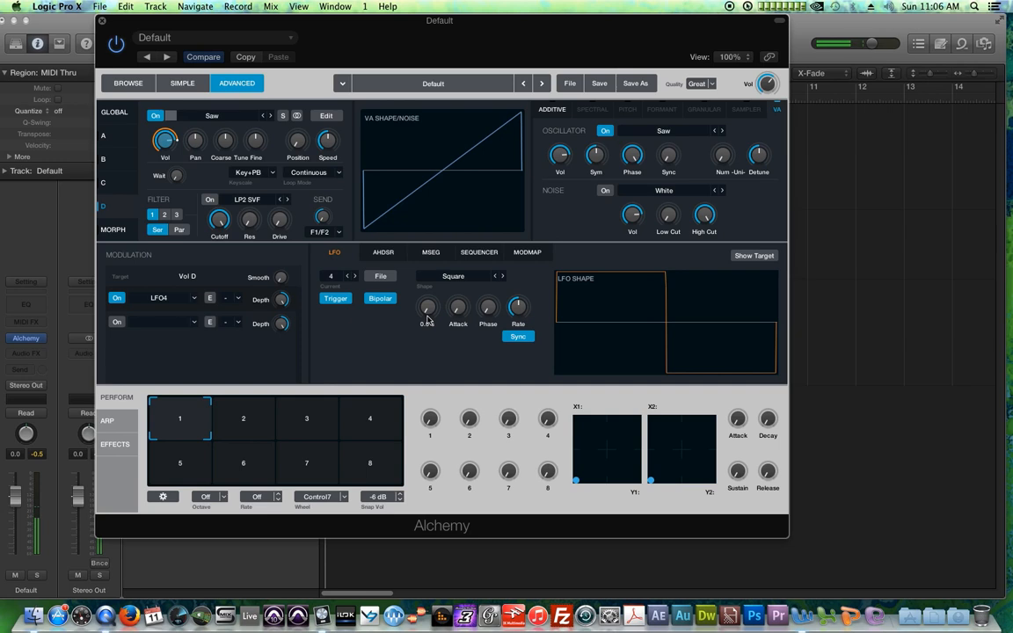
# Step: Switch off LFO 4's trigger
pyautogui.click(340, 299)
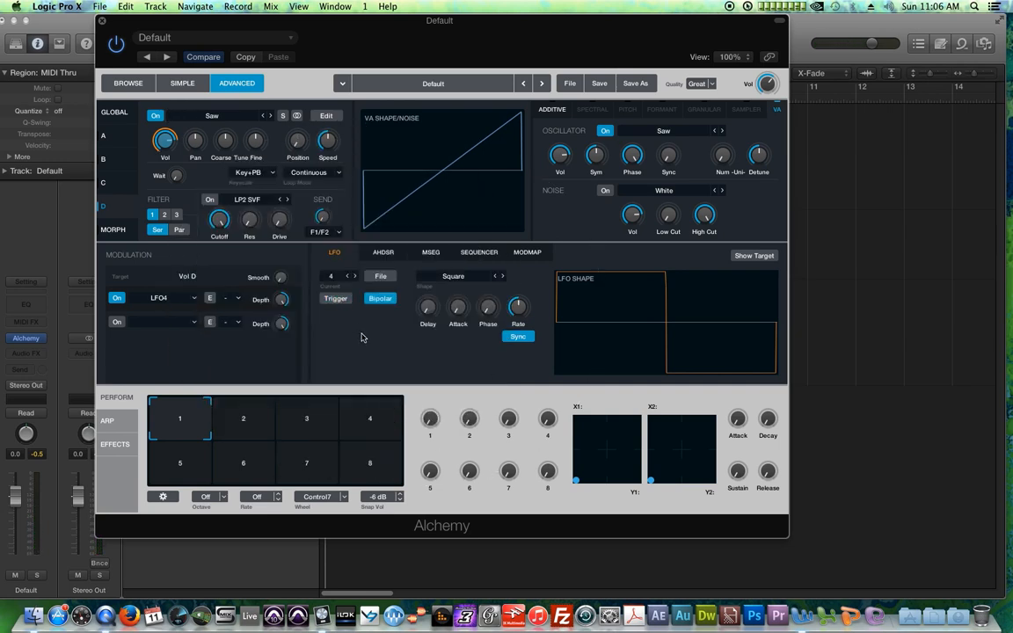
pyautogui.click(337, 300)
pyautogui.click(338, 303)
# Step: Open source C, show its volume modulation, and switch off LFO 3's trigger
pyautogui.click(103, 182)
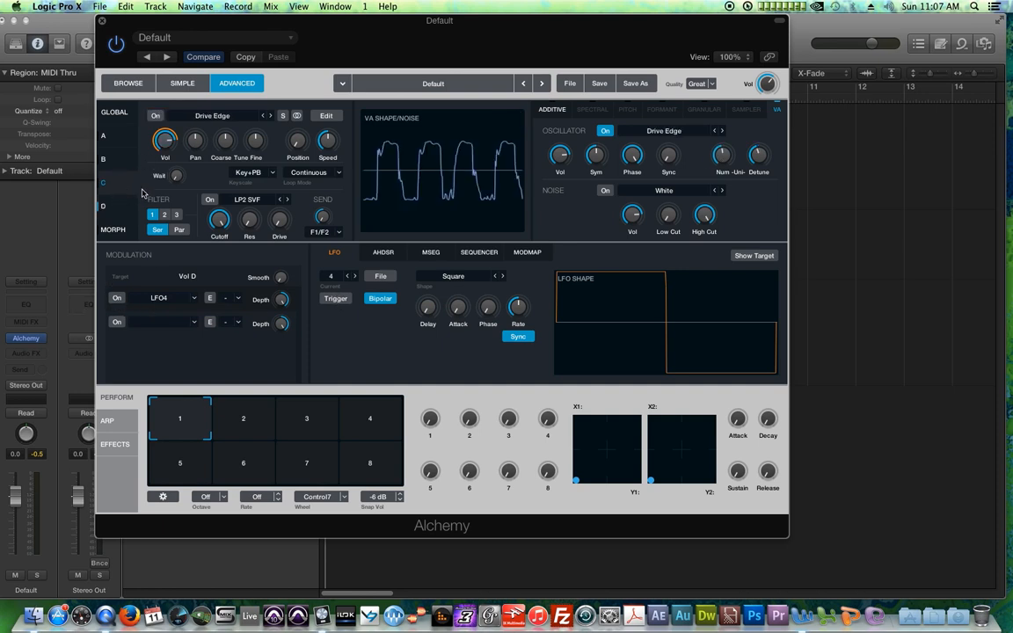
pyautogui.click(167, 143)
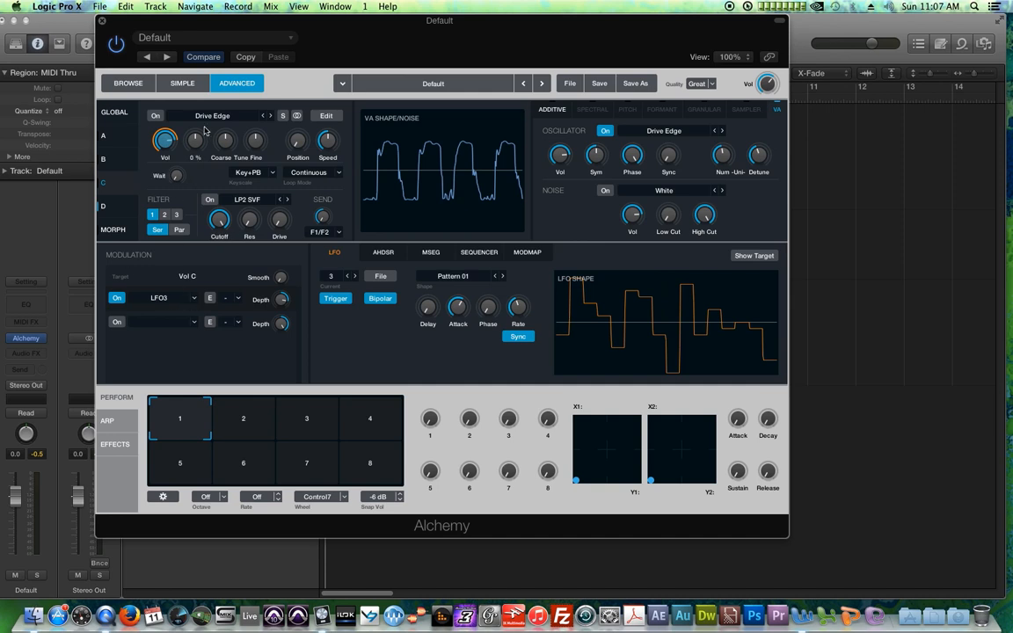
pyautogui.click(157, 117)
pyautogui.click(338, 300)
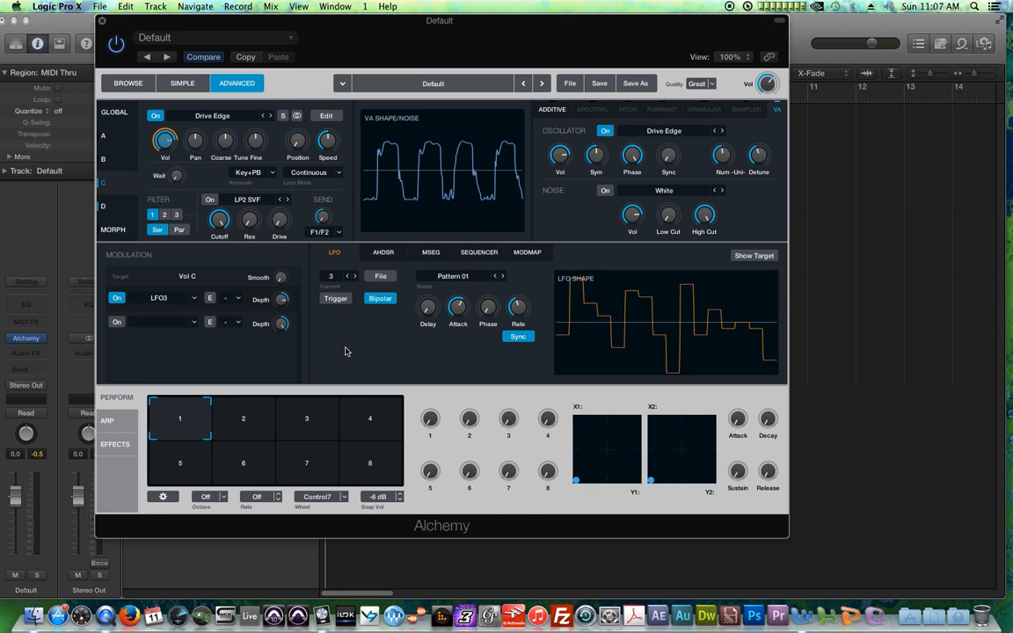
# Step: Switch off sources A, B and C in the global view, leaving only source D active
pyautogui.click(114, 159)
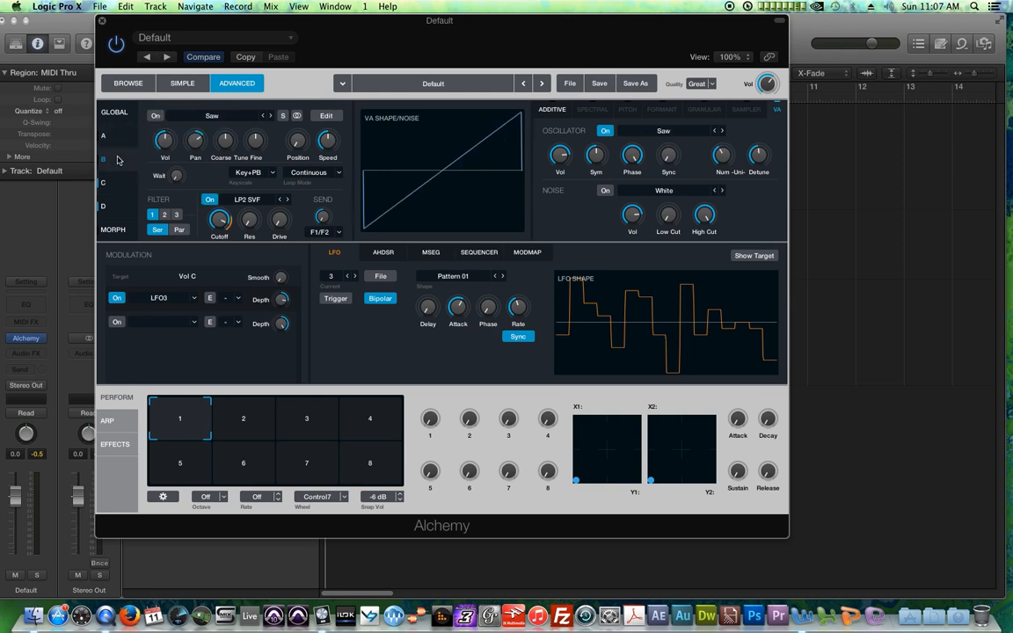
pyautogui.click(111, 113)
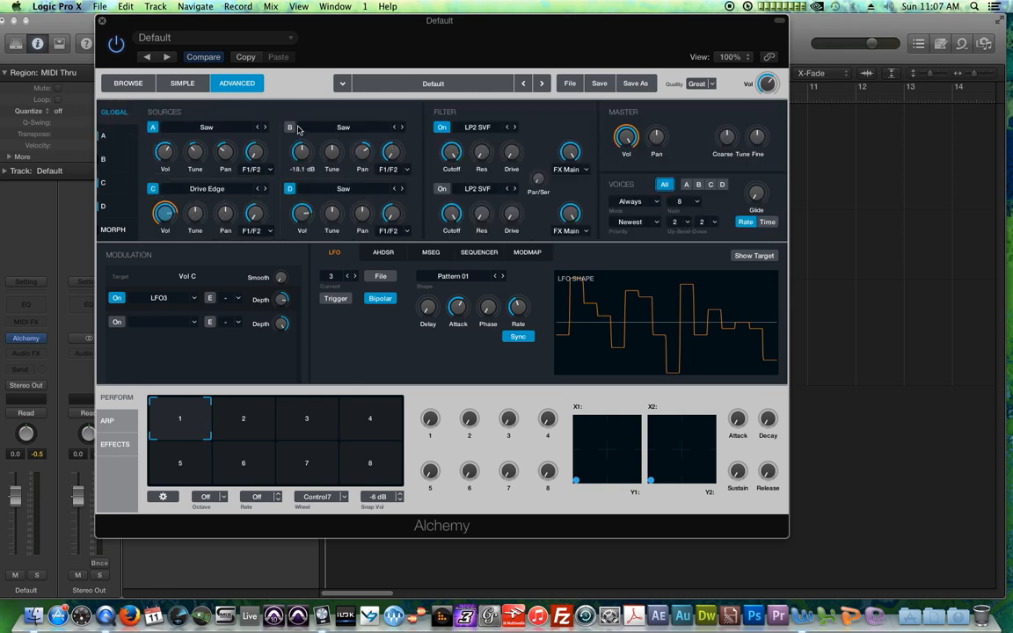
pyautogui.moveTo(165, 217)
pyautogui.click(153, 191)
pyautogui.click(153, 128)
pyautogui.click(289, 127)
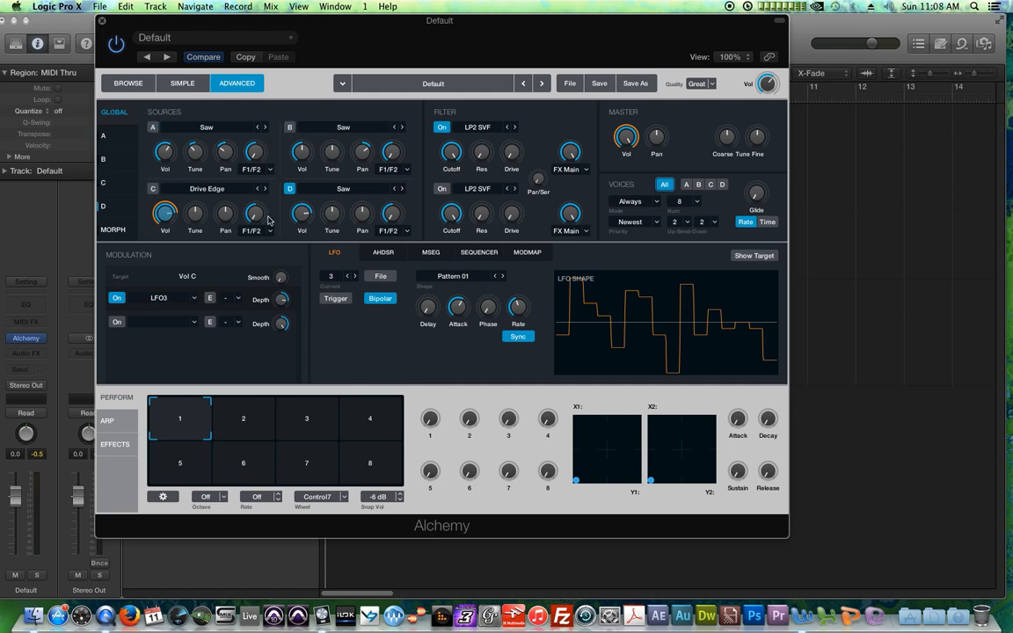
# Step: Replace LFO 4 on source D's volume with Sequencer1 as the modulator
pyautogui.click(102, 206)
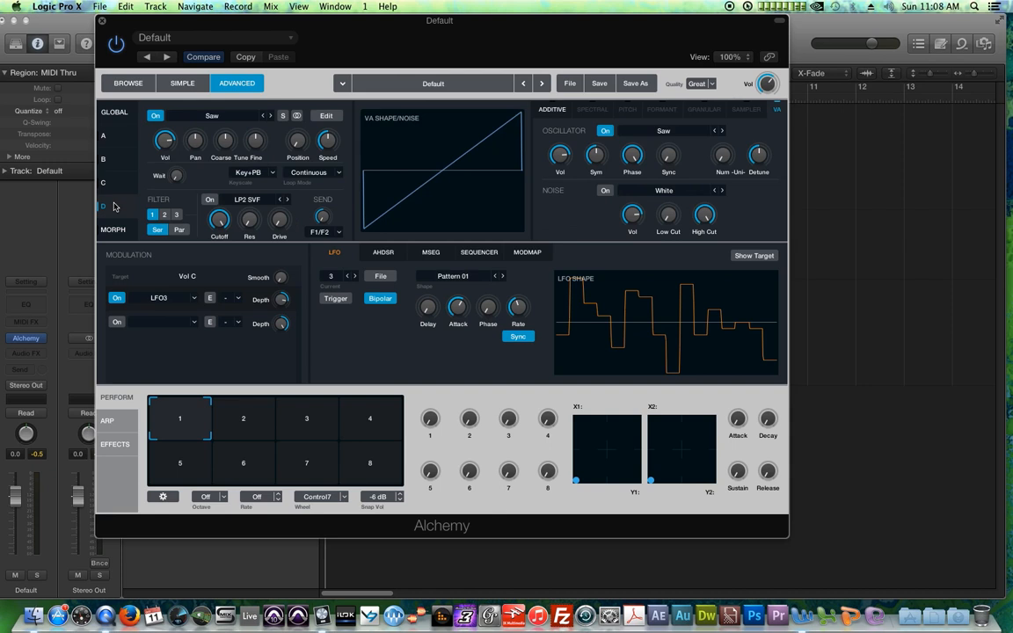
pyautogui.click(474, 255)
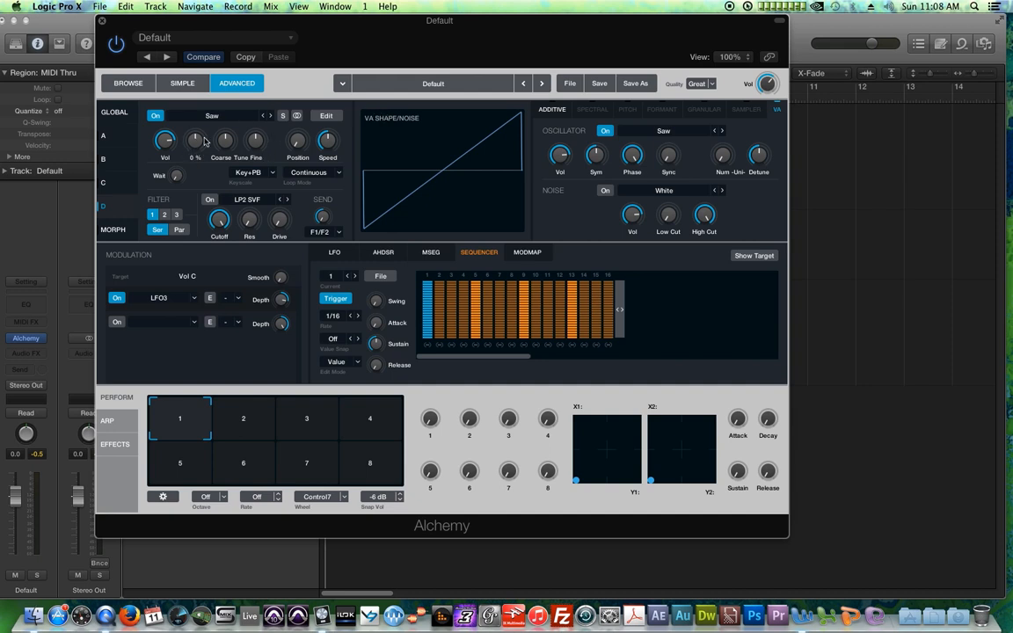
pyautogui.click(163, 143)
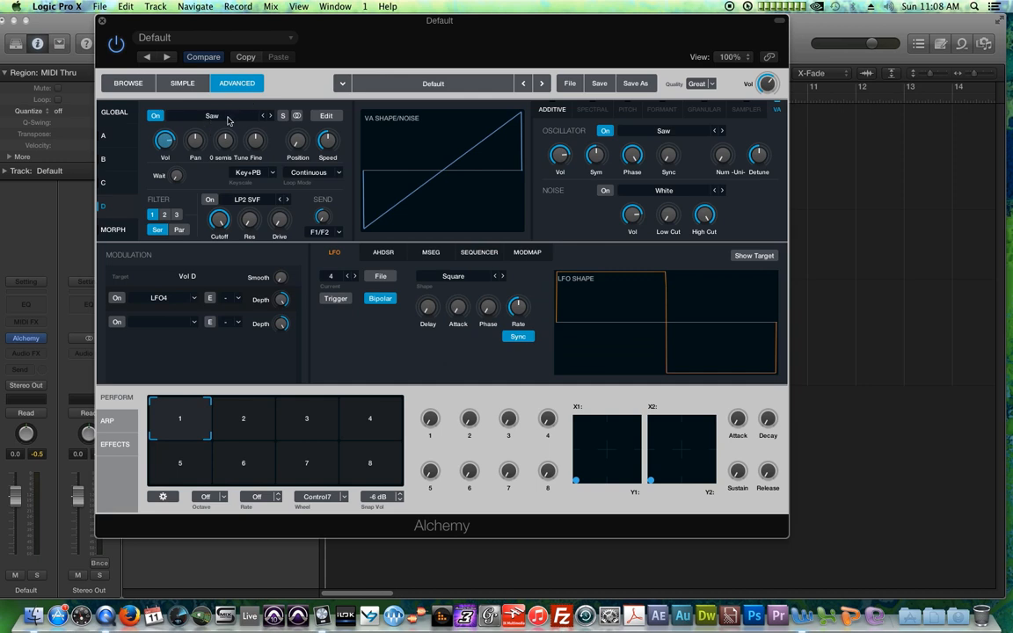
pyautogui.click(119, 299)
pyautogui.click(159, 299)
pyautogui.moveTo(219, 347)
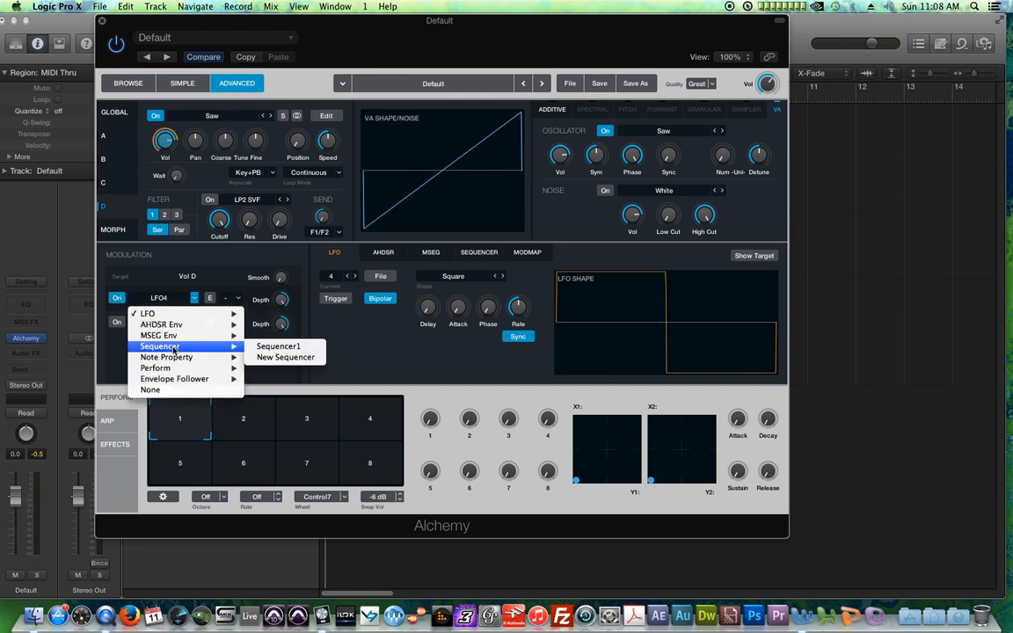
pyautogui.click(270, 349)
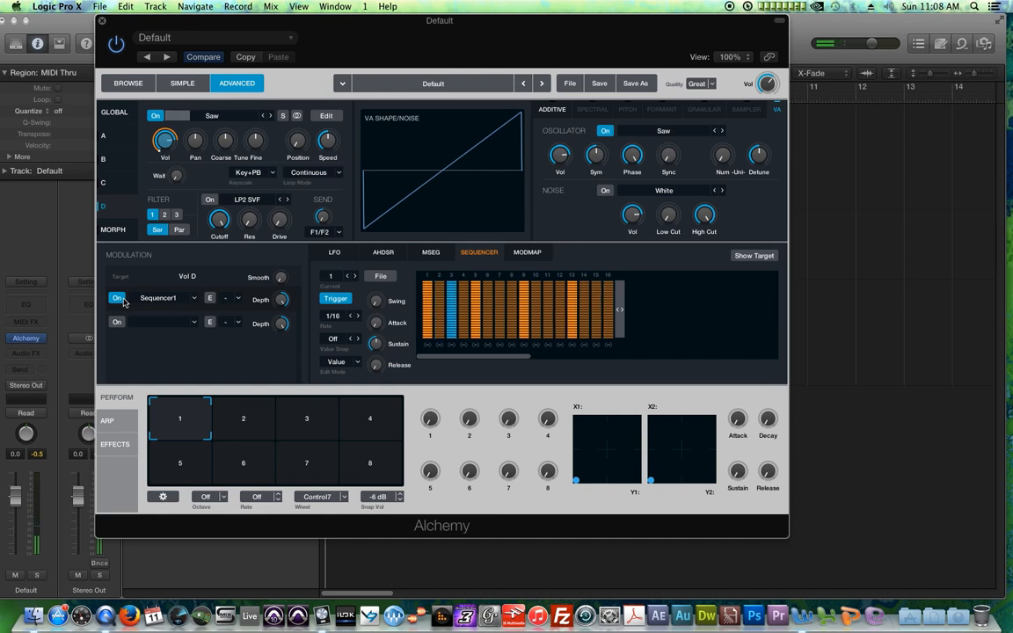
# Step: Draw descending step levels across Sequencer1 and switch off its trigger
pyautogui.moveTo(445, 297)
pyautogui.mouseDown()
pyautogui.moveTo(448, 319)
pyautogui.moveTo(476, 323)
pyautogui.moveTo(493, 305)
pyautogui.moveTo(549, 328)
pyautogui.moveTo(571, 297)
pyautogui.moveTo(537, 294)
pyautogui.moveTo(596, 314)
pyautogui.moveTo(596, 326)
pyautogui.moveTo(608, 305)
pyautogui.moveTo(596, 289)
pyautogui.moveTo(608, 334)
pyautogui.moveTo(569, 330)
pyautogui.mouseUp()
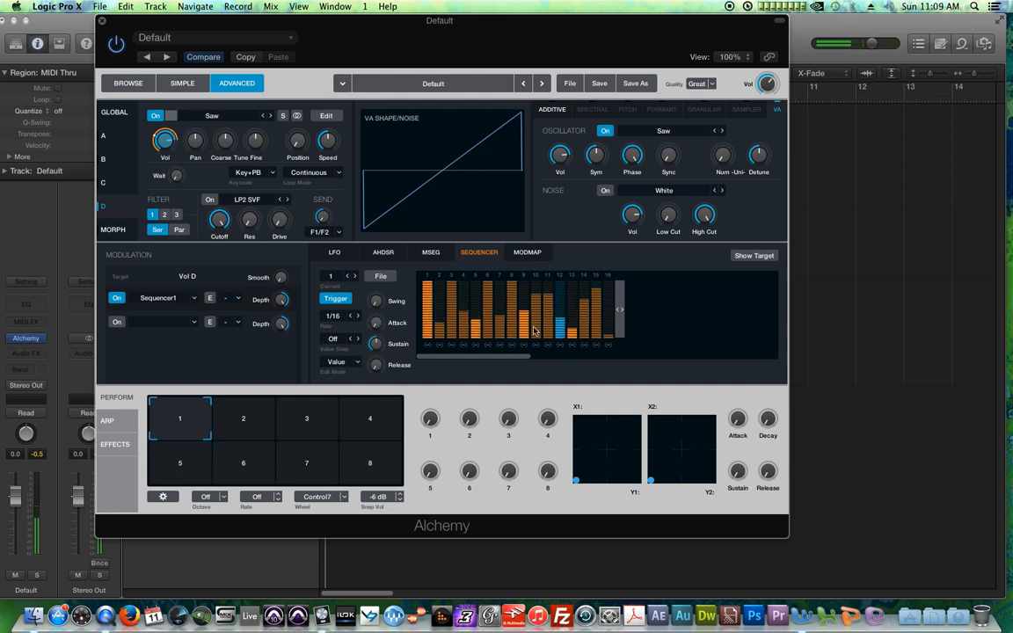
pyautogui.click(336, 257)
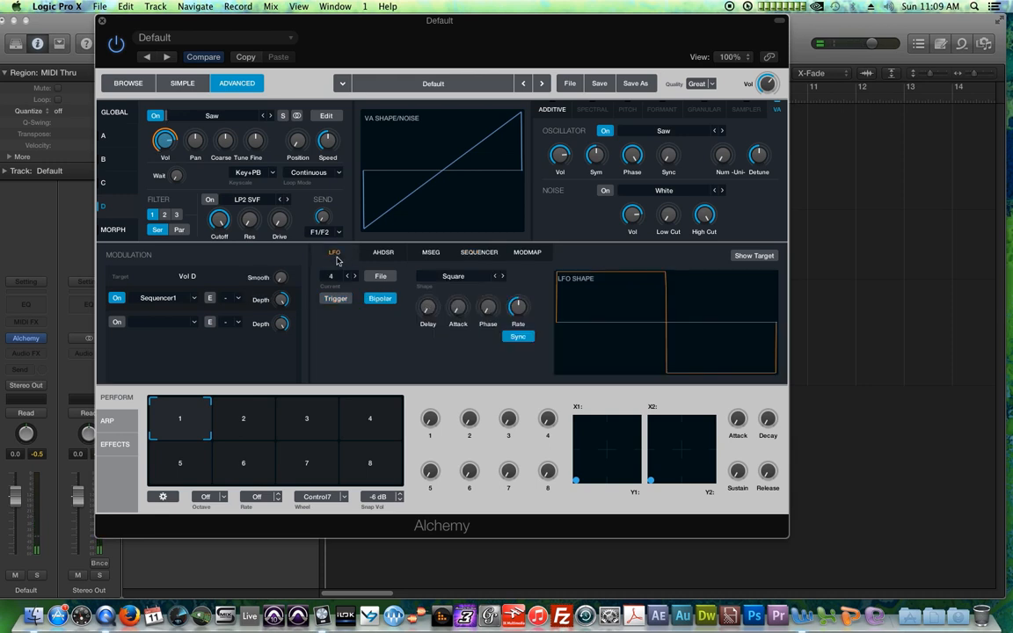
pyautogui.click(472, 255)
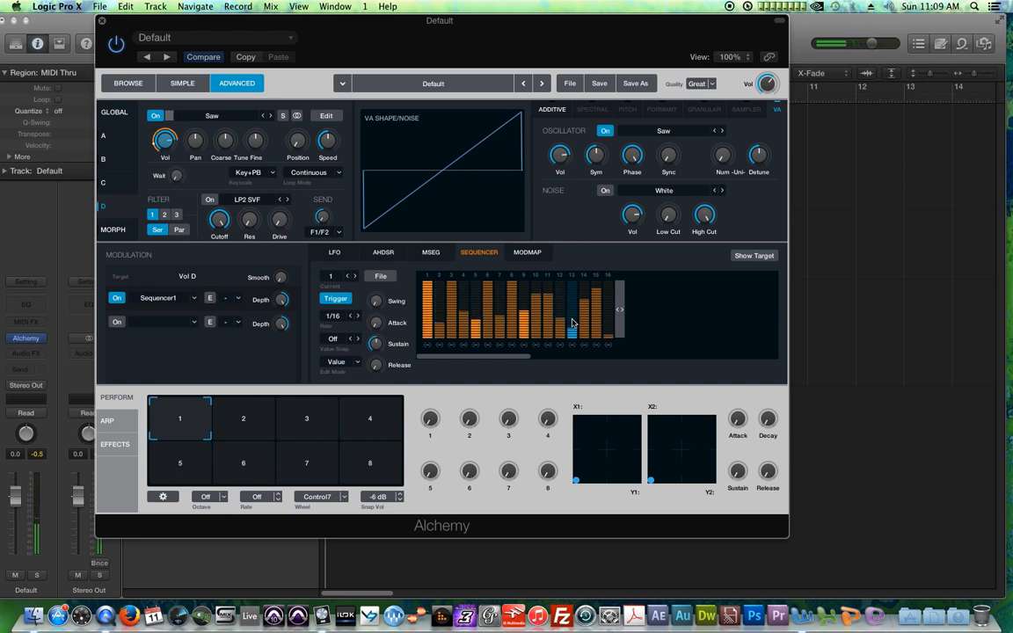
pyautogui.click(339, 299)
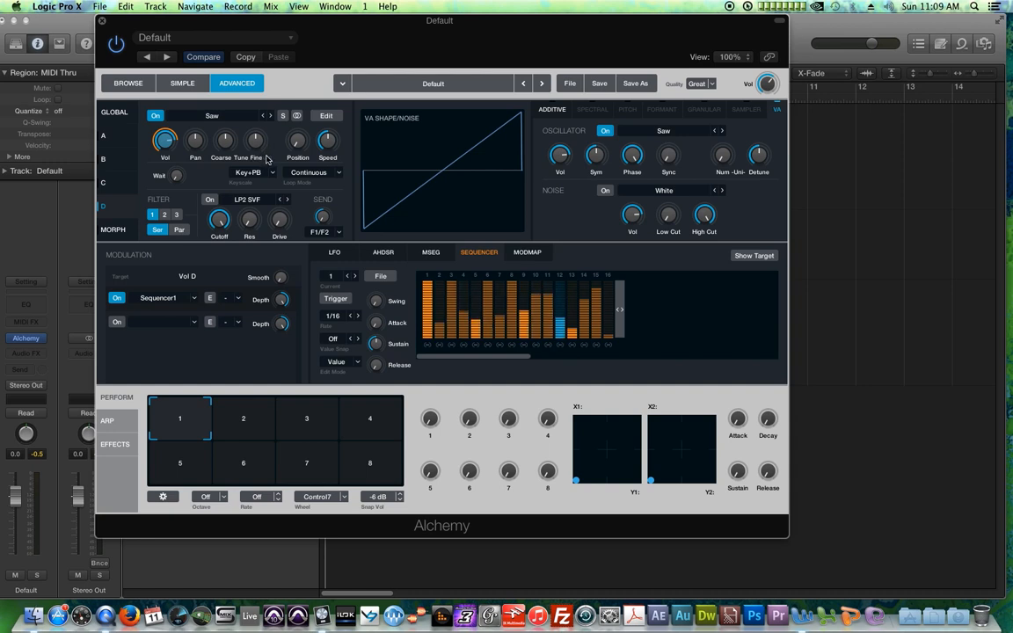
# Step: Adjust source D's coarse tune and load the All Even Steps preset into the sequencer
pyautogui.moveTo(227, 141); pyautogui.dragTo(238, 167)
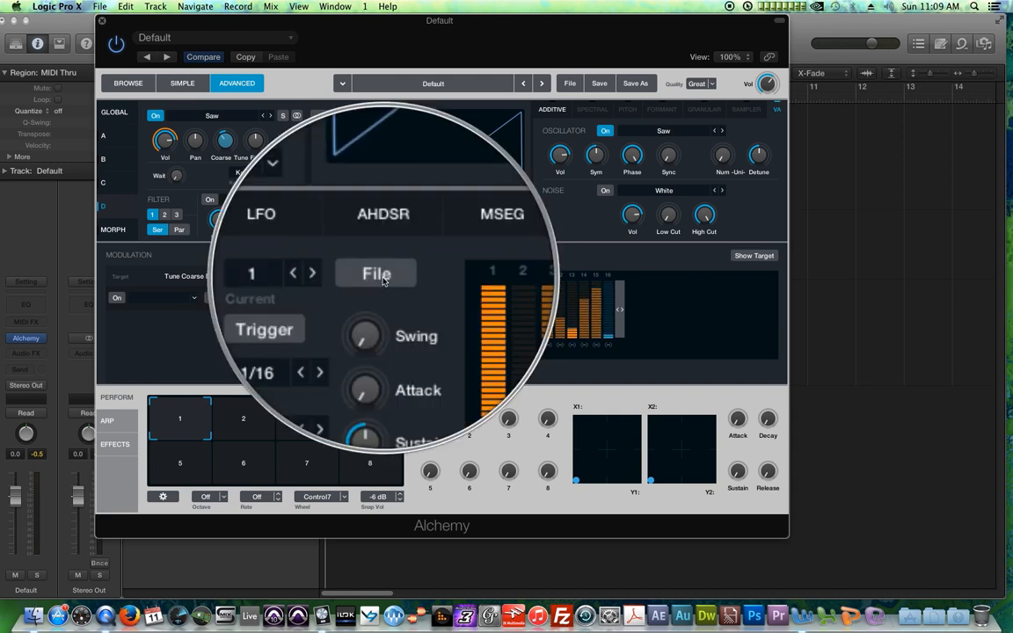
pyautogui.click(380, 276)
pyautogui.moveTo(406, 296)
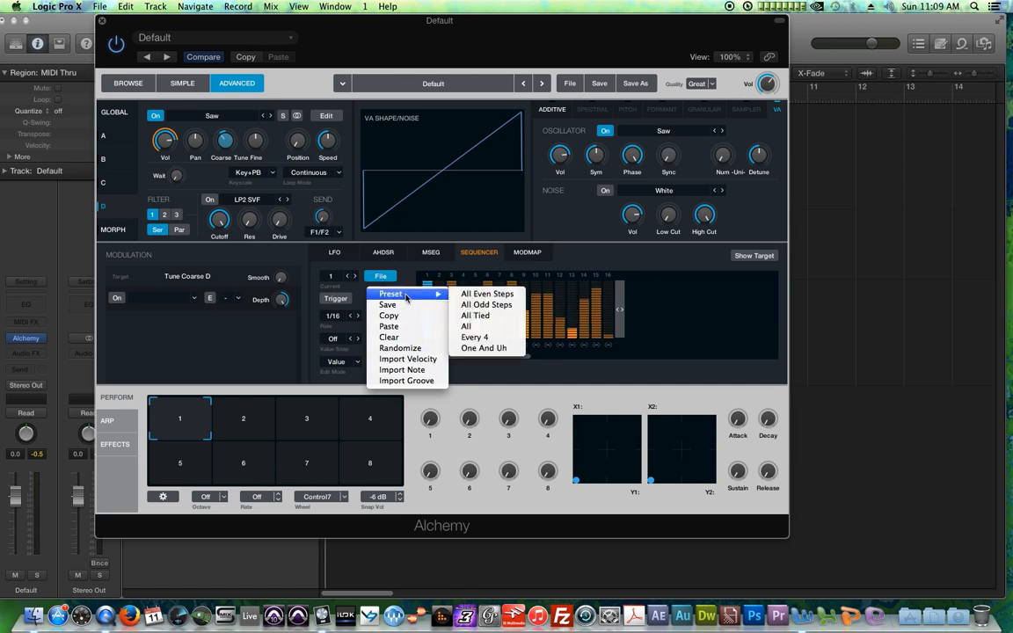
pyautogui.click(486, 293)
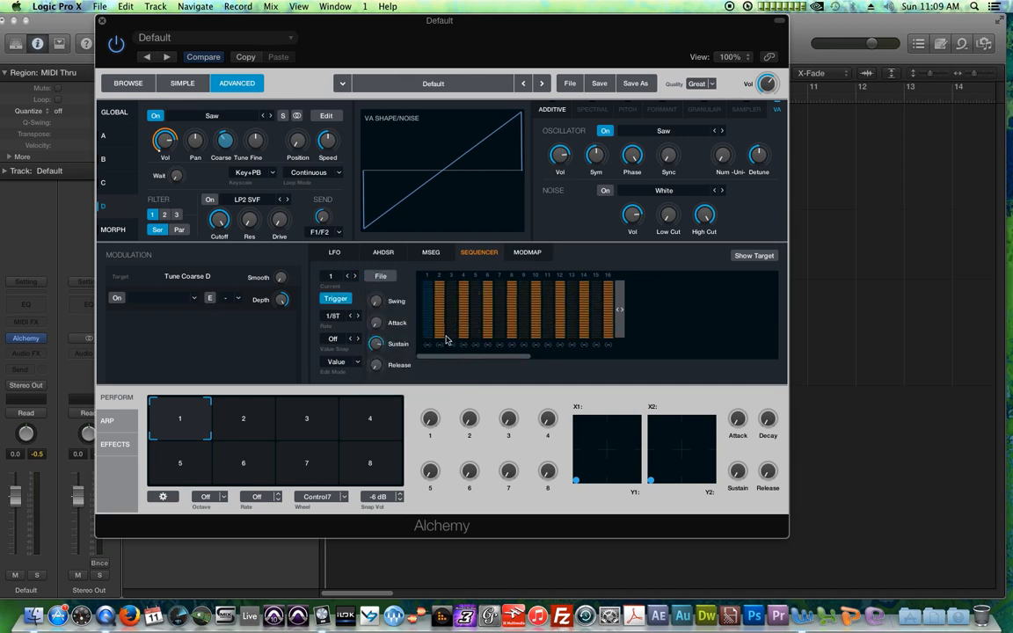
# Step: Load the All Odd Steps preset into the sequencer instead
pyautogui.click(384, 277)
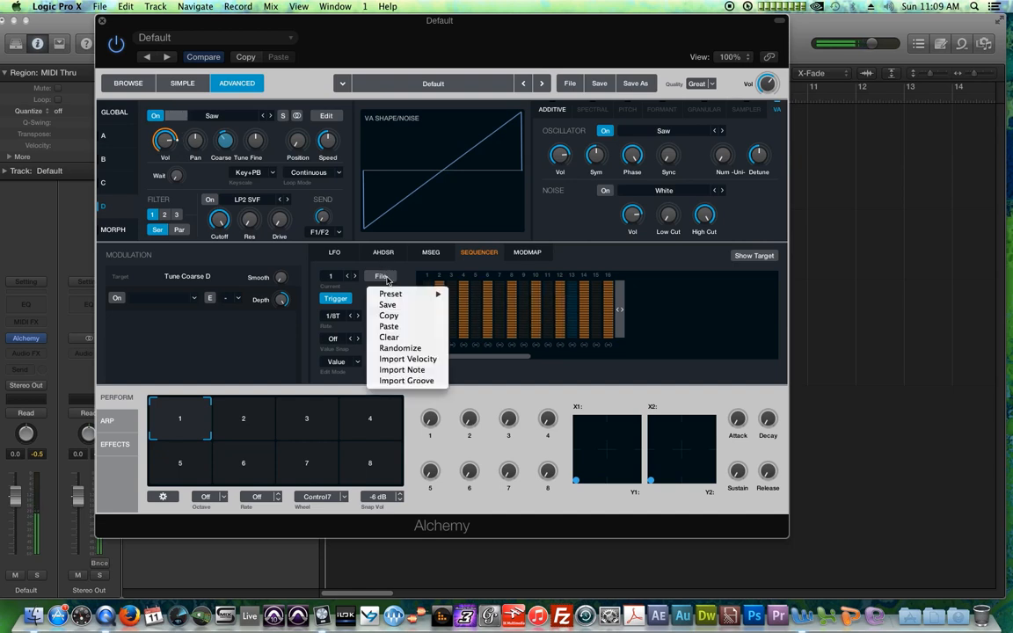
pyautogui.moveTo(396, 294)
pyautogui.click(486, 304)
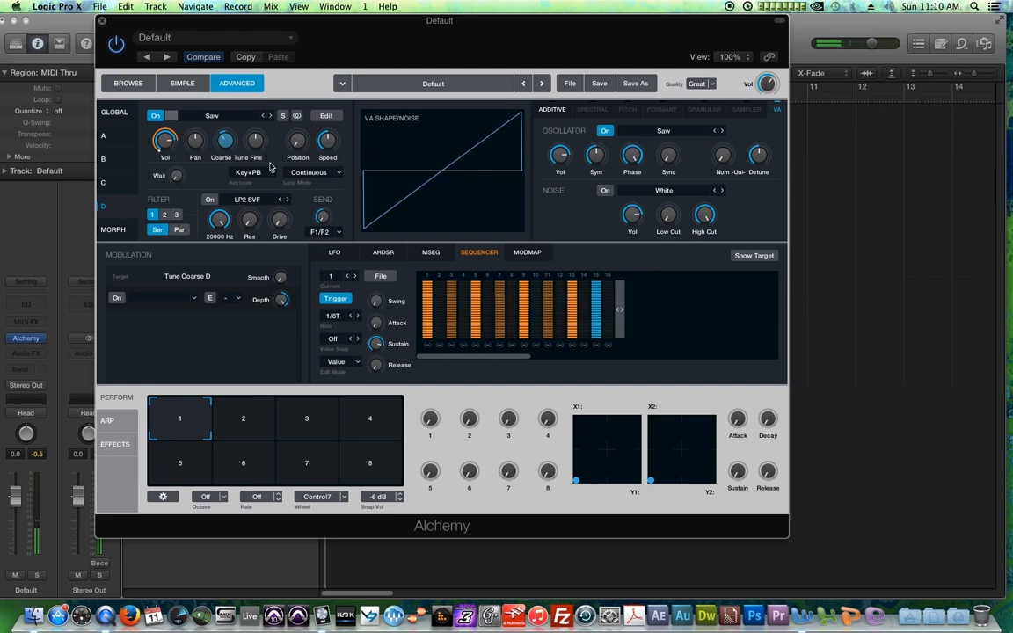
# Step: Lower source D's filter 1 cutoff to about 2088 Hz
pyautogui.moveTo(226, 218); pyautogui.dragTo(231, 257)
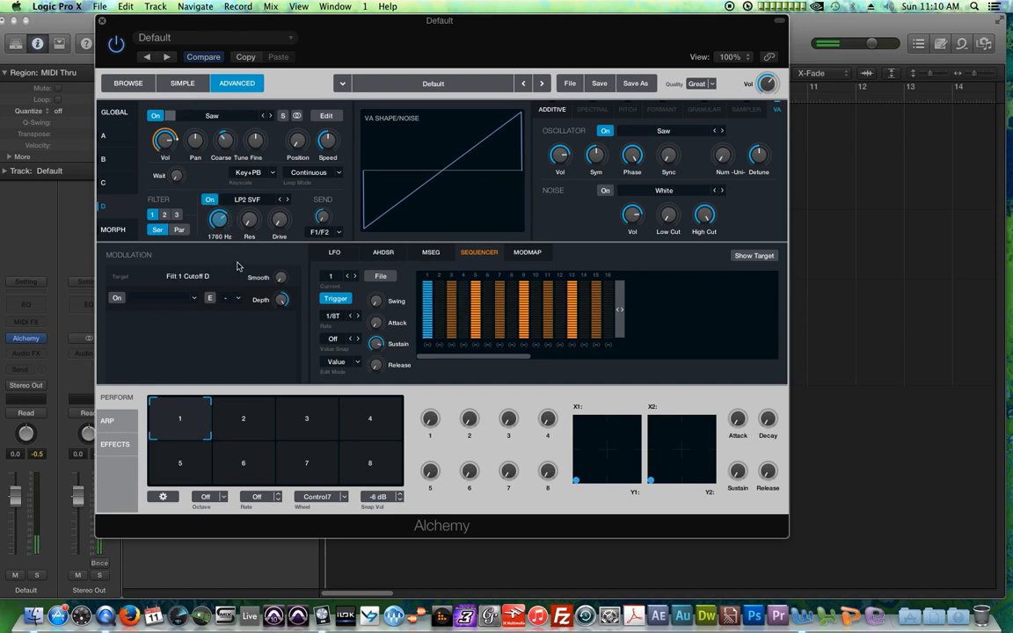
pyautogui.moveTo(223, 226); pyautogui.dragTo(222, 222)
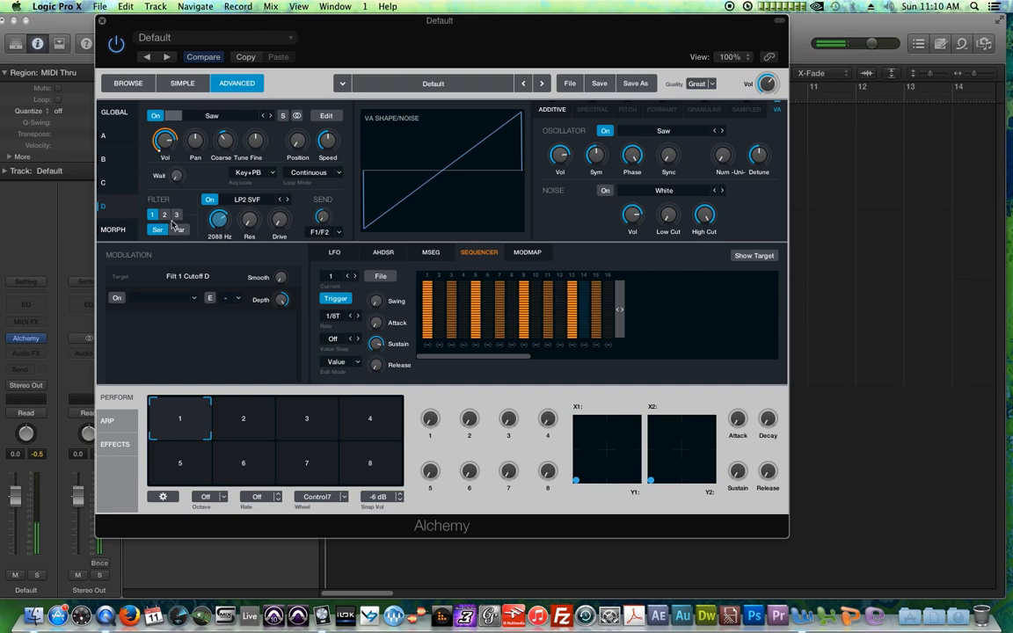
# Step: Set source D's filter 2 type to Mech with its amount at about 86 %
pyautogui.click(163, 215)
pyautogui.click(260, 205)
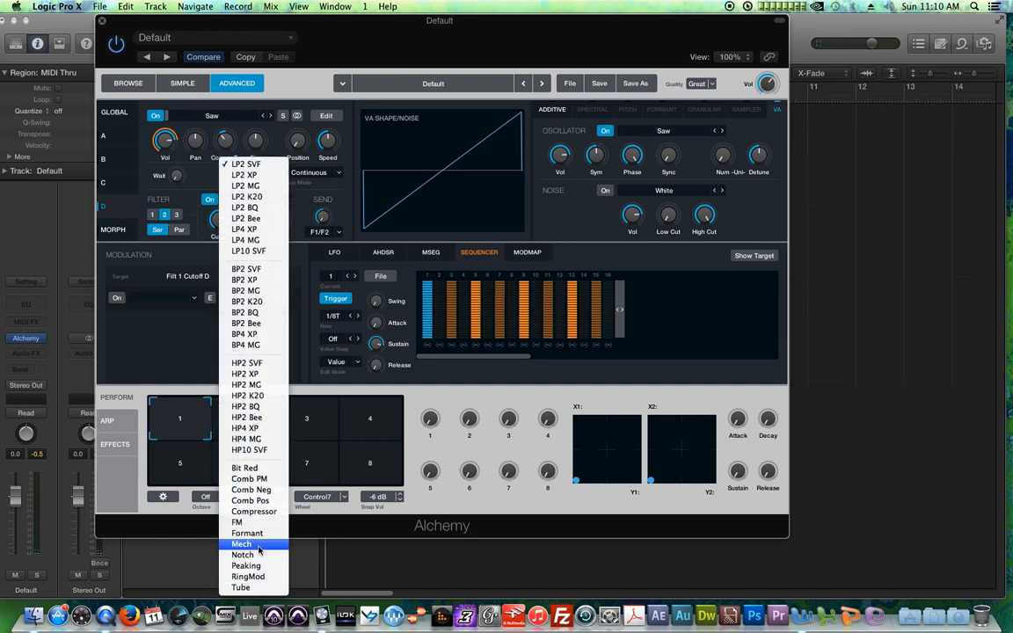
pyautogui.click(255, 546)
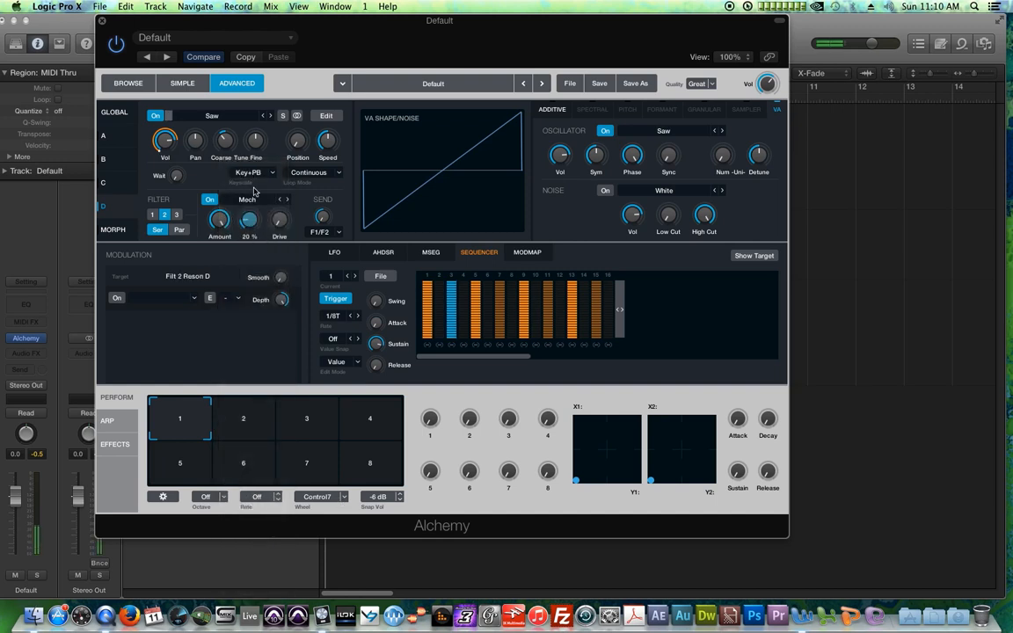
pyautogui.moveTo(257, 195); pyautogui.dragTo(233, 255)
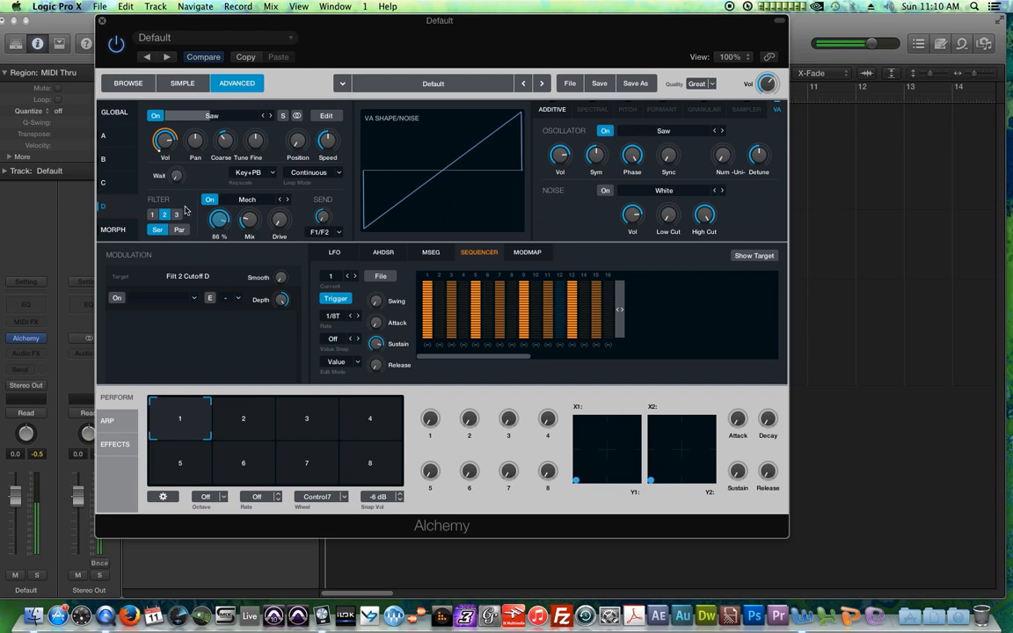
pyautogui.click(153, 213)
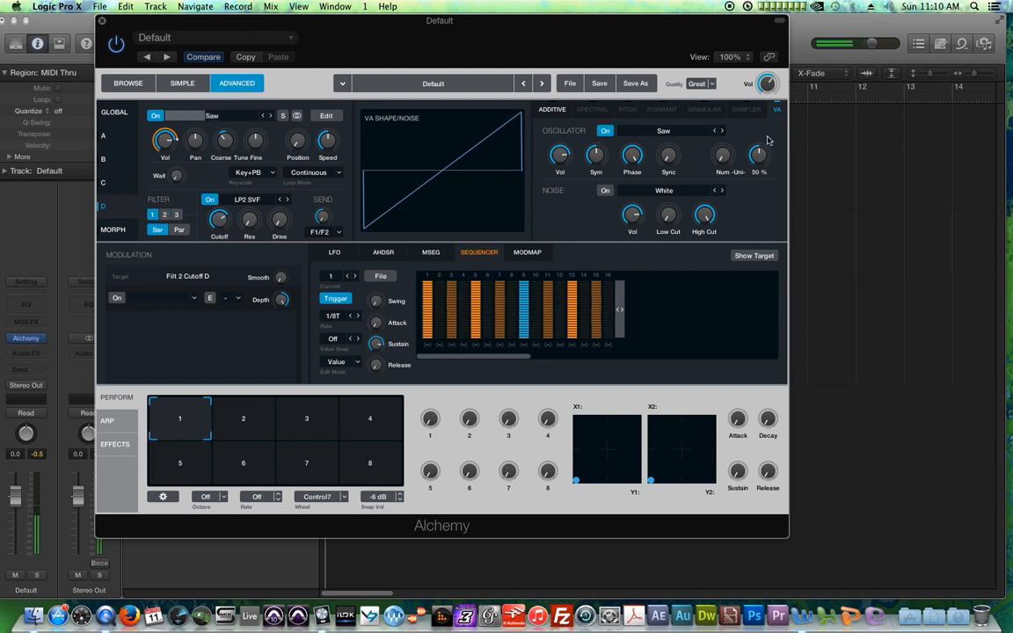
# Step: Step source D's oscillator waveform through the presets to Metallic 01
pyautogui.click(723, 132)
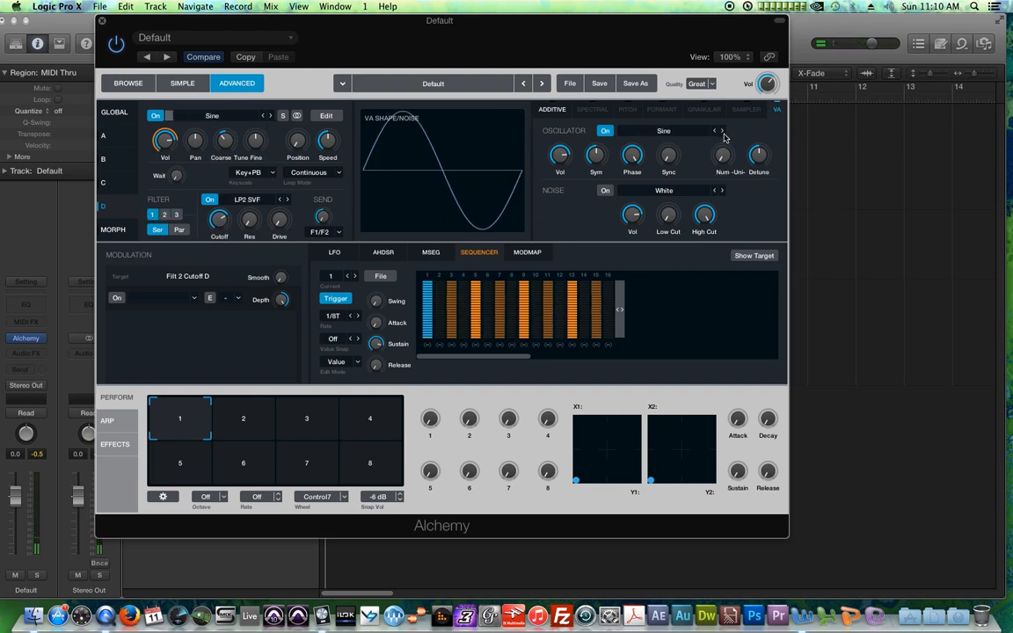
pyautogui.click(723, 131)
pyautogui.click(723, 131)
pyautogui.click(723, 131)
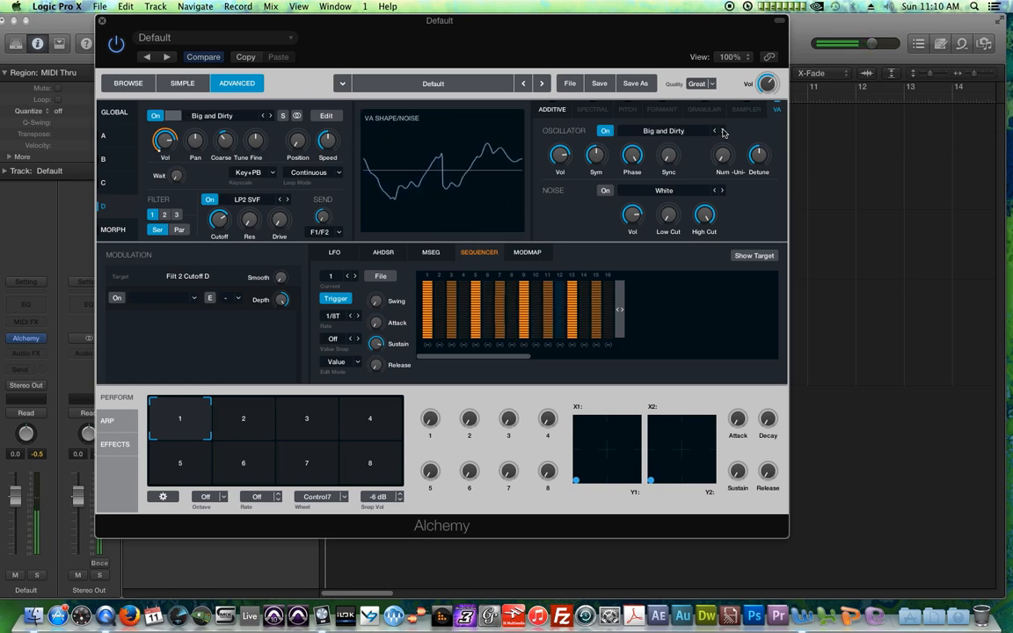
pyautogui.click(723, 131)
pyautogui.click(723, 131)
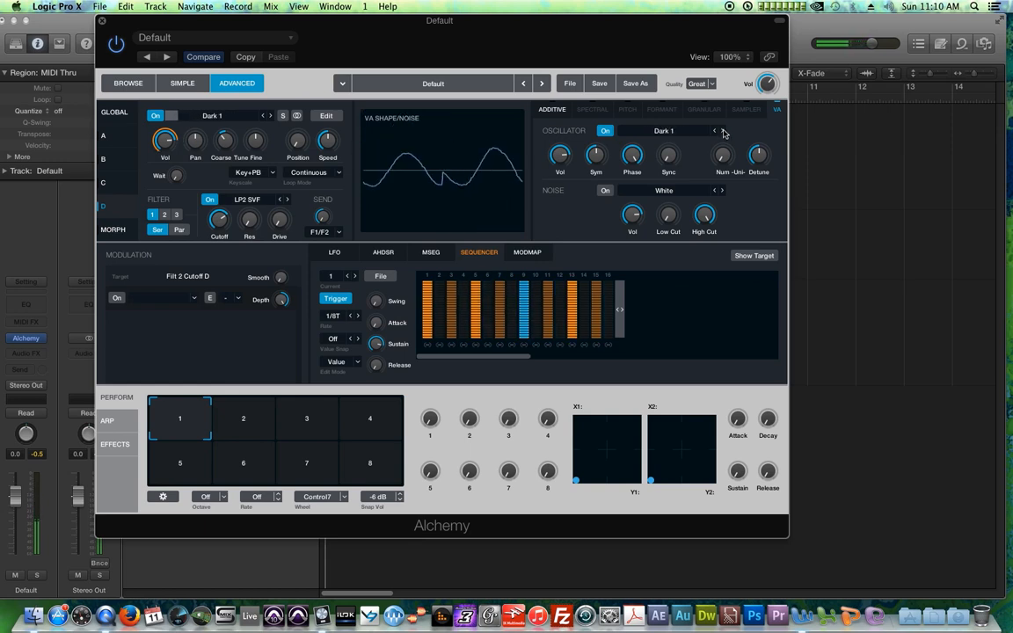
pyautogui.click(722, 131)
pyautogui.click(723, 131)
pyautogui.click(723, 131)
pyautogui.click(723, 131)
pyautogui.click(723, 131)
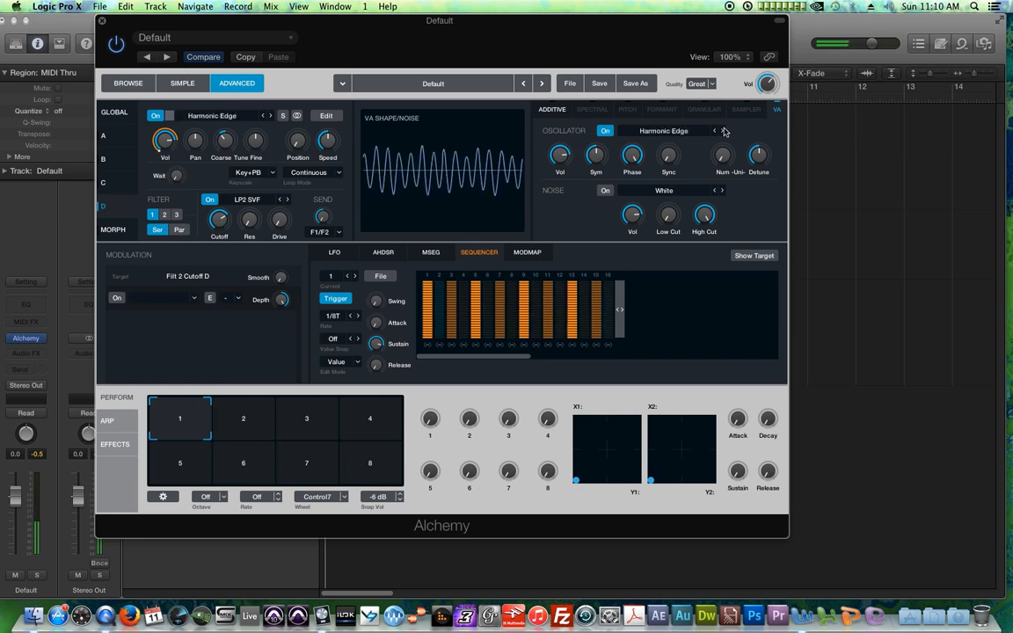
pyautogui.click(722, 131)
pyautogui.click(723, 131)
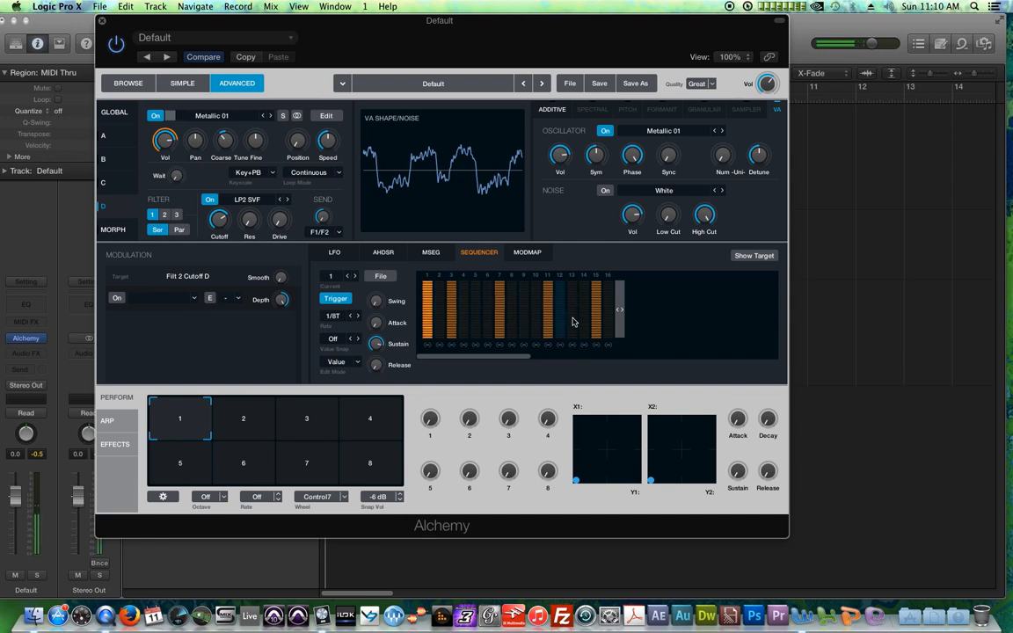
# Step: Redraw several sequencer step levels and set the sequencer rate to 1/16
pyautogui.click(538, 318)
pyautogui.click(561, 325)
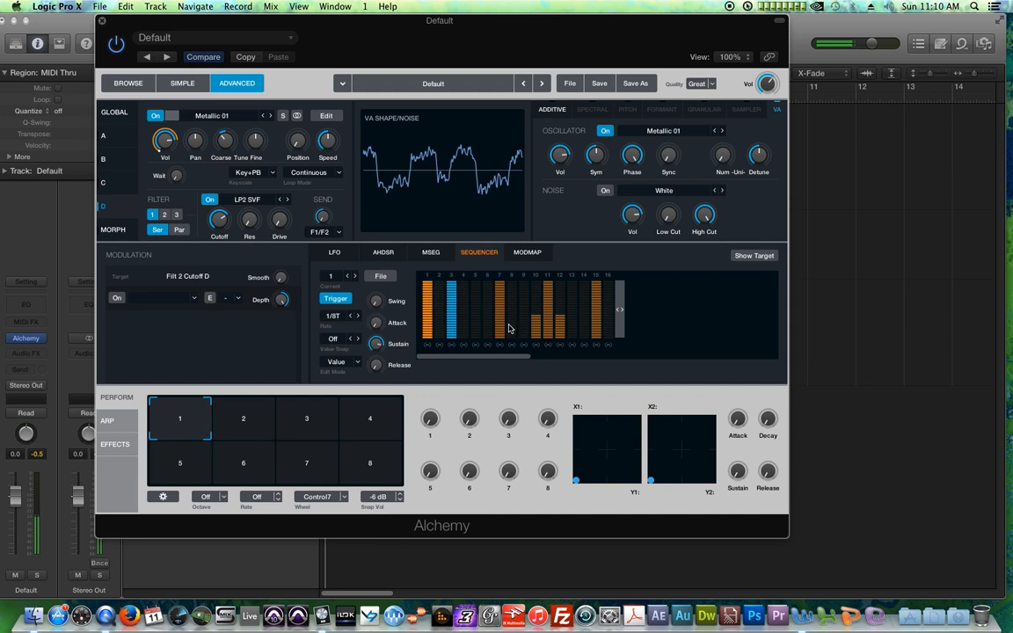
pyautogui.moveTo(512, 328)
pyautogui.mouseDown()
pyautogui.moveTo(516, 318)
pyautogui.moveTo(609, 314)
pyautogui.mouseUp()
pyautogui.click(439, 318)
pyautogui.moveTo(451, 326)
pyautogui.mouseDown()
pyautogui.moveTo(464, 313)
pyautogui.moveTo(453, 334)
pyautogui.moveTo(461, 339)
pyautogui.mouseUp()
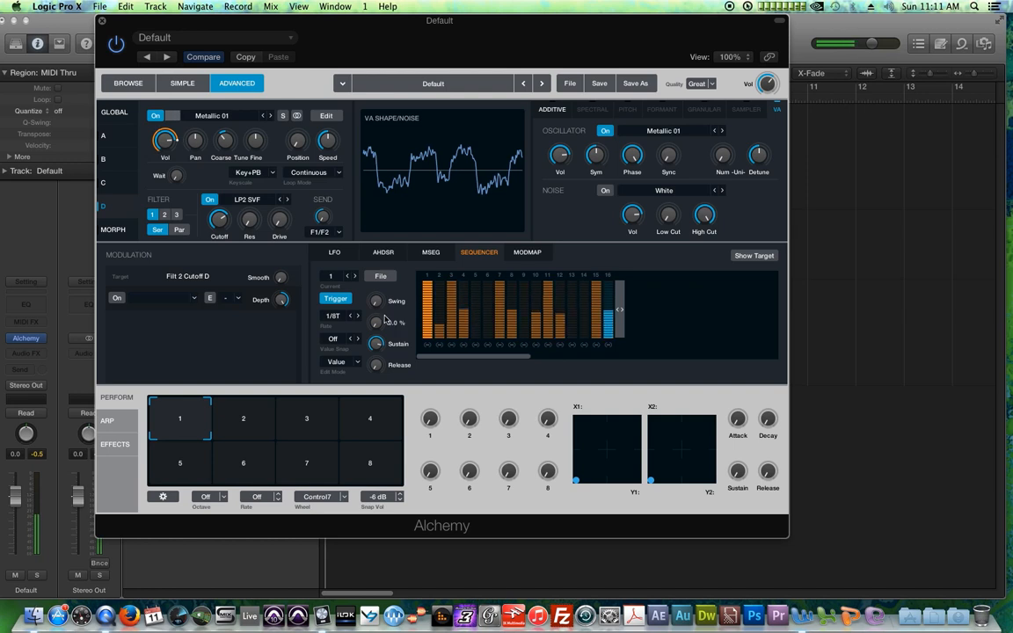
pyautogui.click(351, 316)
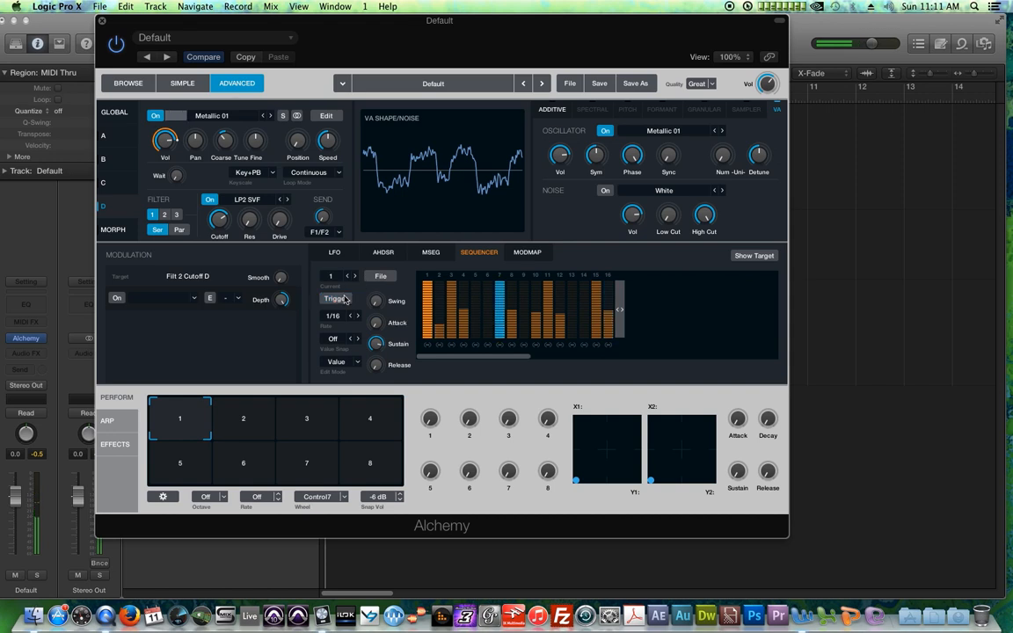
# Step: Set the sequencer's value snap to 1/4 and redraw the levels of steps 3 and 16
pyautogui.click(334, 339)
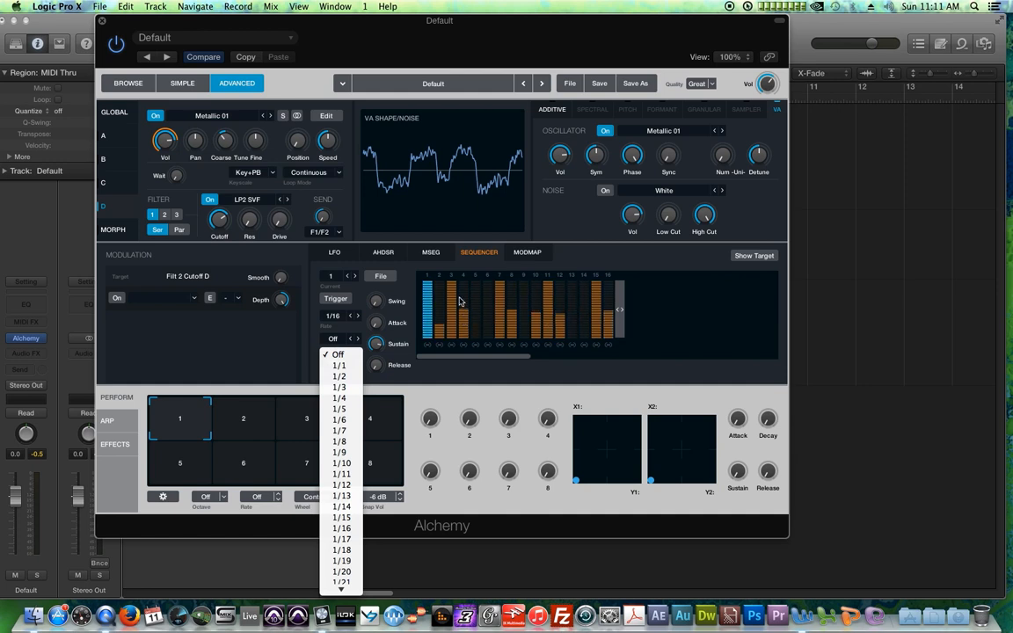
pyautogui.click(343, 398)
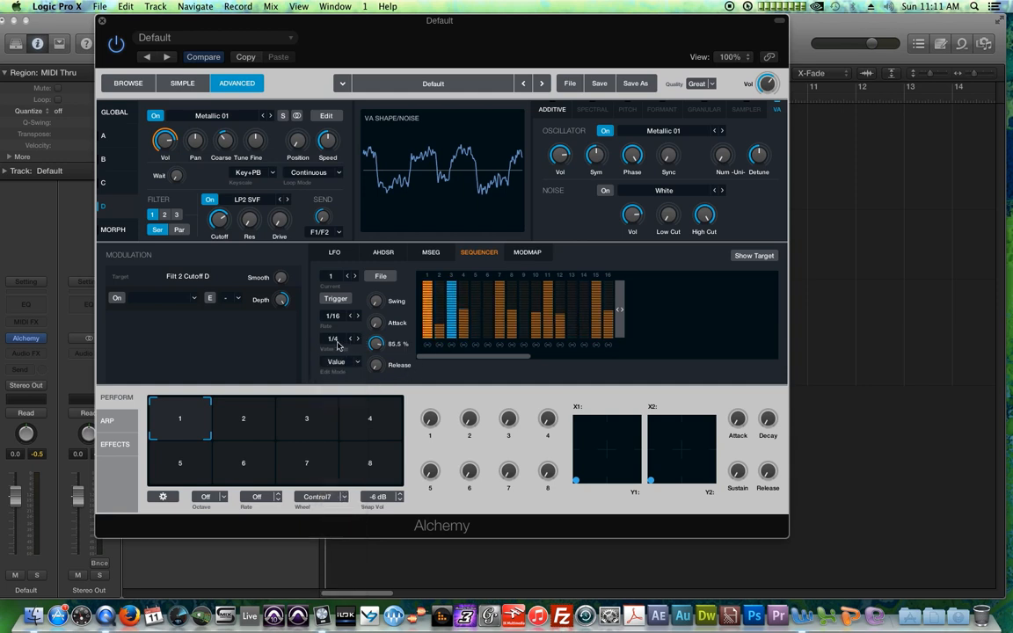
pyautogui.moveTo(440, 307)
pyautogui.mouseDown()
pyautogui.moveTo(437, 290)
pyautogui.moveTo(438, 328)
pyautogui.moveTo(438, 289)
pyautogui.moveTo(440, 317)
pyautogui.mouseUp()
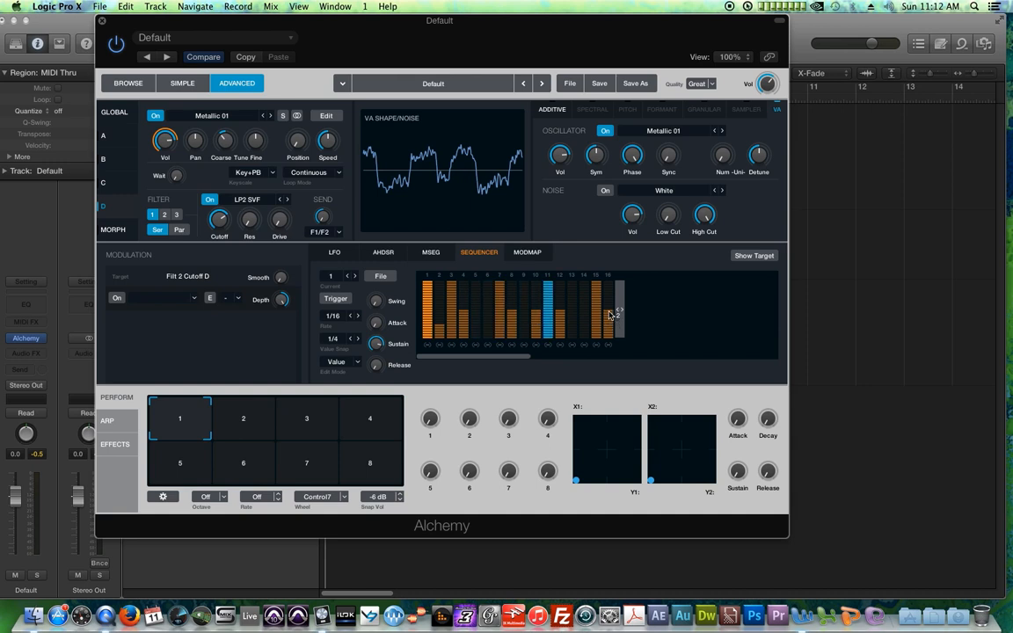
pyautogui.moveTo(620, 311)
pyautogui.mouseDown()
pyautogui.moveTo(716, 312)
pyautogui.moveTo(621, 317)
pyautogui.mouseUp()
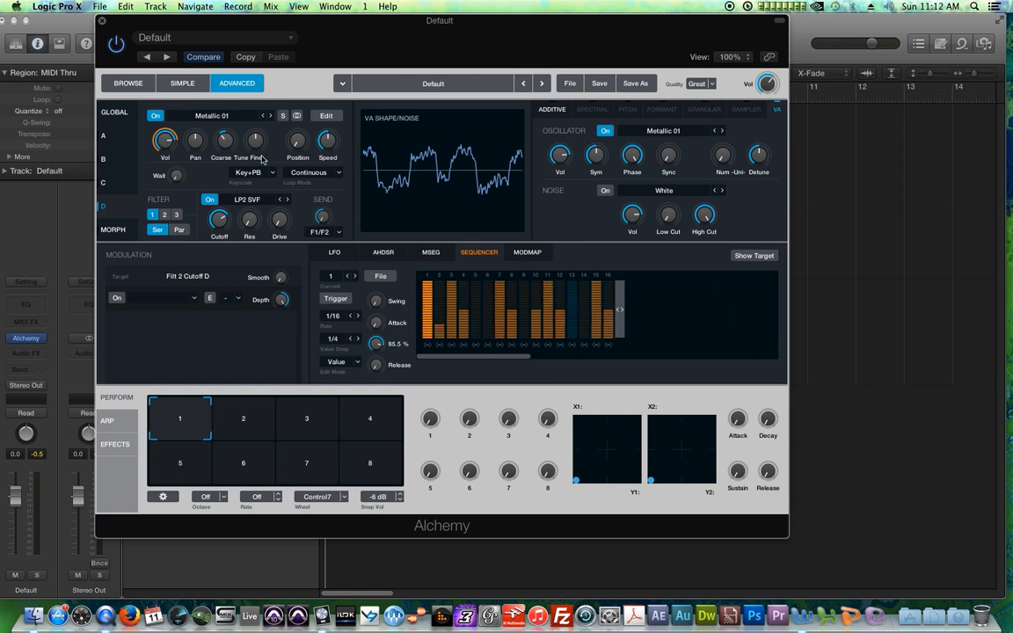
# Step: In the global view, toggle the source buttons so only source C stays highlighted, and open source C's page
pyautogui.click(114, 112)
pyautogui.click(151, 129)
pyautogui.click(153, 189)
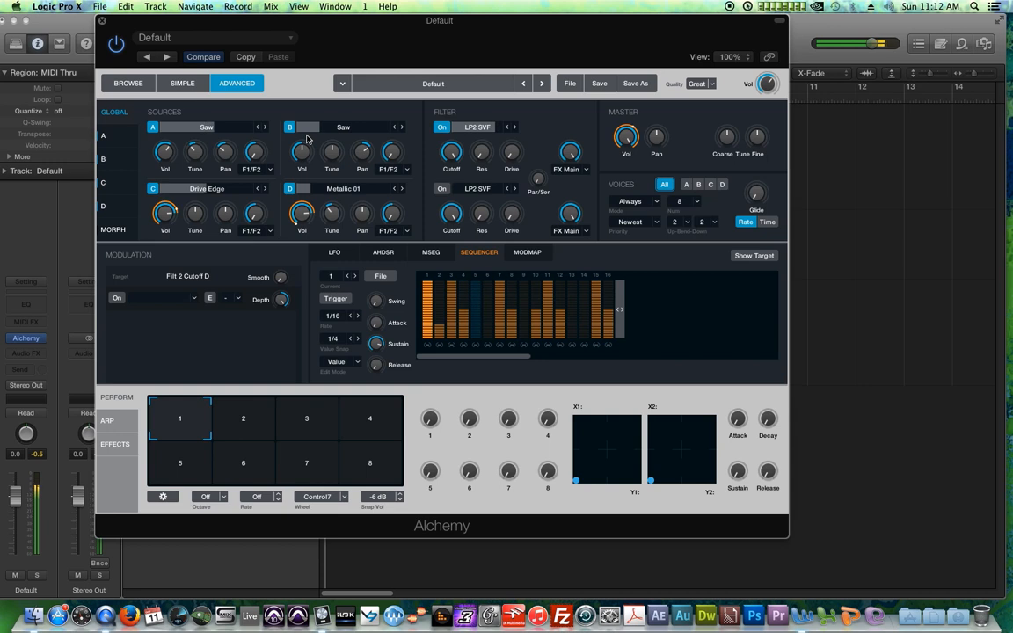
pyautogui.click(289, 128)
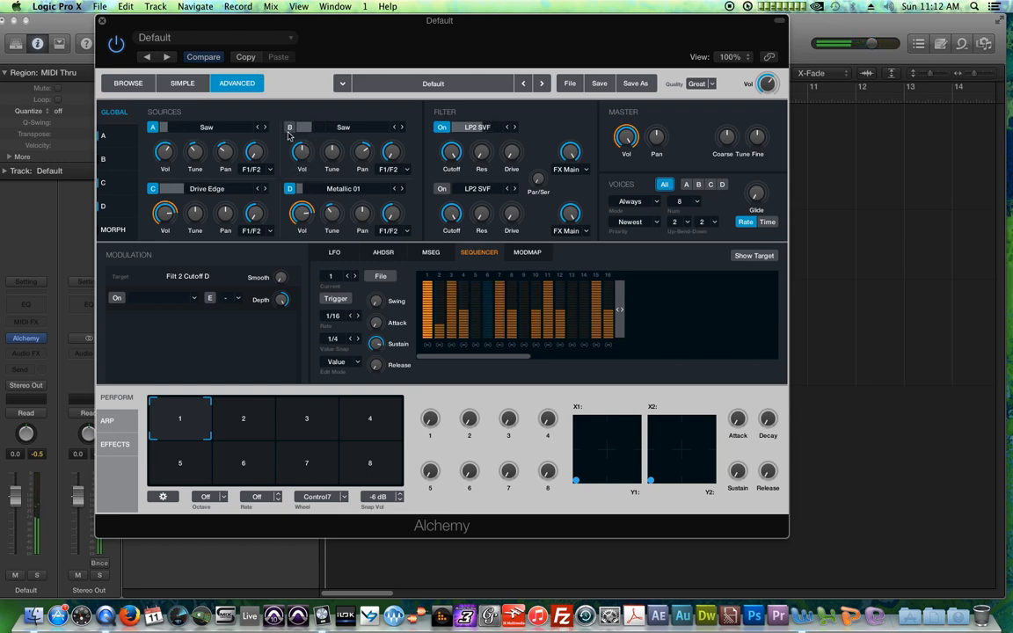
pyautogui.click(123, 185)
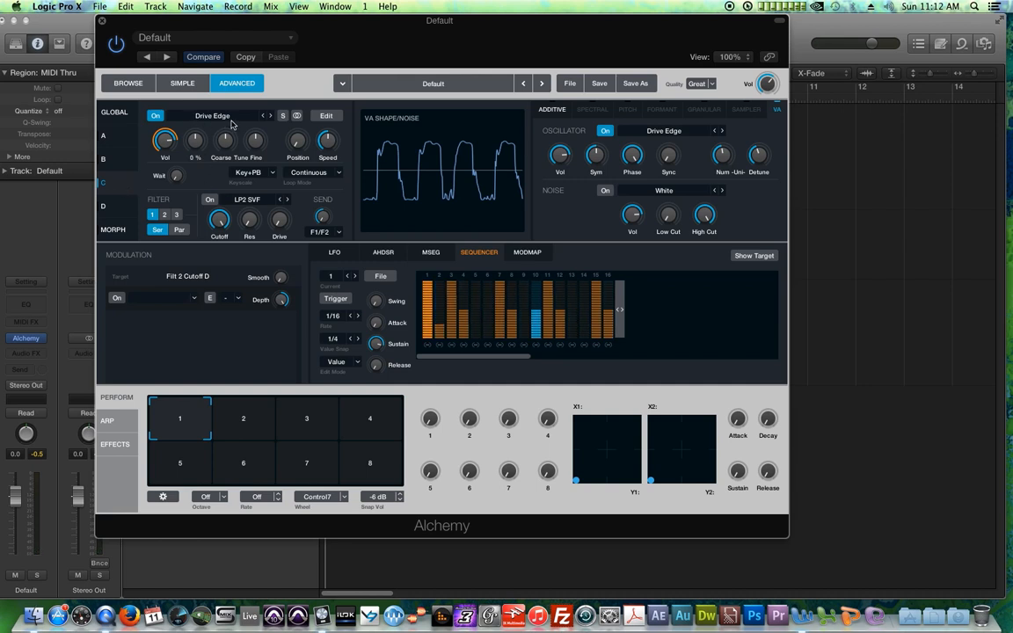
# Step: Switch on source C's noise generator, select its noise volume, and switch off the VA oscillator
pyautogui.click(604, 190)
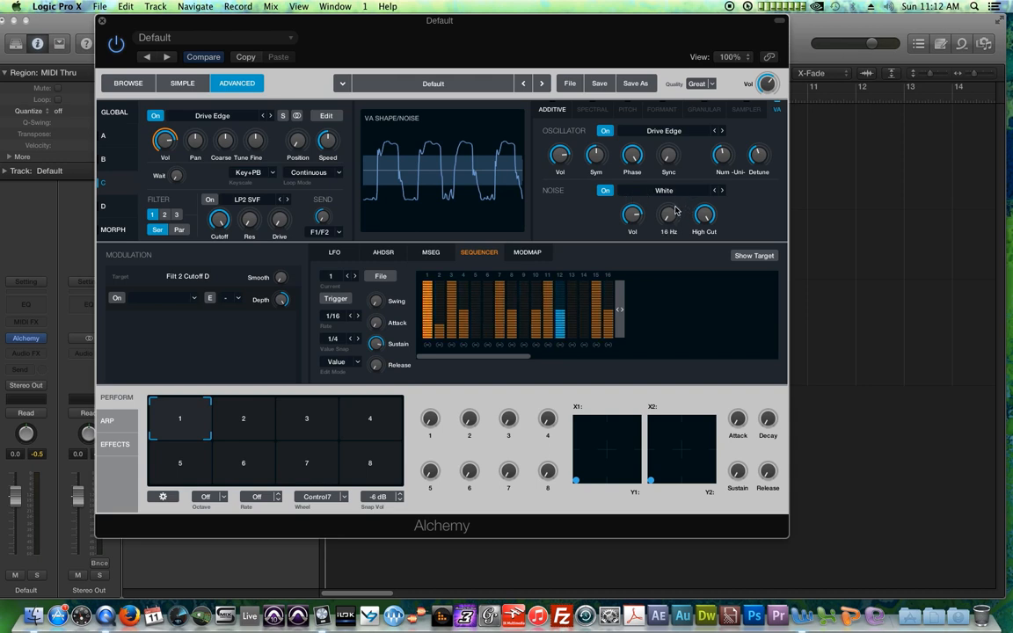
pyautogui.click(633, 216)
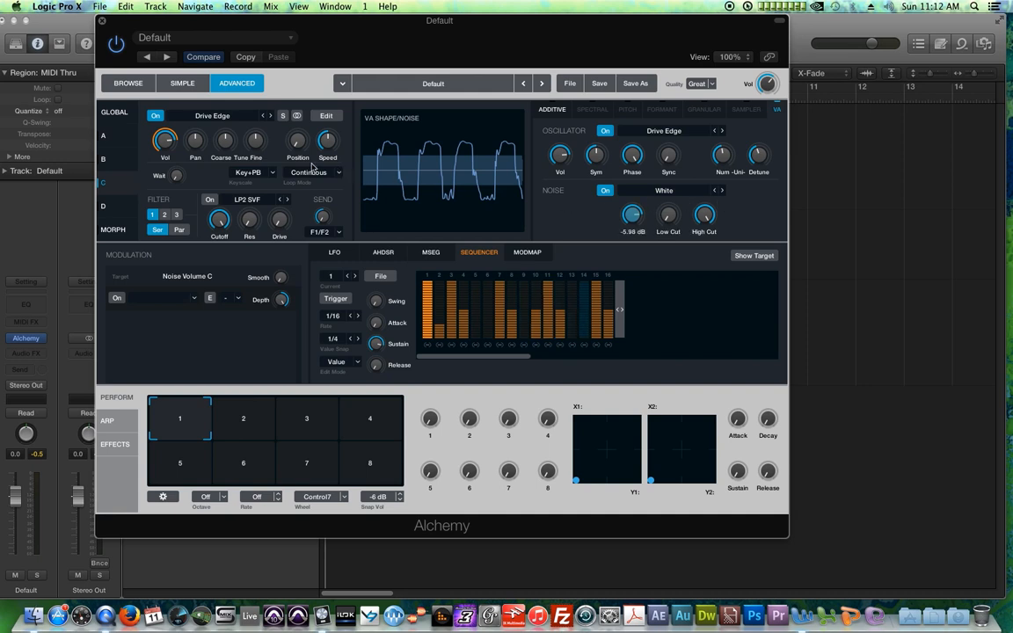
pyautogui.click(158, 116)
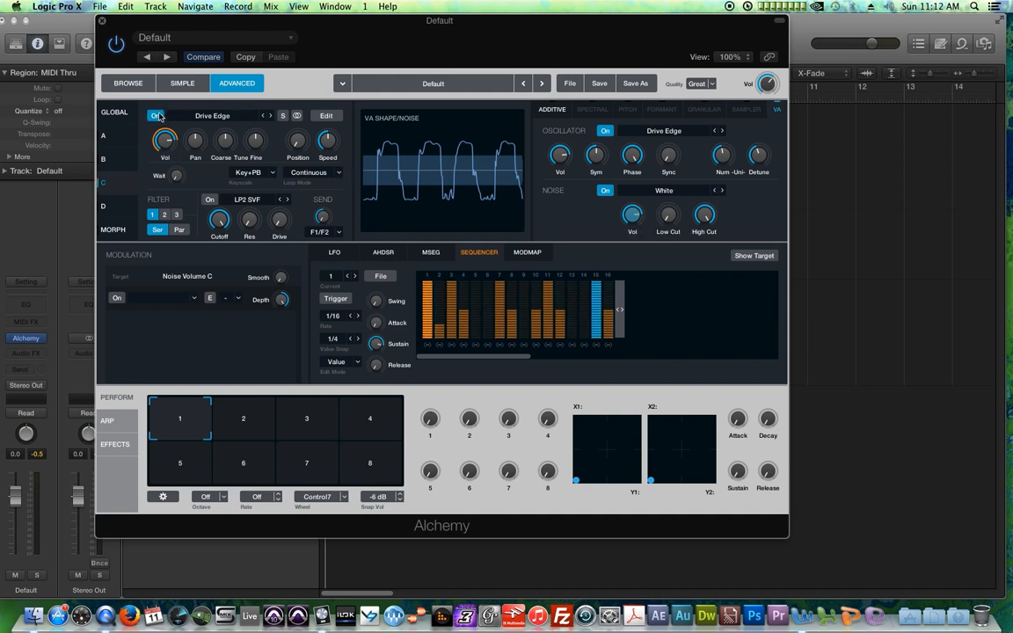
pyautogui.click(157, 116)
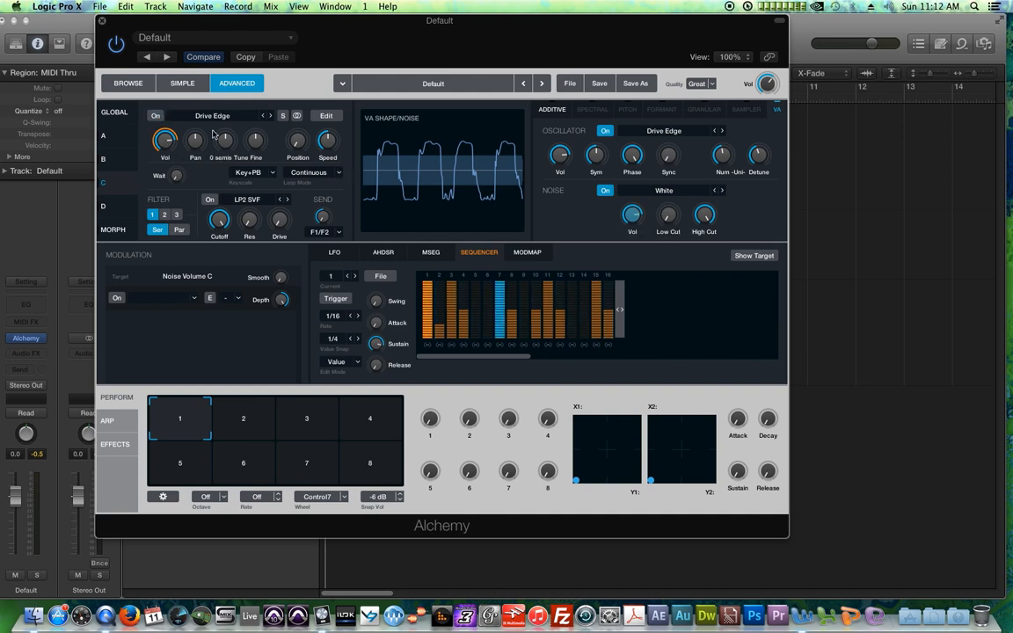
pyautogui.click(605, 131)
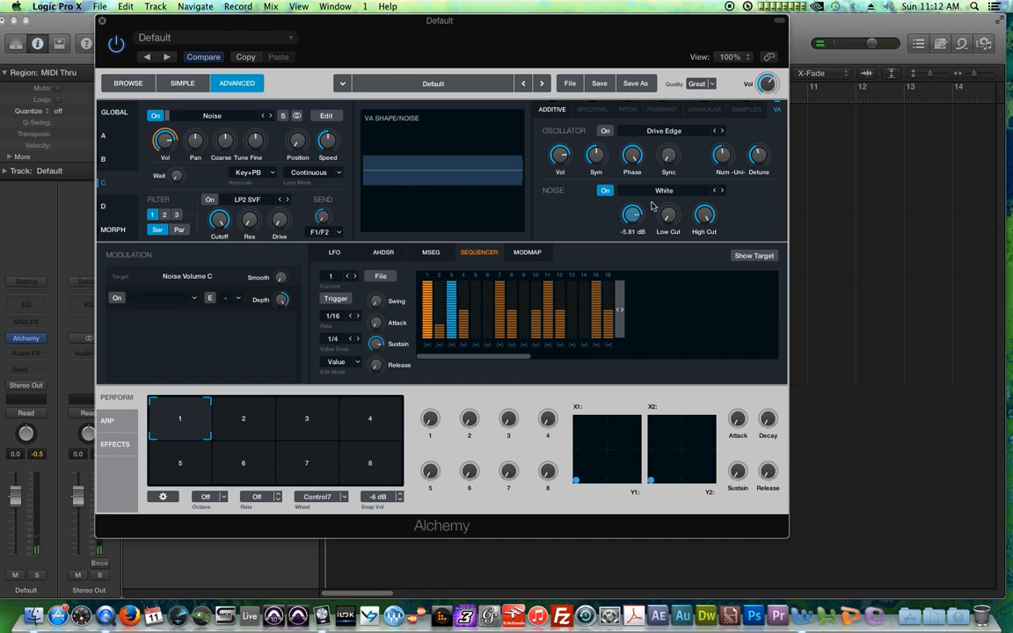
# Step: Assign LFO3 to source C's VA oscillator volume and switch the oscillator back on
pyautogui.click(118, 300)
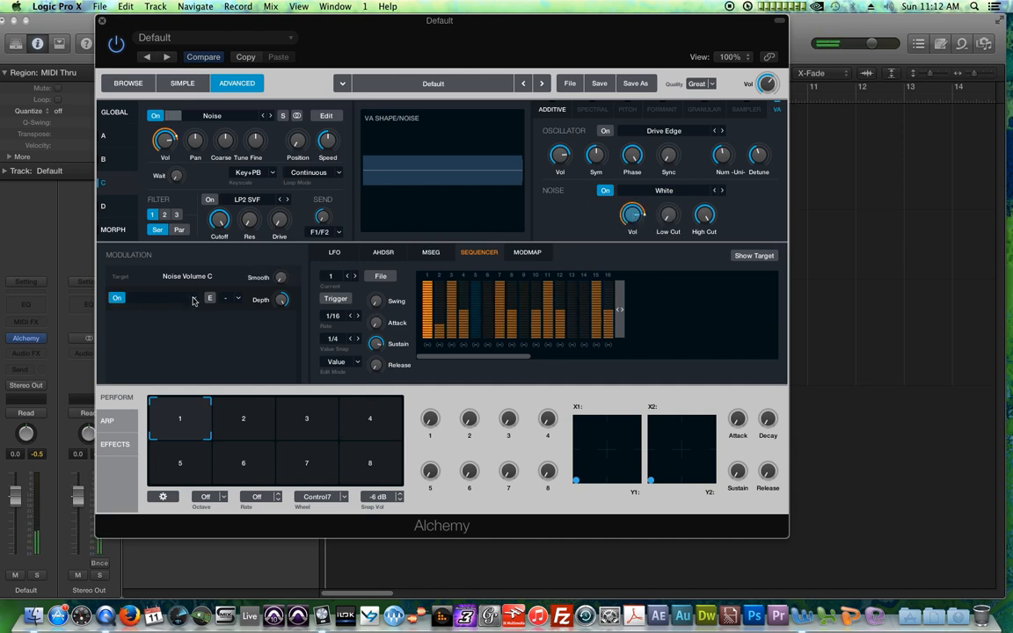
pyautogui.click(166, 143)
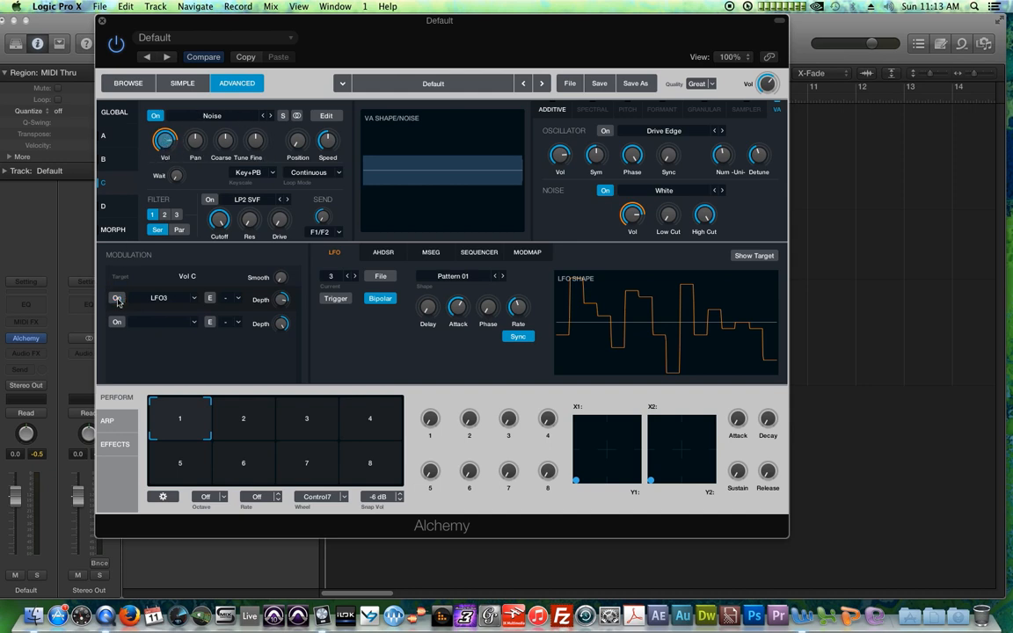
pyautogui.click(560, 156)
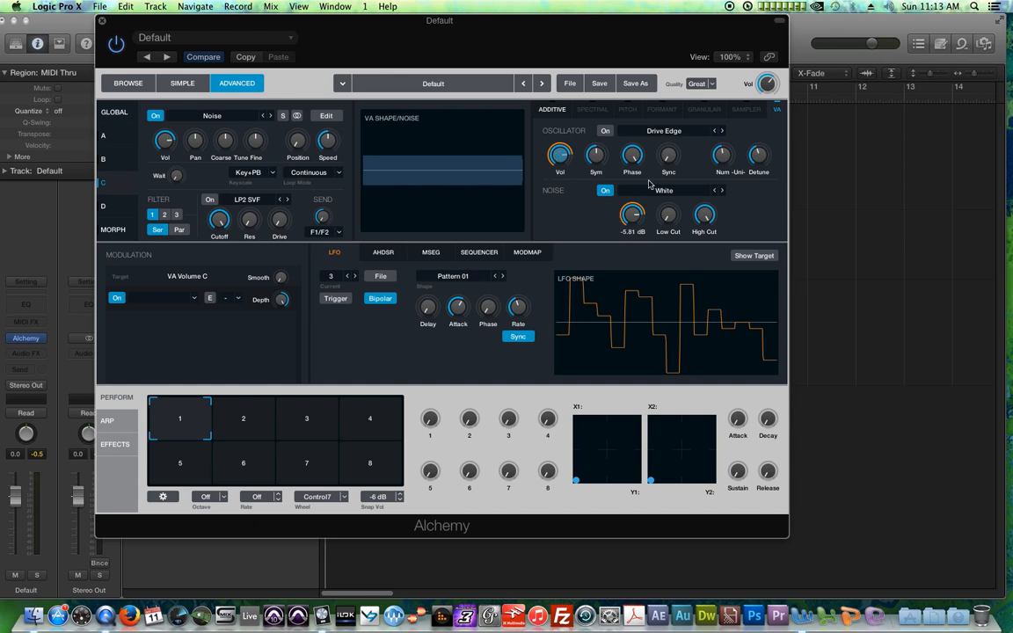
pyautogui.click(190, 297)
pyautogui.moveTo(176, 313)
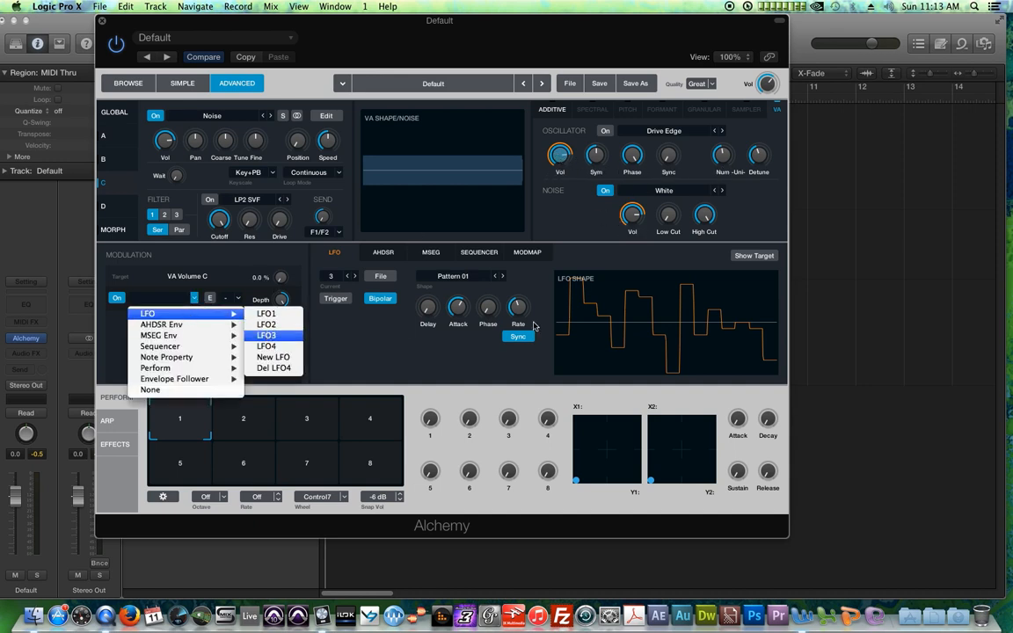
pyautogui.press('Return')
pyautogui.click(605, 130)
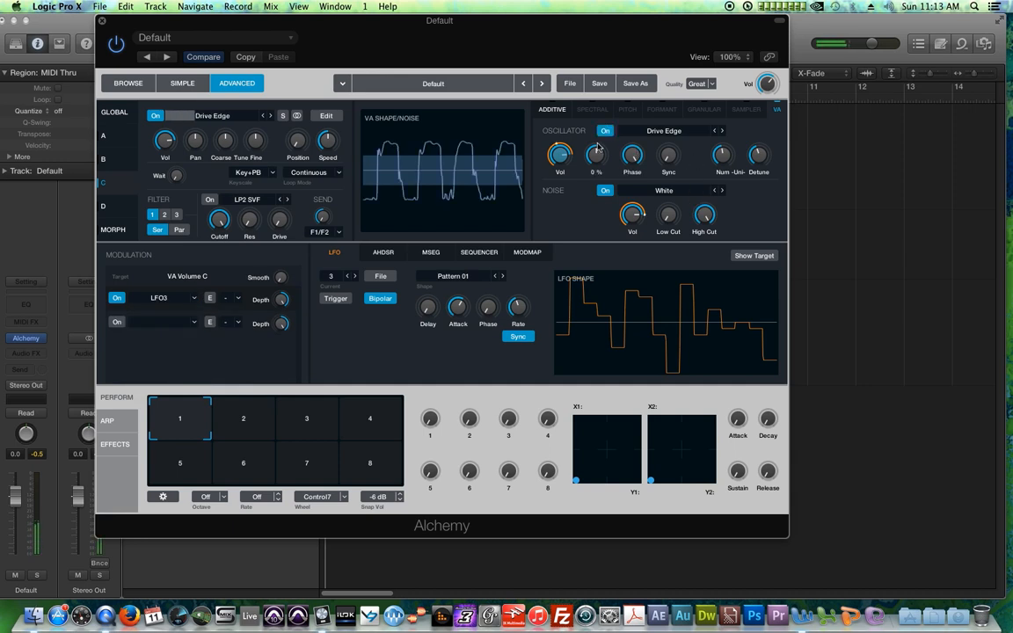
# Step: Switch off the VA oscillator and modulate source C's noise volume with a new sequencer
pyautogui.click(605, 191)
pyautogui.click(605, 191)
pyautogui.click(606, 131)
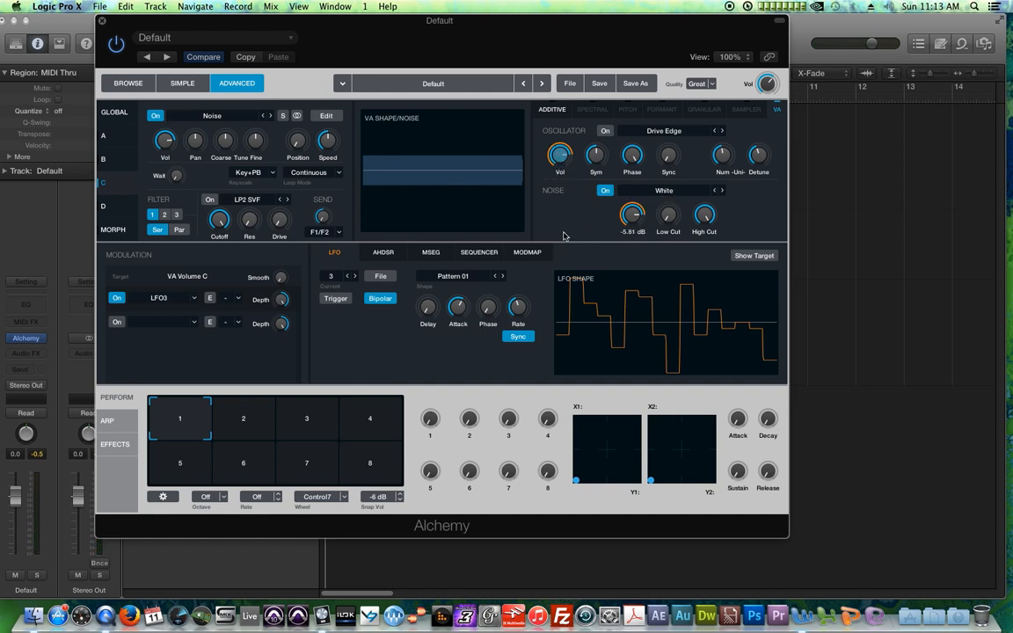
pyautogui.click(631, 216)
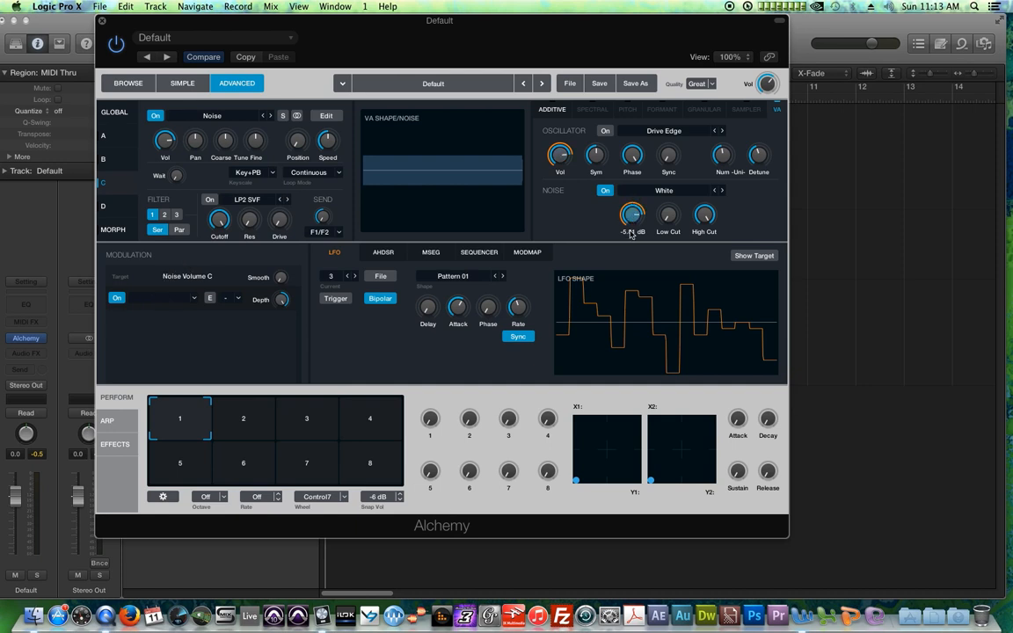
pyautogui.click(165, 295)
pyautogui.moveTo(202, 346)
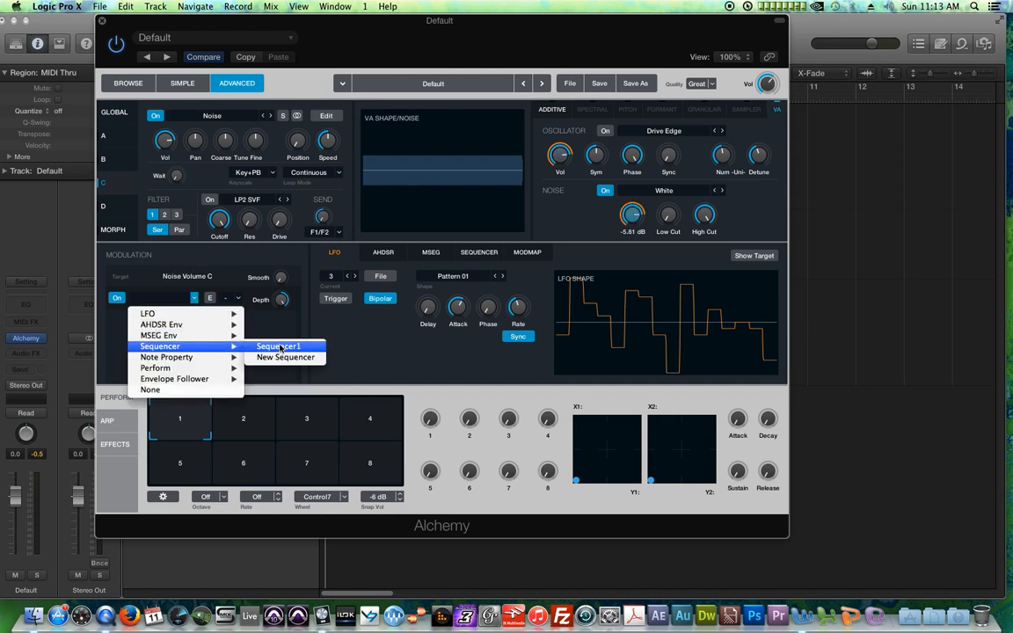
pyautogui.click(283, 356)
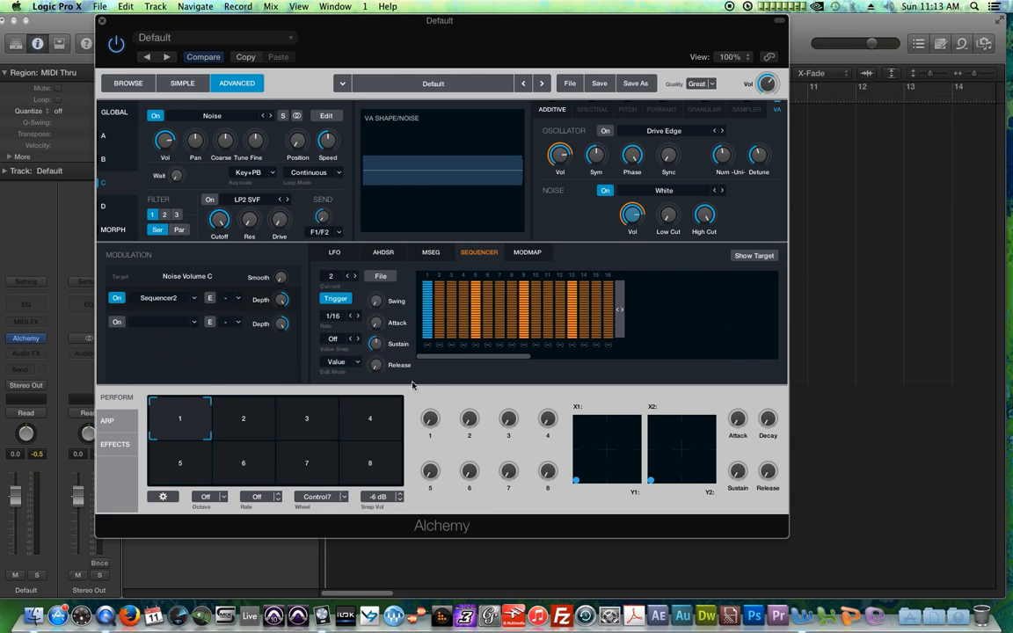
# Step: Shorten the new sequencer to 4 steps, turn off Trigger, and lower the levels of steps 2 and 3
pyautogui.moveTo(621, 331); pyautogui.dragTo(480, 324)
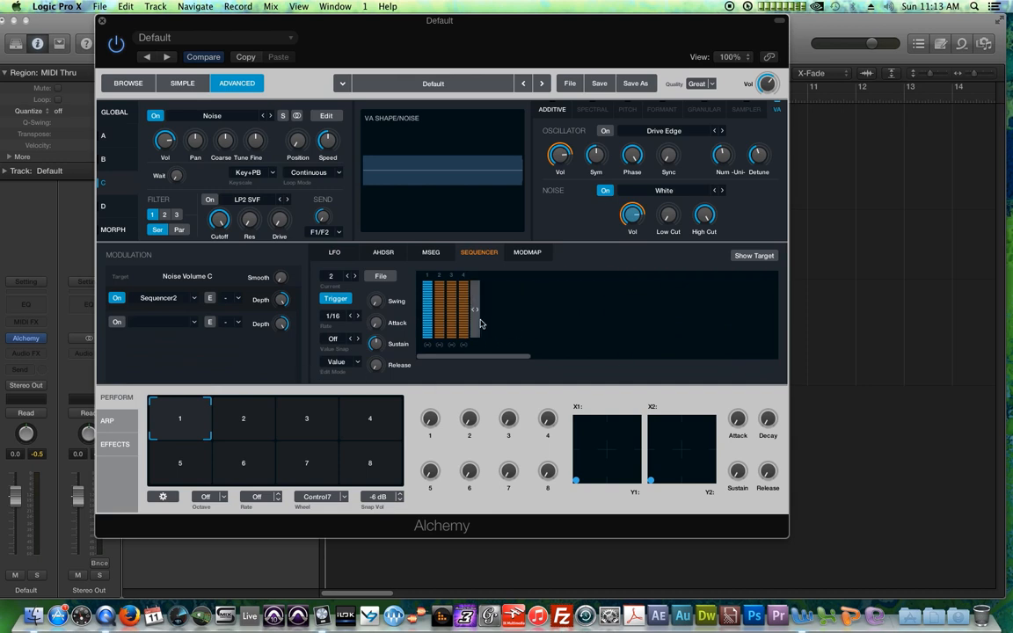
pyautogui.click(336, 299)
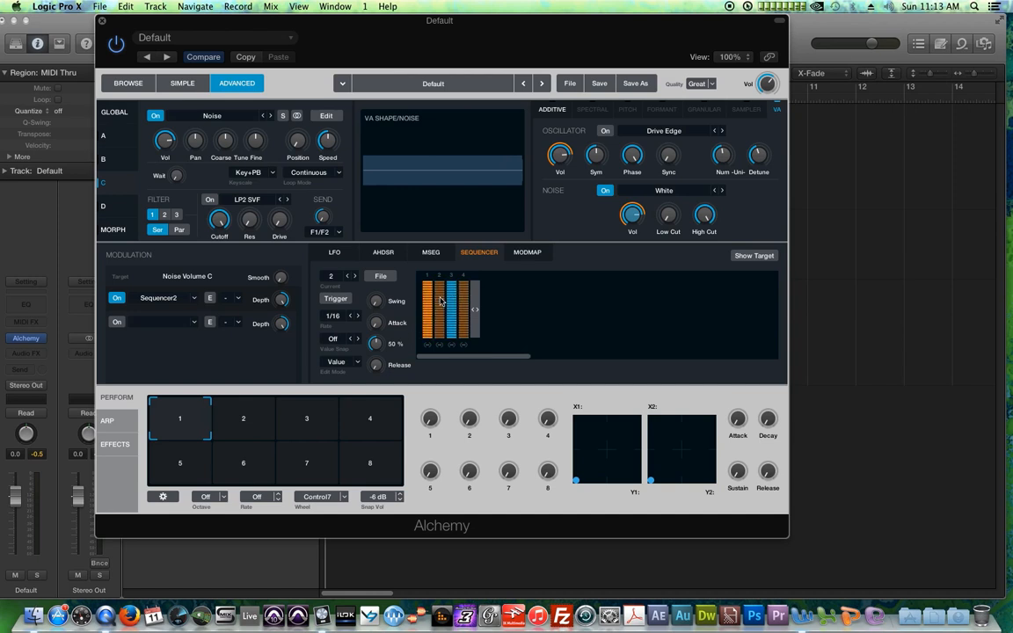
pyautogui.moveTo(441, 300); pyautogui.dragTo(443, 326)
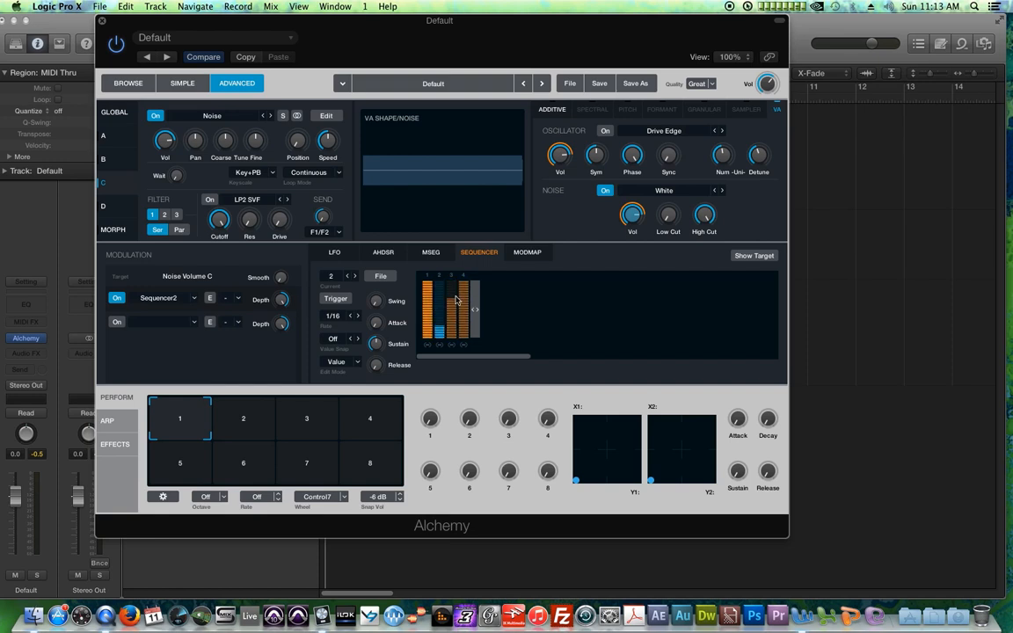
pyautogui.moveTo(461, 298); pyautogui.dragTo(464, 310)
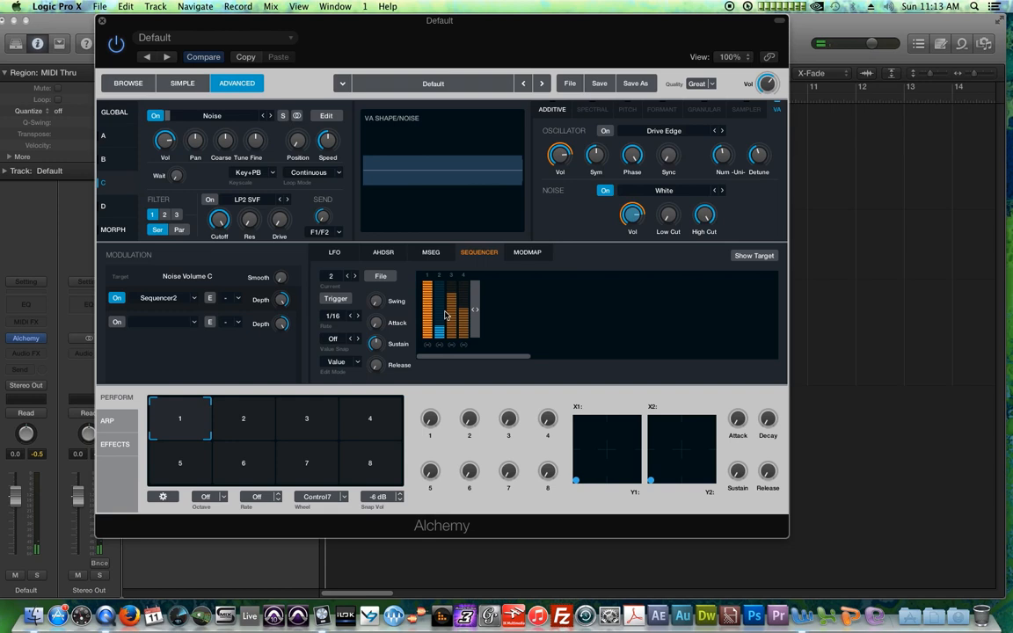
# Step: Save the sequencer pattern as a sequence file named 1-4
pyautogui.click(334, 252)
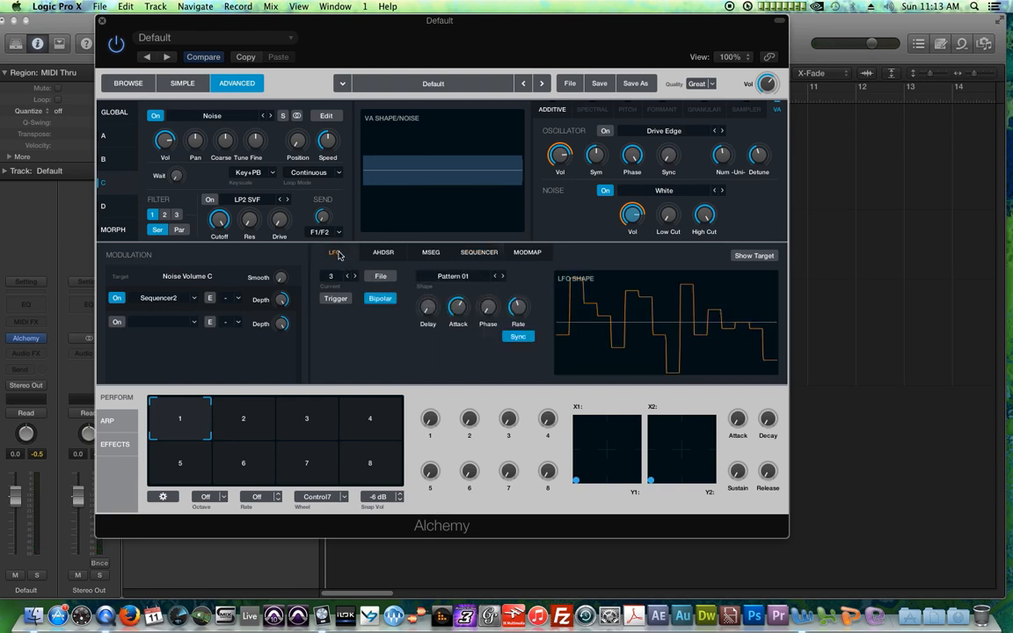
pyautogui.click(385, 252)
pyautogui.click(484, 254)
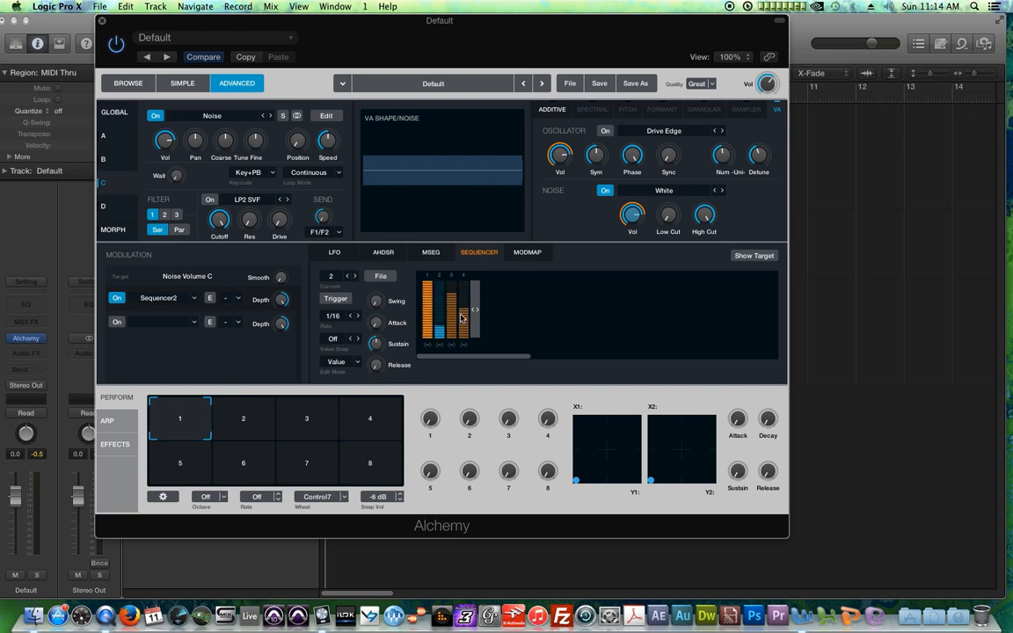
pyautogui.click(385, 280)
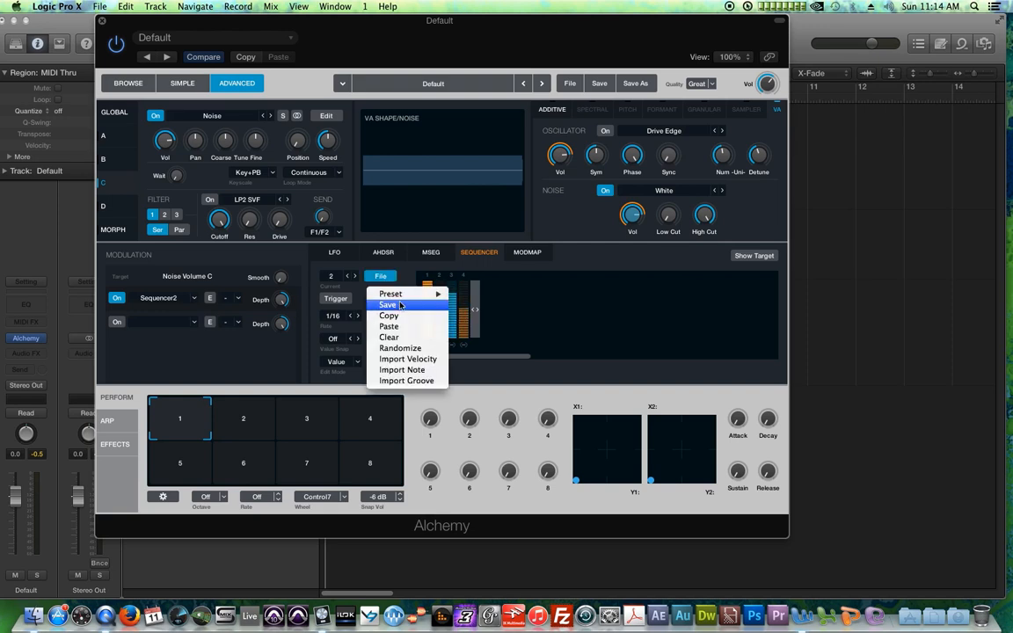
pyautogui.click(391, 304)
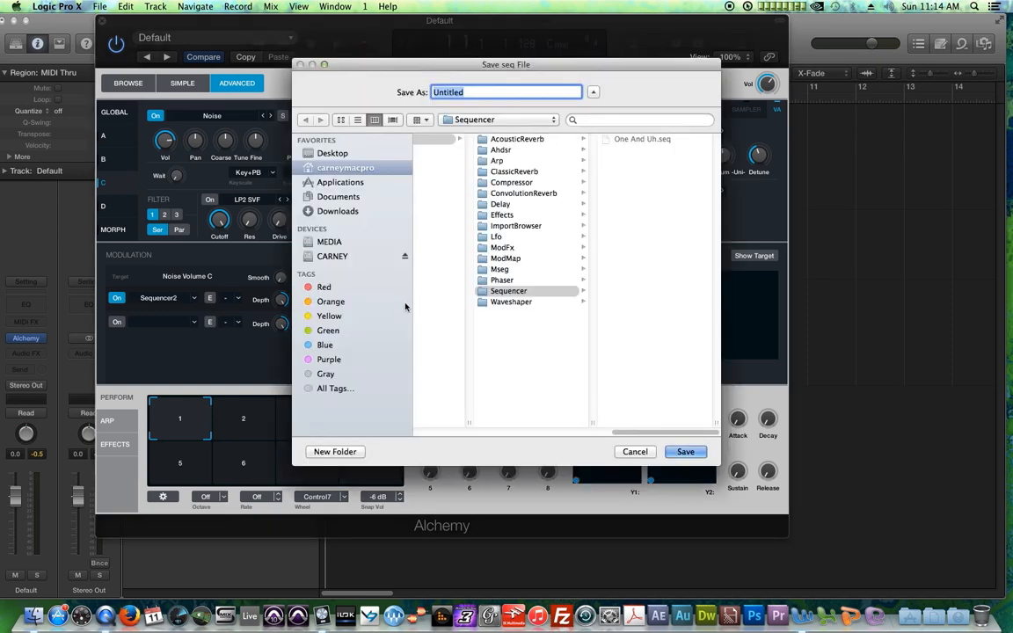
pyautogui.write('1-4')
pyautogui.press('Return')
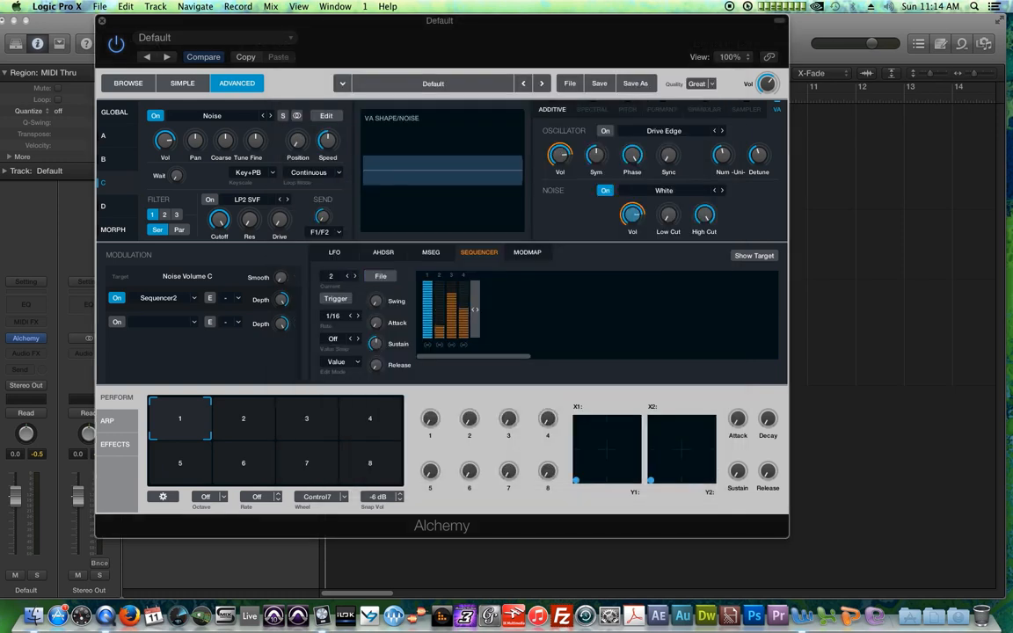
# Step: Load the 1+A preset into the sequencer
pyautogui.click(378, 277)
pyautogui.moveTo(396, 294)
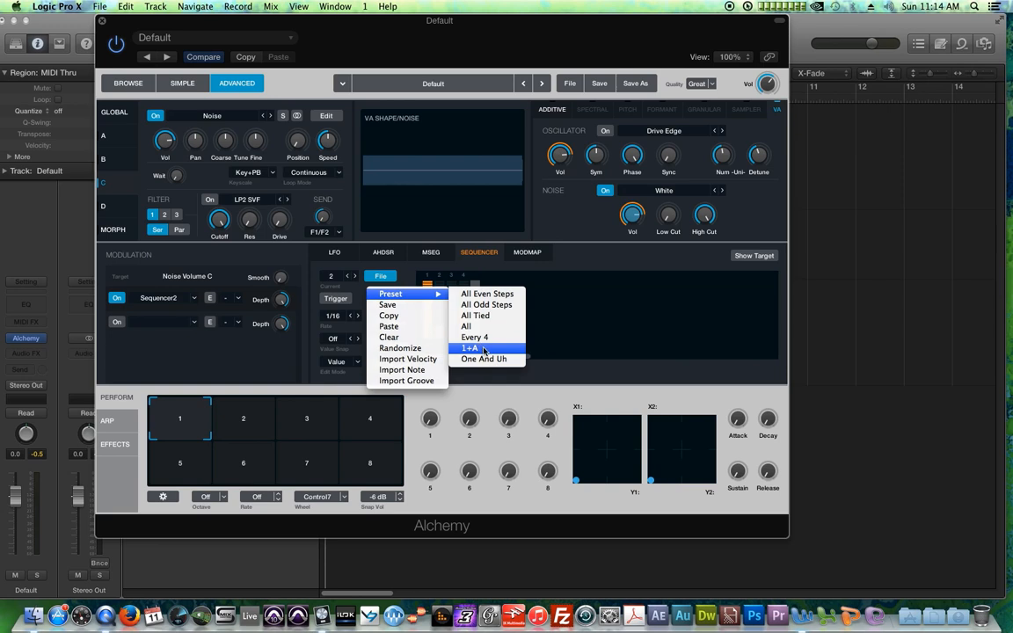
pyautogui.click(483, 349)
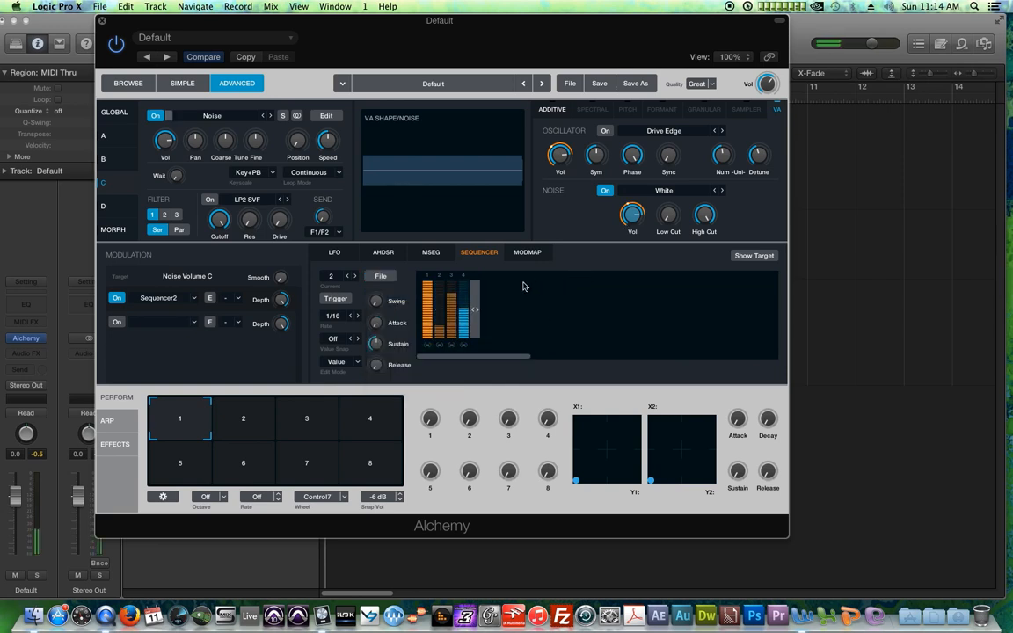
# Step: Step source C's noise type through the presets to Fire
pyautogui.click(717, 193)
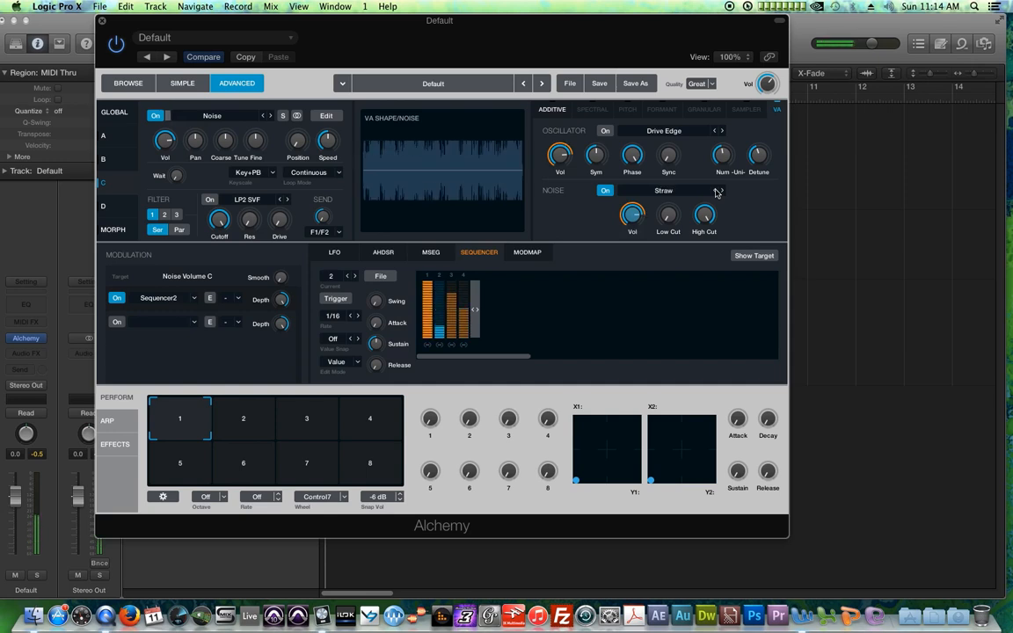
pyautogui.click(717, 193)
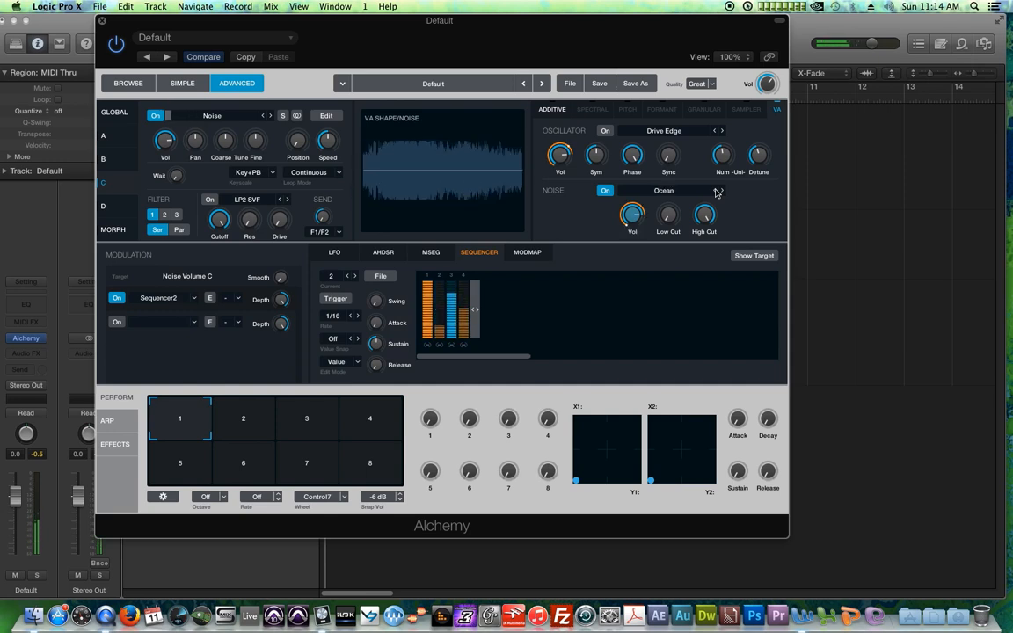
pyautogui.click(716, 192)
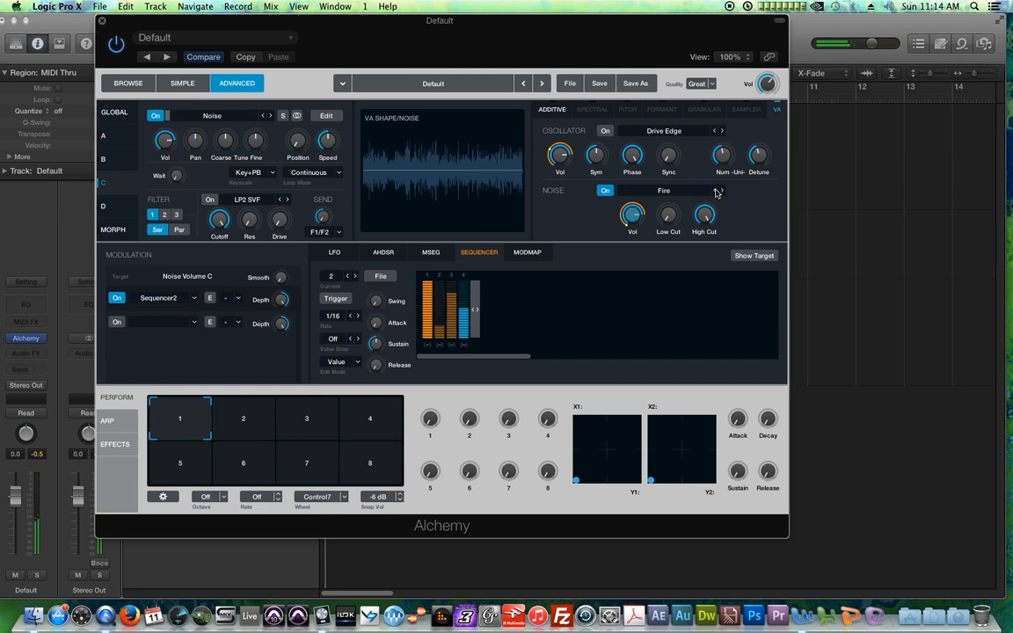
# Step: Step source C's noise type onward through the presets to Straw
pyautogui.click(716, 193)
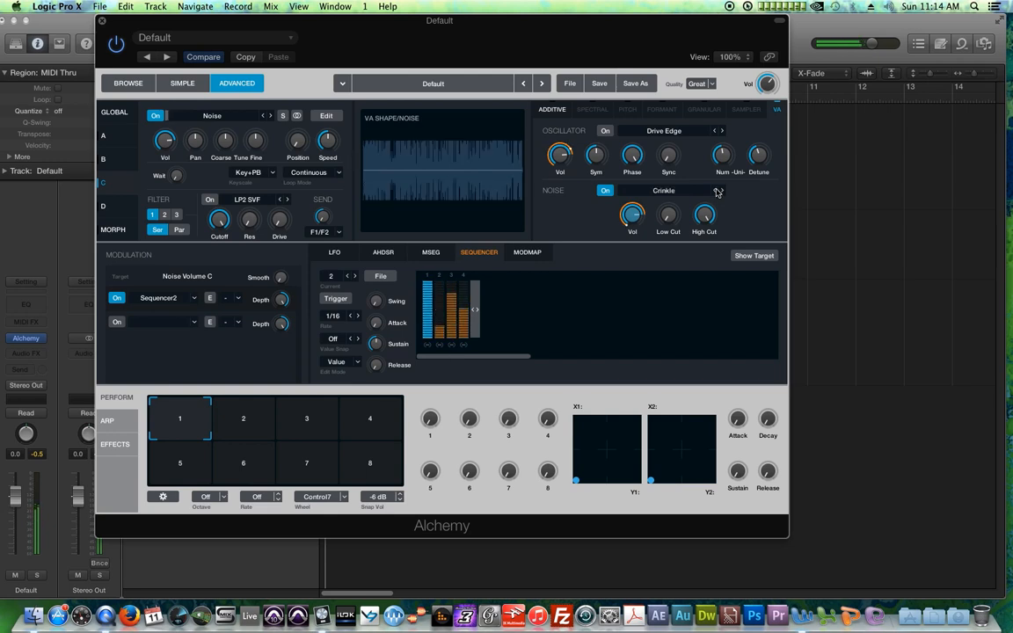
pyautogui.click(717, 190)
pyautogui.click(716, 191)
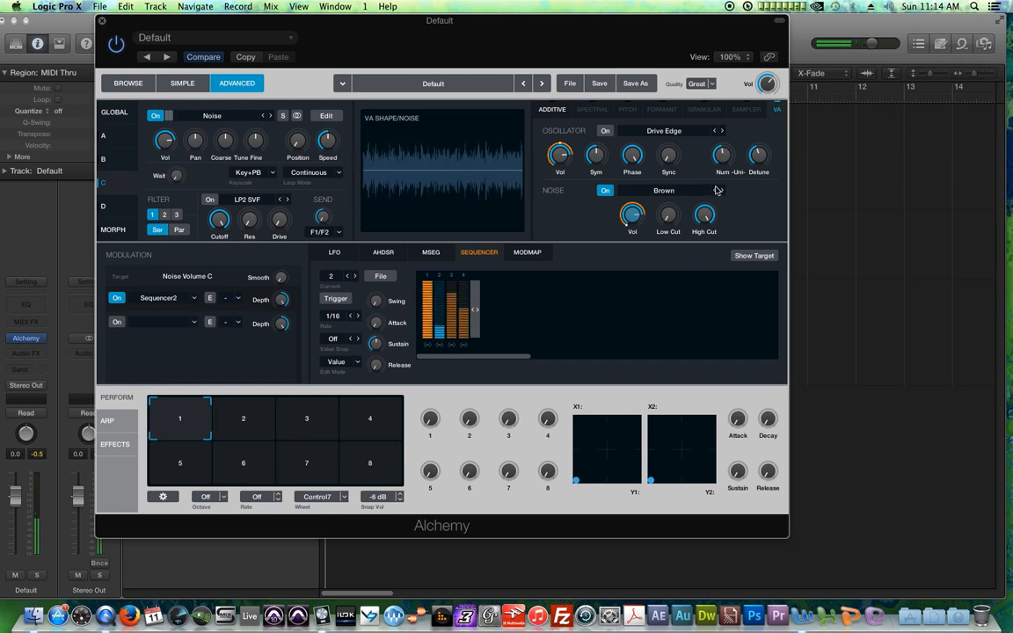
pyautogui.click(716, 191)
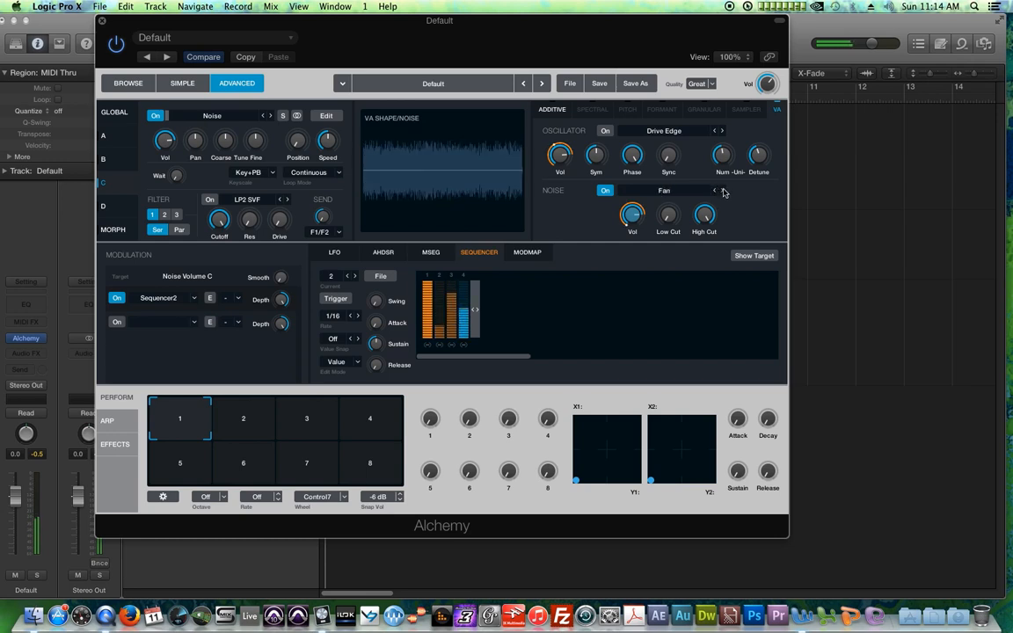
pyautogui.click(721, 192)
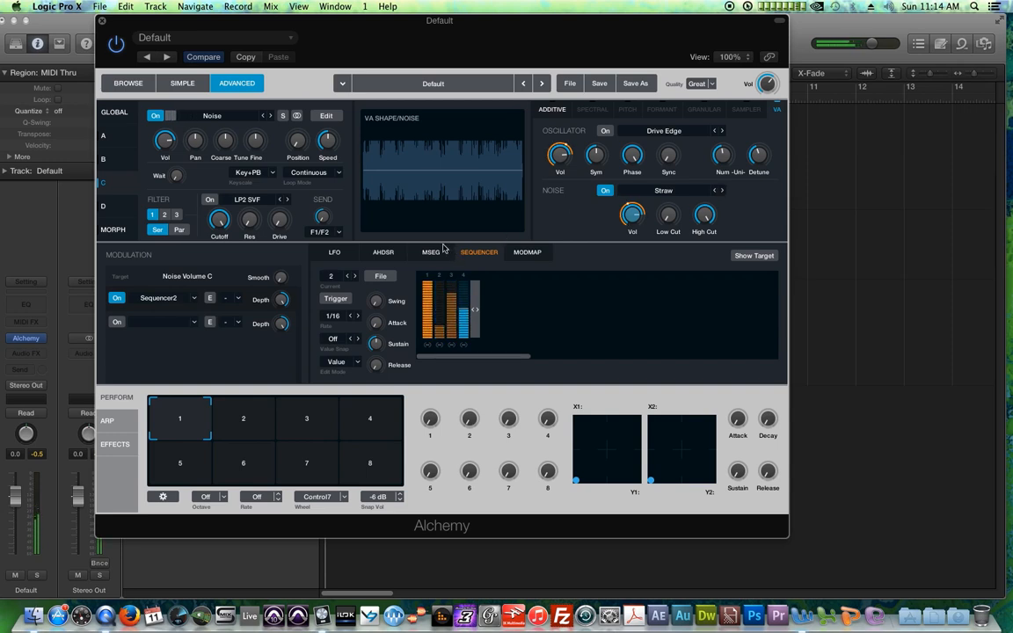
# Step: Turn on source C's VA oscillator and set its volume LFO3 rate to 1/2
pyautogui.click(605, 131)
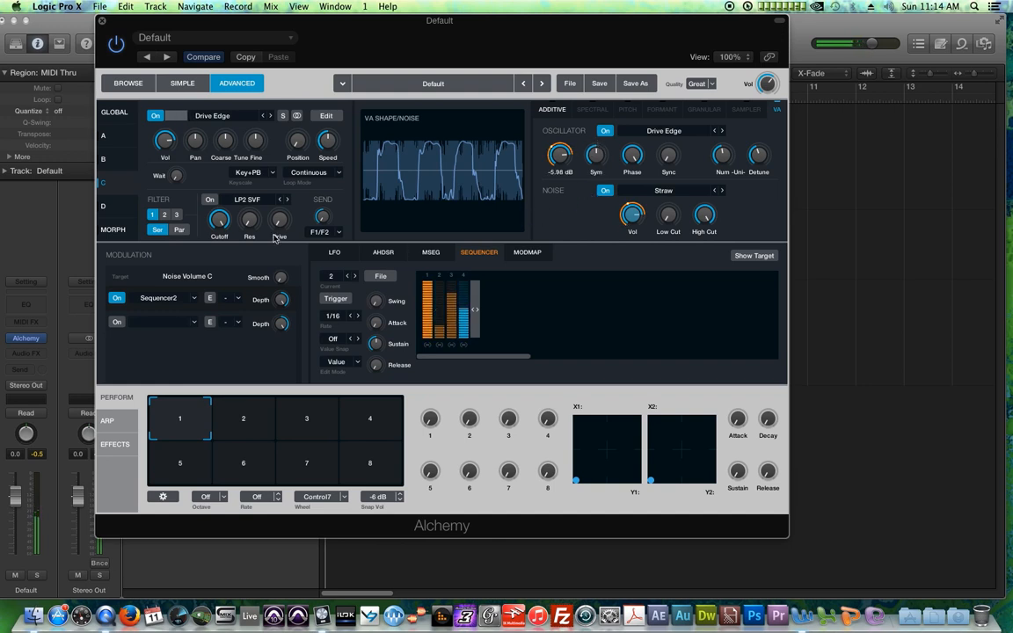
pyautogui.click(165, 143)
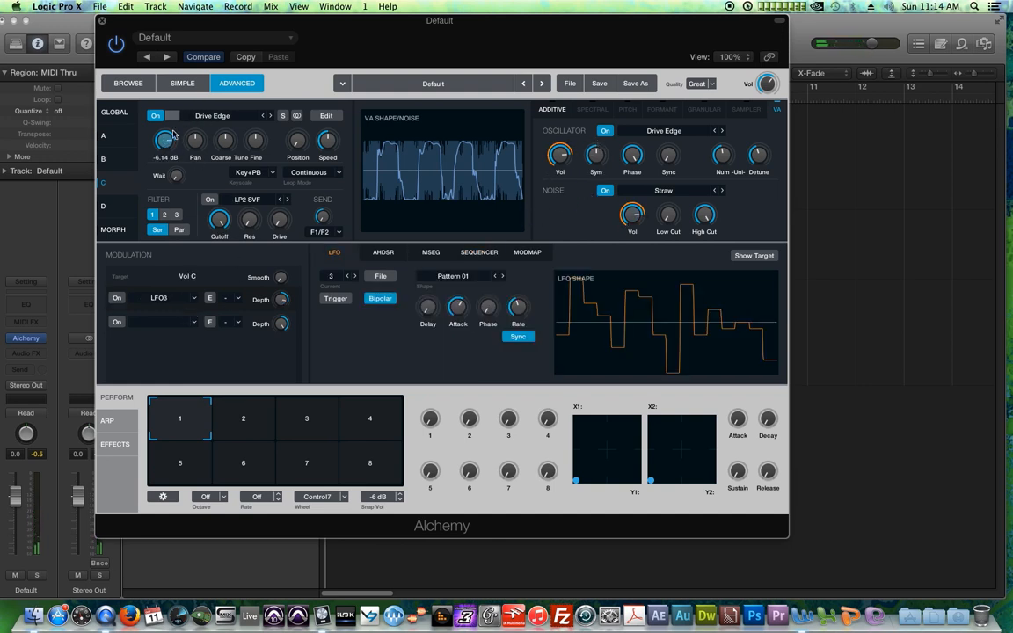
pyautogui.moveTo(286, 310); pyautogui.dragTo(291, 324)
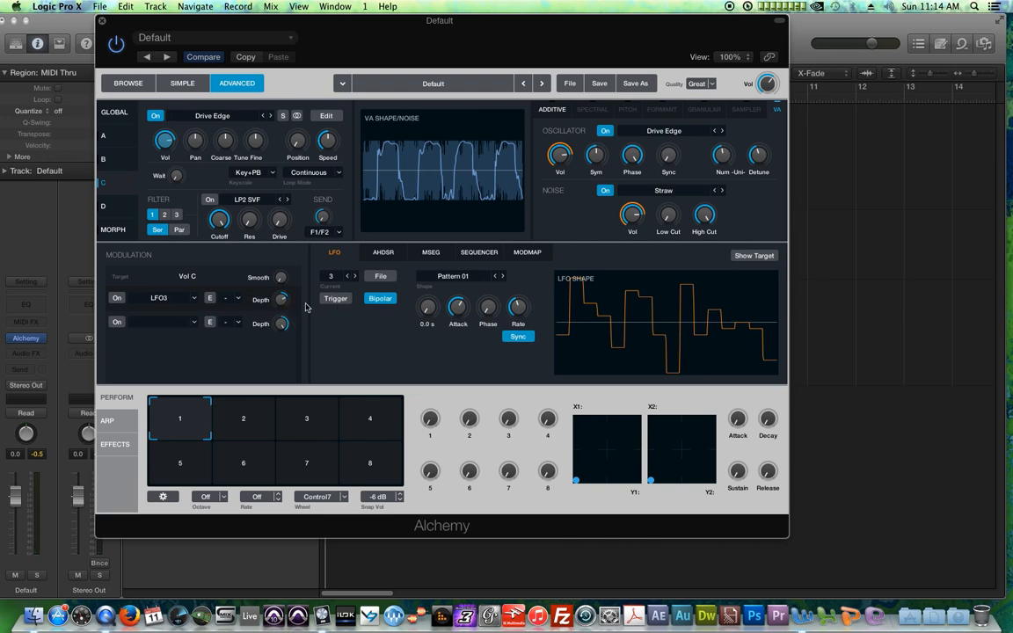
# Step: Step the LFO3 shape through the patterns to Pattern 07
pyautogui.click(504, 277)
pyautogui.click(502, 277)
pyautogui.click(502, 277)
pyautogui.click(503, 277)
pyautogui.click(503, 277)
pyautogui.click(503, 277)
pyautogui.click(503, 277)
pyautogui.click(496, 277)
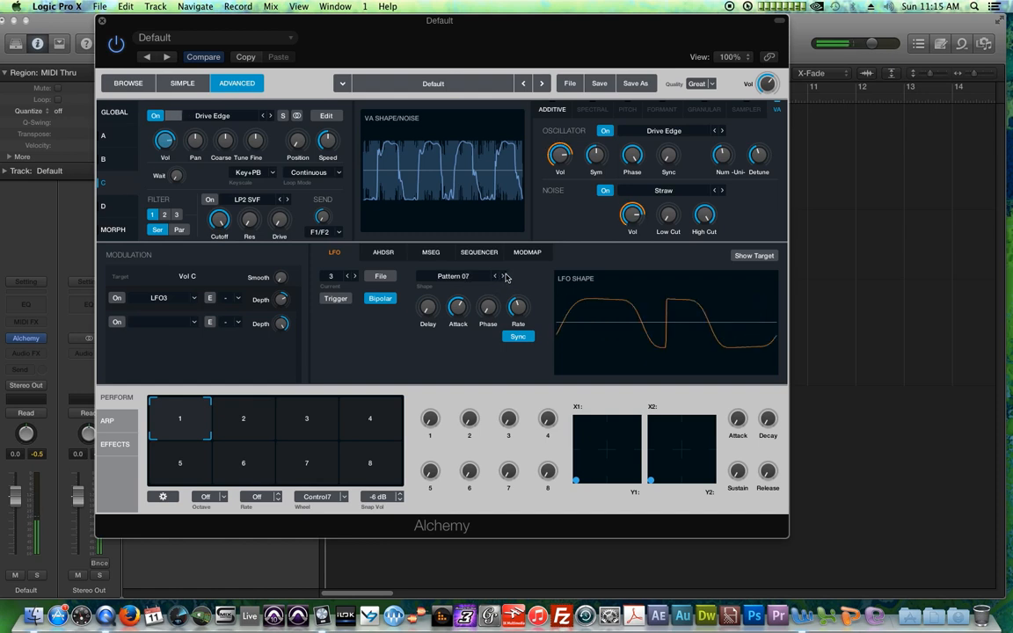
# Step: Examine the volume modulation of source C's VA oscillator and the global source overview
pyautogui.moveTo(519, 305)
pyautogui.scroll(1, 519, 306)
pyautogui.scroll(-1, 518, 306)
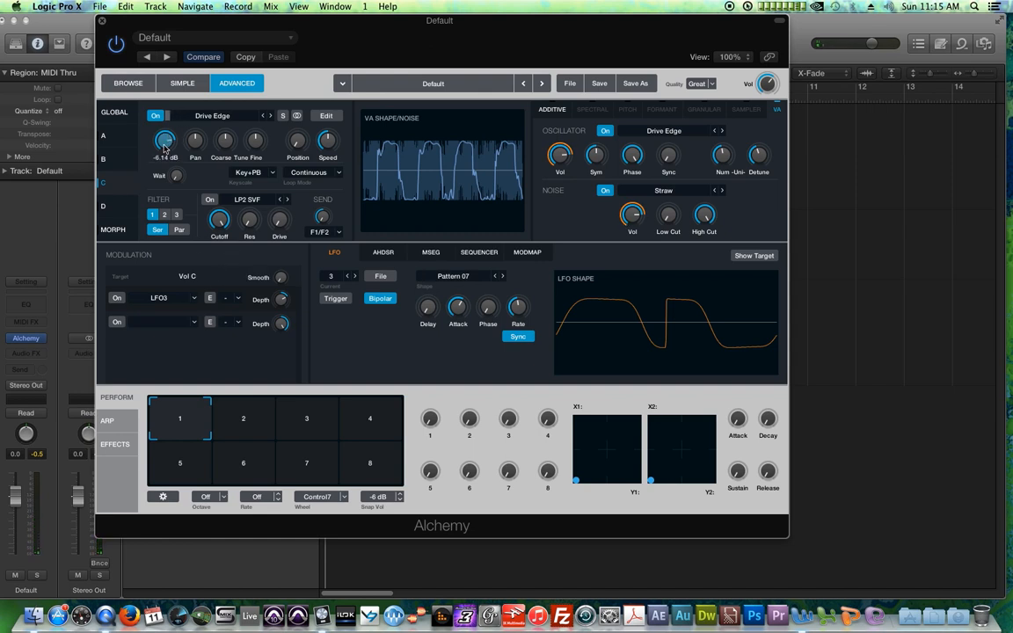
pyautogui.click(561, 158)
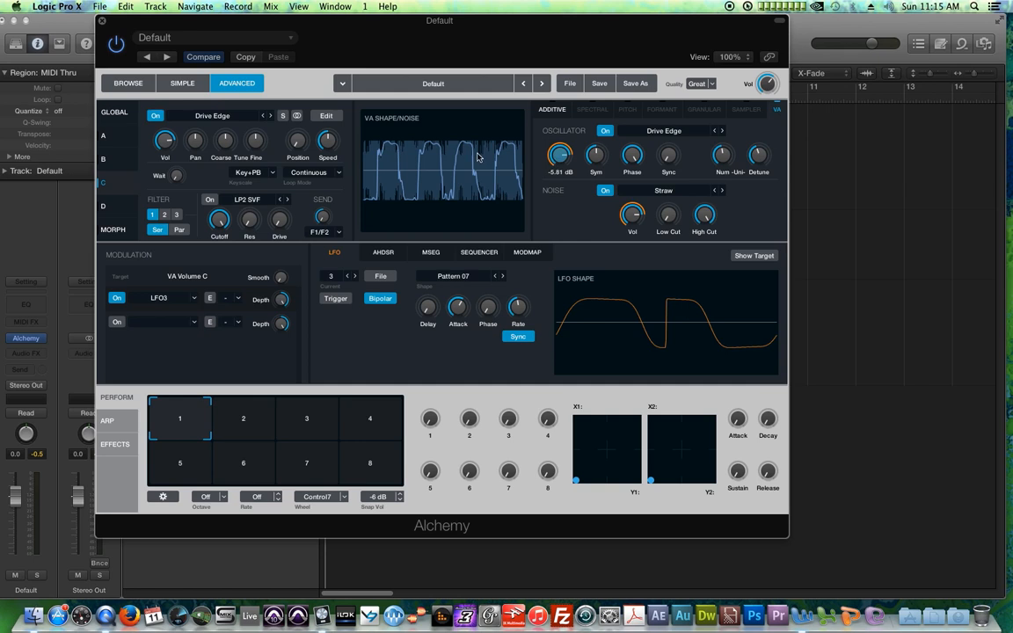
pyautogui.click(122, 112)
pyautogui.click(175, 130)
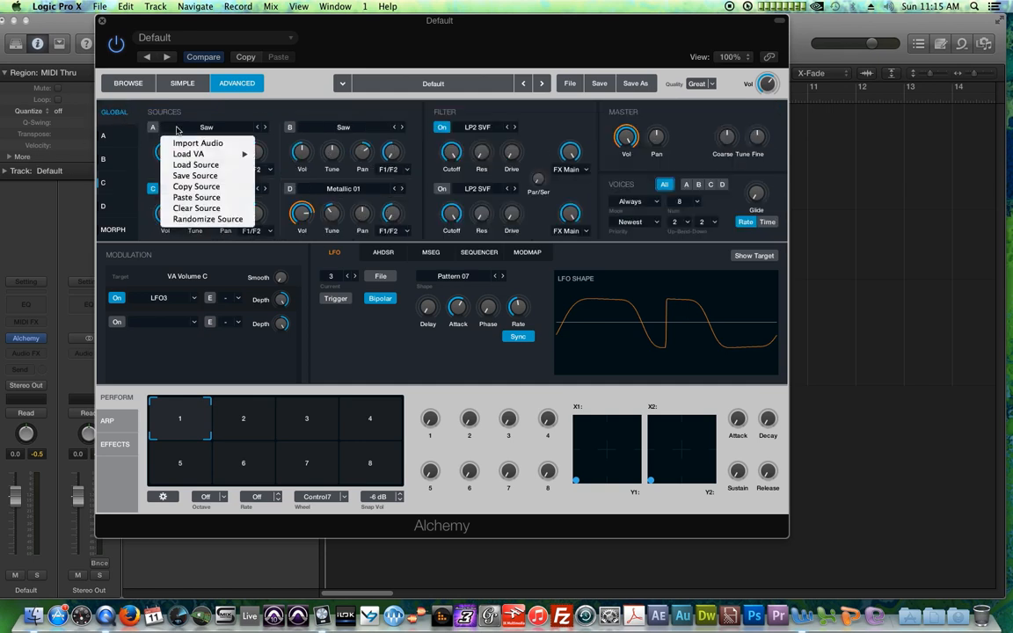
pyautogui.click(238, 119)
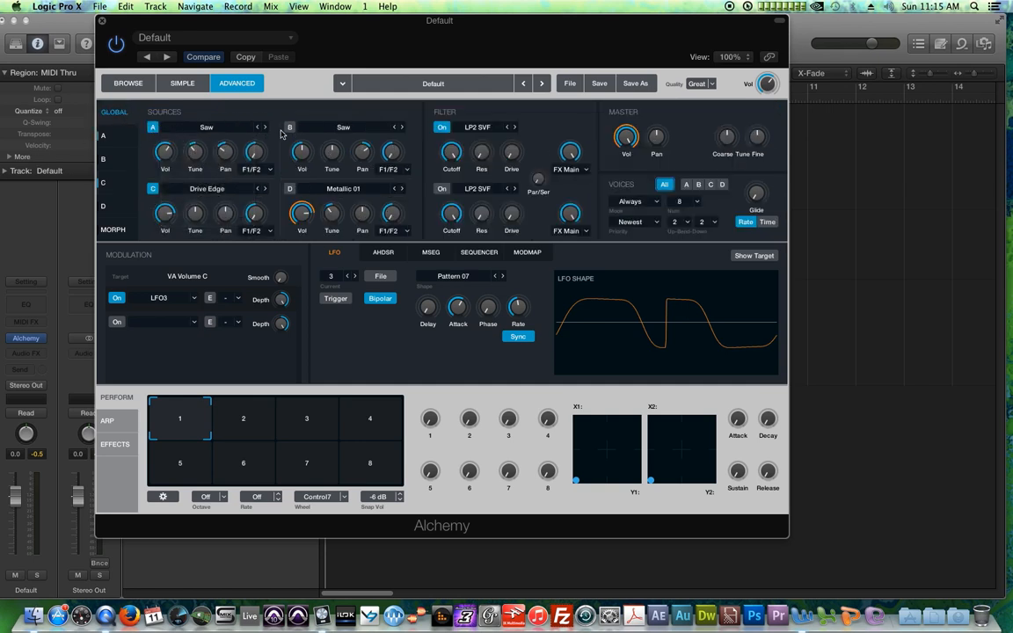
pyautogui.moveTo(291, 226)
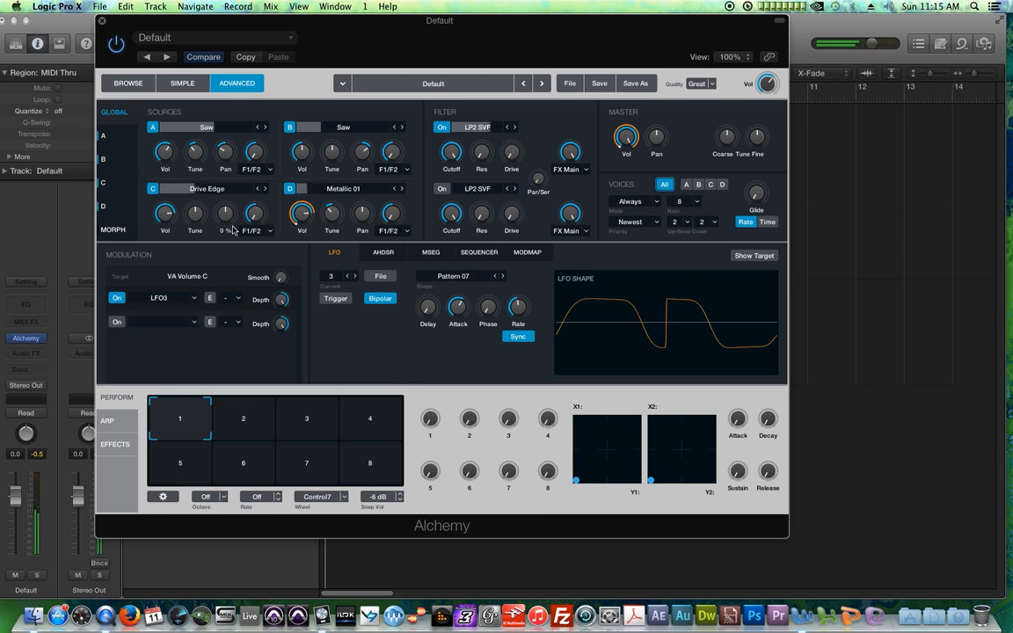
pyautogui.click(103, 182)
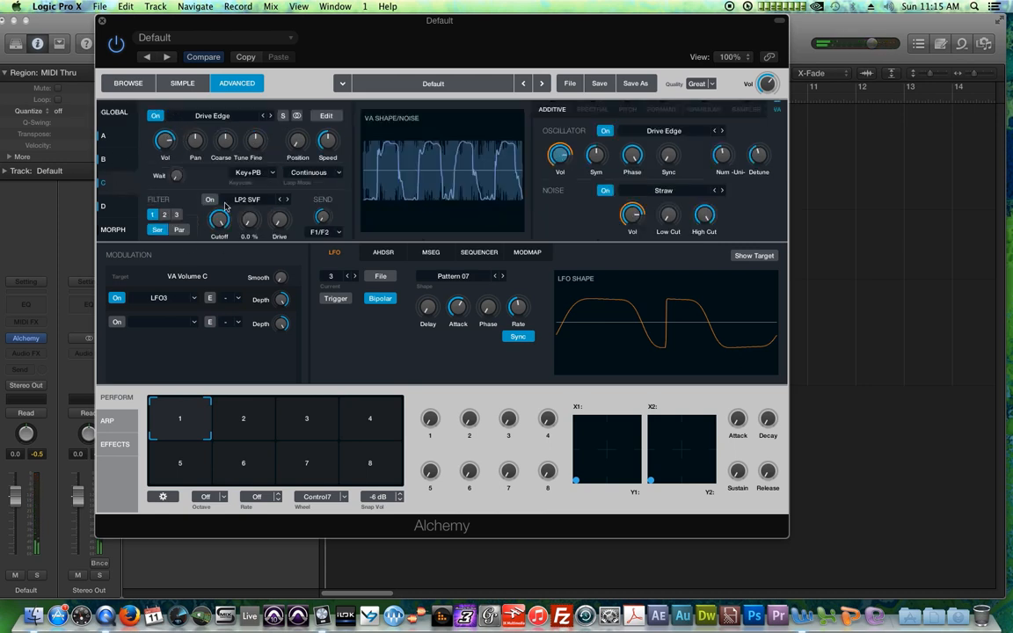
pyautogui.moveTo(567, 175); pyautogui.dragTo(570, 189)
pyautogui.click(104, 107)
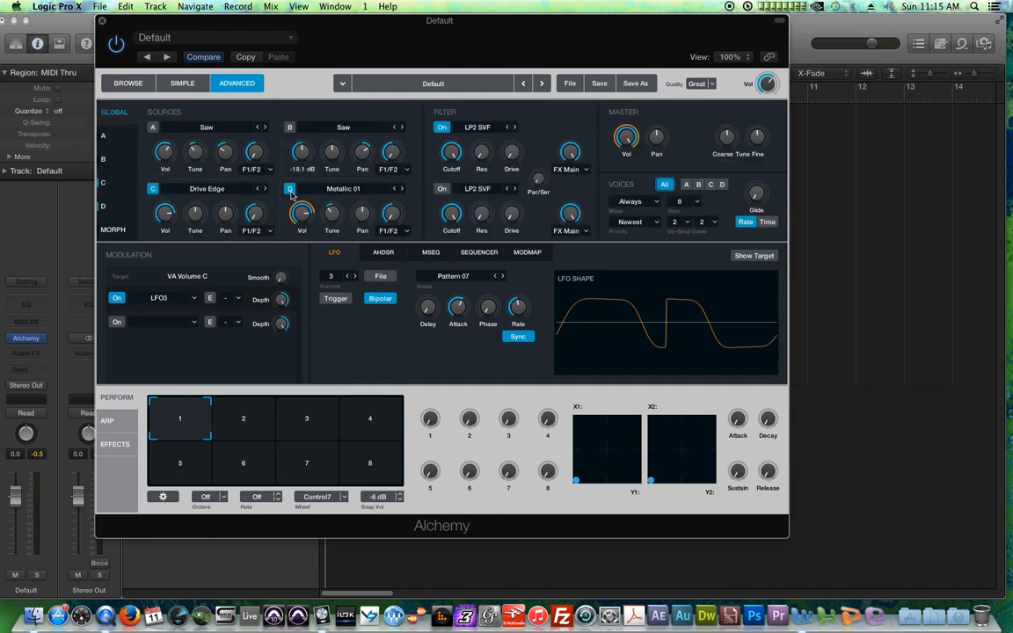
pyautogui.click(104, 182)
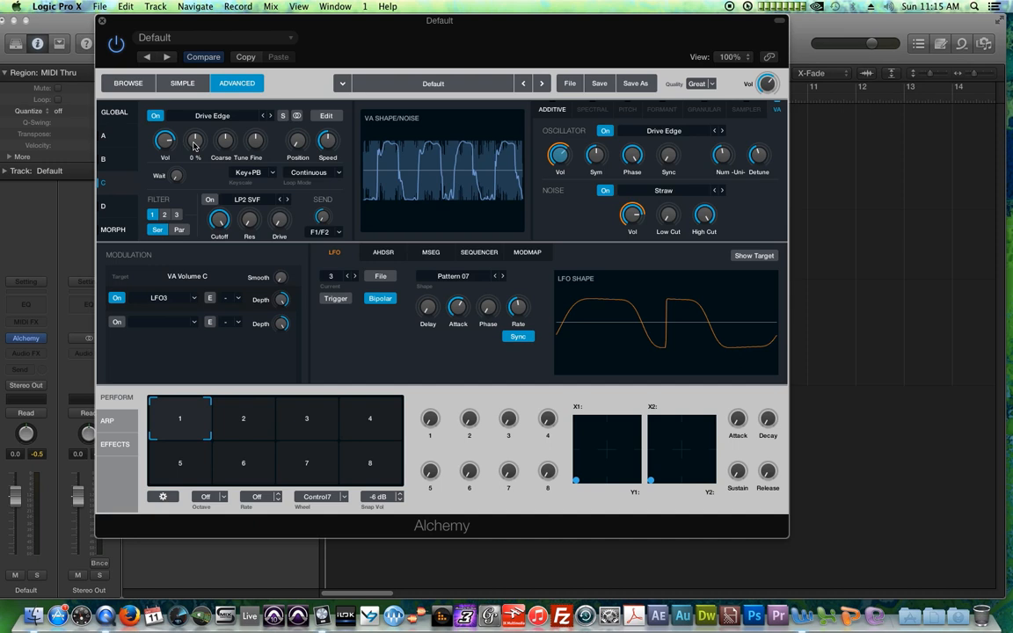
# Step: Assign a new LFO, LFO4, to modulate source C's pan
pyautogui.click(194, 144)
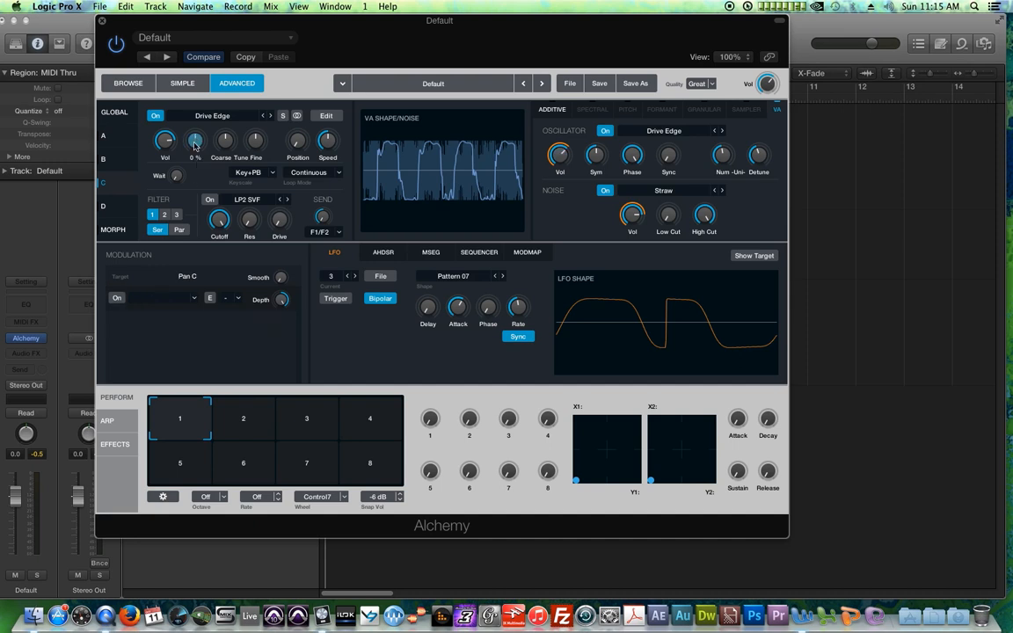
pyautogui.click(174, 300)
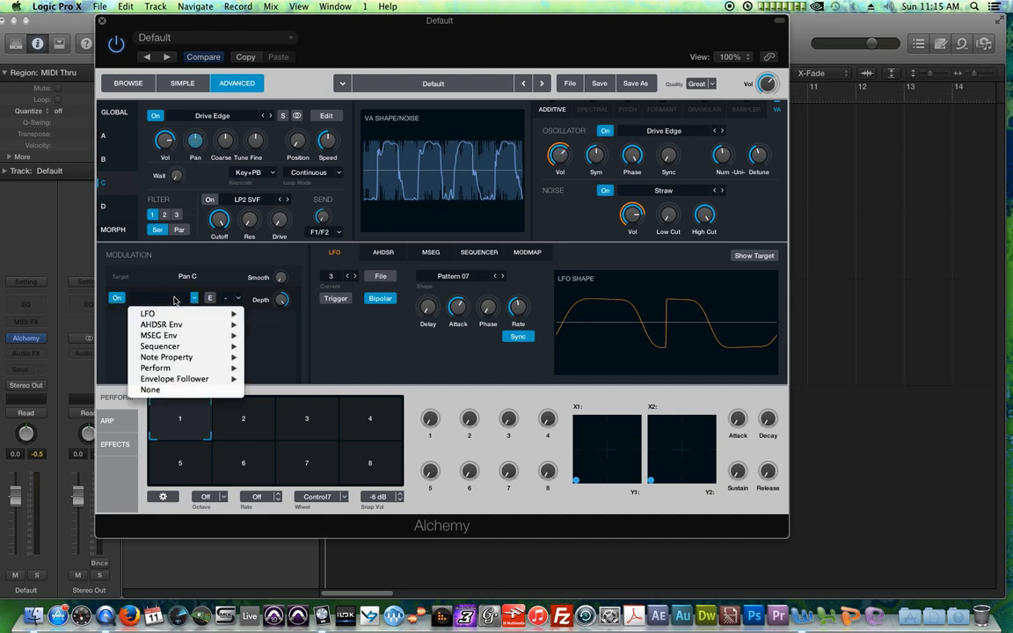
pyautogui.moveTo(176, 313)
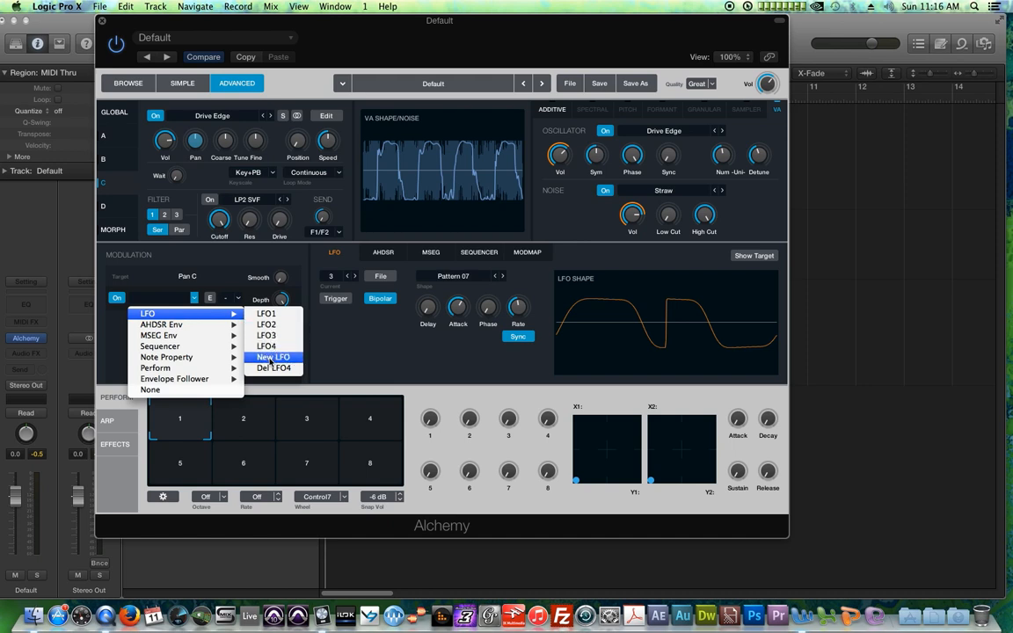
pyautogui.click(353, 356)
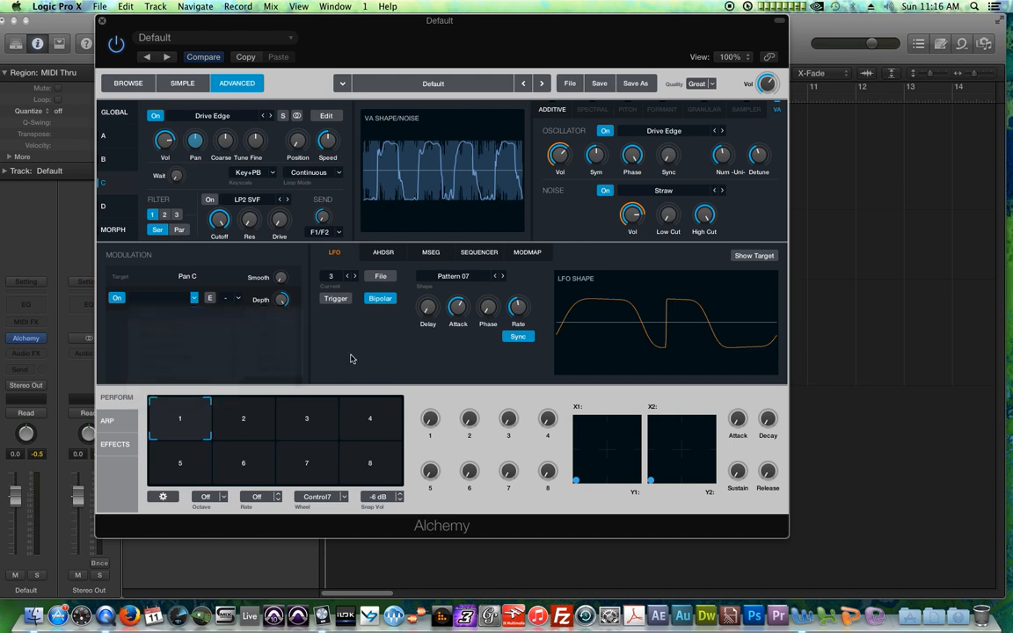
pyautogui.click(350, 280)
pyautogui.click(349, 276)
pyautogui.click(353, 276)
pyautogui.click(353, 276)
pyautogui.click(353, 276)
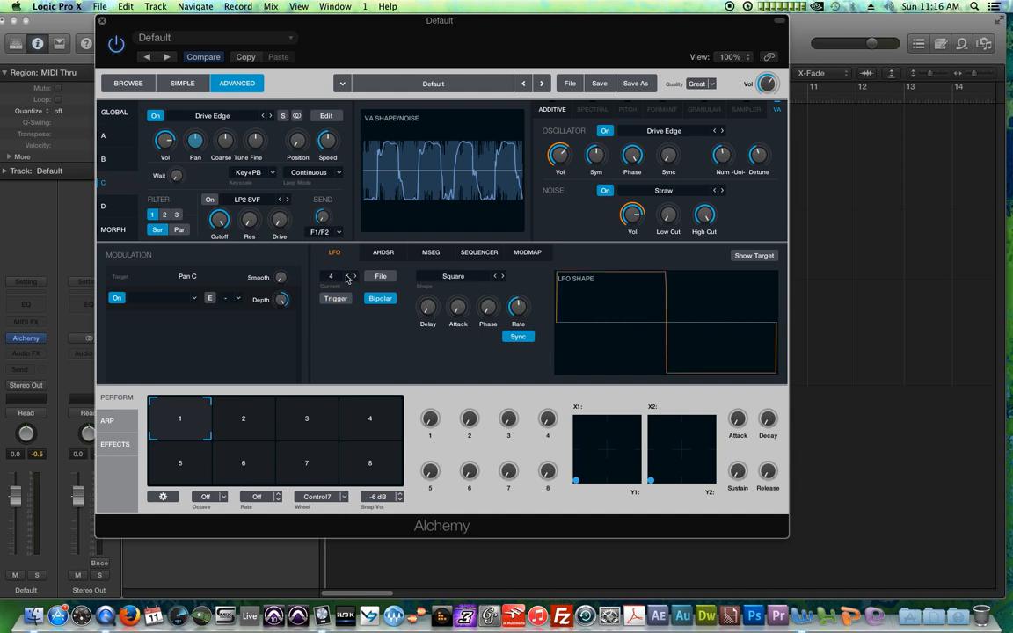
pyautogui.click(194, 298)
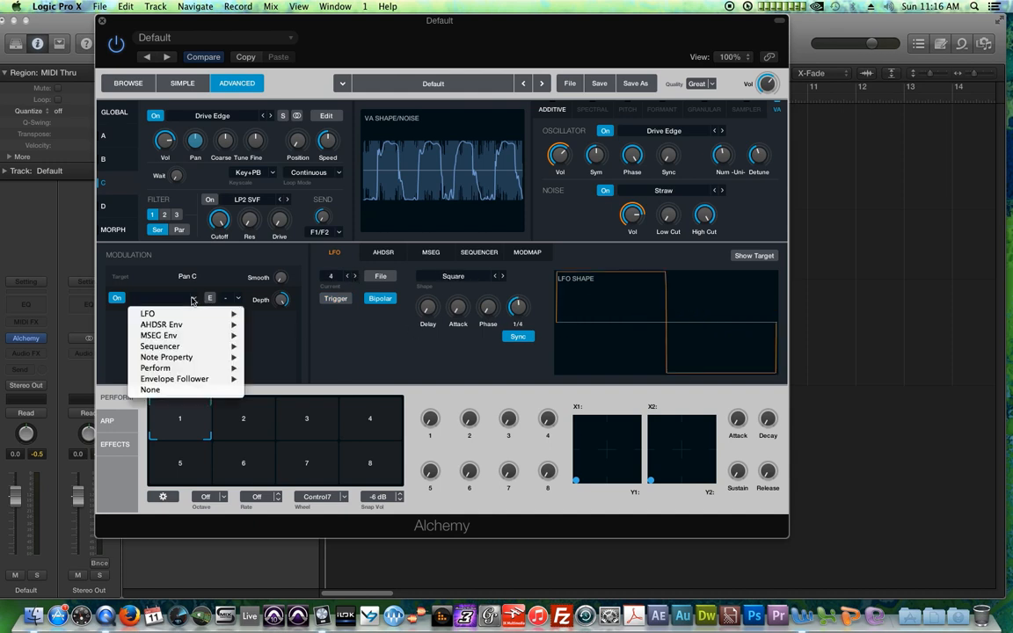
pyautogui.moveTo(211, 314)
pyautogui.click(272, 346)
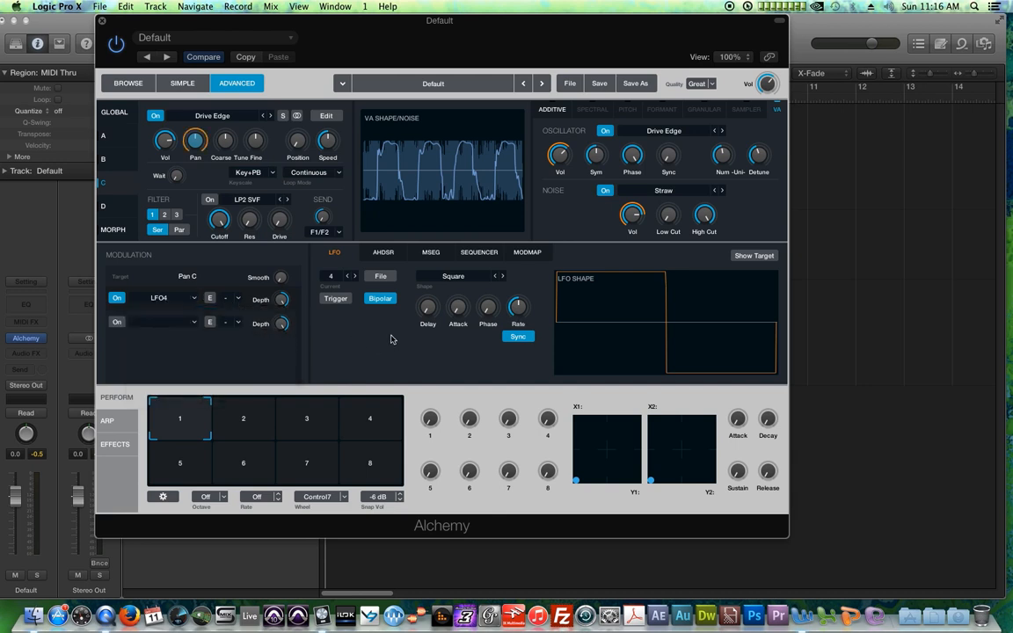
# Step: Set LFO4's shape to Sine and adjust its rate
pyautogui.click(502, 277)
pyautogui.click(496, 276)
pyautogui.click(496, 277)
pyautogui.moveTo(520, 313); pyautogui.dragTo(529, 331)
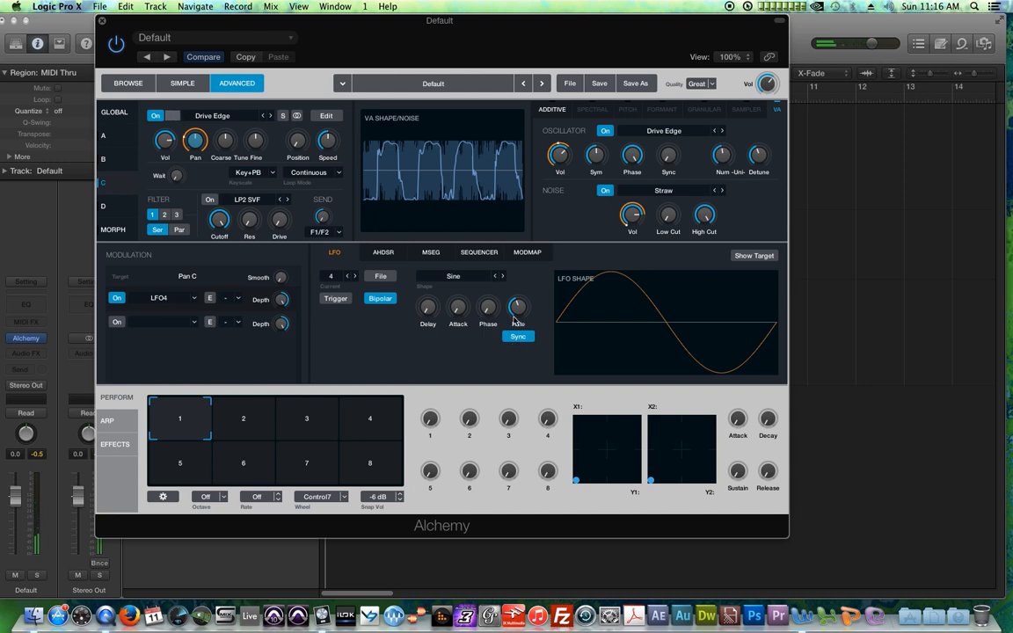
# Step: Switch sources A, B and D on from the global overview and open source D
pyautogui.click(115, 114)
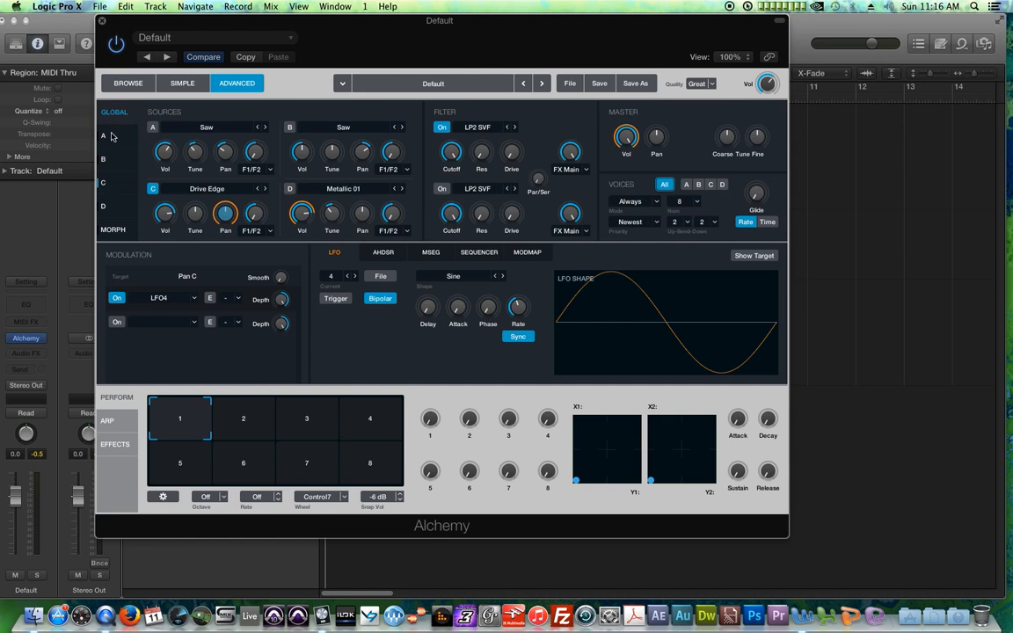
pyautogui.click(153, 127)
pyautogui.click(289, 128)
pyautogui.click(290, 188)
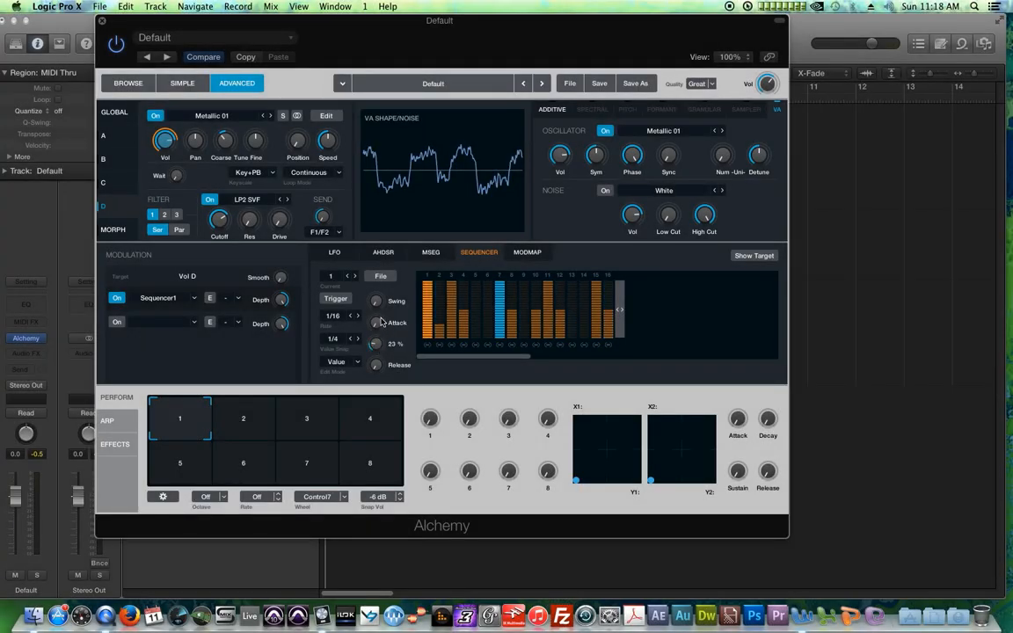
# Step: Adjust the Swing, Attack and Sustain knobs of source D's volume sequencer
pyautogui.moveTo(375, 344); pyautogui.dragTo(372, 264)
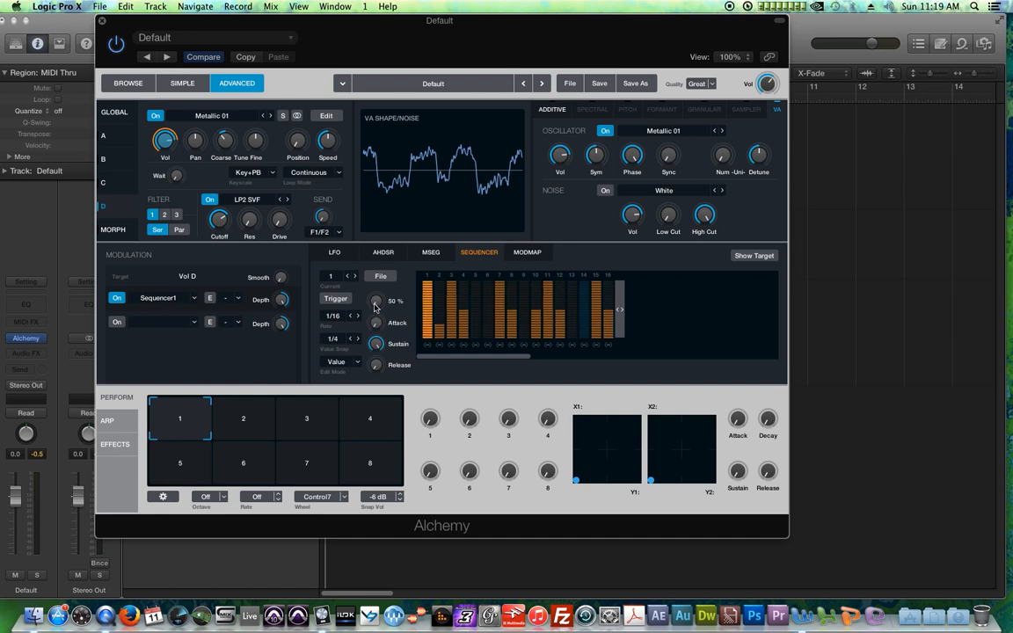
pyautogui.moveTo(380, 326); pyautogui.dragTo(388, 265)
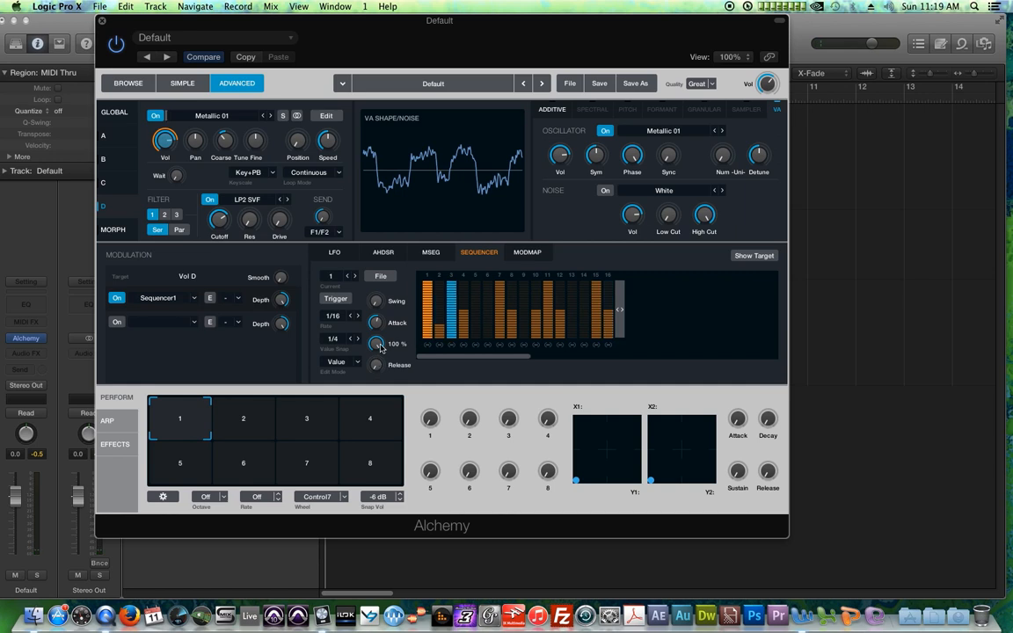
pyautogui.moveTo(384, 372); pyautogui.dragTo(389, 401)
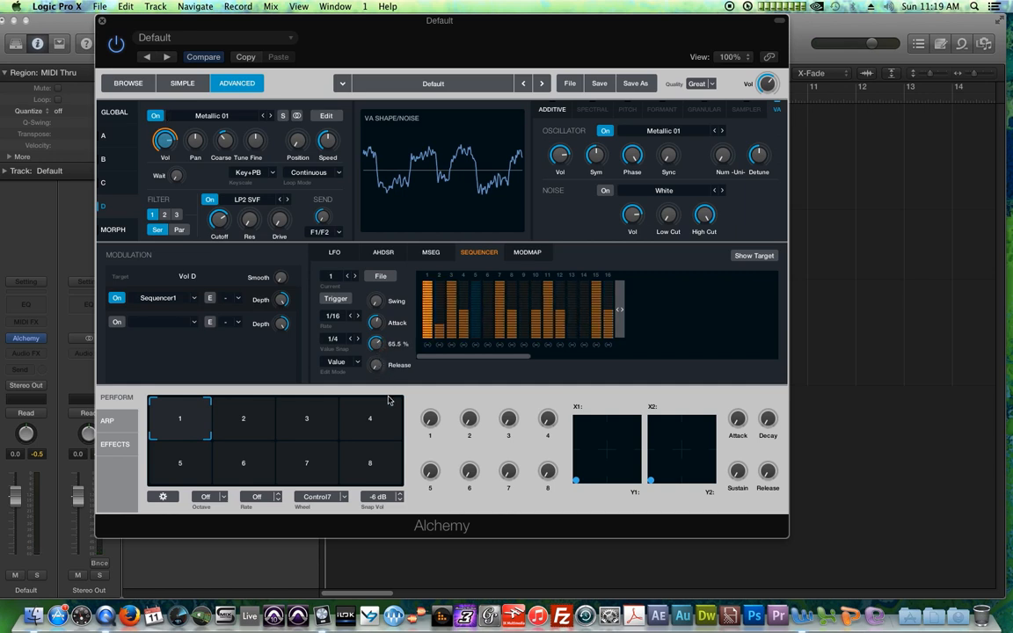
pyautogui.moveTo(375, 347); pyautogui.dragTo(384, 389)
pyautogui.moveTo(394, 312); pyautogui.dragTo(384, 412)
pyautogui.moveTo(377, 367); pyautogui.dragTo(378, 319)
pyautogui.moveTo(378, 344); pyautogui.dragTo(361, 305)
pyautogui.moveTo(381, 367); pyautogui.dragTo(394, 525)
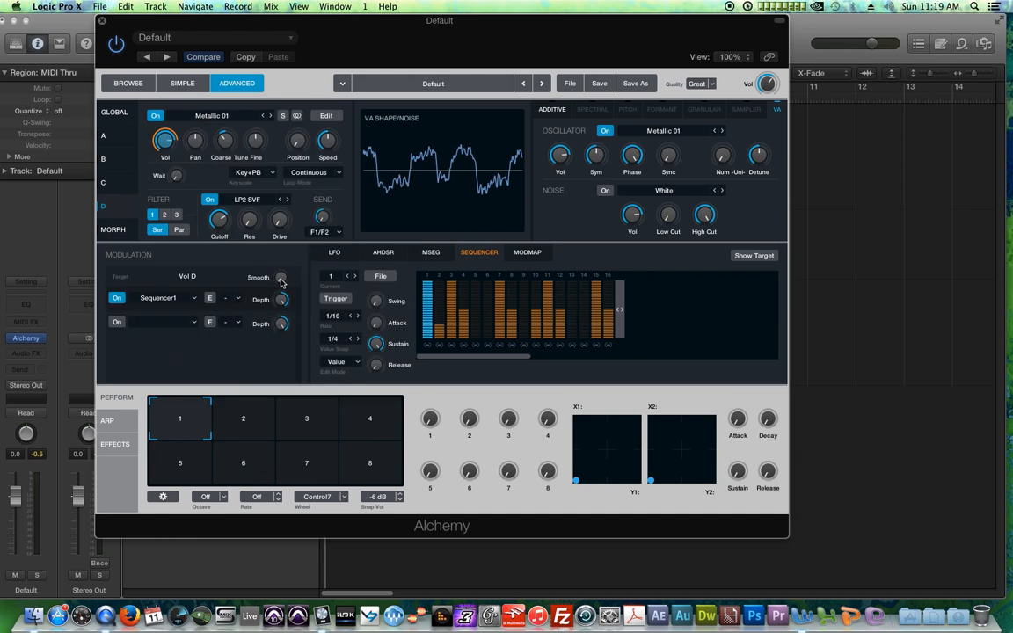
# Step: Raise the Smooth amount on source D's volume modulation and close the Alchemy window
pyautogui.moveTo(281, 281); pyautogui.dragTo(281, 269)
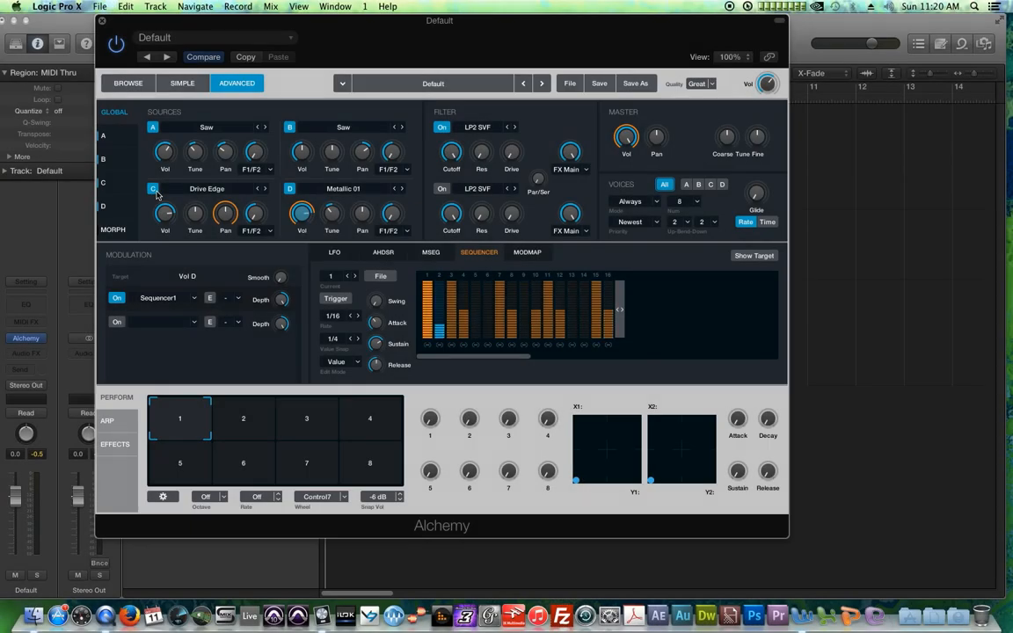
pyautogui.click(101, 20)
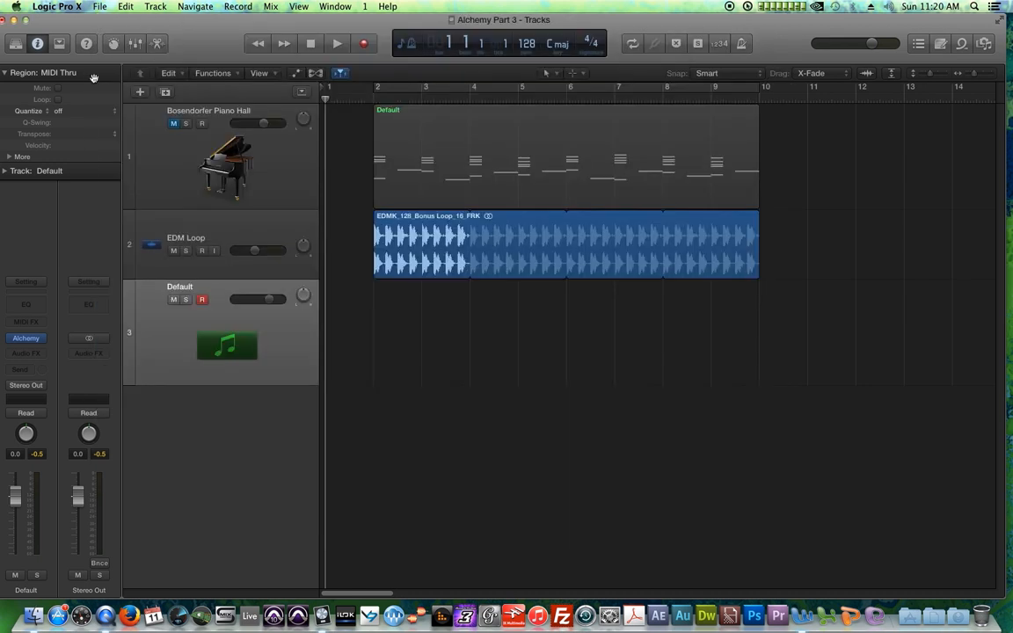
# Step: Move the Default MIDI region onto the Default Alchemy track and delete the Bosendorfer Piano Hall track
pyautogui.click(450, 165)
pyautogui.moveTo(405, 141); pyautogui.dragTo(406, 317)
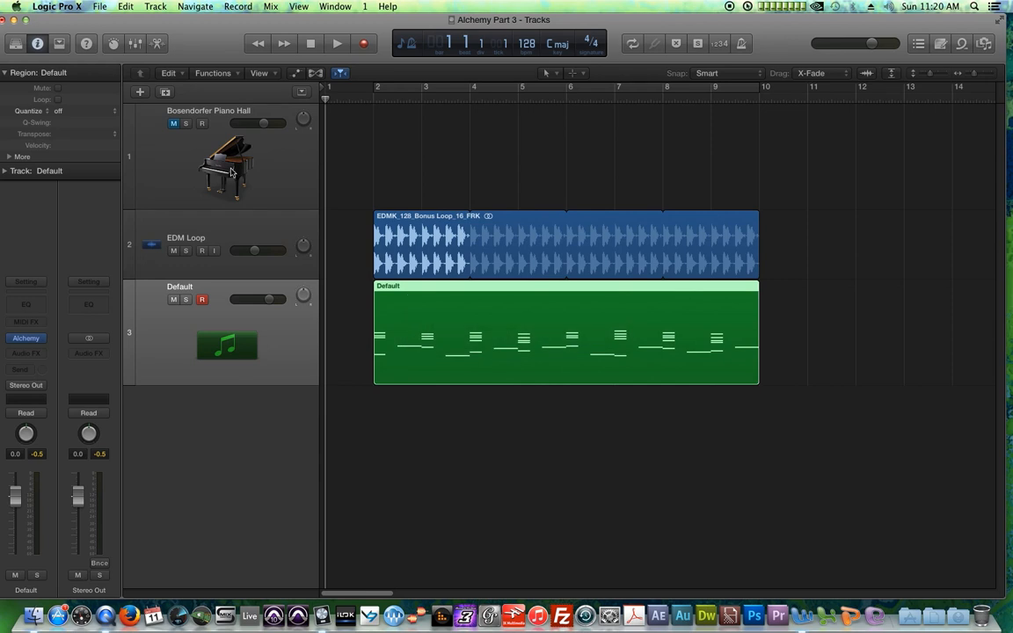
pyautogui.click(231, 170)
pyautogui.press('super+BackSpace')
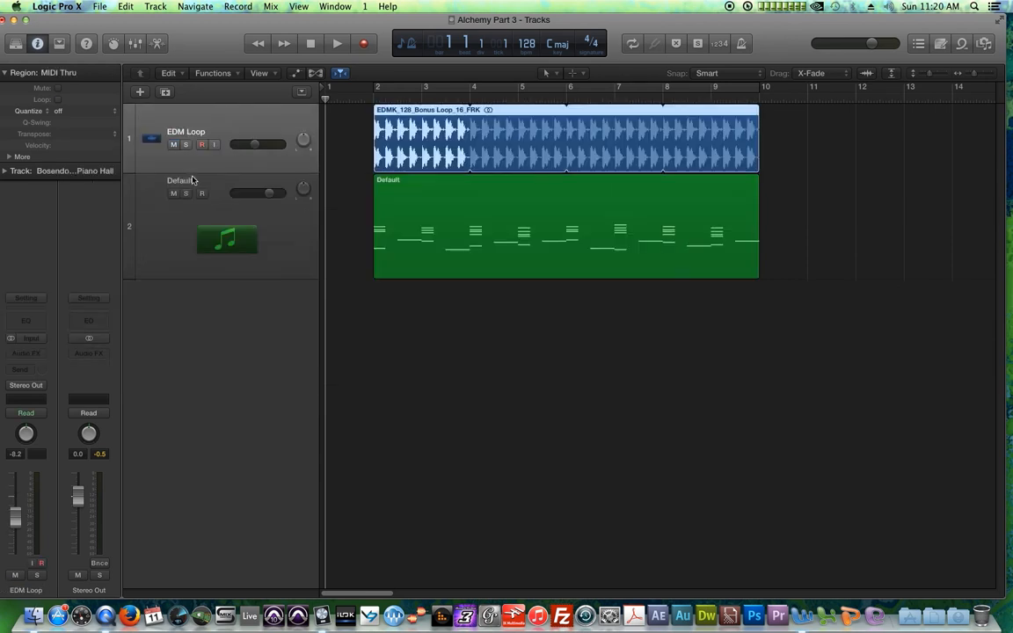
# Step: Rename the Default instrument track to Alchemy
pyautogui.click(121, 268)
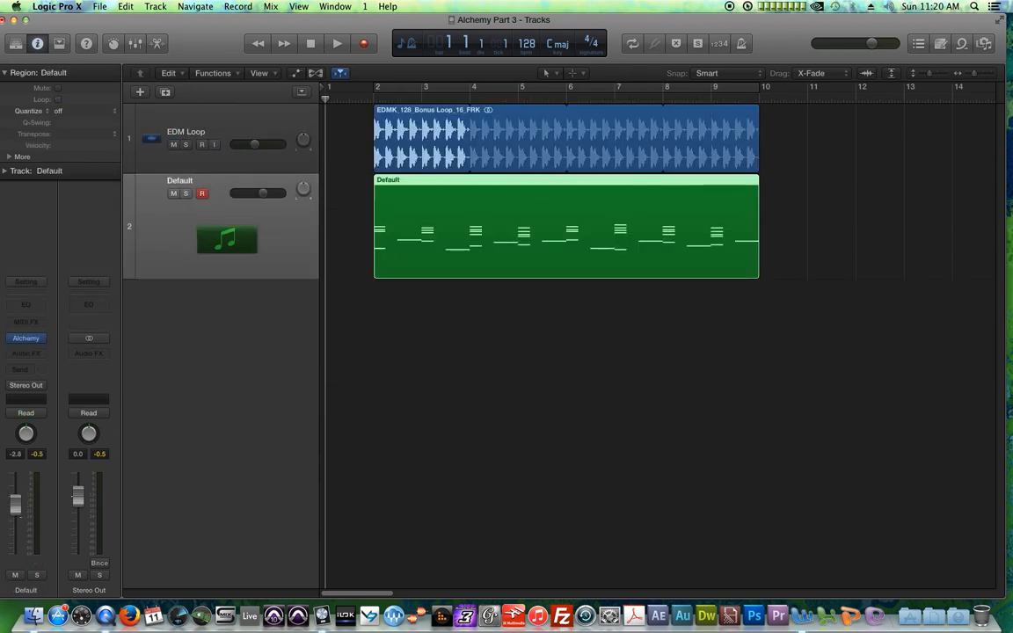
pyautogui.doubleClick(180, 180)
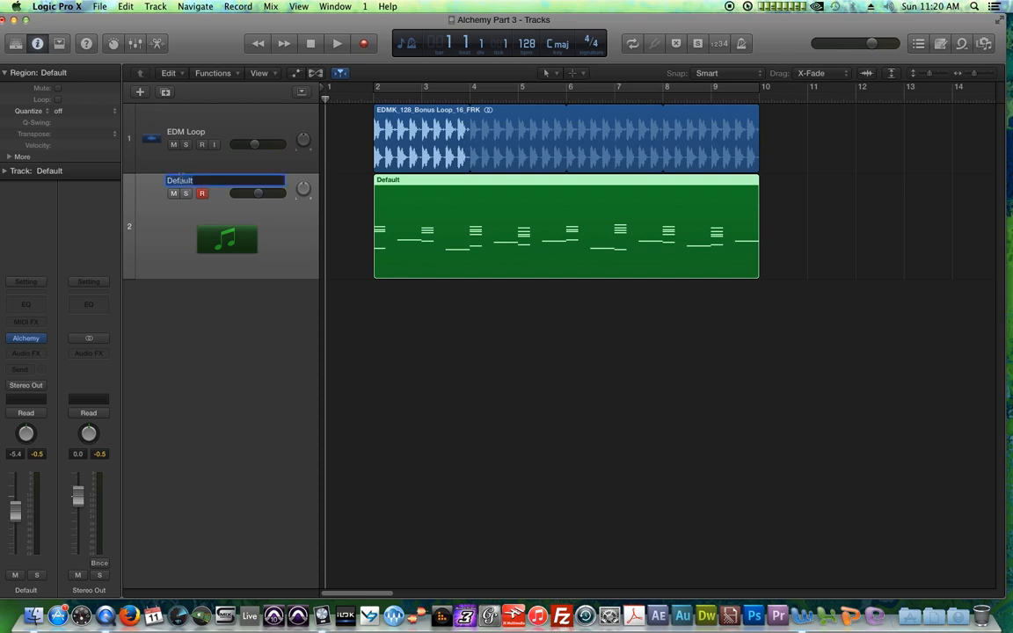
pyautogui.press('Return')
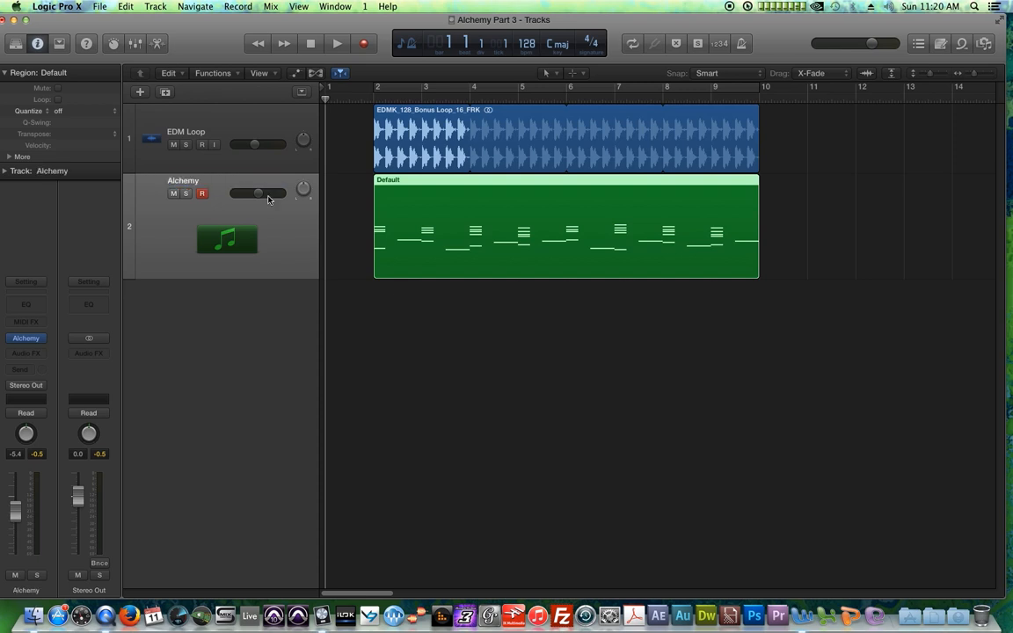
# Step: Enlarge the track height, play the project and lower the Alchemy track's volume fader to about -7.4 dB
pyautogui.click(937, 72)
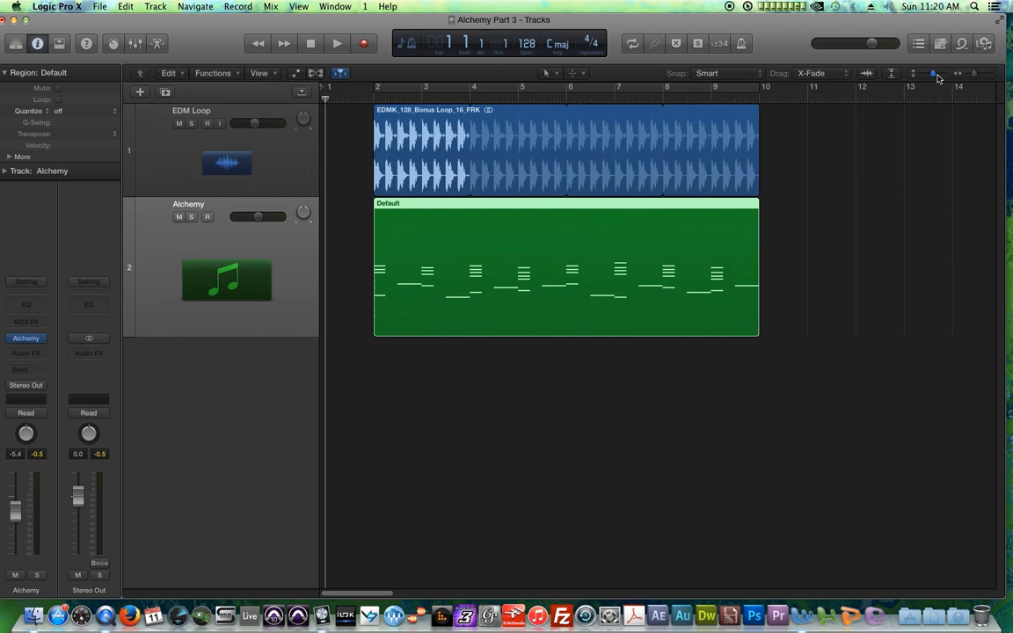
pyautogui.press('space')
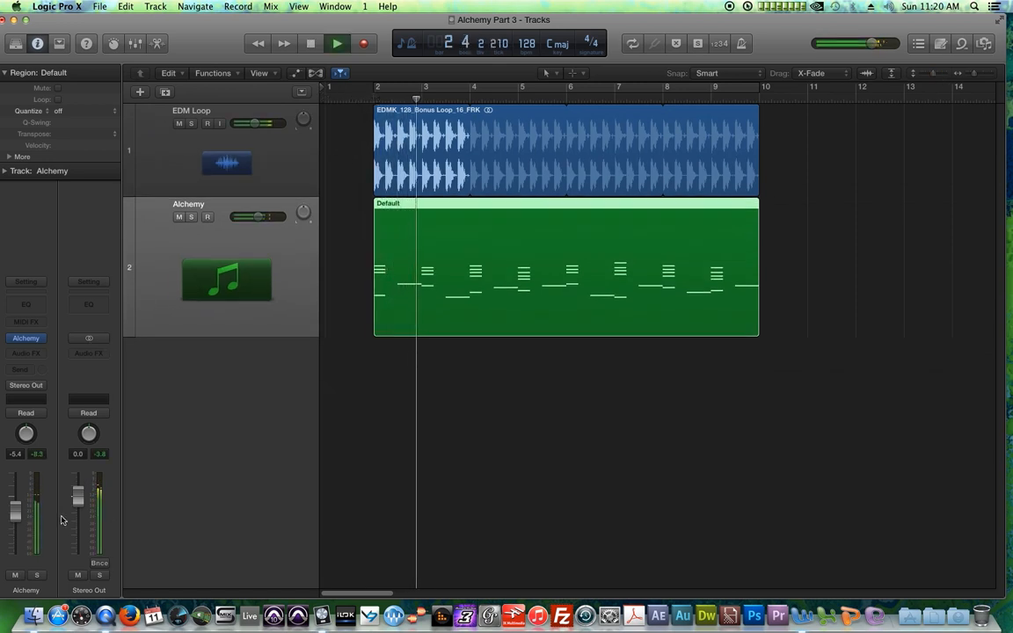
pyautogui.moveTo(19, 519); pyautogui.dragTo(20, 525)
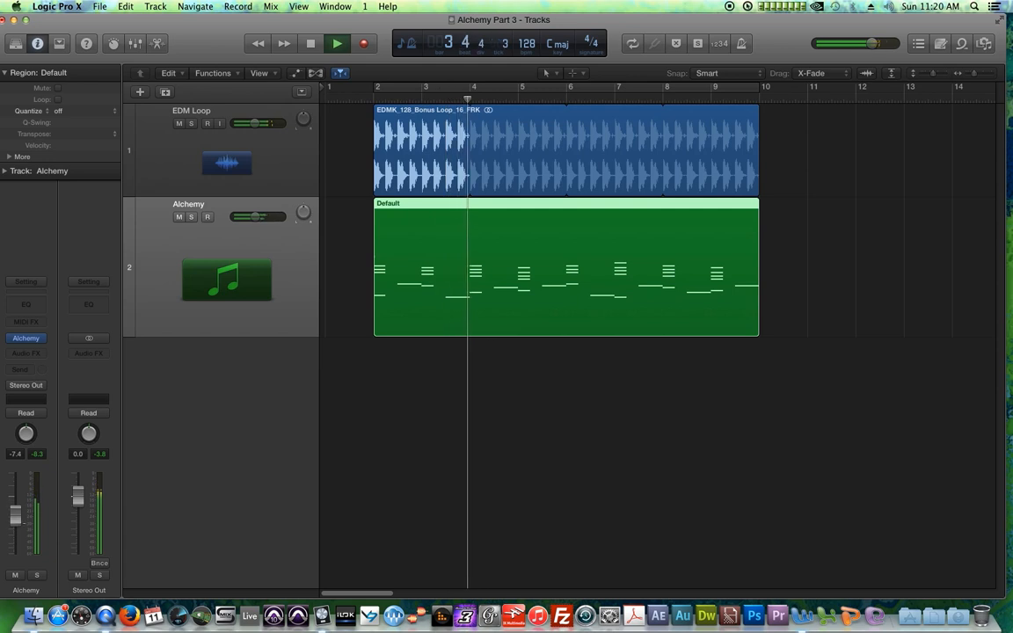
pyautogui.click(580, 384)
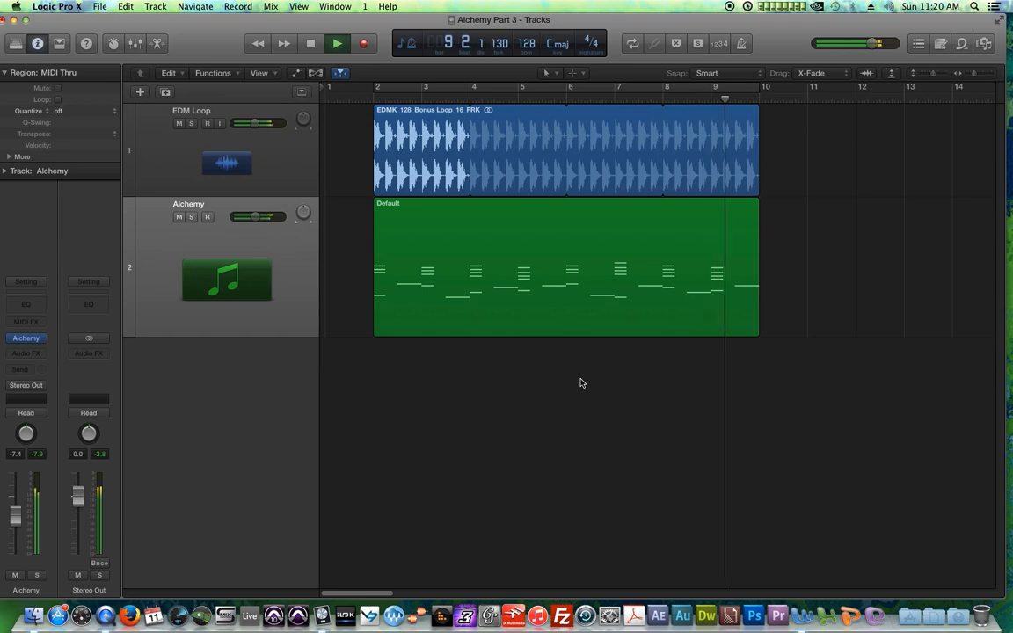
pyautogui.press('space')
# Step: Open the Default region and transpose all its notes up one octave
pyautogui.doubleClick(476, 258)
pyautogui.press('super+a')
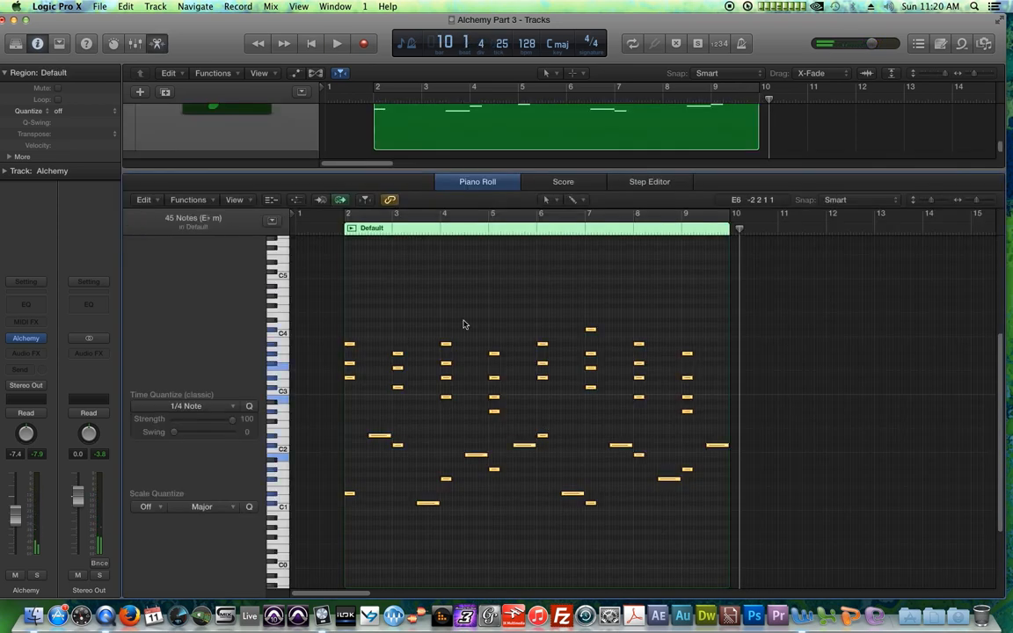
pyautogui.hotkey('shift', 'alt', 'Up')
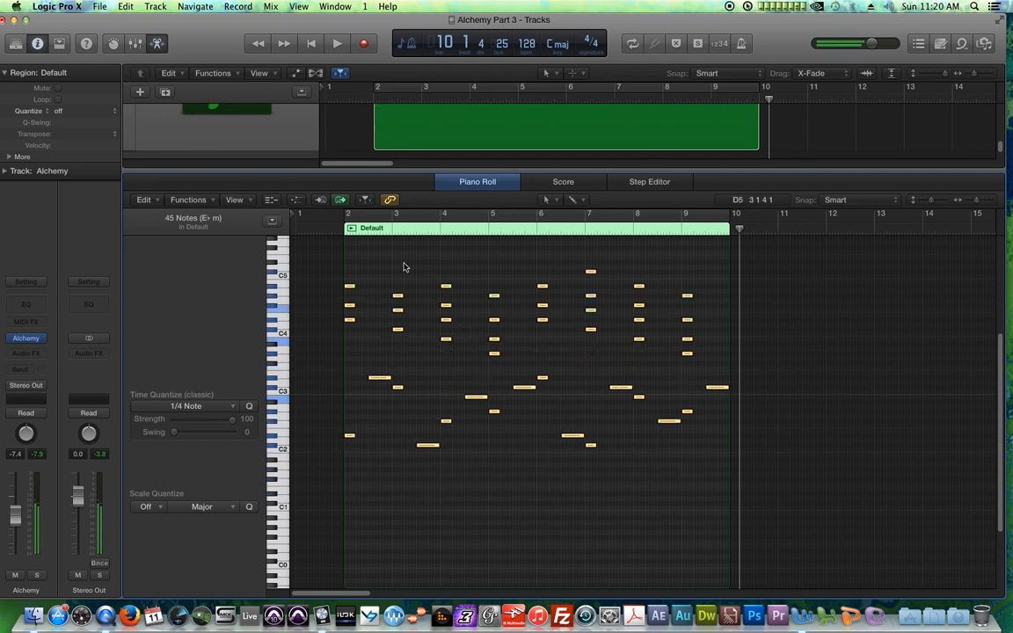
pyautogui.press('p')
# Step: Play the arrangement from the region's start with cycle mode turned on
pyautogui.click(371, 98)
pyautogui.press('space')
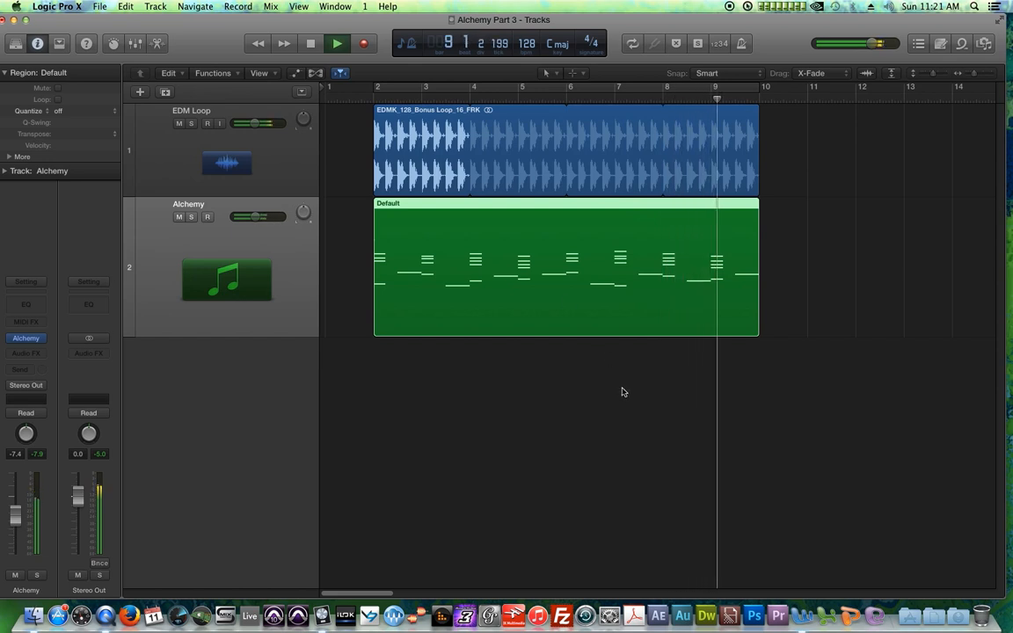
pyautogui.press('c')
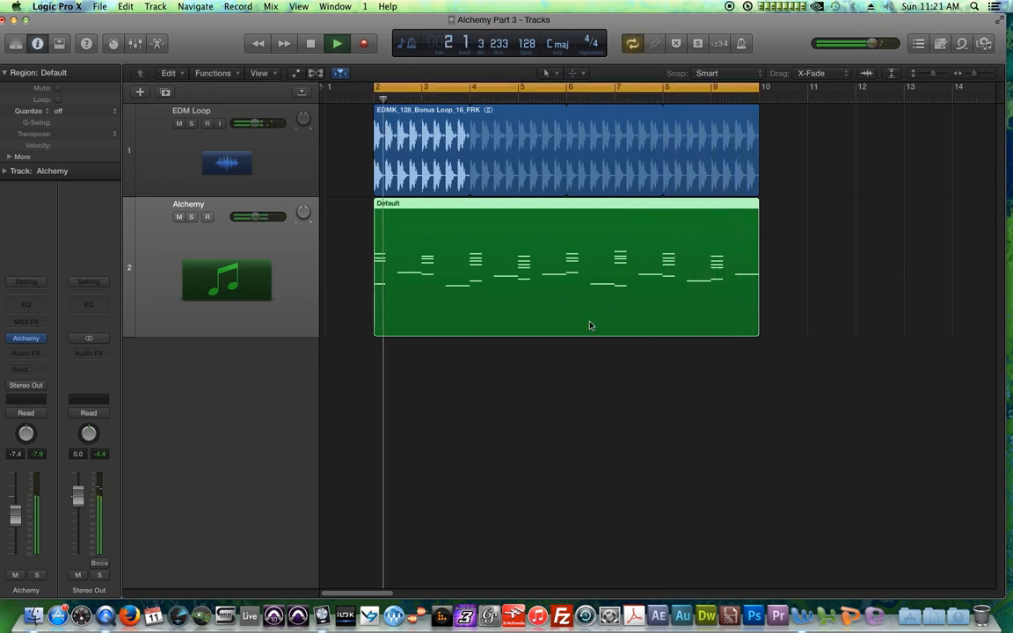
pyautogui.click(345, 273)
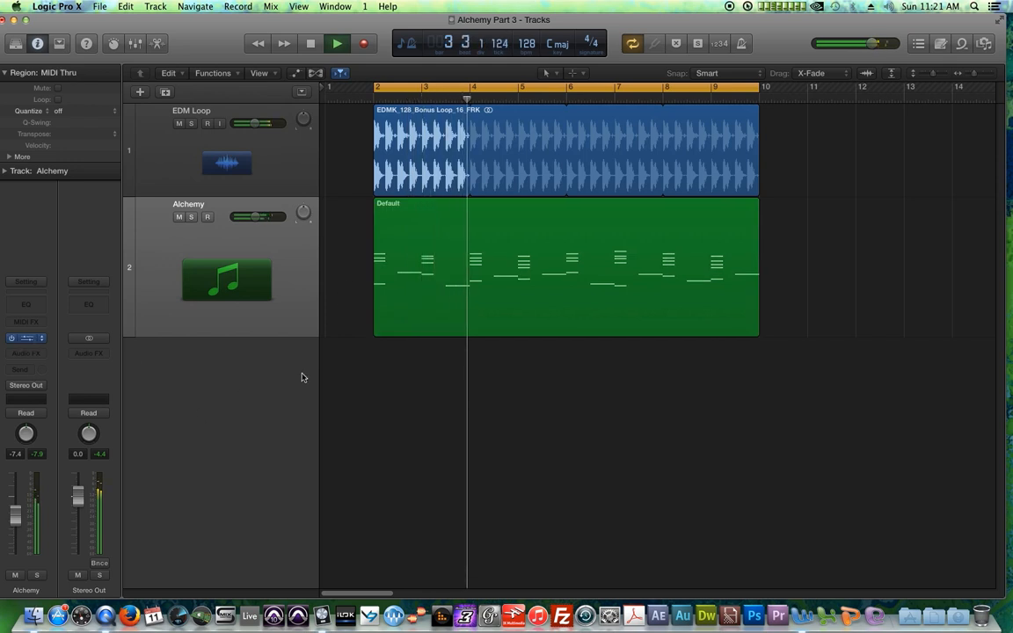
# Step: Open Alchemy and reshape the master volume AHDSR envelope's Sustain, Hold, Release and Attack
pyautogui.press('v')
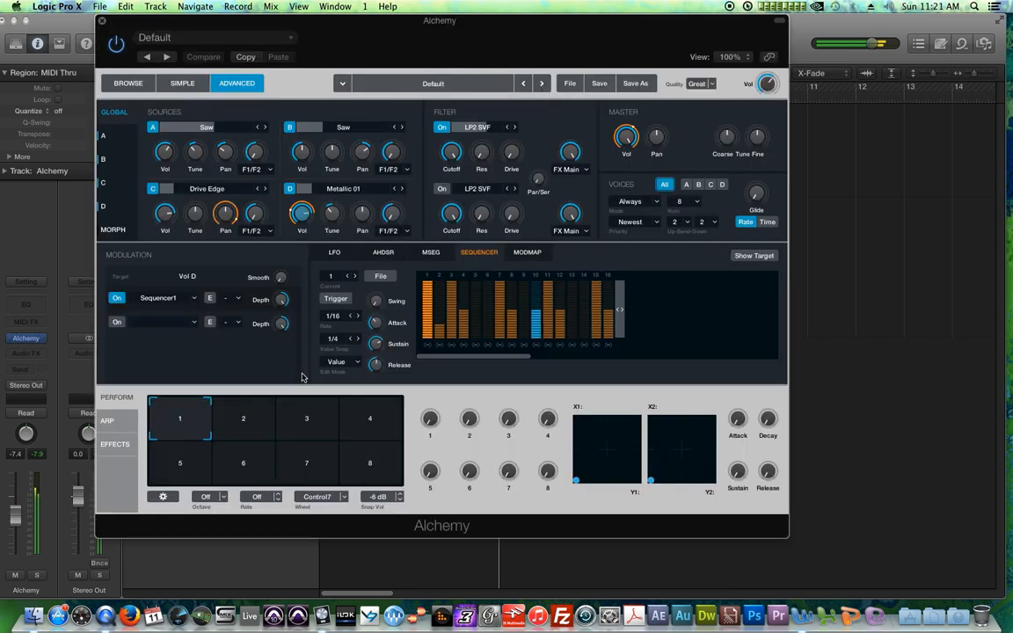
pyautogui.click(626, 141)
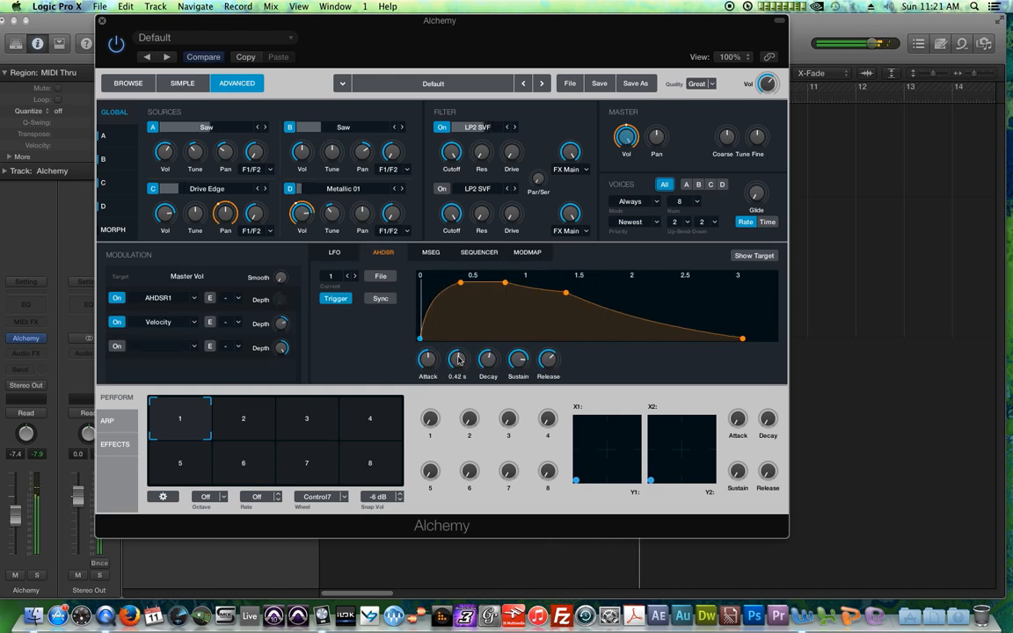
pyautogui.moveTo(518, 358); pyautogui.dragTo(523, 332)
pyautogui.moveTo(462, 363); pyautogui.dragTo(479, 409)
pyautogui.moveTo(548, 358); pyautogui.dragTo(549, 375)
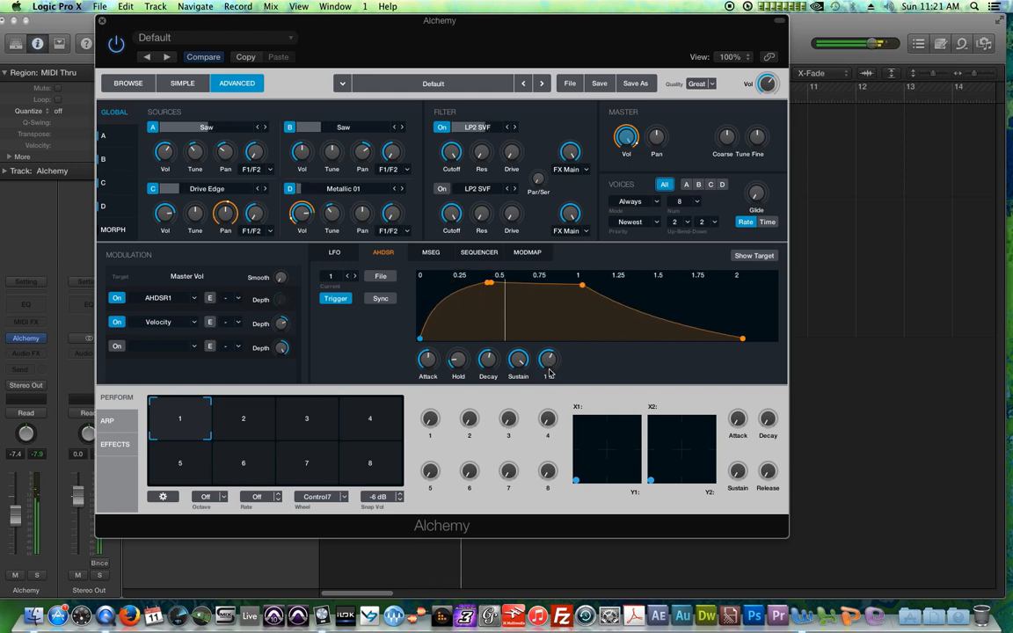
pyautogui.moveTo(428, 359); pyautogui.dragTo(428, 366)
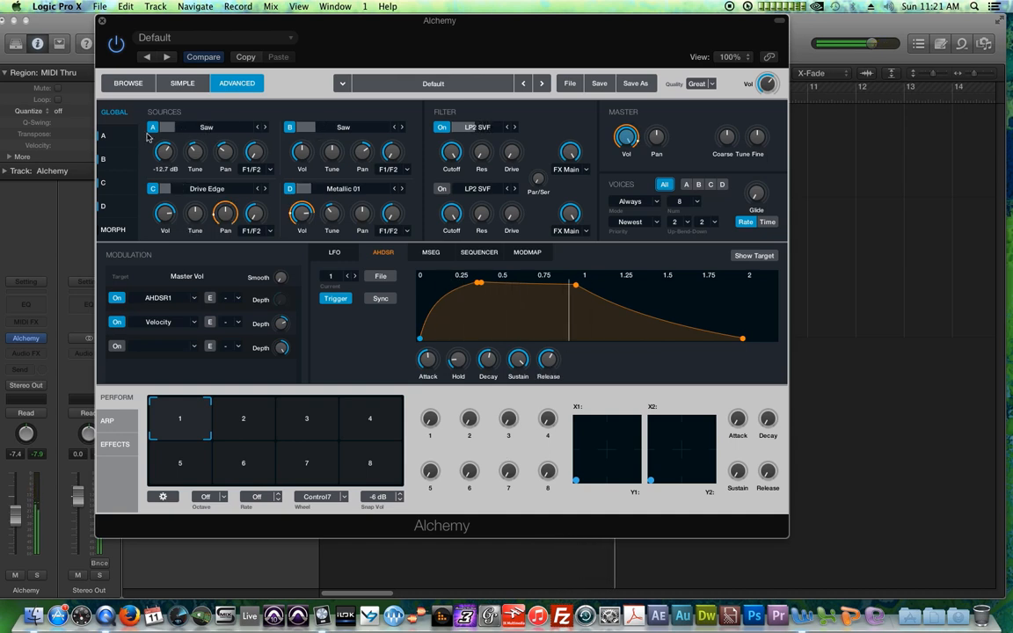
# Step: Lower the volumes of sources A and B to about -17 dB
pyautogui.moveTo(171, 164); pyautogui.dragTo(174, 170)
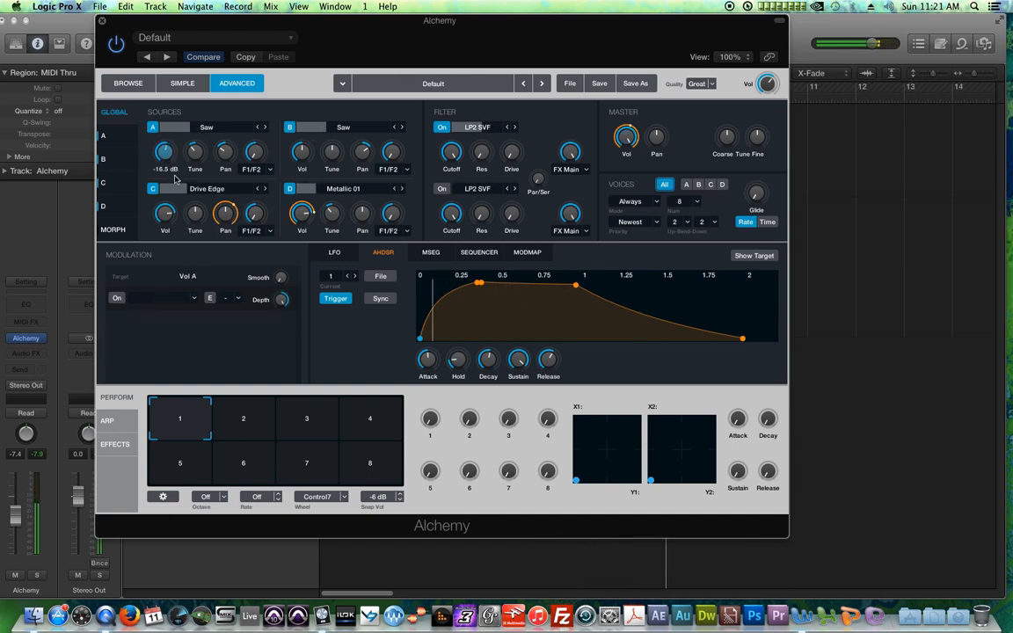
pyautogui.moveTo(303, 162); pyautogui.dragTo(307, 167)
pyautogui.moveTo(166, 161); pyautogui.dragTo(168, 165)
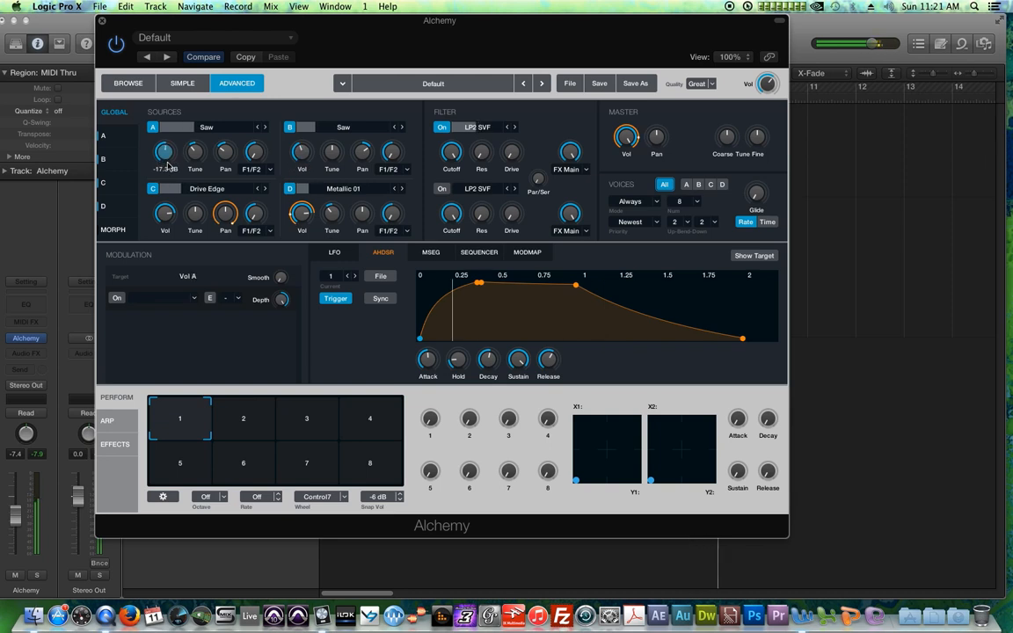
pyautogui.moveTo(303, 163); pyautogui.dragTo(304, 166)
# Step: Lower the source filter cutoff on the source page, then return to the global overview
pyautogui.click(116, 135)
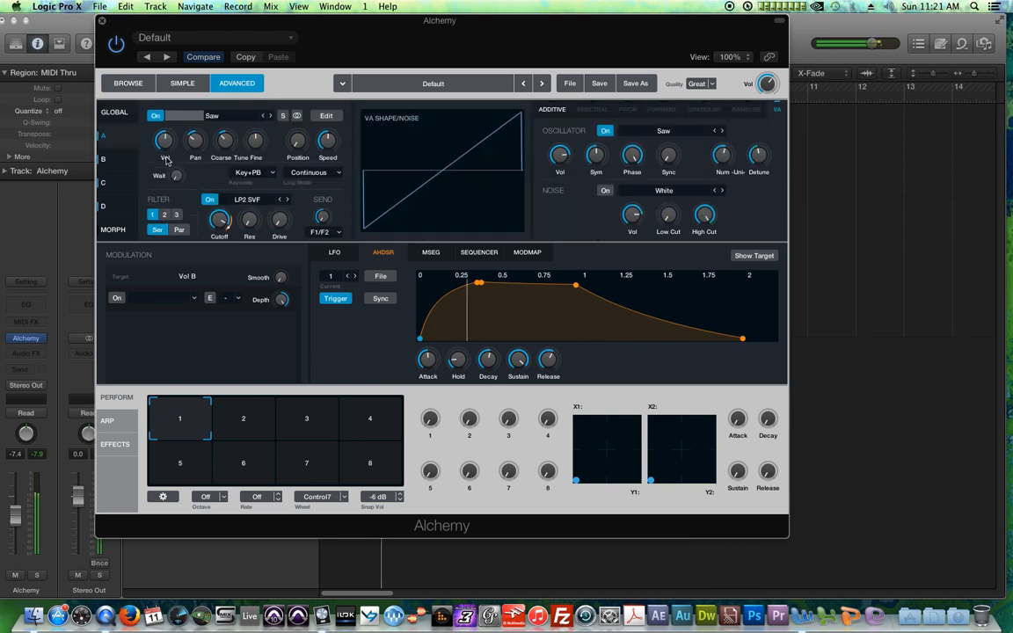
pyautogui.moveTo(220, 221); pyautogui.dragTo(225, 229)
pyautogui.click(123, 162)
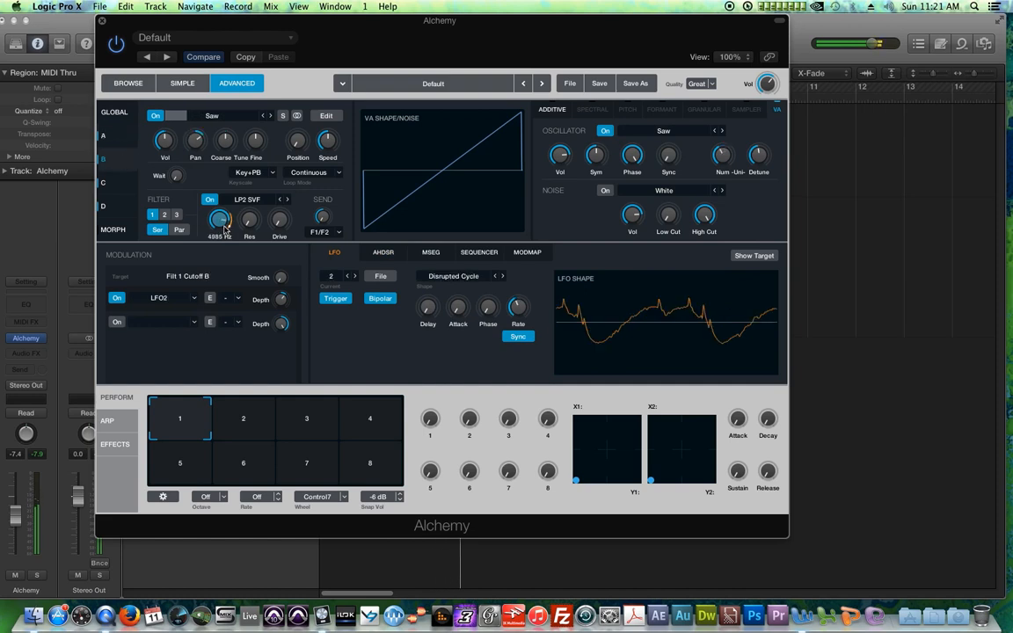
pyautogui.click(113, 119)
# Step: Select the global filter 1 resonance and cutoff and nudge the cutoff up slightly
pyautogui.click(454, 157)
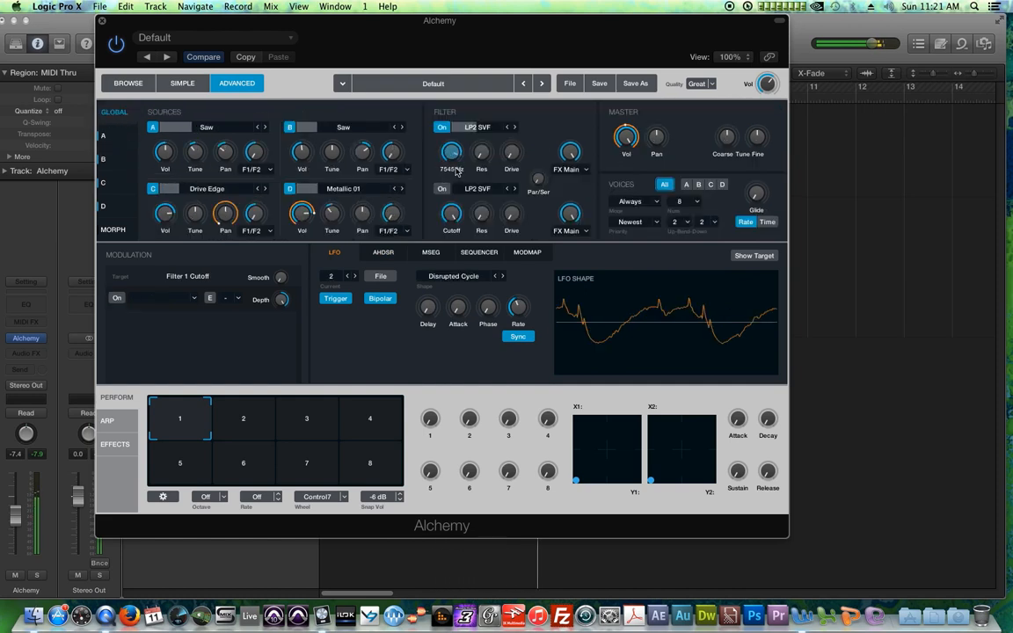
pyautogui.click(483, 149)
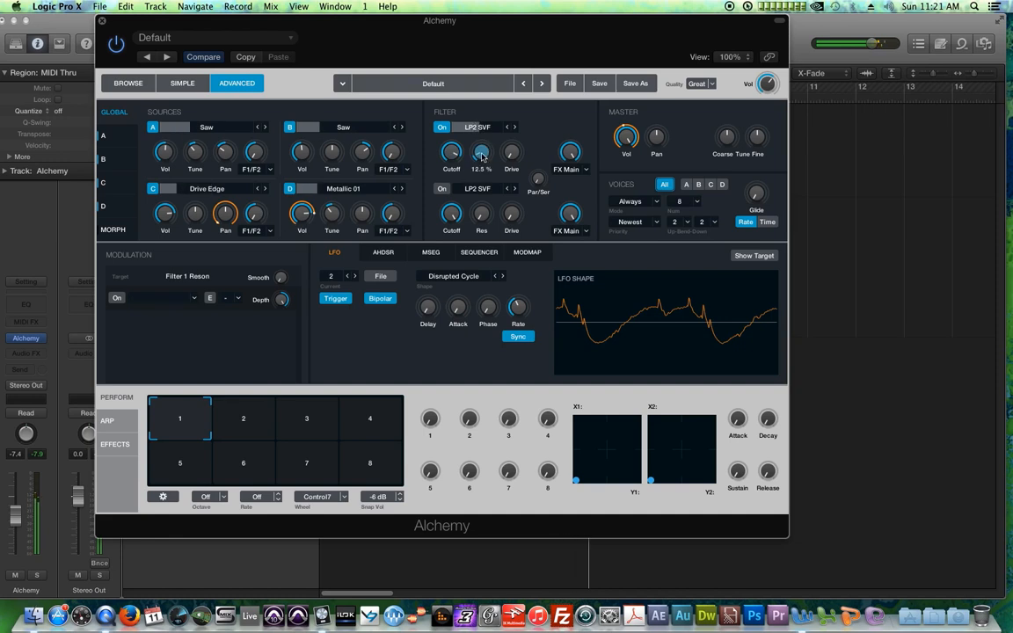
pyautogui.moveTo(448, 159); pyautogui.dragTo(451, 155)
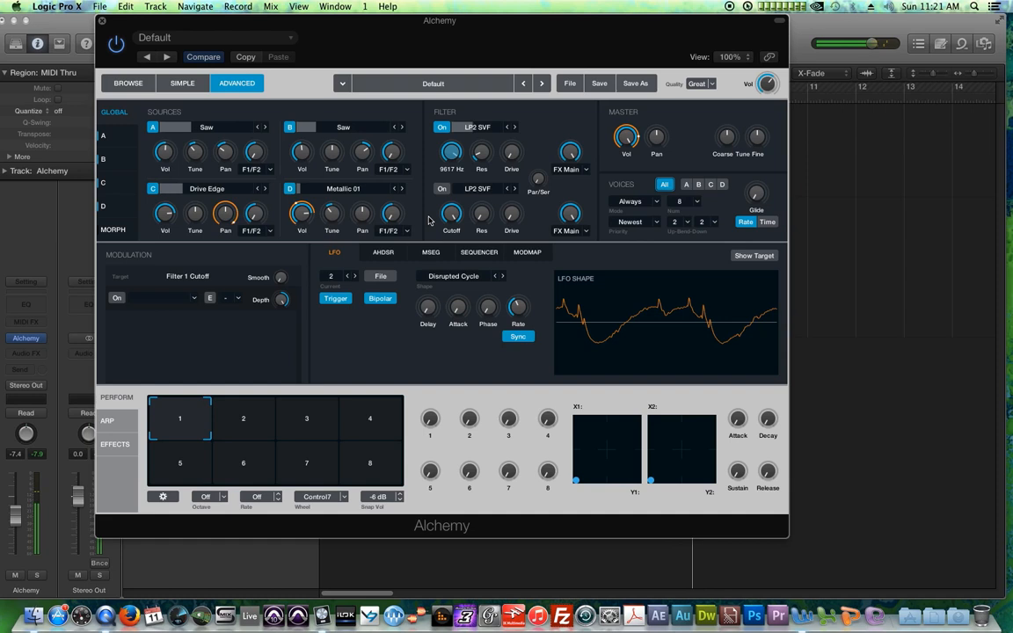
# Step: Set the number of voices to 16
pyautogui.click(699, 203)
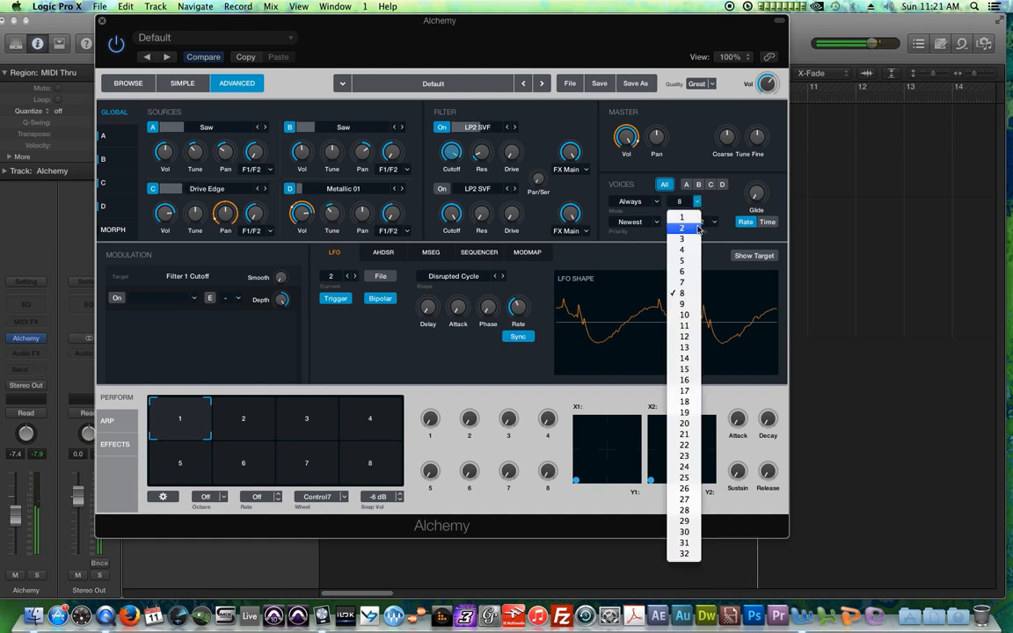
pyautogui.click(687, 380)
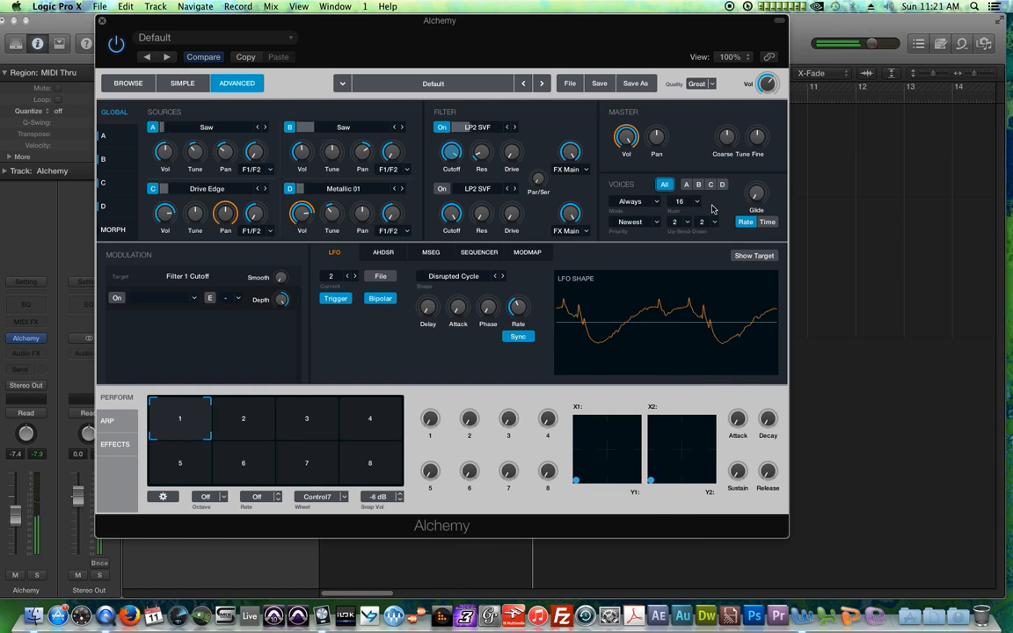
# Step: Review the AHDSR envelope and the source A and B pages, then return to the global overview
pyautogui.click(385, 252)
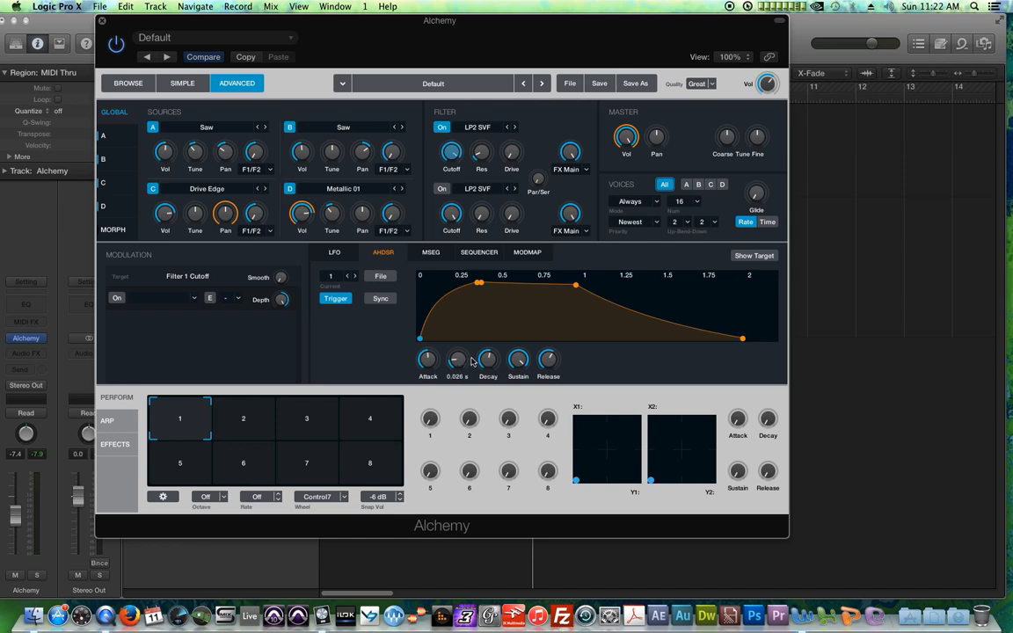
pyautogui.click(125, 135)
pyautogui.click(120, 160)
pyautogui.click(119, 114)
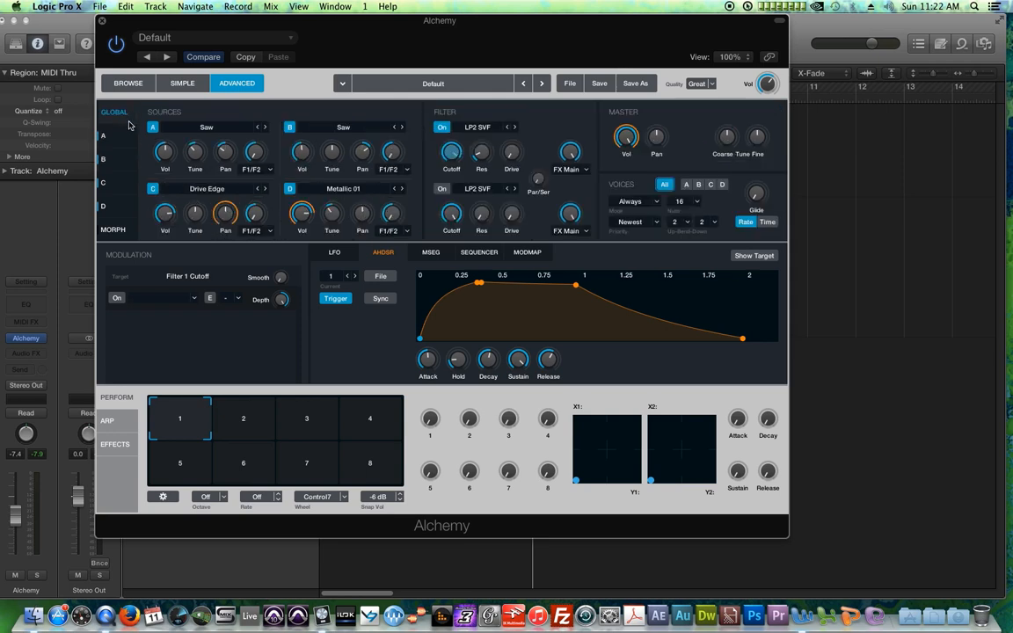
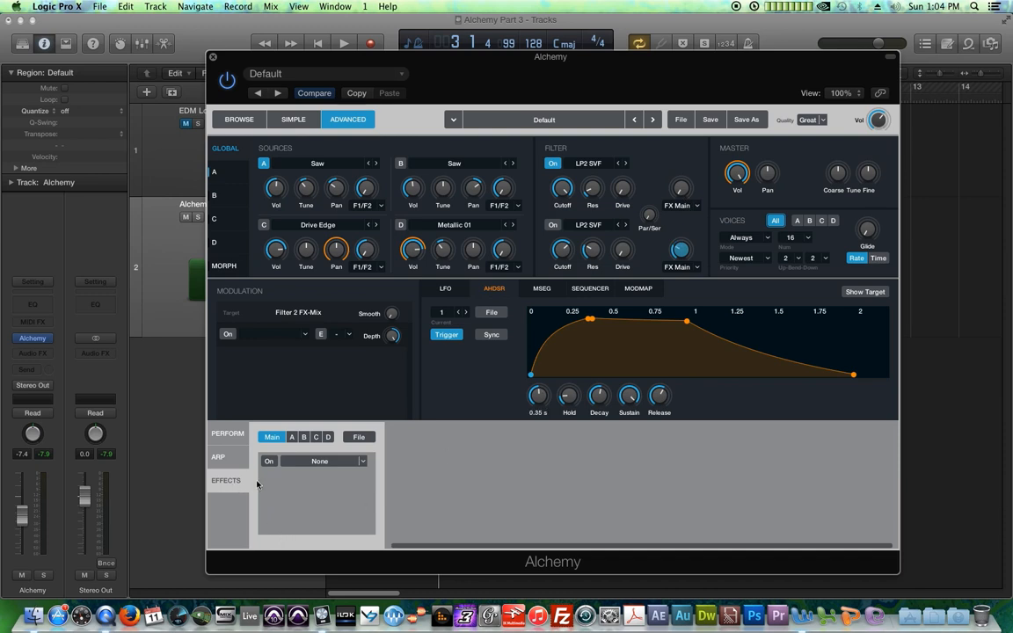
# Step: Inspect the FX send knobs and output routing options of the two global filters
pyautogui.click(680, 187)
pyautogui.click(682, 252)
pyautogui.moveTo(671, 60); pyautogui.dragTo(666, 44)
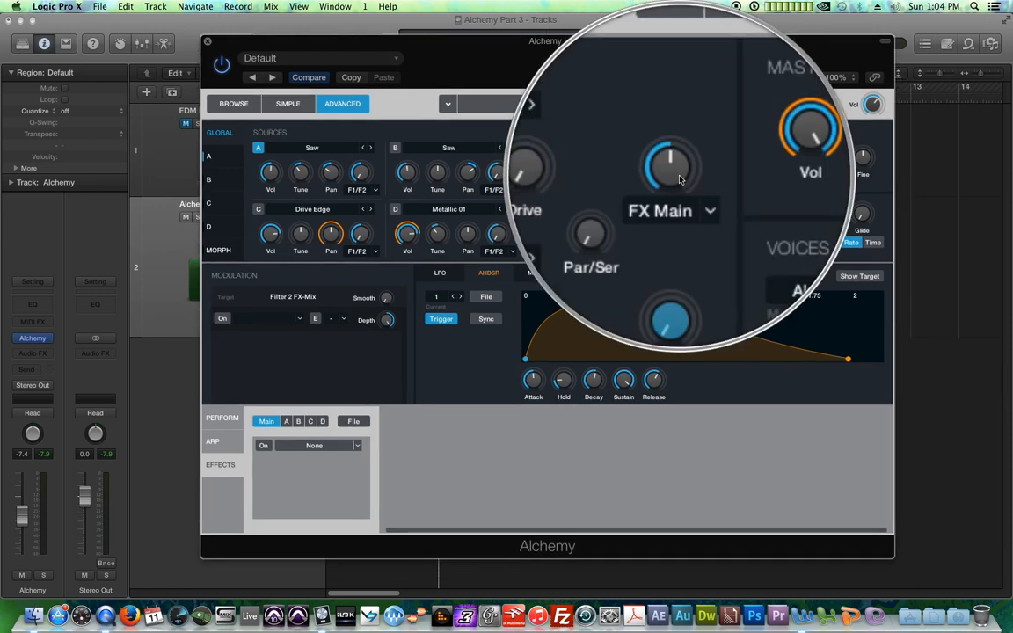
pyautogui.click(691, 190)
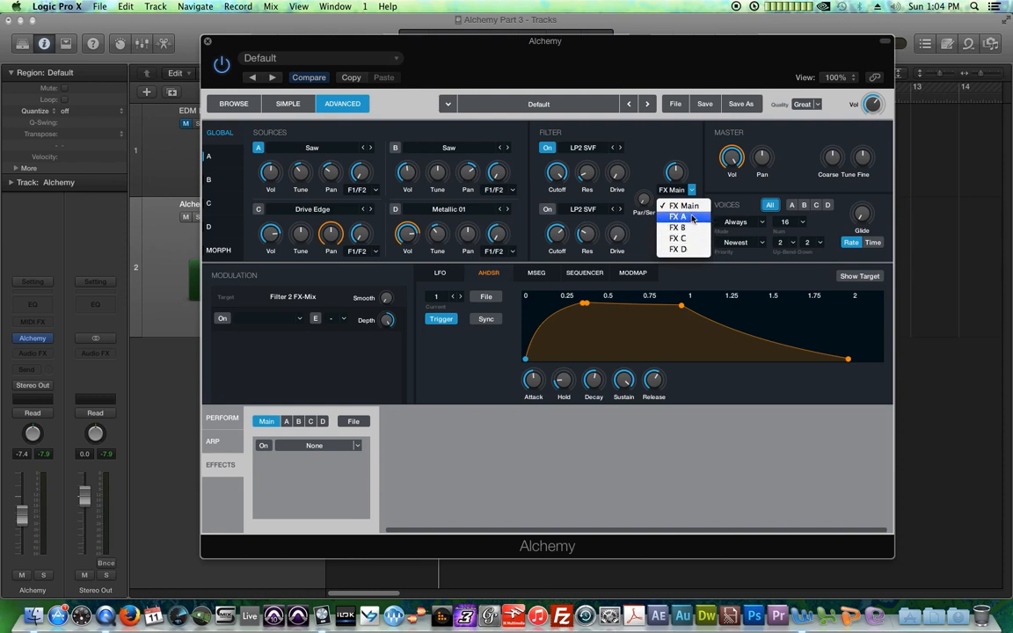
pyautogui.click(678, 205)
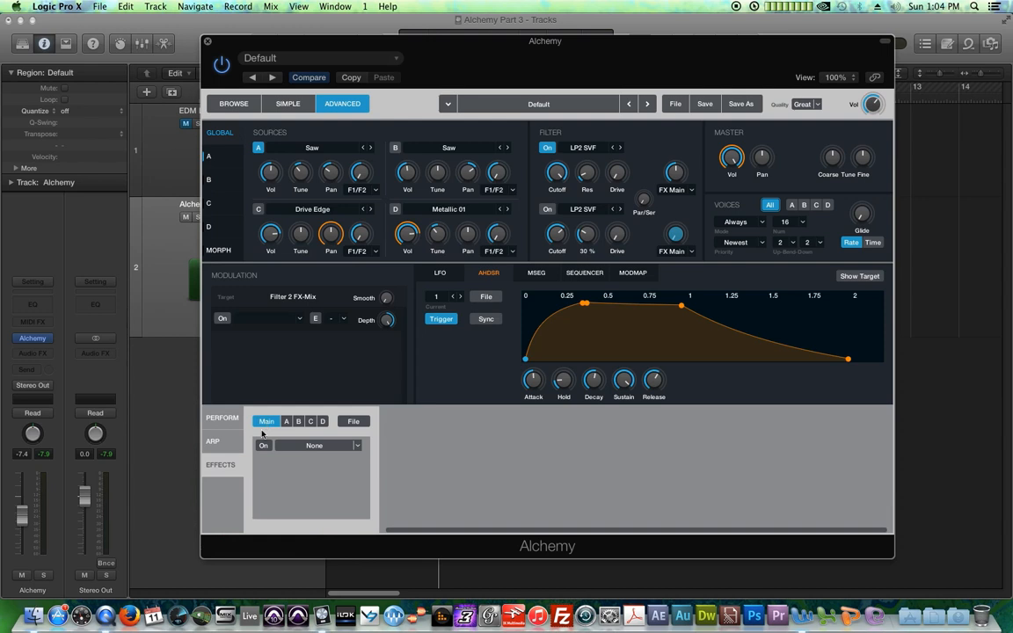
# Step: Try Acoustic Reverb and then Classic Reverb in the first Main effects slot
pyautogui.click(357, 446)
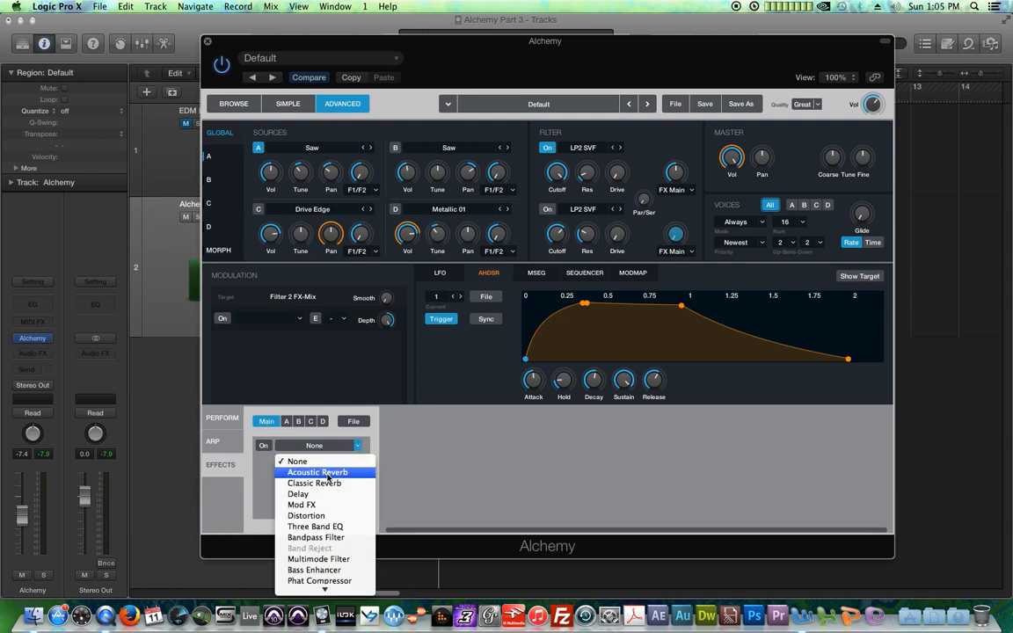
pyautogui.click(328, 476)
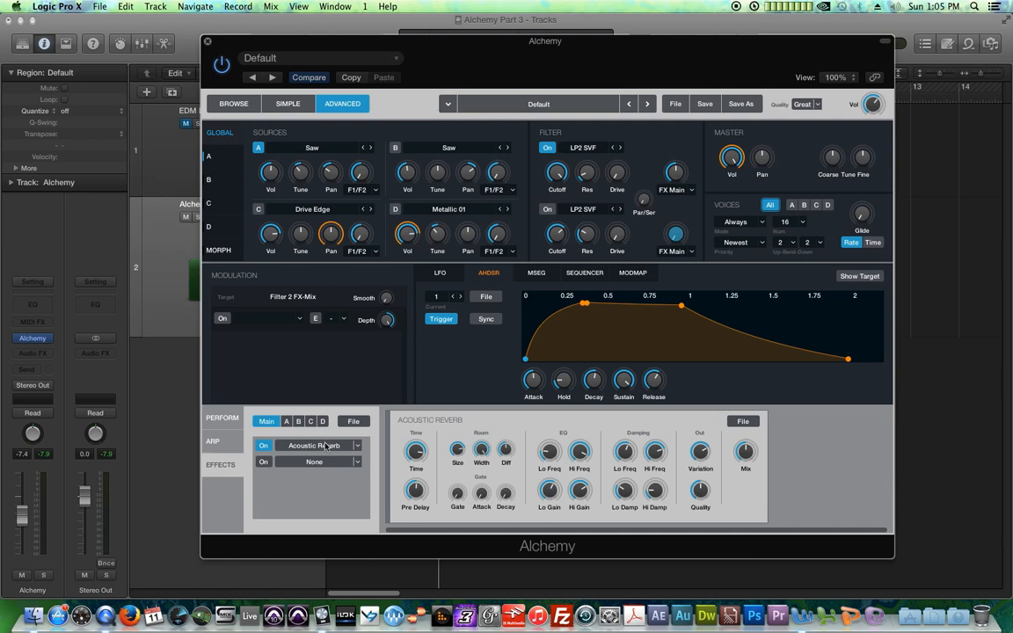
pyautogui.click(356, 445)
pyautogui.click(315, 483)
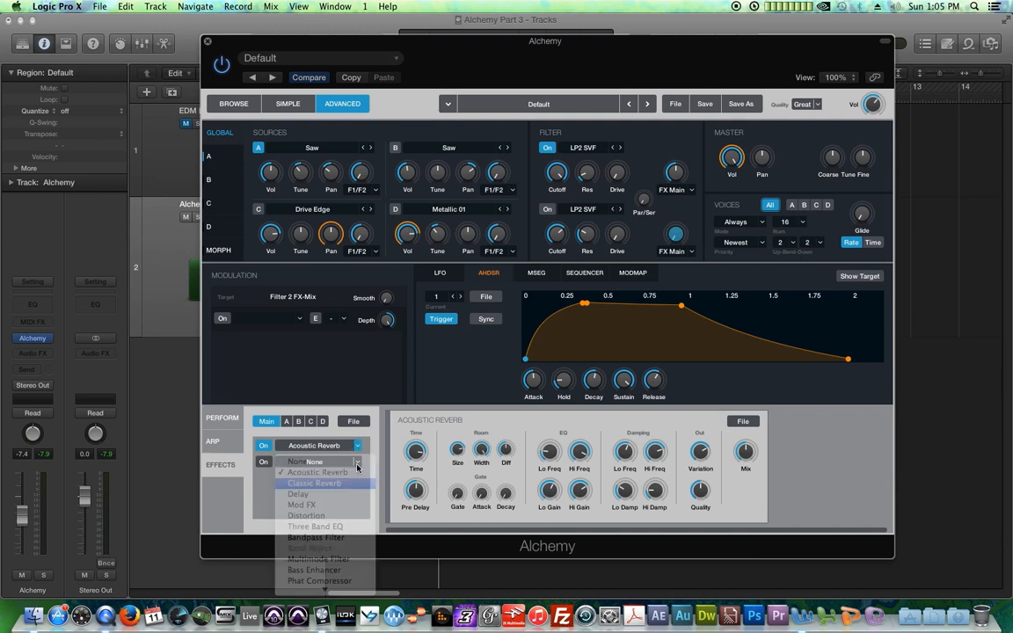
# Step: Load Convolution Reverb into the first Main effects slot
pyautogui.click(355, 446)
pyautogui.moveTo(325, 588)
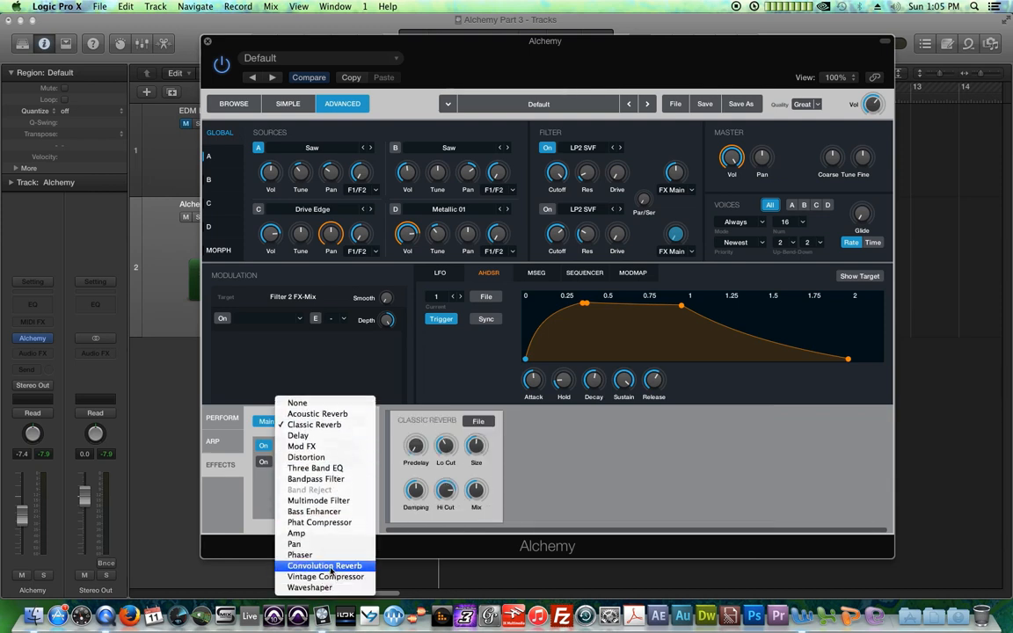
pyautogui.click(331, 567)
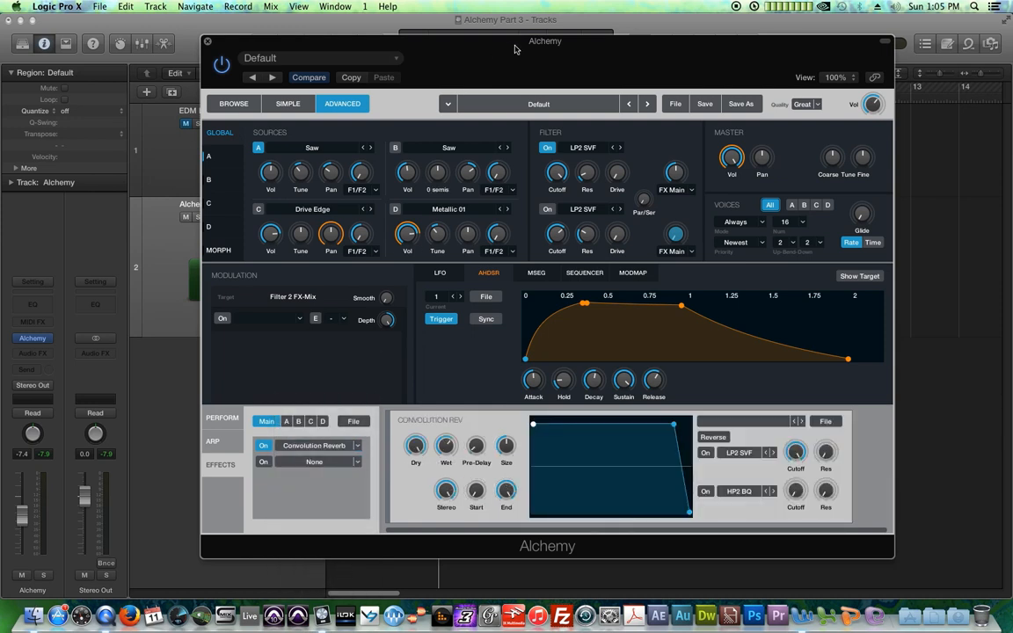
# Step: Load the 05.9s Ancient Church-OST impulse response from Large Spaces > Halls into the Convolution Reverb
pyautogui.moveTo(514, 49); pyautogui.dragTo(493, 28)
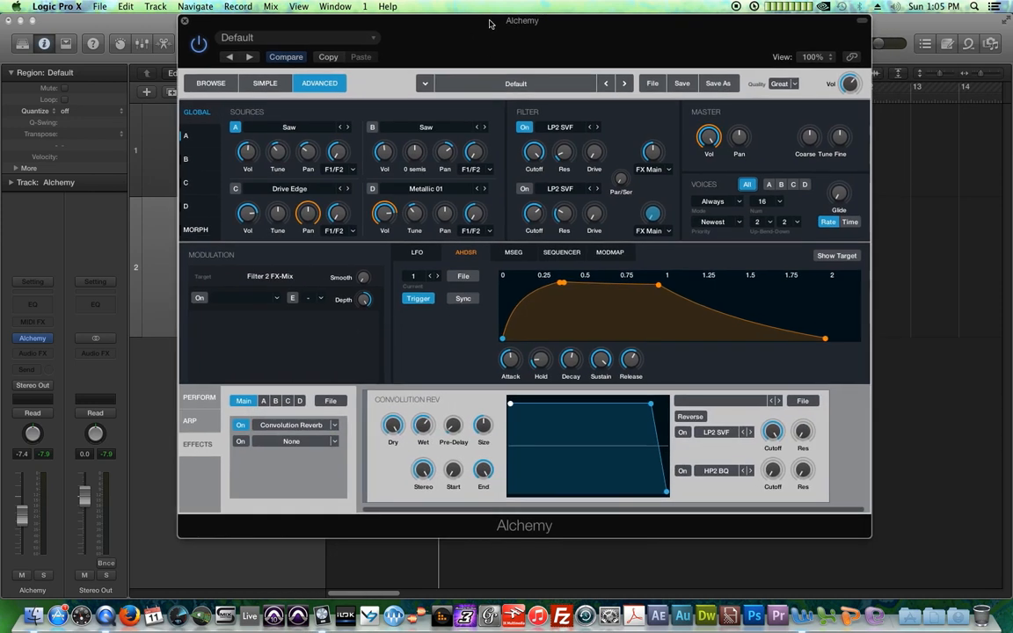
pyautogui.click(728, 403)
pyautogui.moveTo(720, 419)
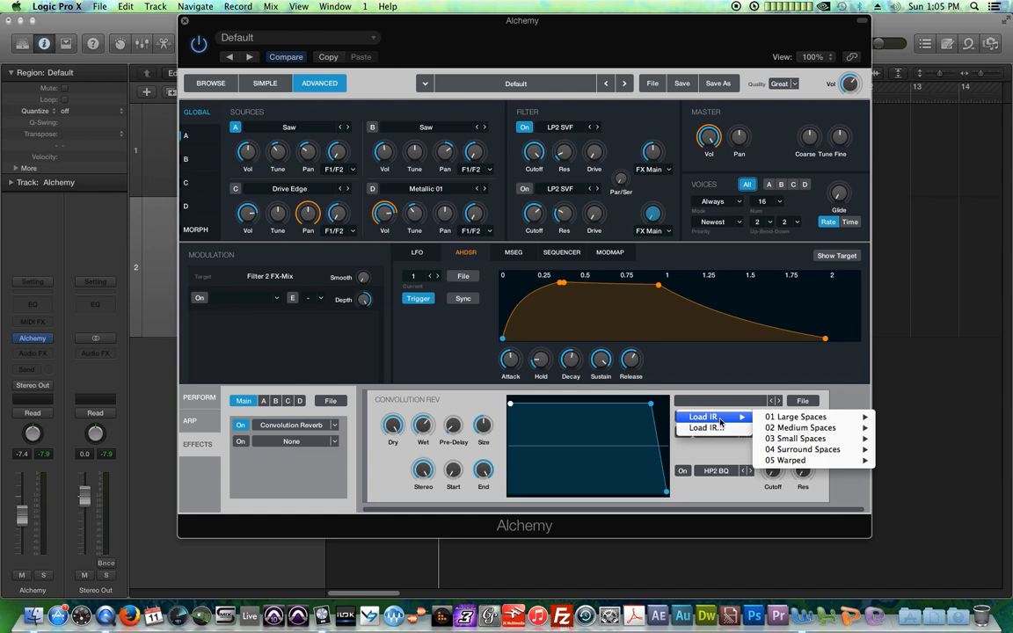
pyautogui.moveTo(793, 421)
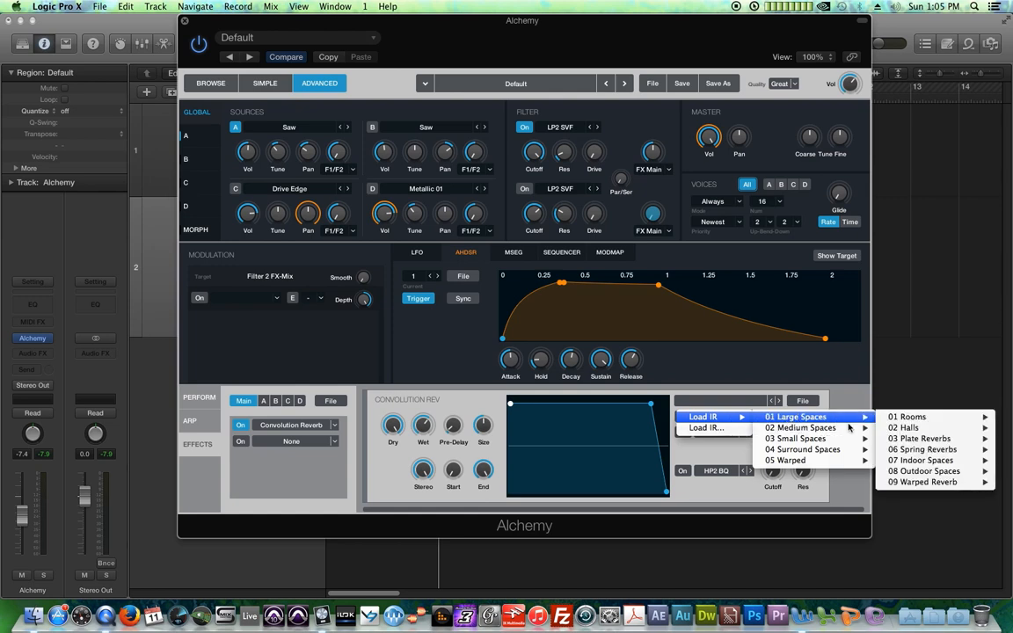
pyautogui.moveTo(906, 427)
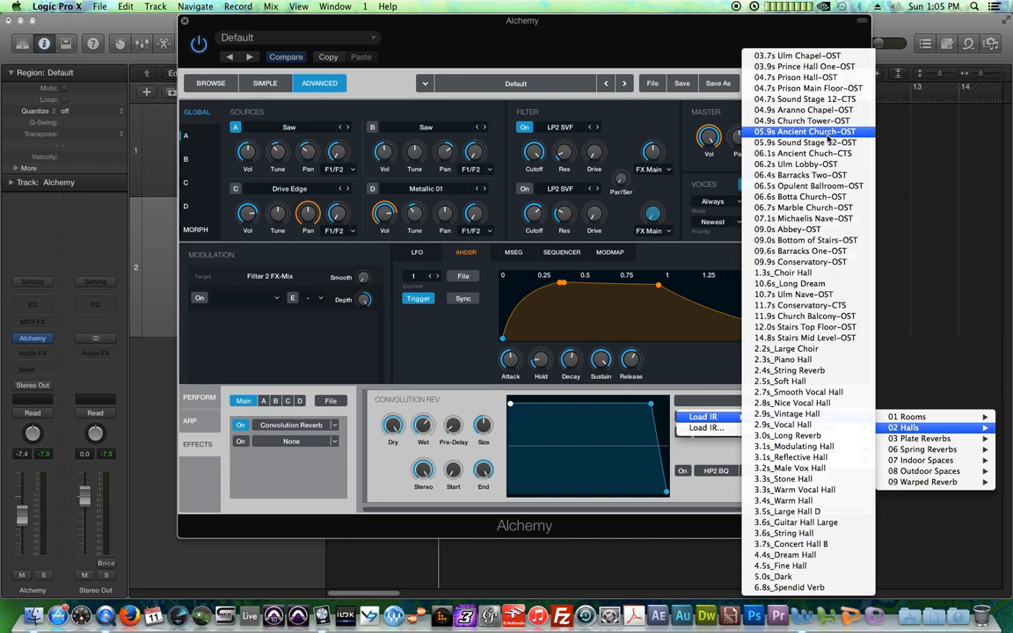
pyautogui.click(829, 132)
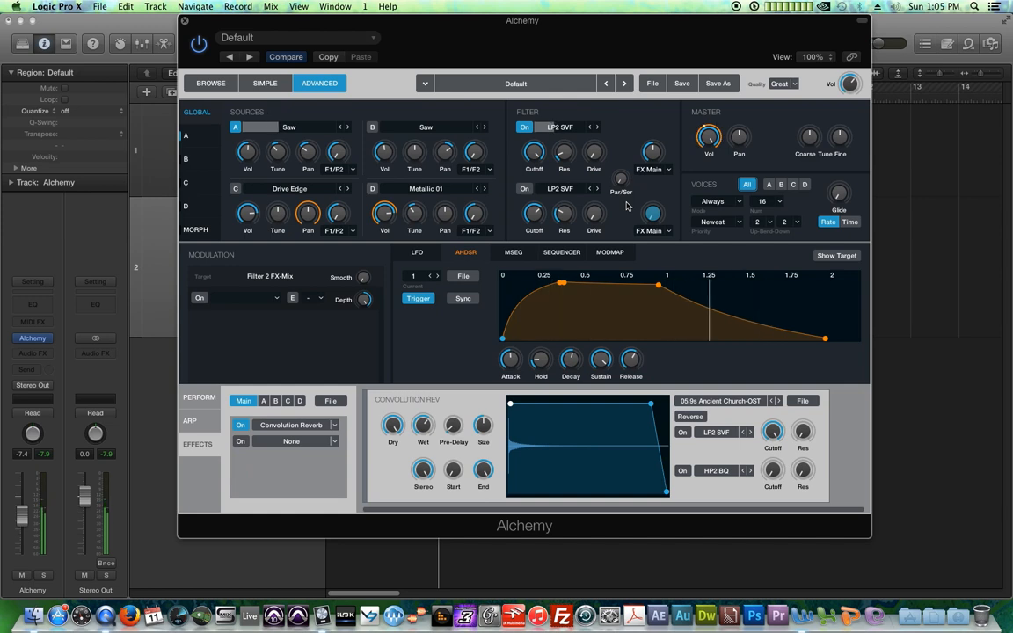
# Step: Select sources A, B and C and raise filter 1's FX Main send level
pyautogui.click(373, 128)
pyautogui.click(373, 189)
pyautogui.click(235, 189)
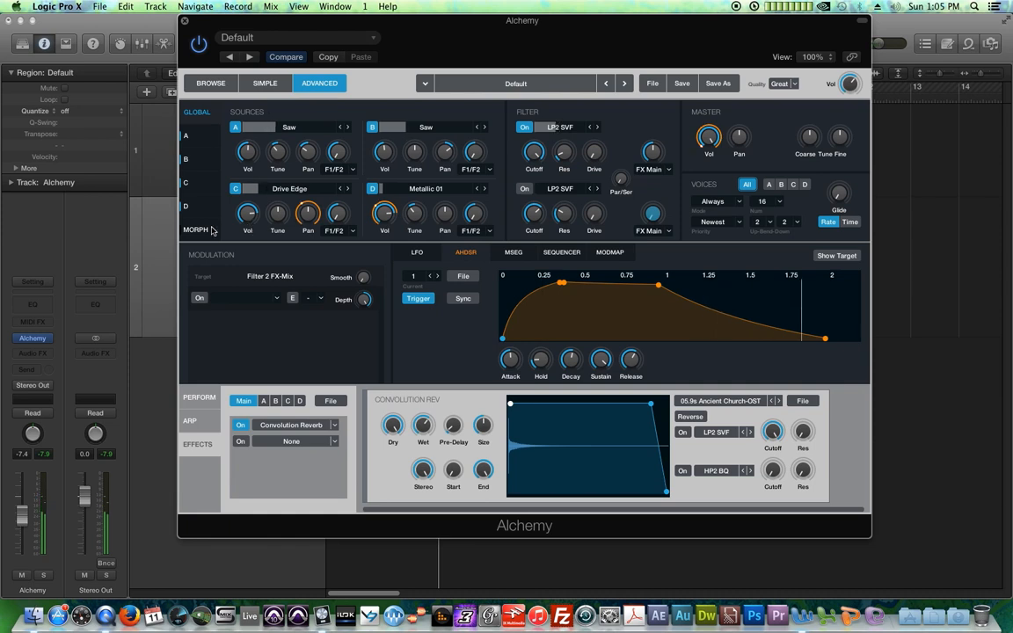
pyautogui.moveTo(652, 152); pyautogui.dragTo(651, 124)
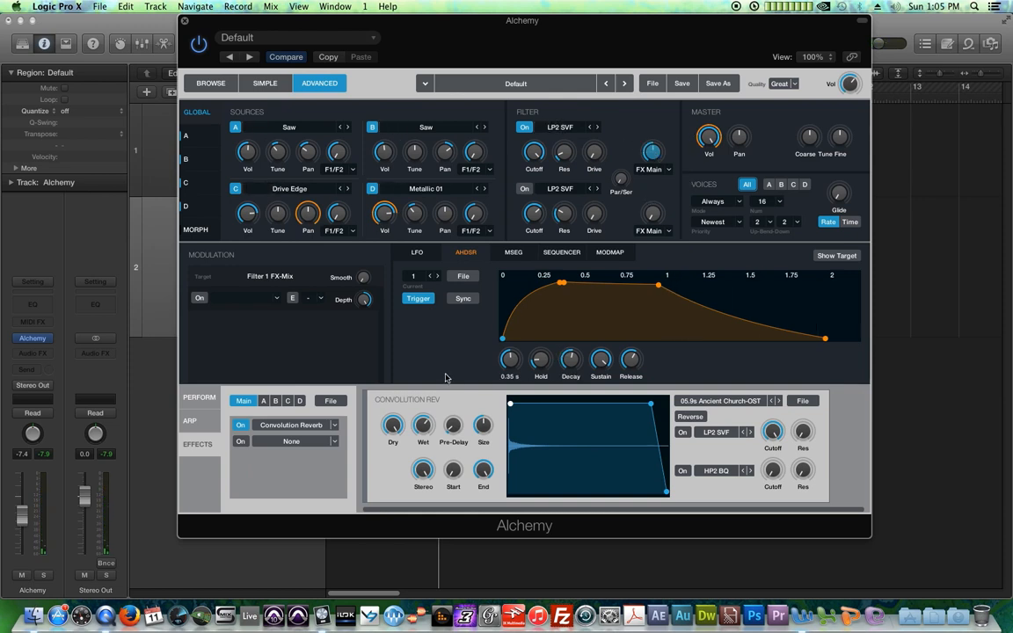
# Step: Lower source C's volume to -11.2 dB
pyautogui.click(246, 213)
pyautogui.moveTo(254, 235); pyautogui.dragTo(255, 239)
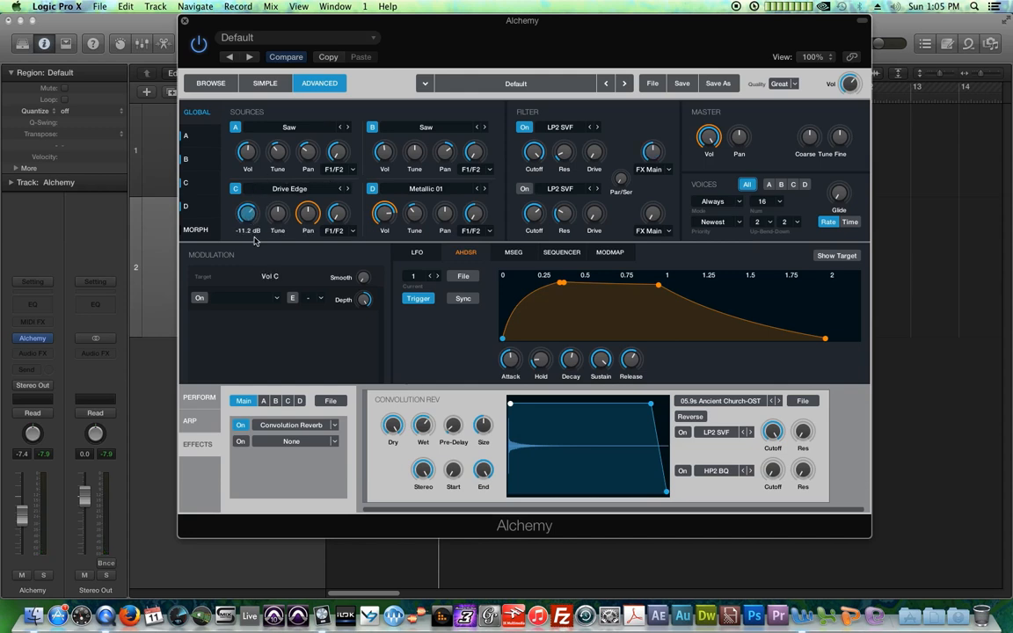
pyautogui.click(247, 160)
# Step: Readjust the filter 1 cutoff, lowering it and then nudging it slightly back up
pyautogui.moveTo(534, 151); pyautogui.dragTo(546, 177)
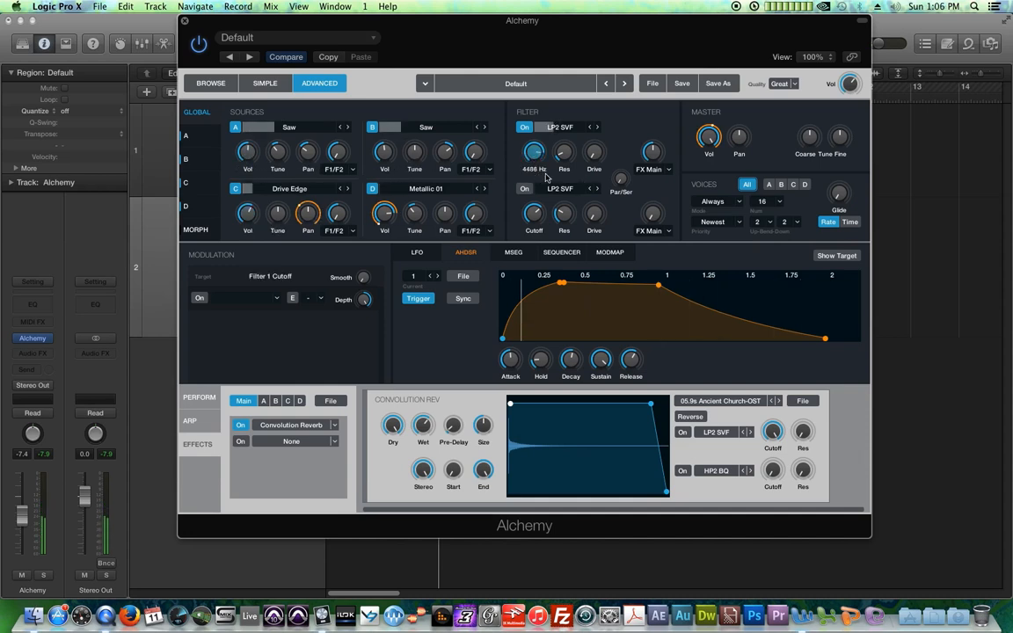
pyautogui.moveTo(534, 156); pyautogui.dragTo(531, 147)
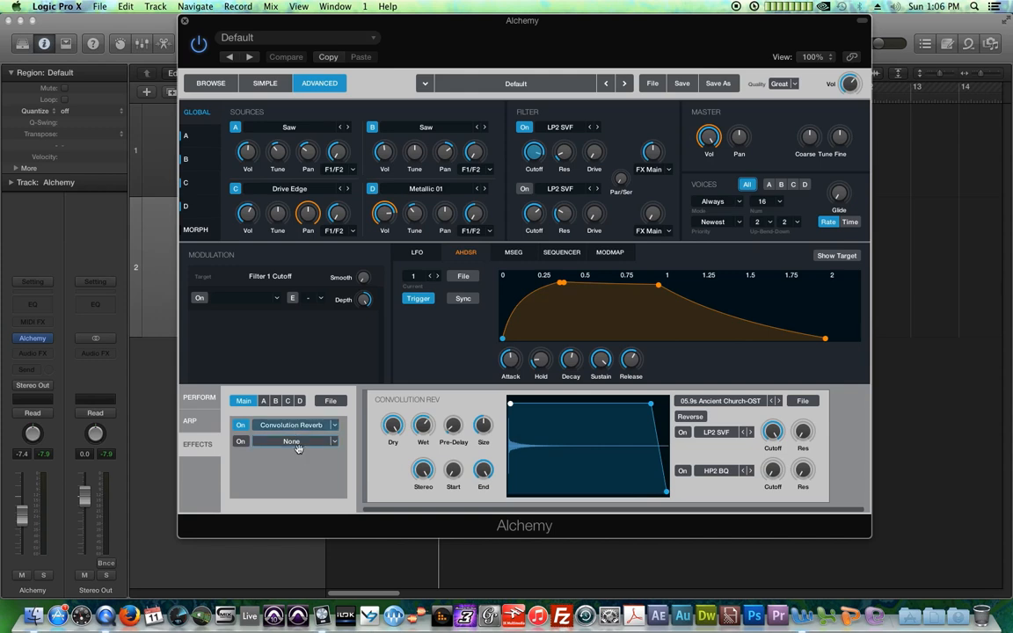
# Step: Move Convolution Reverb down one slot and insert Phat Compressor into the first Main effects slot
pyautogui.moveTo(298, 446); pyautogui.dragTo(298, 449)
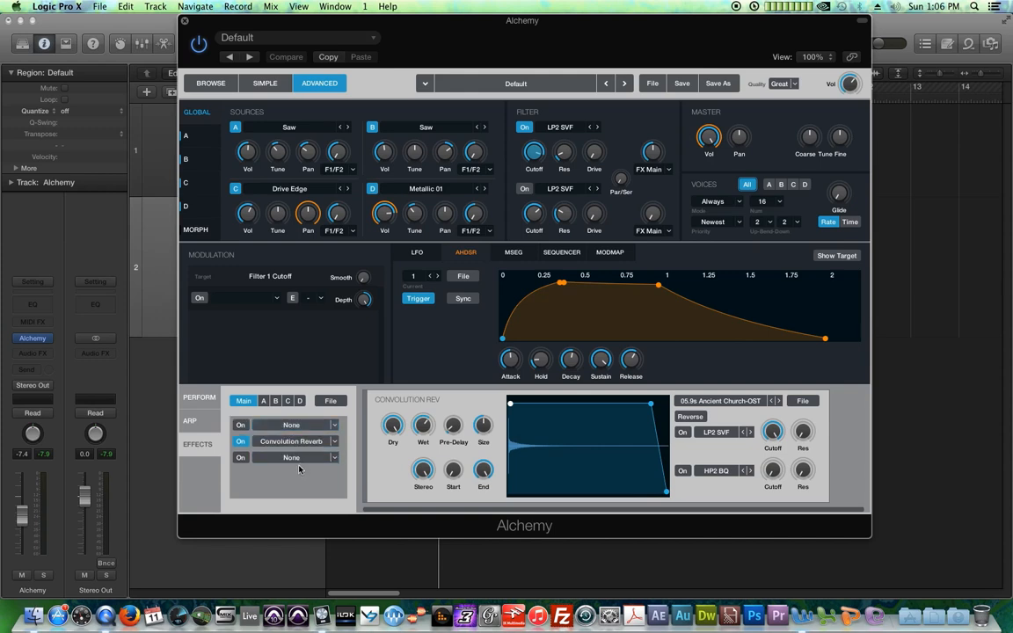
pyautogui.click(322, 430)
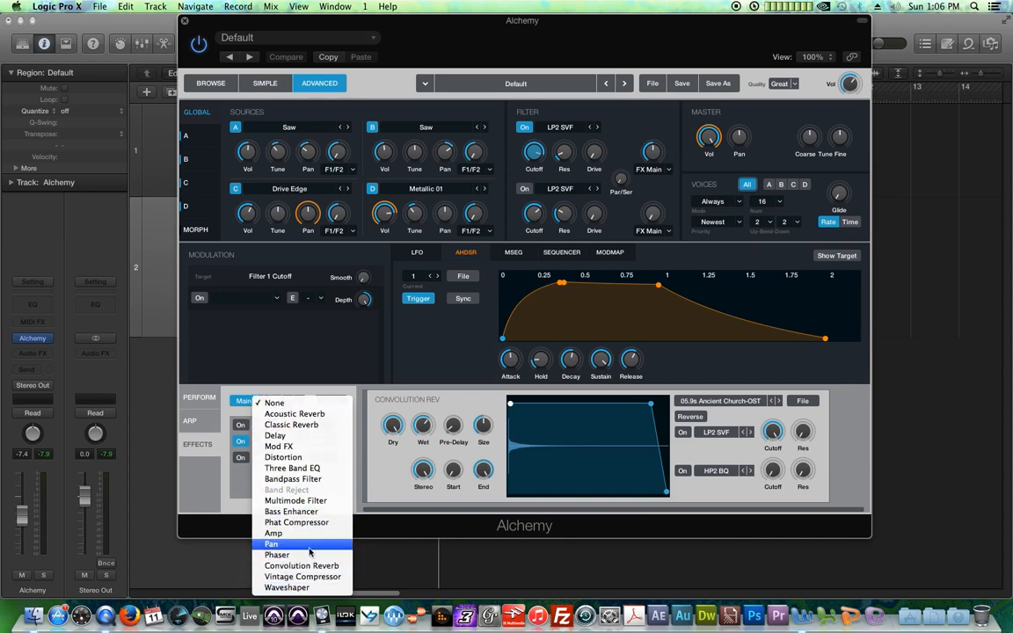
pyautogui.click(296, 523)
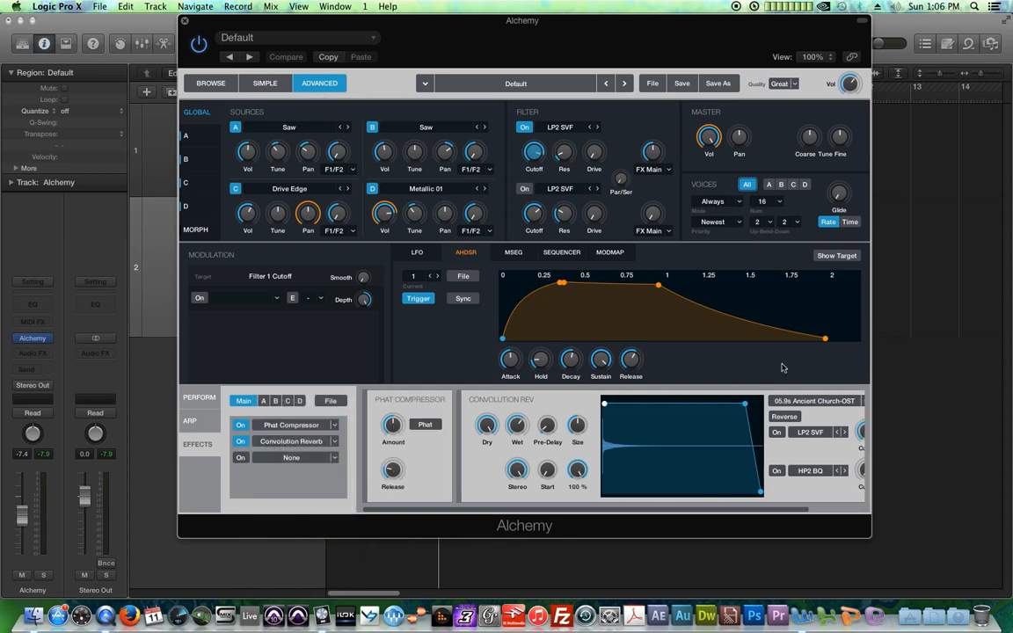
# Step: Adjust the Phat Compressor's Phat mode, Amount and Release, then save the project
pyautogui.click(433, 427)
pyautogui.click(431, 427)
pyautogui.moveTo(392, 425); pyautogui.dragTo(406, 455)
pyautogui.click(392, 469)
pyautogui.click(429, 425)
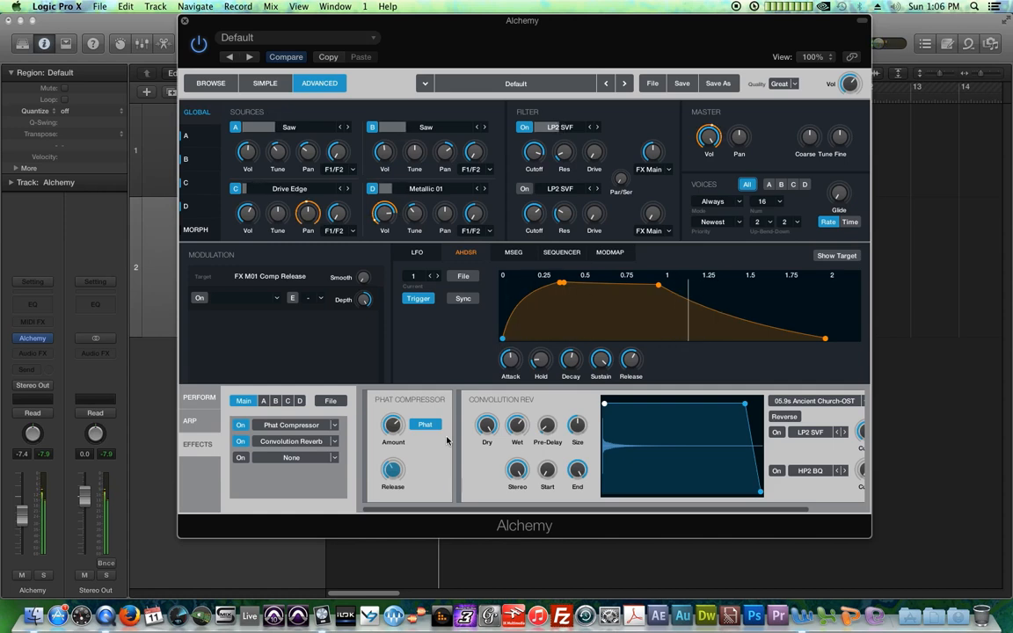
pyautogui.press('super+s')
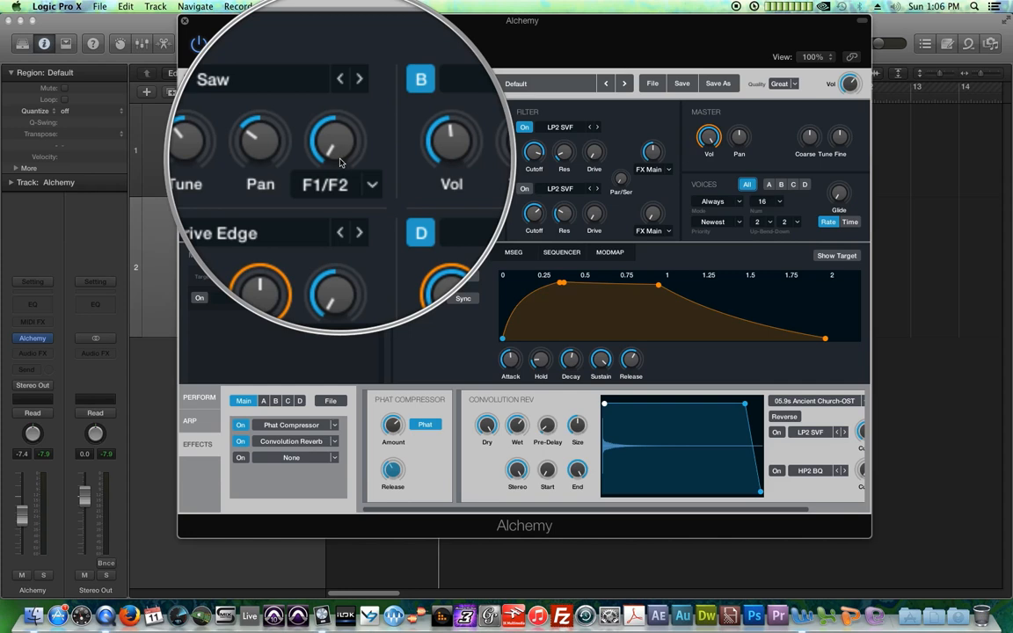
# Step: Inspect source A's F1/F2 filter routing options, keeping it on F1/F2
pyautogui.click(372, 127)
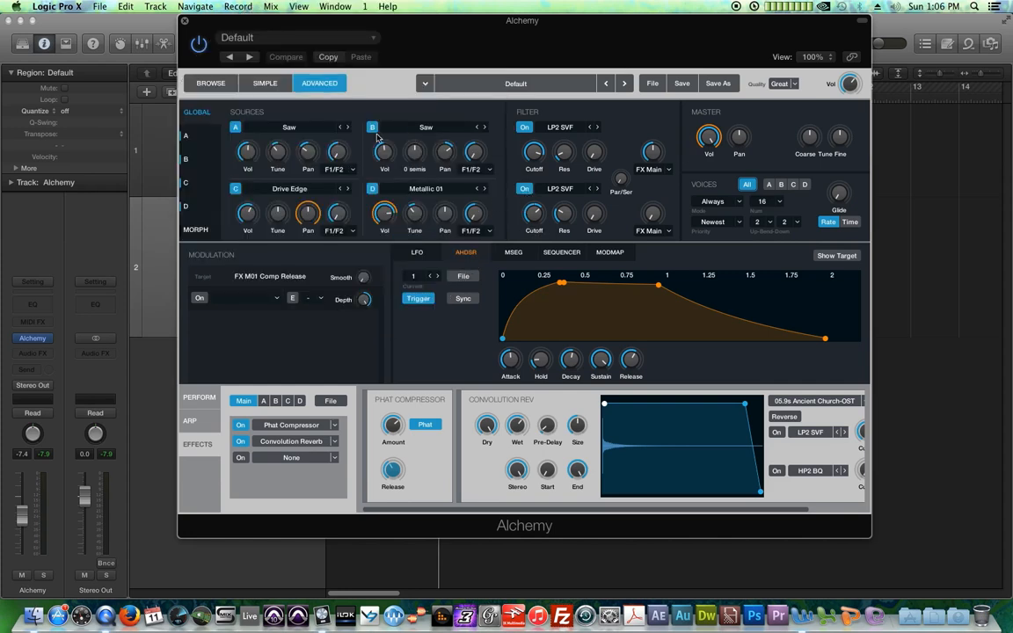
pyautogui.click(371, 189)
pyautogui.click(234, 188)
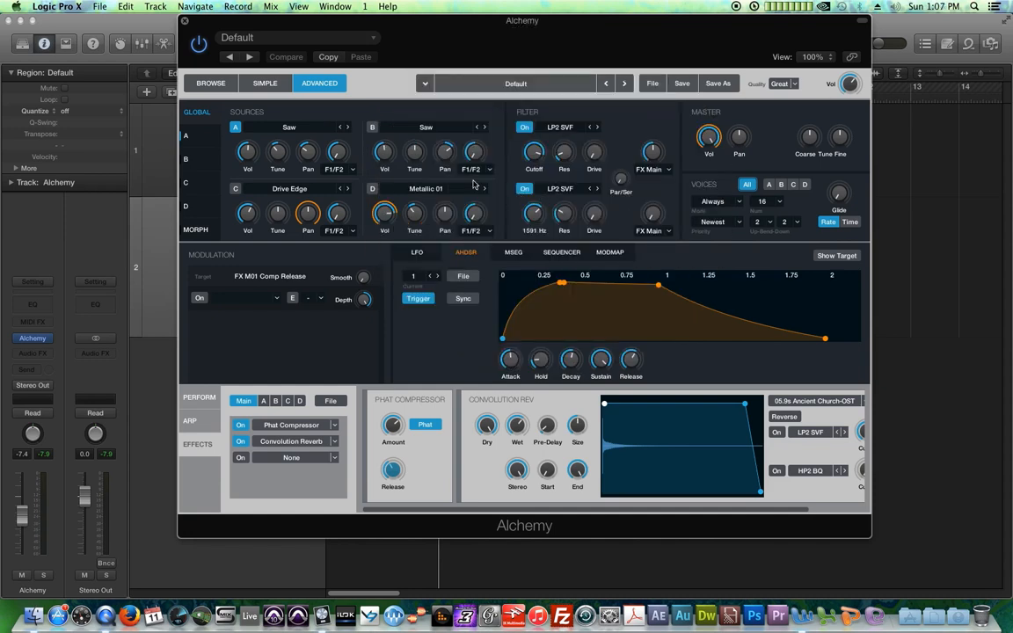
pyautogui.doubleClick(342, 156)
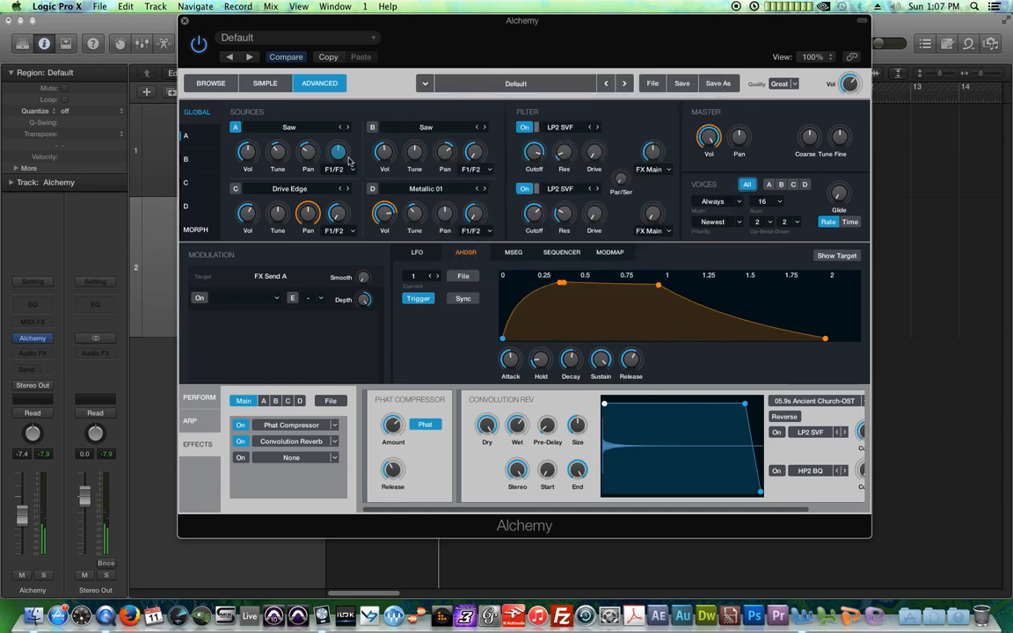
pyautogui.moveTo(559, 164)
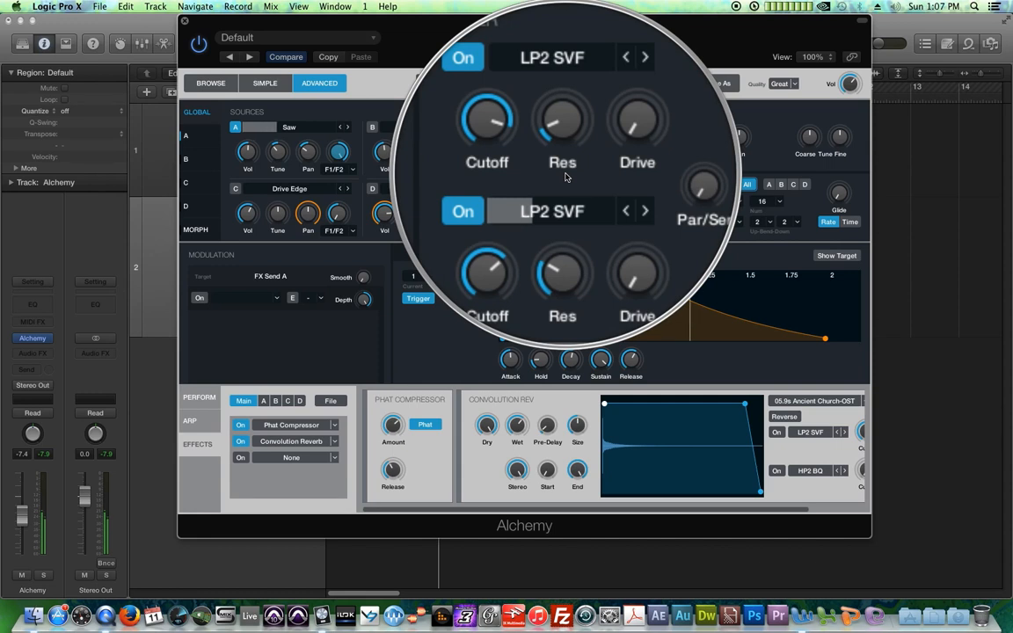
pyautogui.click(348, 169)
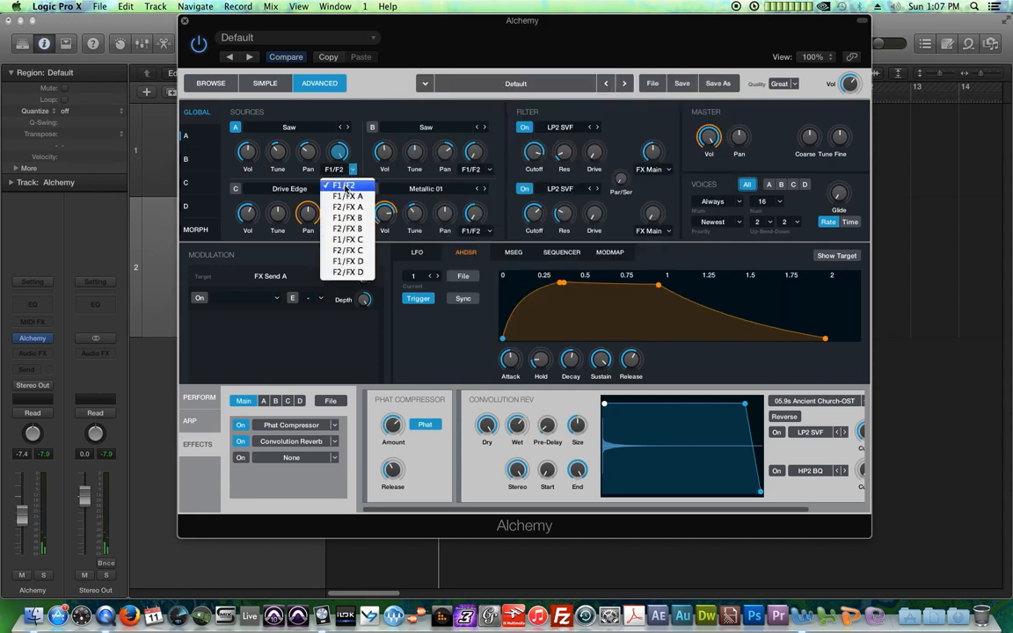
pyautogui.click(340, 186)
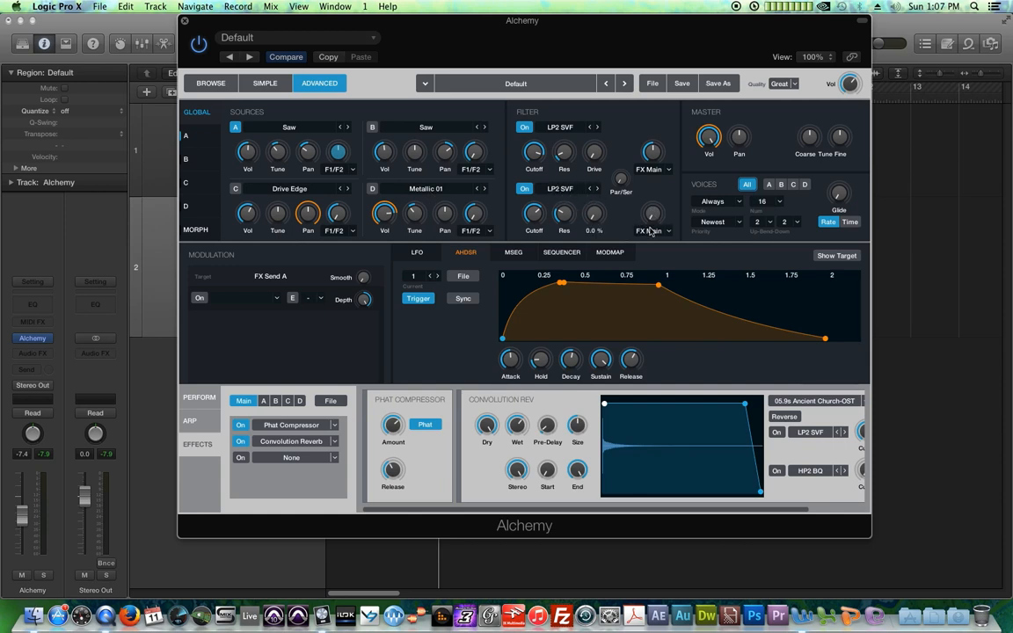
# Step: Route filter 2's effects output to FX A
pyautogui.click(667, 236)
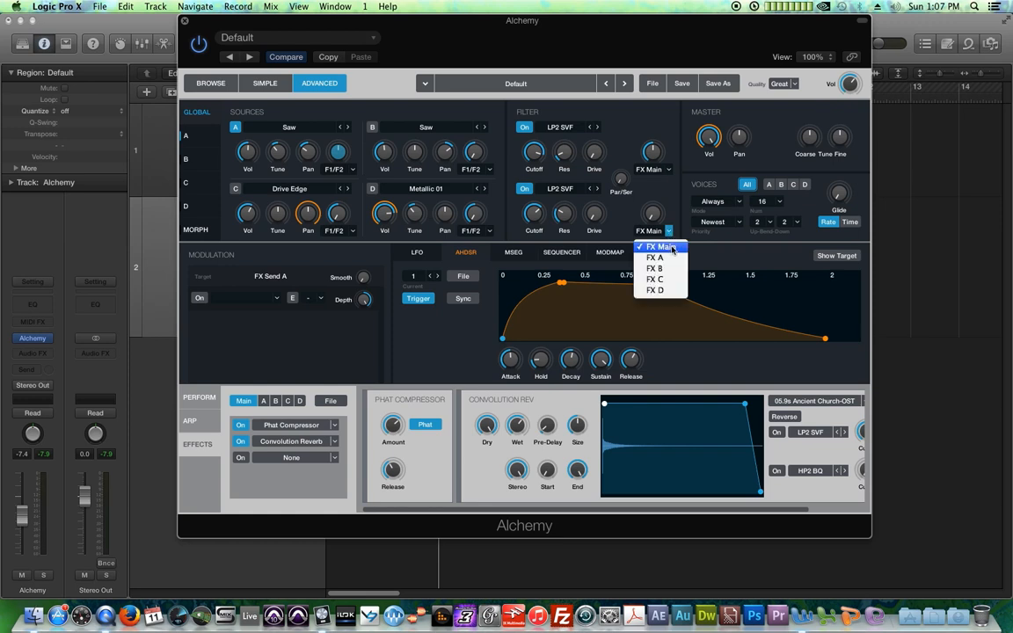
pyautogui.click(676, 261)
pyautogui.click(651, 214)
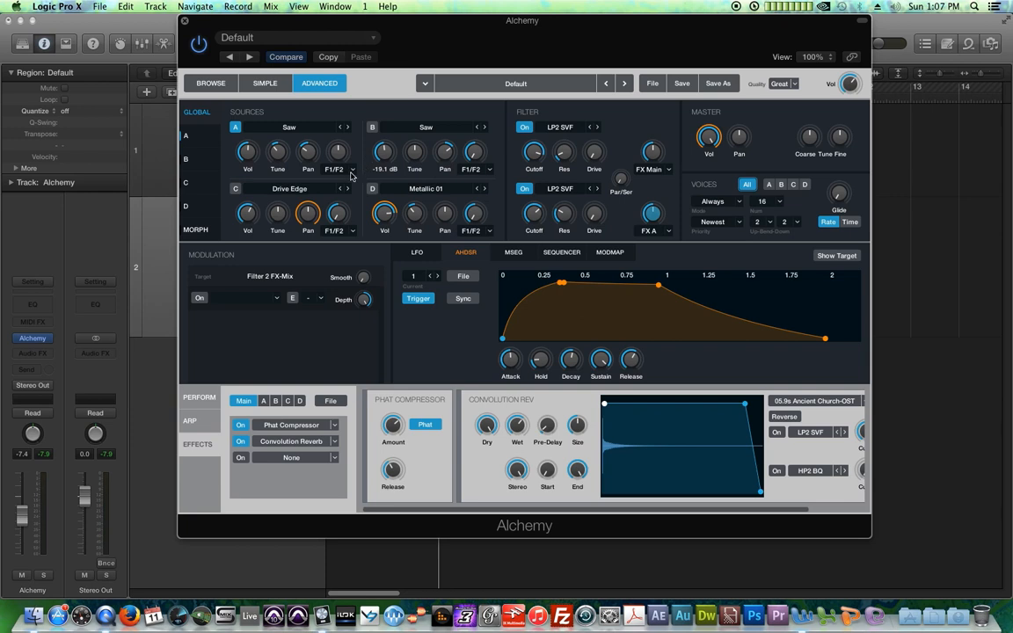
# Step: Insert a Phaser on the FX A effects bus and raise filter 2's send to it
pyautogui.click(263, 401)
pyautogui.click(291, 426)
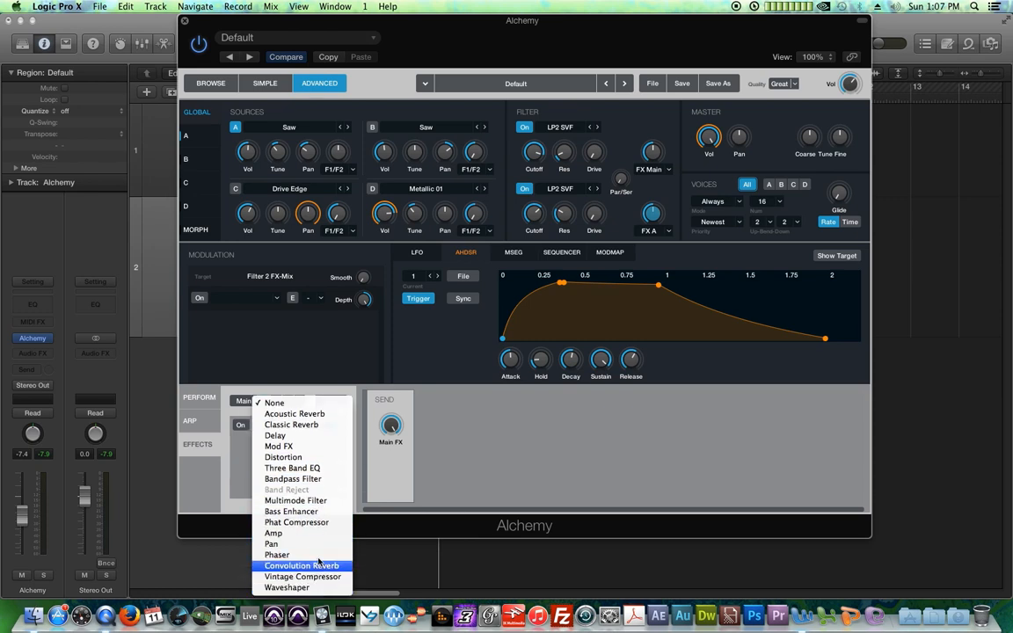
pyautogui.click(323, 555)
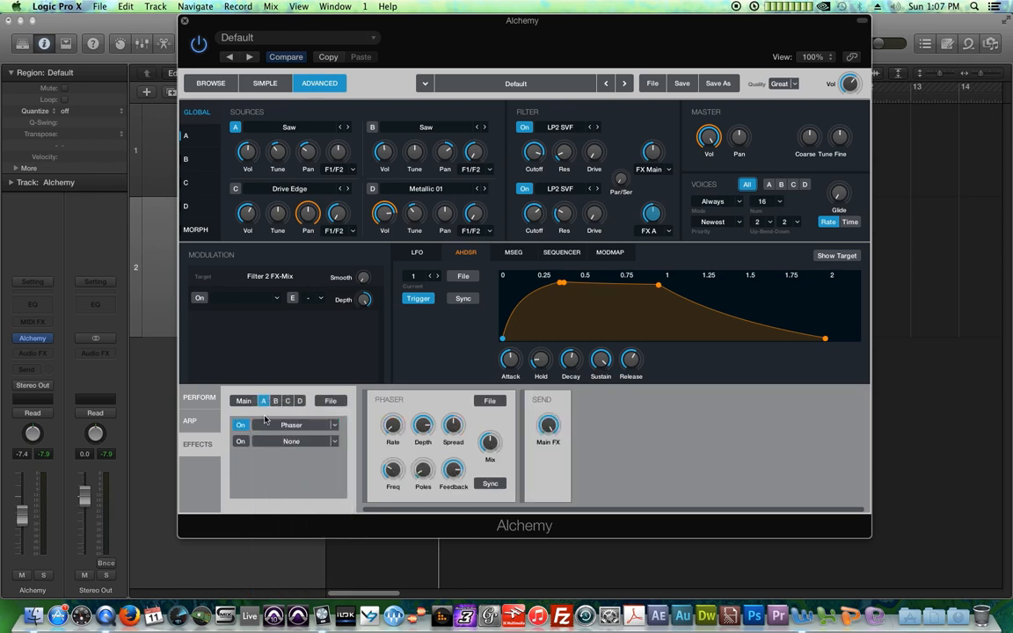
pyautogui.click(339, 149)
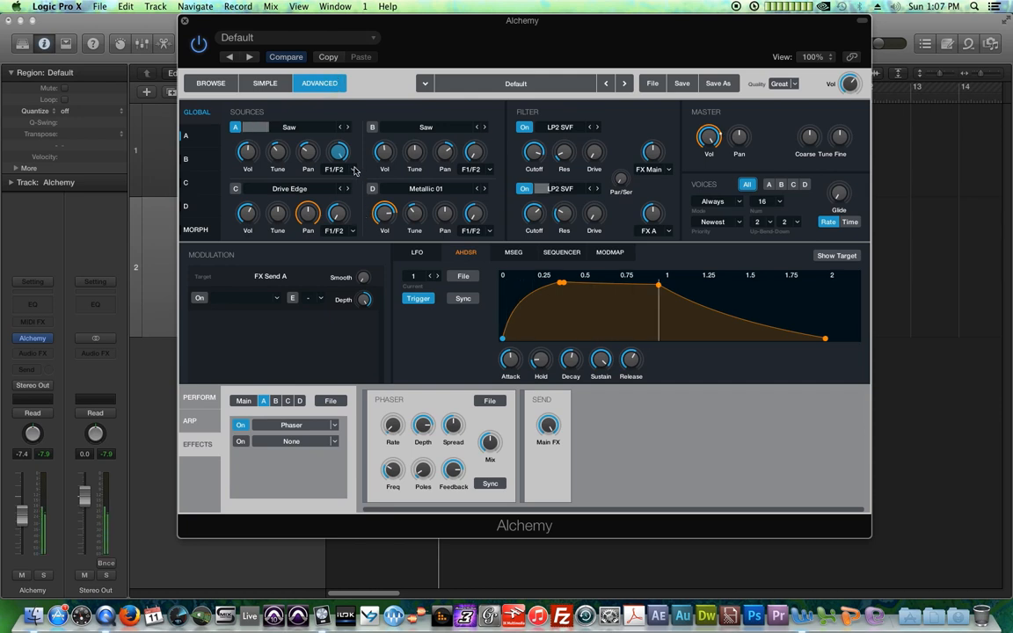
pyautogui.moveTo(653, 212); pyautogui.dragTo(657, 190)
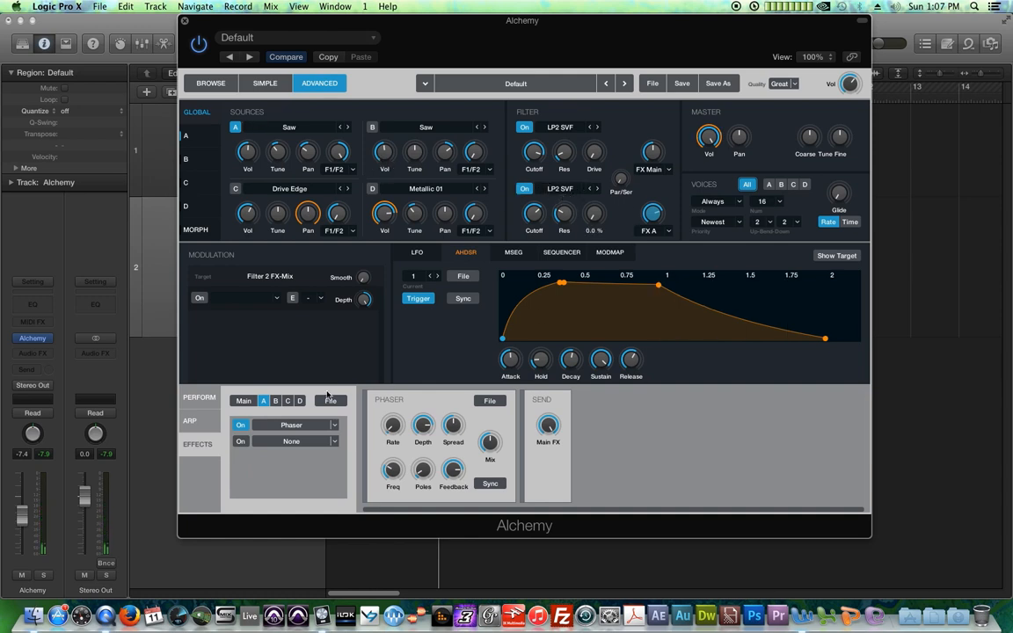
# Step: Examine the send knobs of sources A and B and the Phaser's Rate, Depth, Freq and Poles controls
pyautogui.click(339, 151)
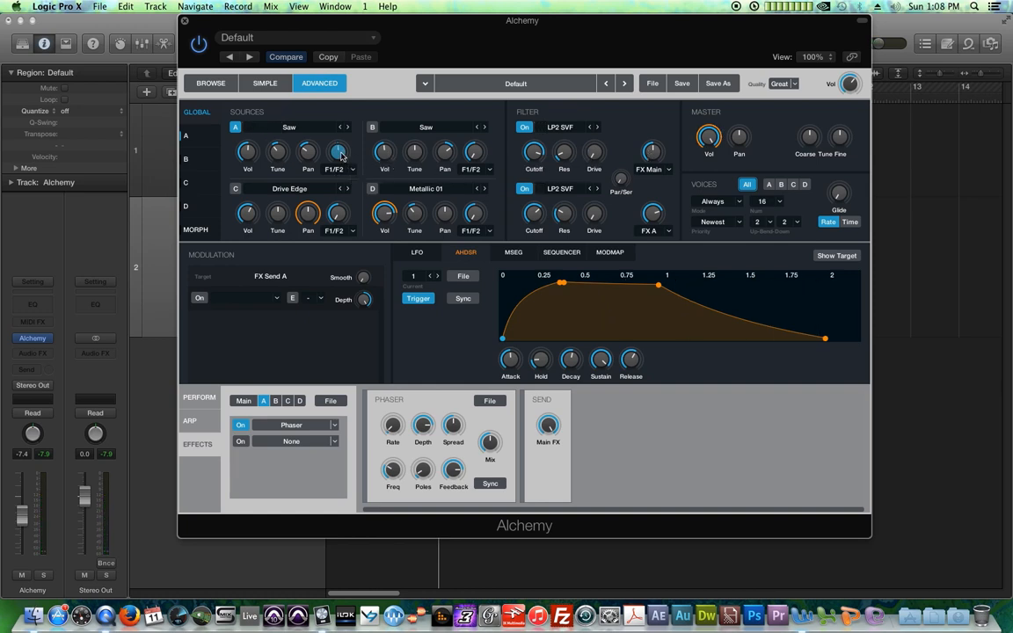
pyautogui.click(474, 151)
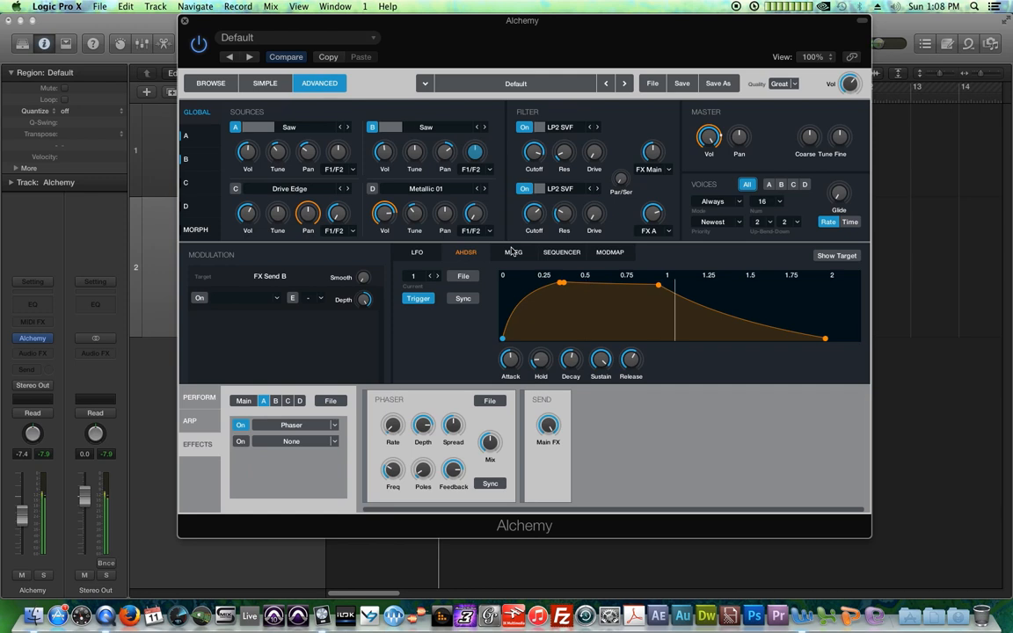
pyautogui.moveTo(498, 380)
pyautogui.click(393, 426)
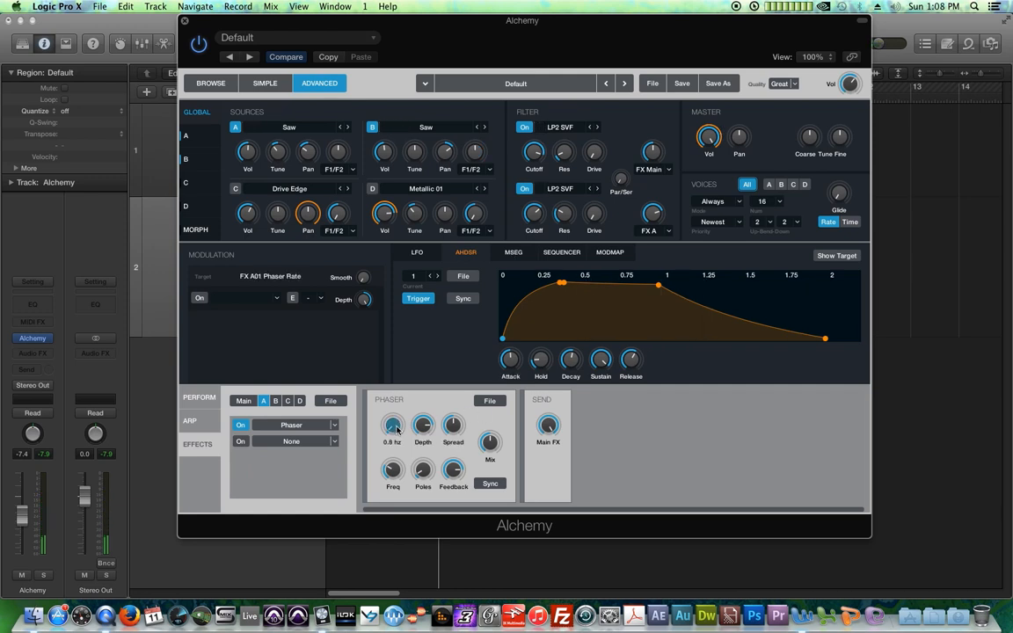
pyautogui.click(427, 437)
pyautogui.click(392, 469)
pyautogui.click(423, 470)
pyautogui.moveTo(445, 469)
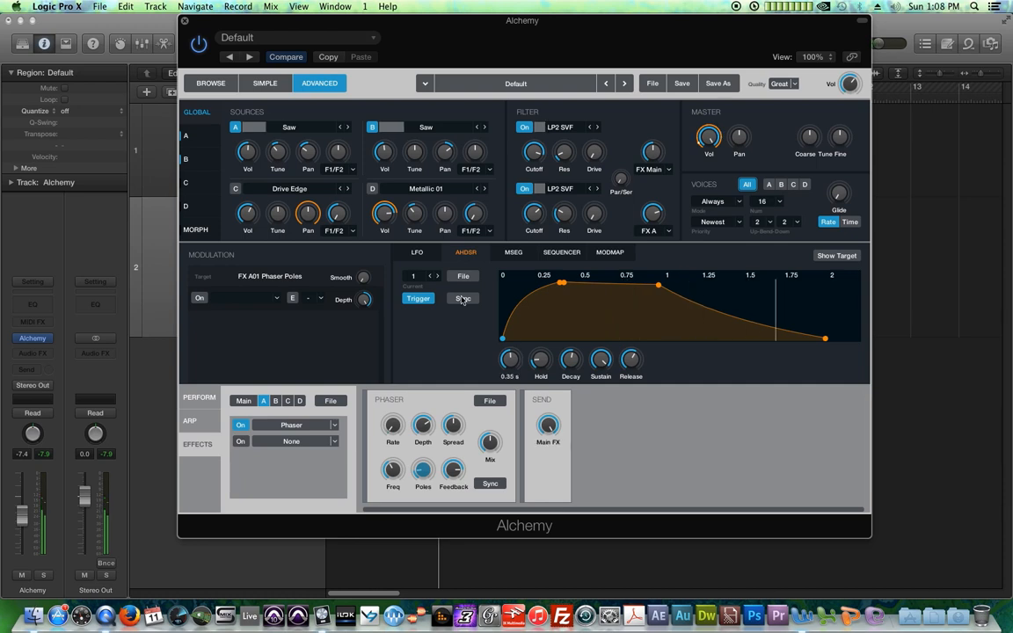
pyautogui.click(343, 161)
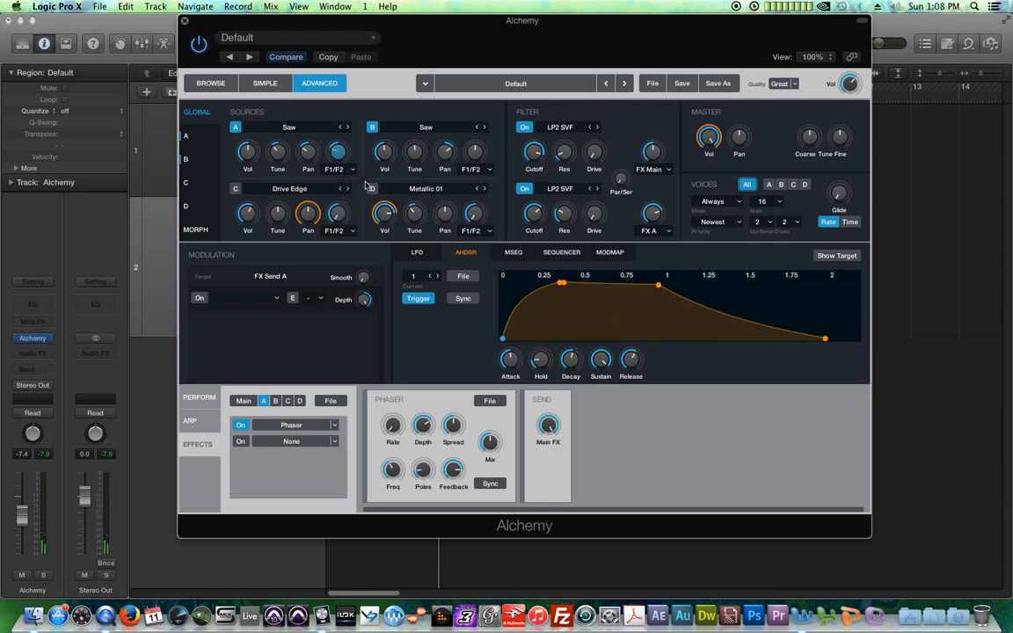
pyautogui.click(475, 158)
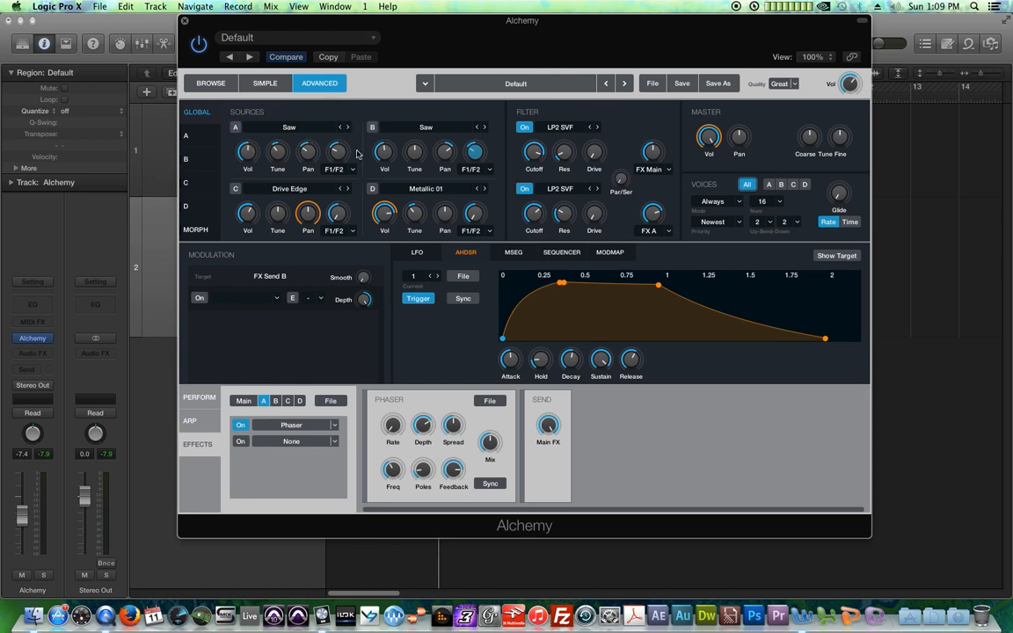
# Step: Route source C's output to F1/FX B
pyautogui.click(236, 190)
pyautogui.click(352, 231)
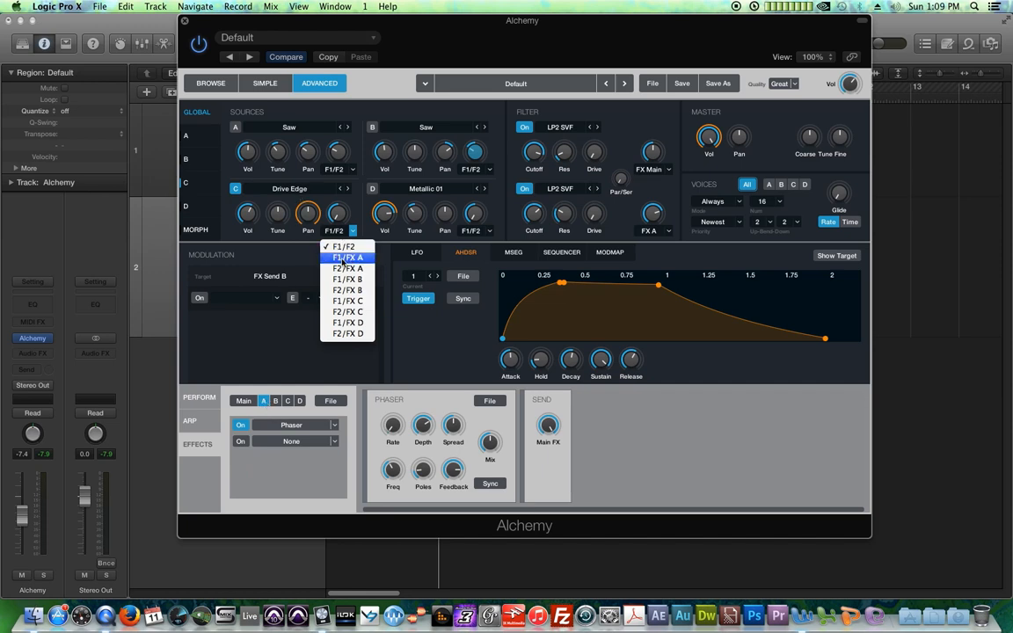
pyautogui.click(364, 279)
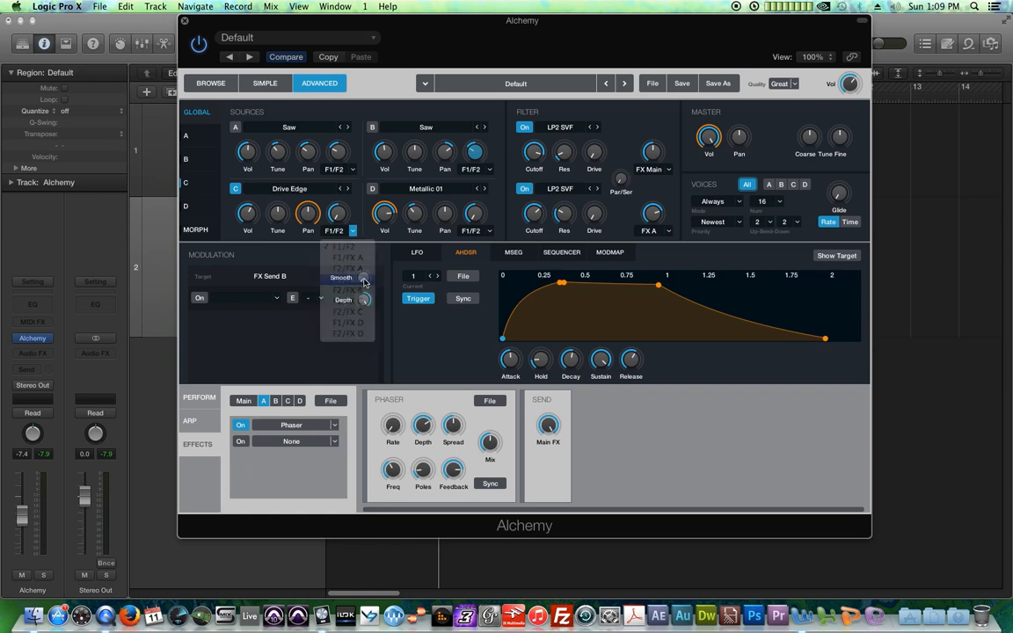
# Step: Insert a Delay effect on the FX B effects bus
pyautogui.click(275, 401)
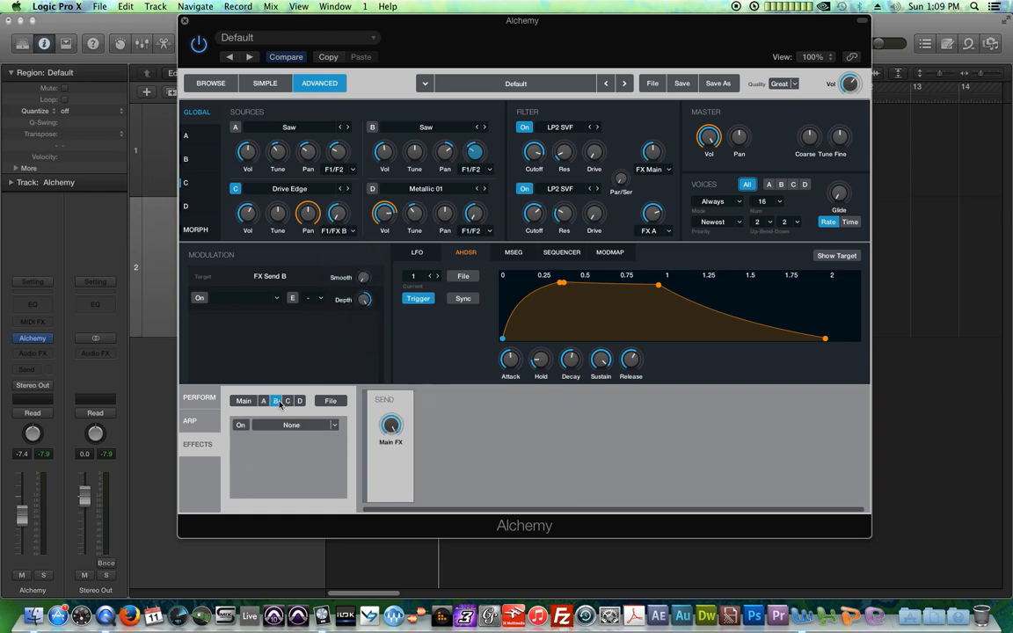
pyautogui.click(338, 426)
pyautogui.click(314, 474)
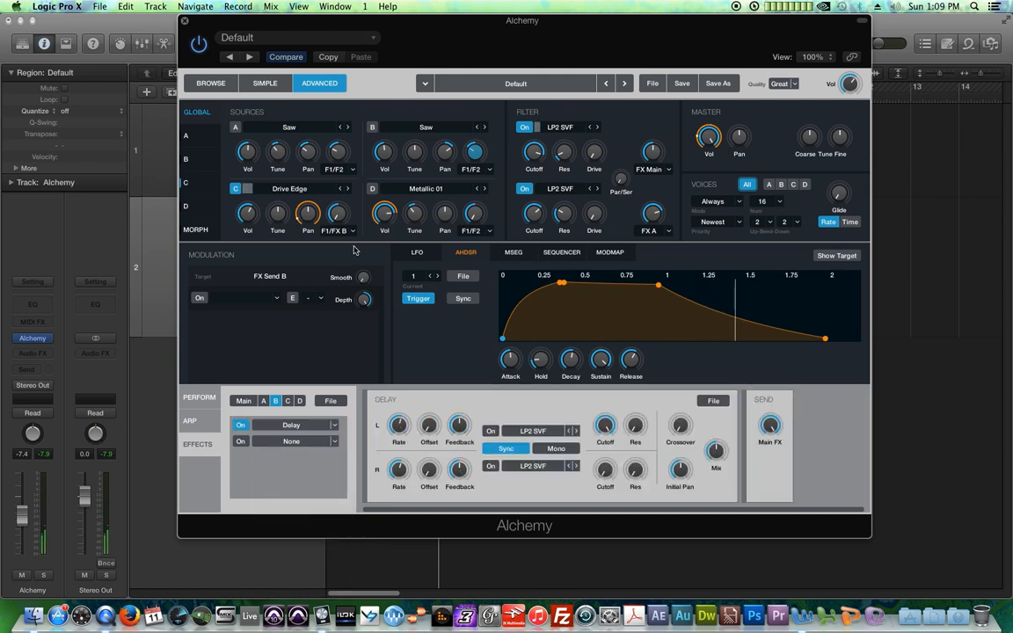
# Step: Route source D's output to F1/FX B and raise its send level
pyautogui.click(336, 213)
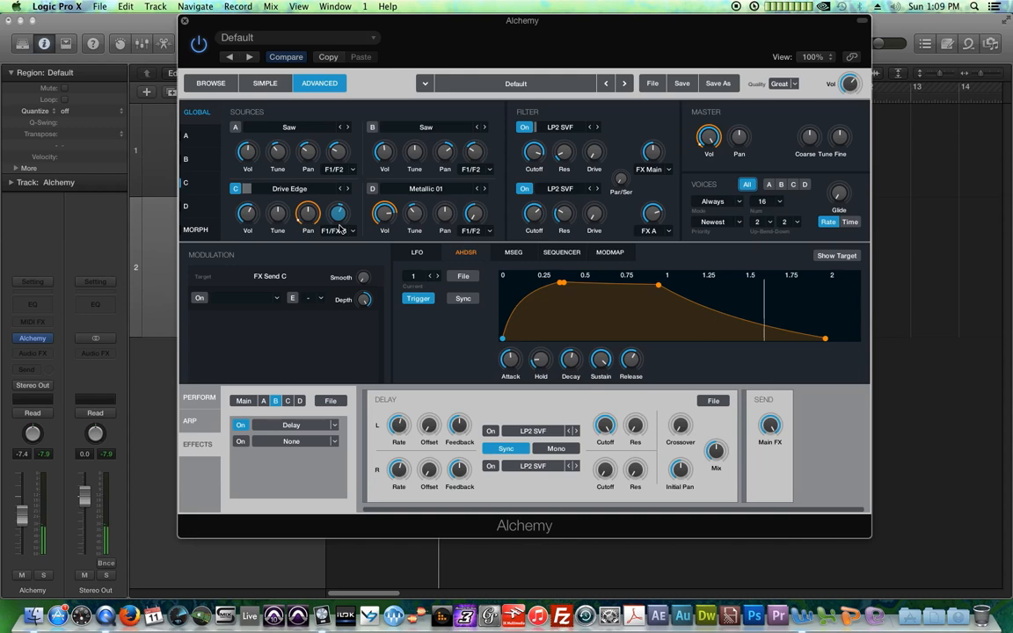
pyautogui.click(371, 190)
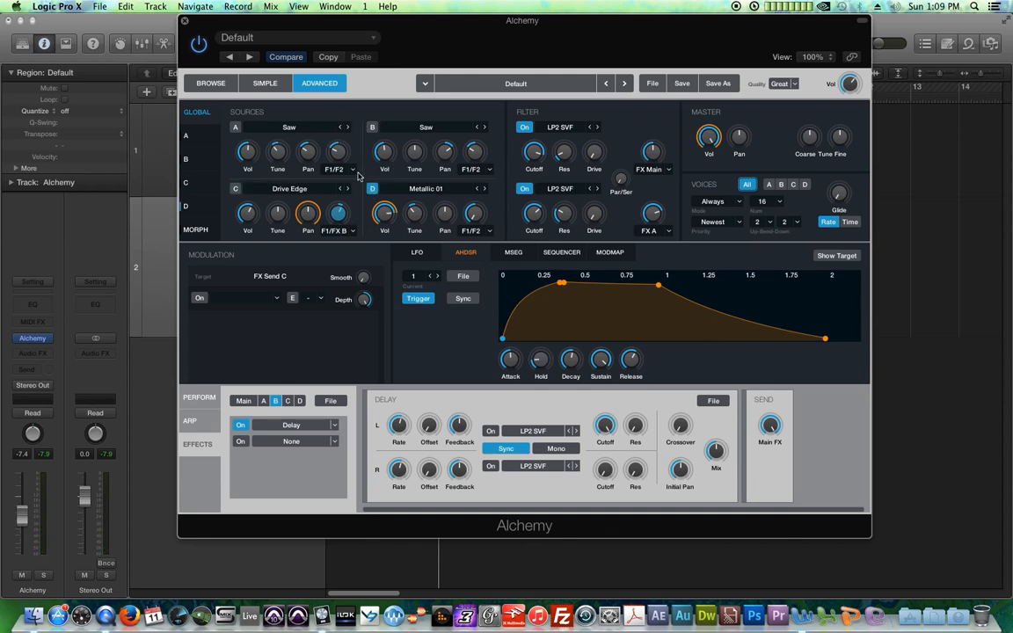
pyautogui.click(373, 127)
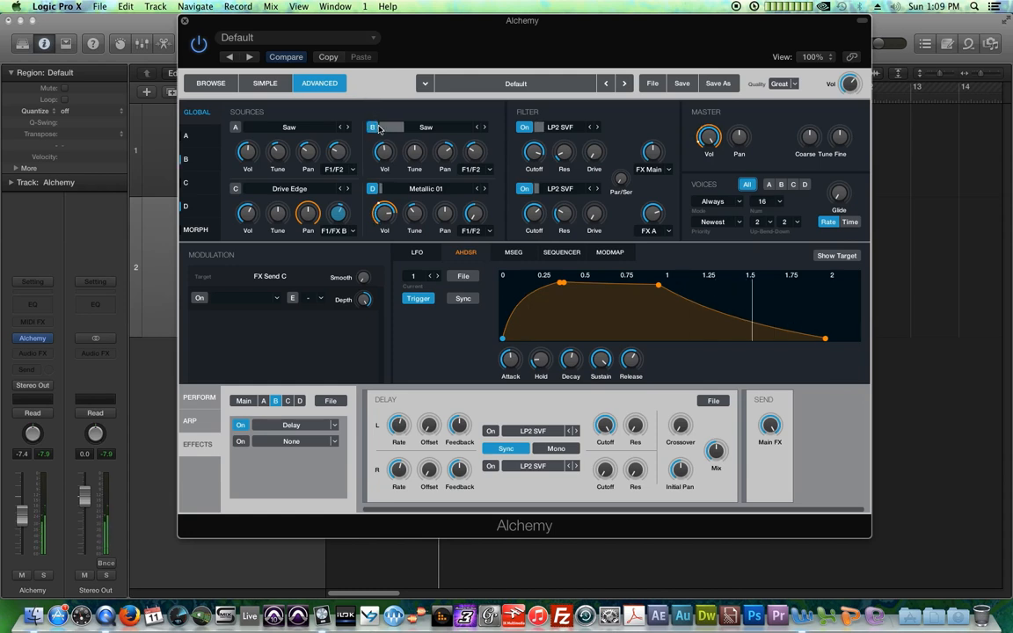
pyautogui.click(372, 188)
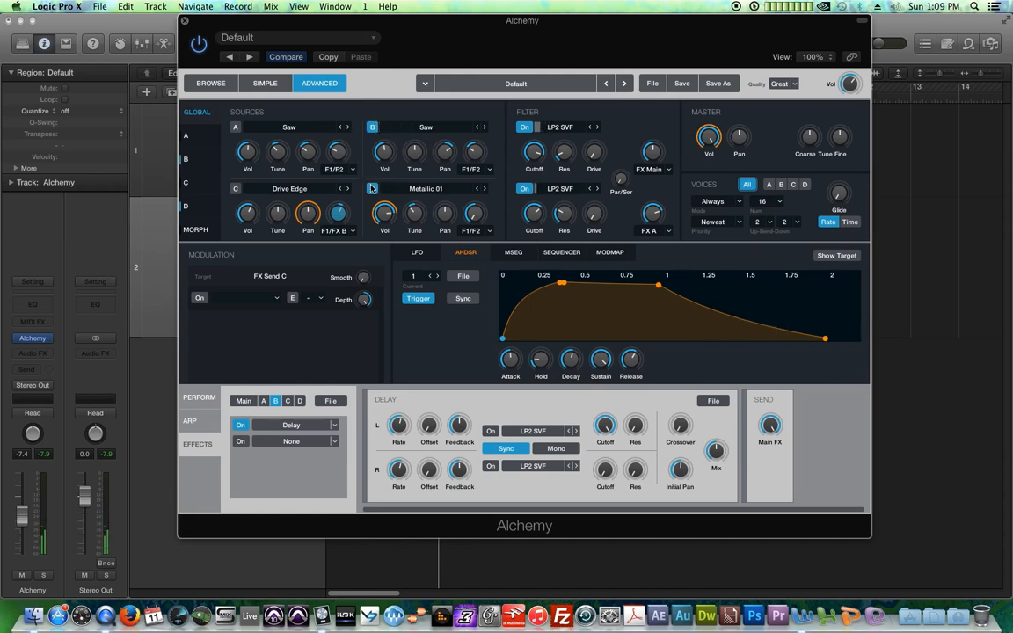
pyautogui.click(235, 127)
pyautogui.click(236, 189)
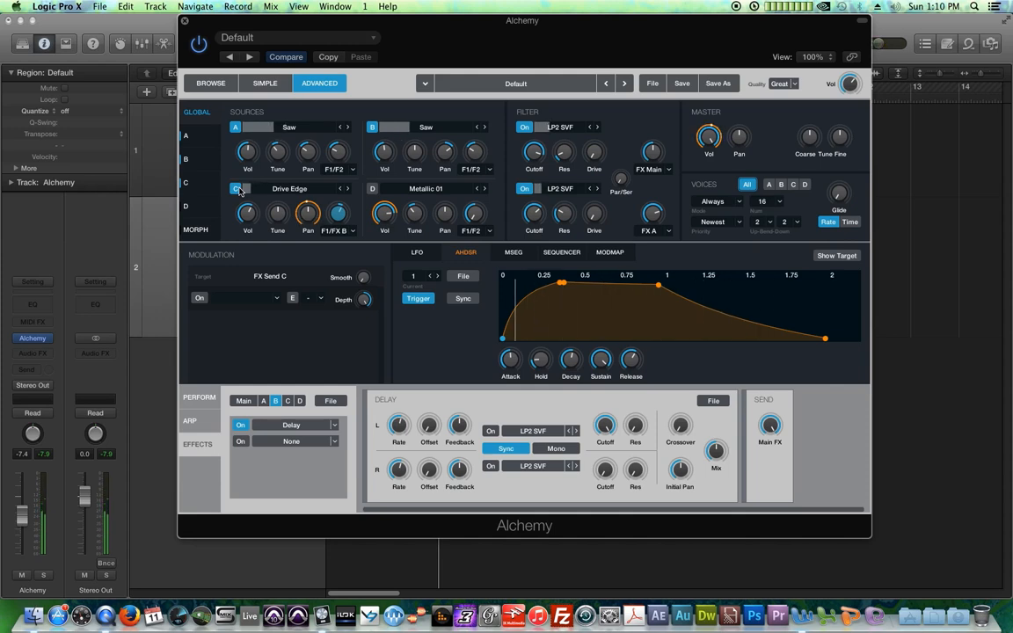
pyautogui.click(373, 190)
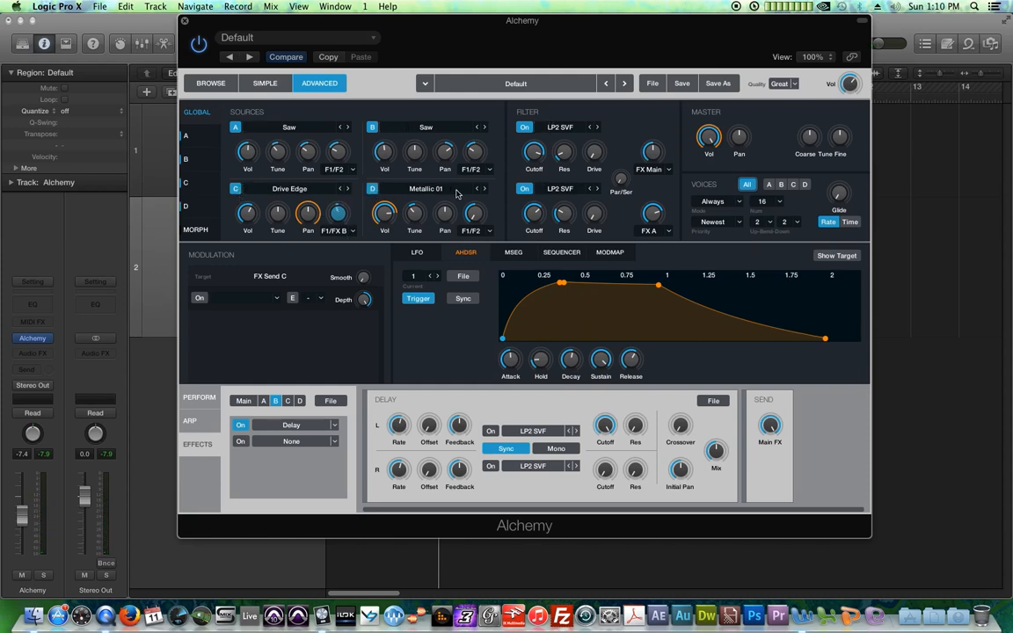
pyautogui.click(489, 231)
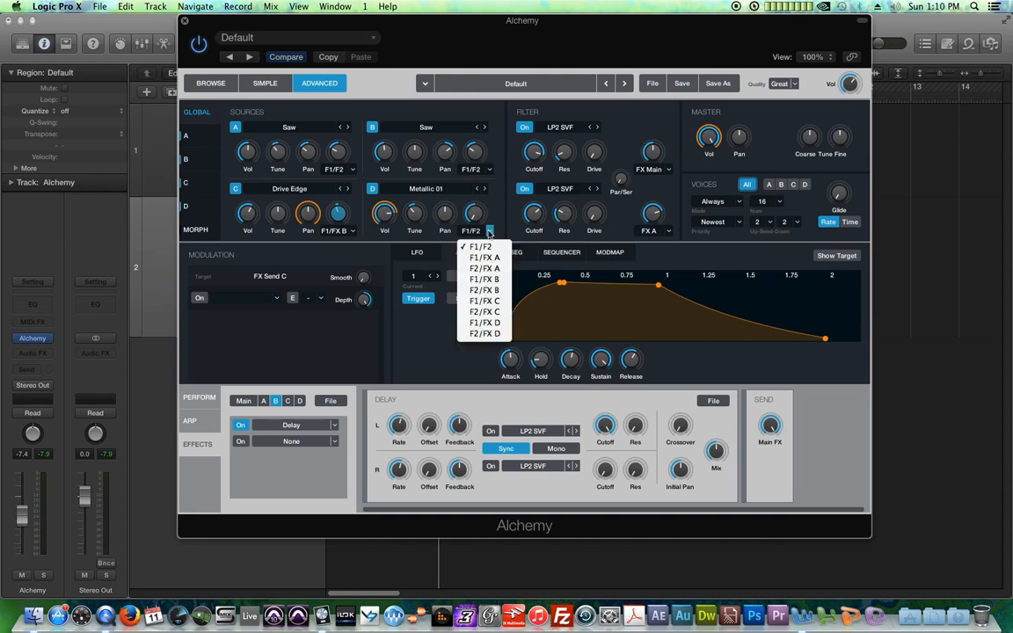
pyautogui.click(499, 280)
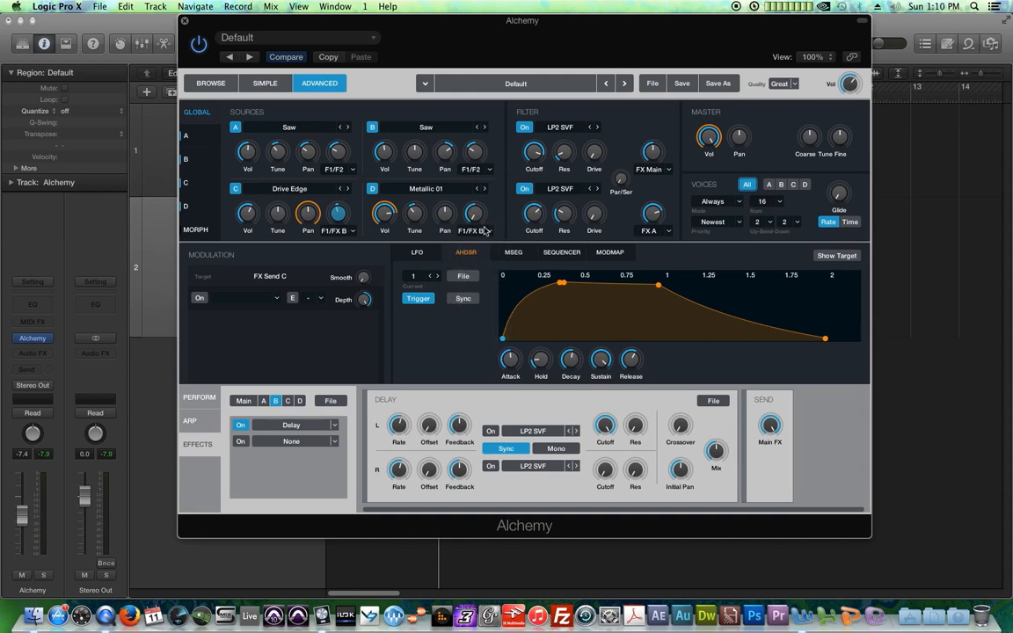
pyautogui.moveTo(478, 217); pyautogui.dragTo(475, 250)
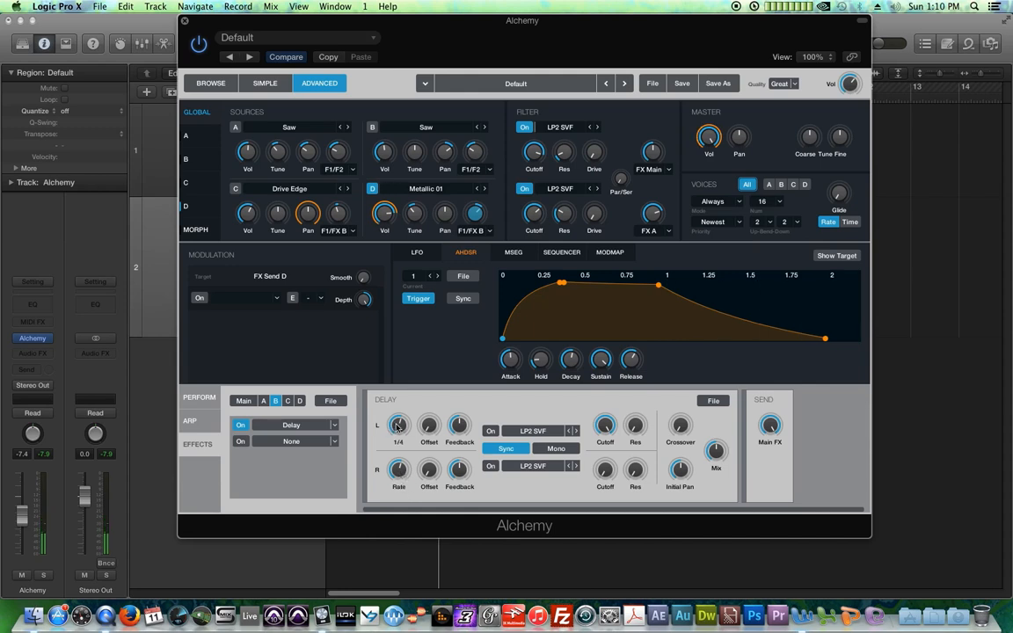
# Step: Set the Delay's left rate to 1/2 and raise the left and right feedback
pyautogui.moveTo(400, 429); pyautogui.dragTo(406, 442)
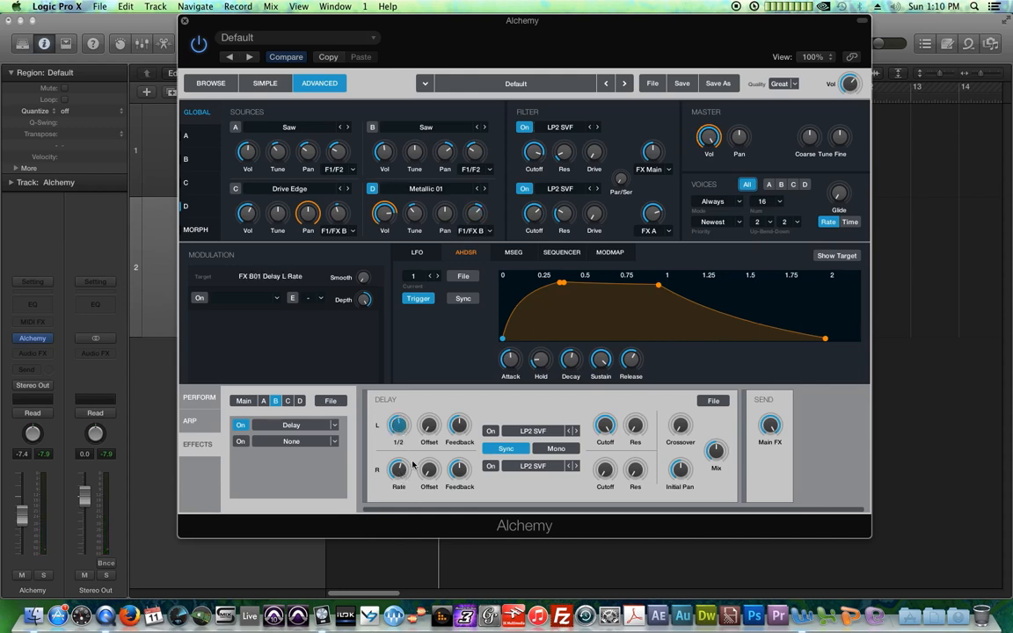
pyautogui.click(459, 426)
pyautogui.moveTo(458, 469); pyautogui.dragTo(466, 487)
# Step: Switch on both Delay filters and set each filter type to BP2 K20
pyautogui.click(491, 465)
pyautogui.click(490, 431)
pyautogui.click(532, 431)
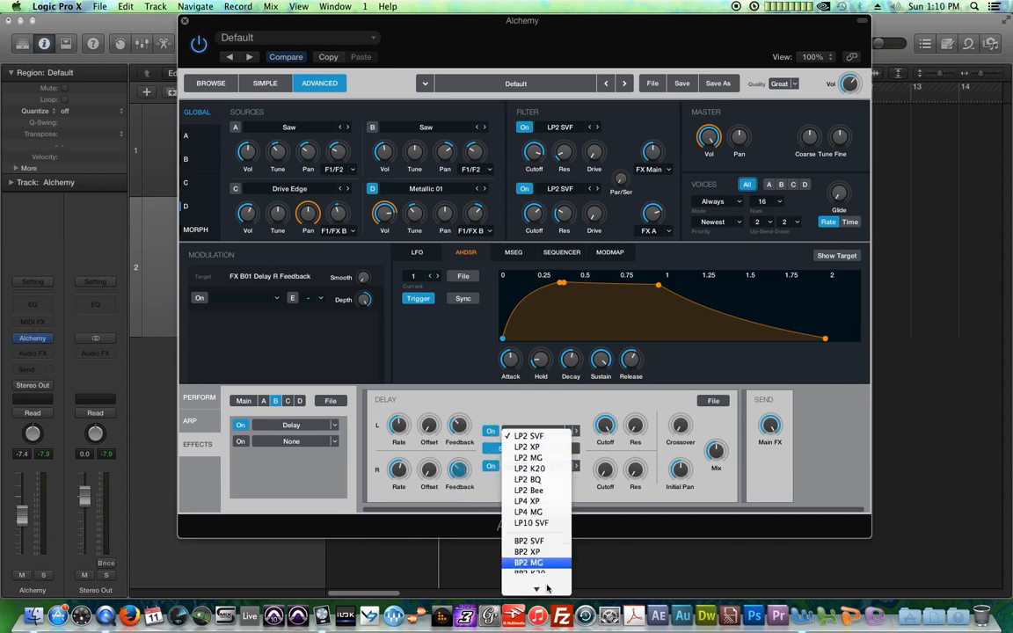
pyautogui.click(557, 488)
pyautogui.click(543, 466)
pyautogui.click(557, 545)
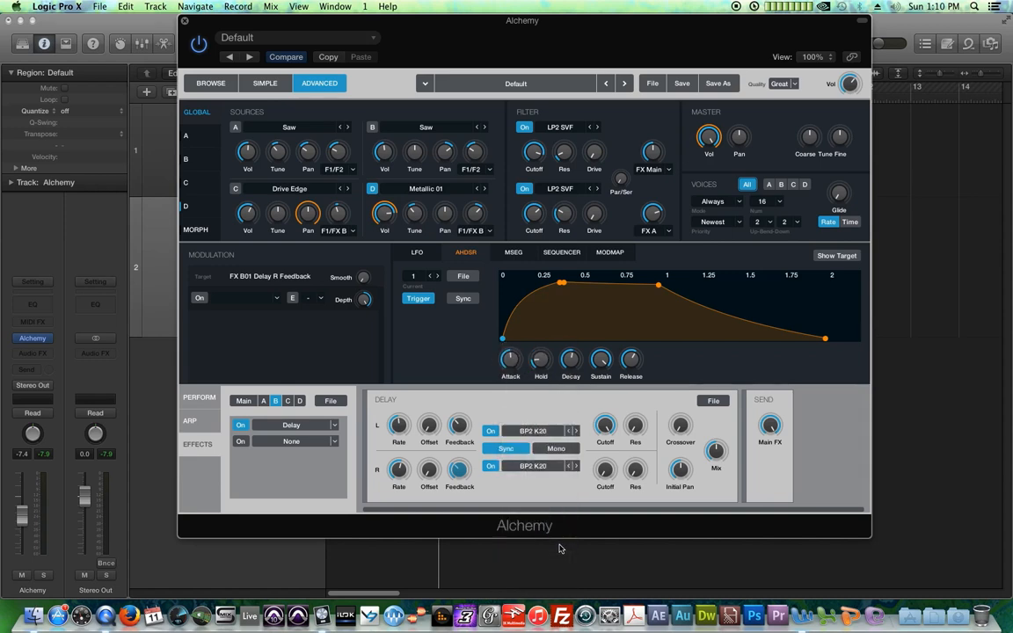
# Step: Raise the Delay's right filter cutoff to 1700 Hz, its Mix to 64 %, and the right resonance
pyautogui.moveTo(607, 466); pyautogui.dragTo(605, 421)
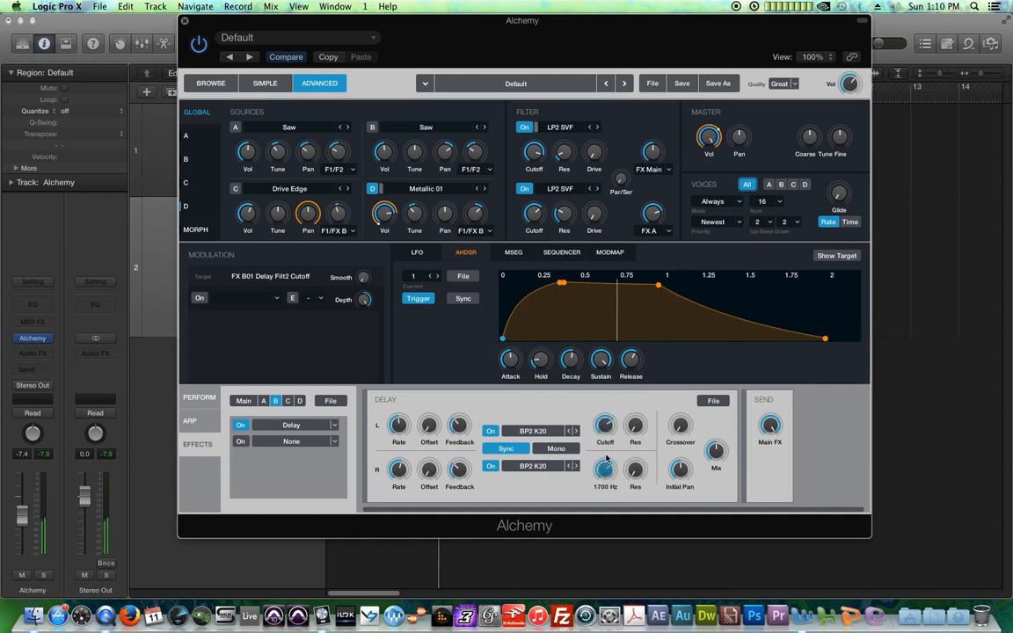
pyautogui.moveTo(717, 451)
pyautogui.moveTo(717, 451); pyautogui.dragTo(723, 438)
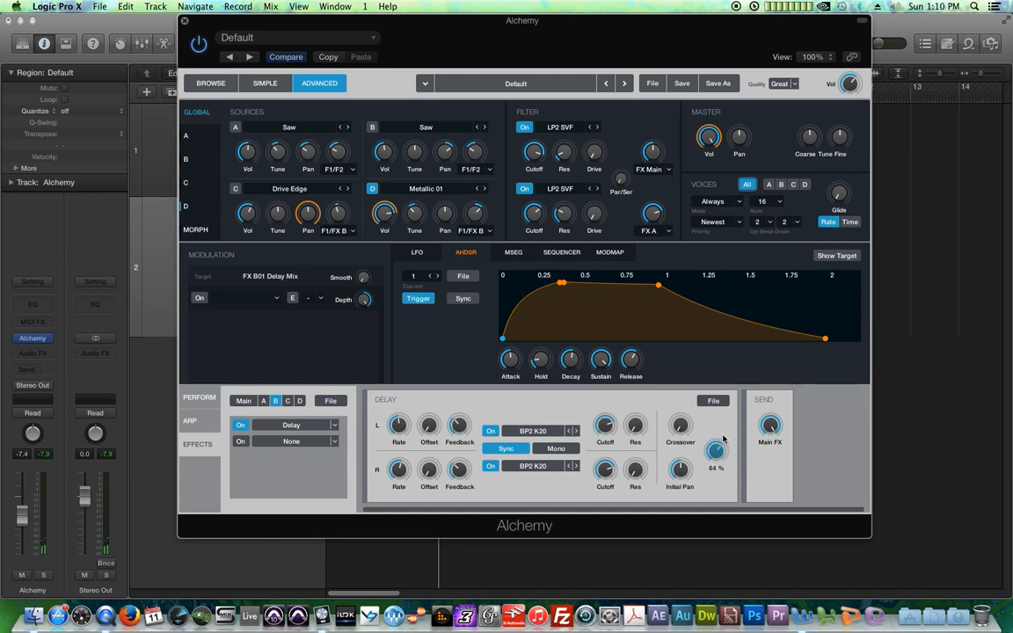
pyautogui.moveTo(635, 470); pyautogui.dragTo(639, 457)
pyautogui.moveTo(601, 460)
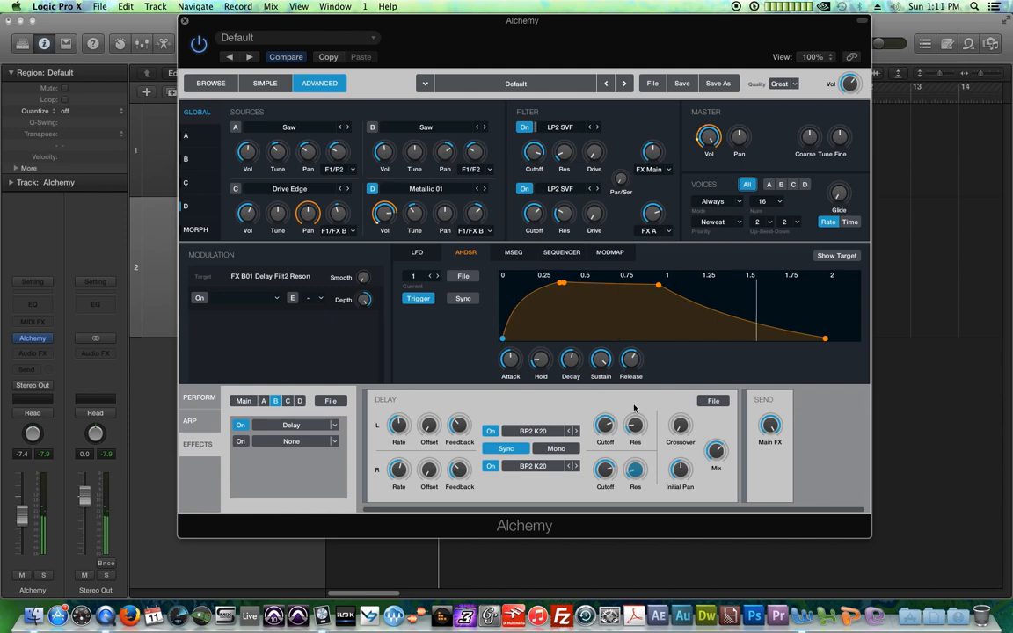
# Step: Review source A's send routing options and its source page, then return to the global view
pyautogui.moveTo(246, 216)
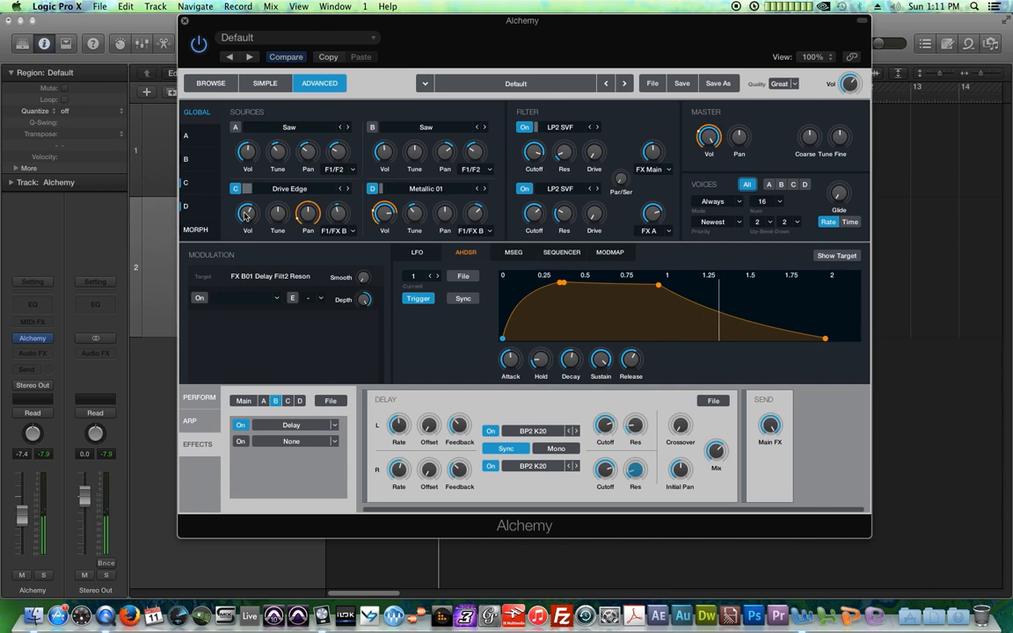
pyautogui.click(238, 189)
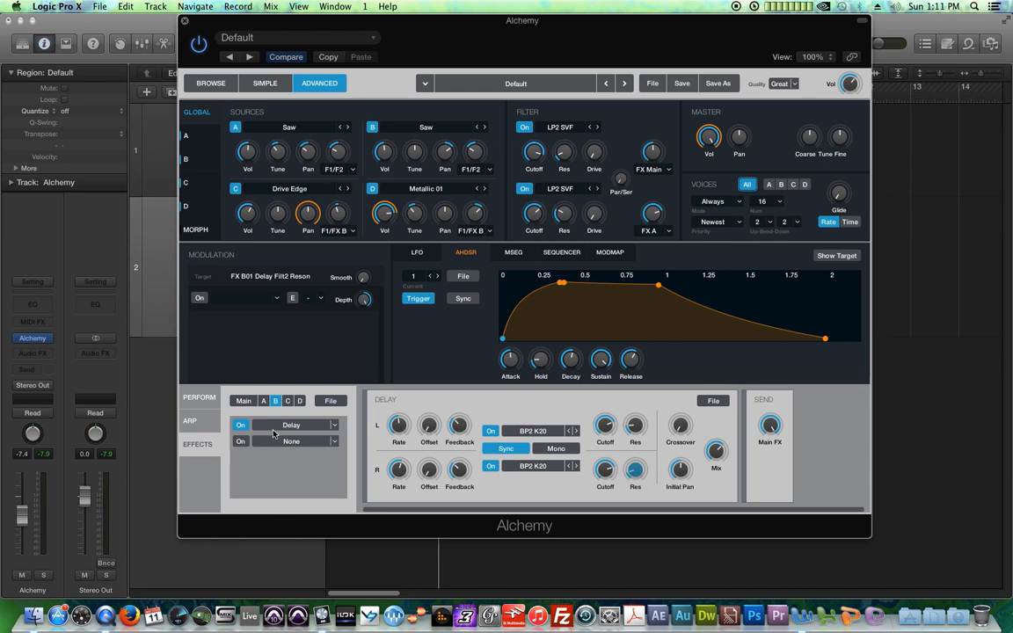
pyautogui.click(353, 168)
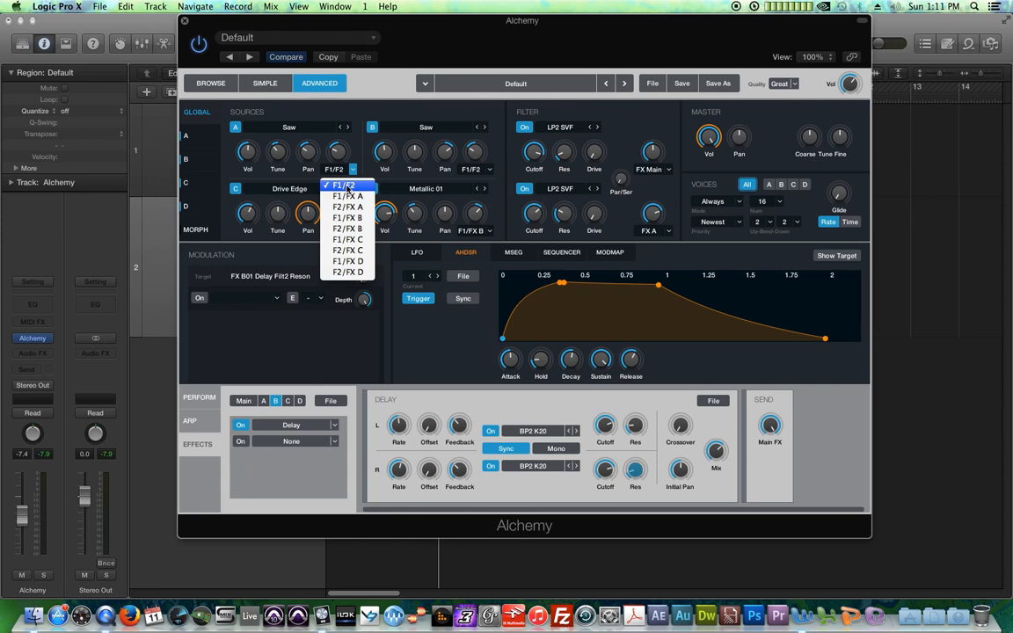
pyautogui.click(173, 120)
pyautogui.click(193, 136)
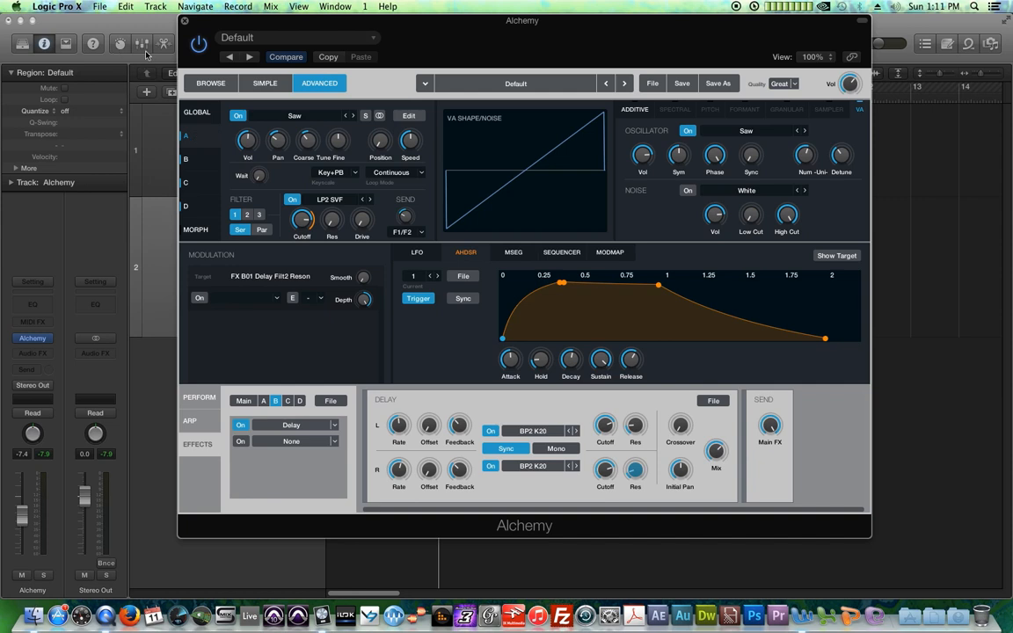
pyautogui.click(190, 110)
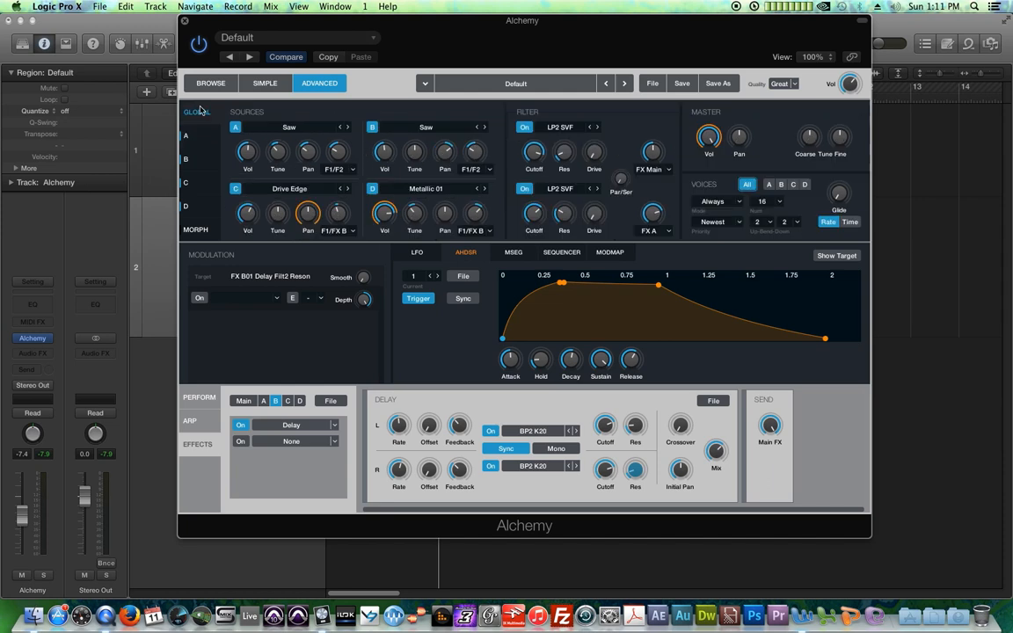
# Step: Close the Alchemy window, unmute the EDM Loop track and play the project
pyautogui.click(184, 21)
pyautogui.click(803, 211)
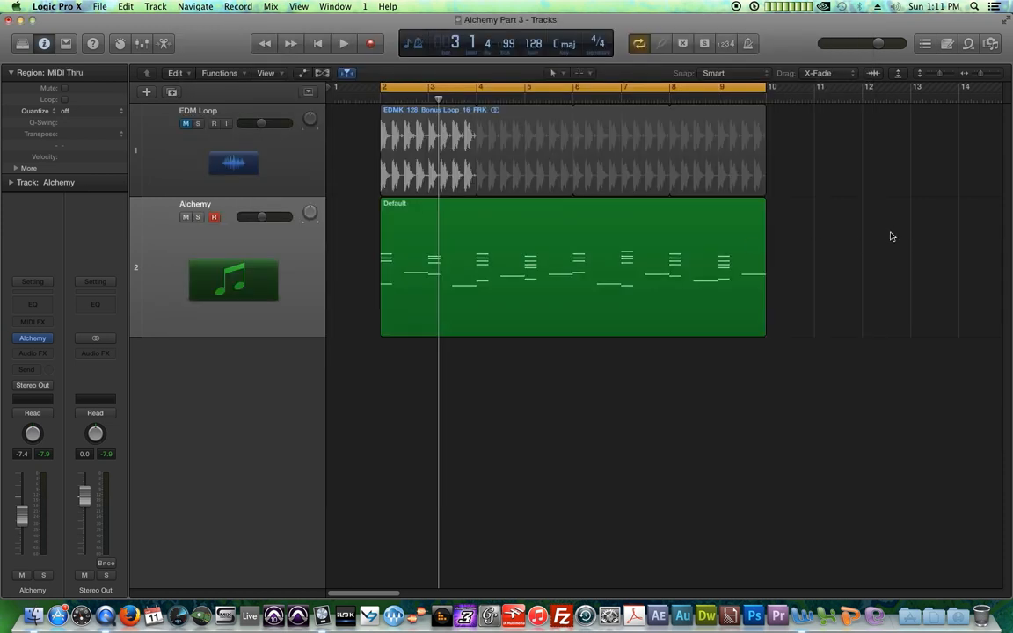
pyautogui.click(185, 123)
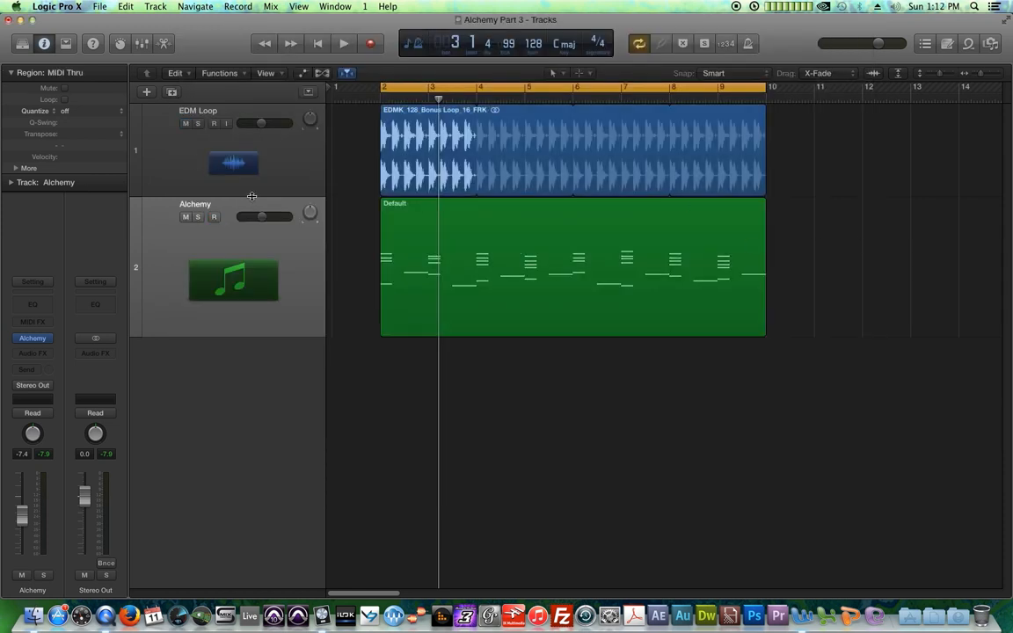
pyautogui.press('space')
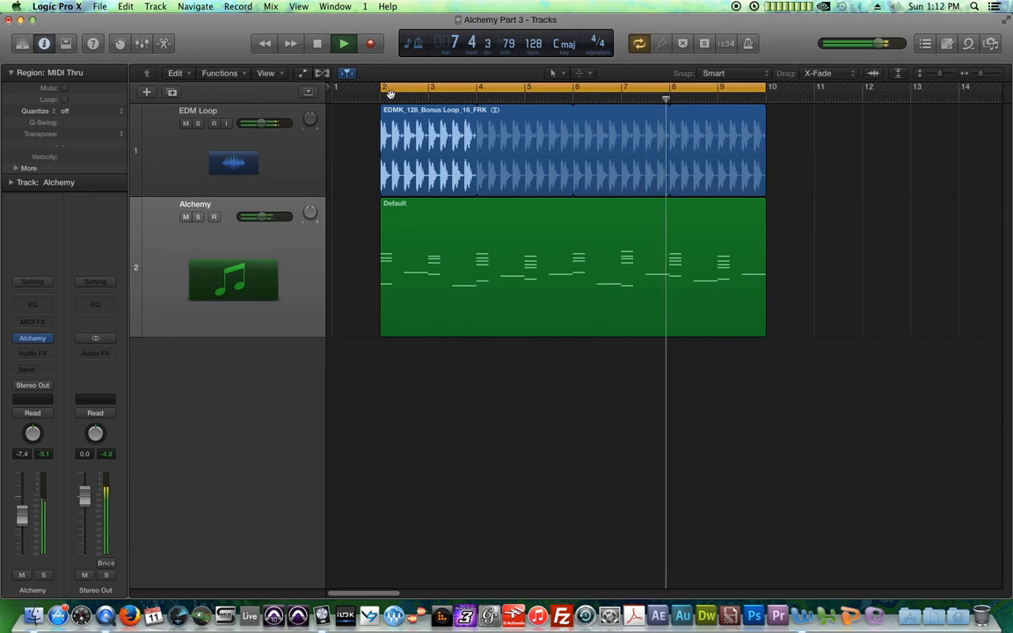
# Step: Reopen the Alchemy plug-in window on the Alchemy track
pyautogui.click(34, 341)
pyautogui.click(32, 341)
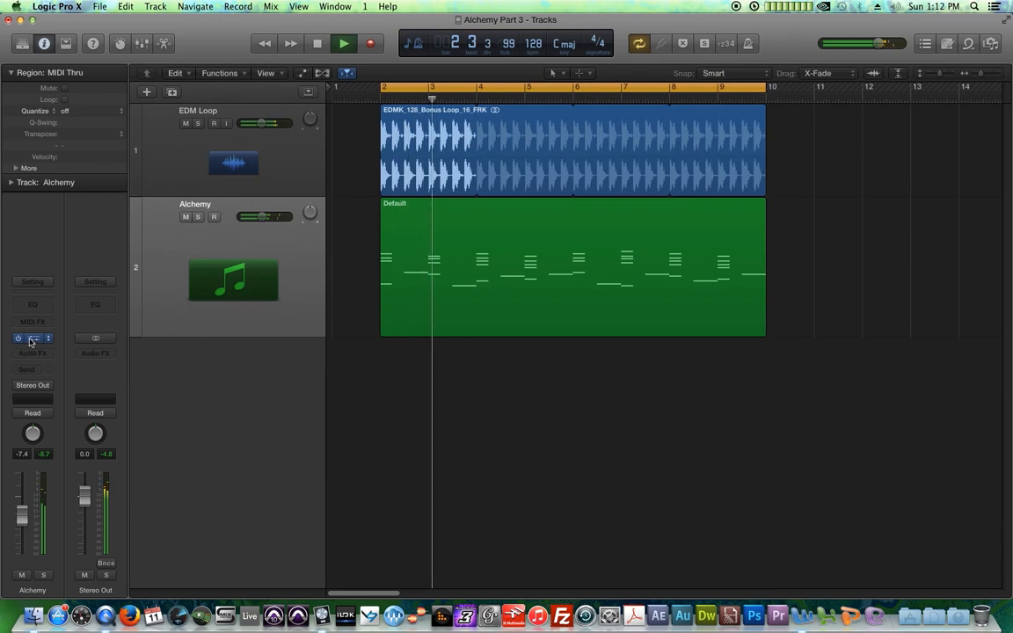
pyautogui.click(32, 340)
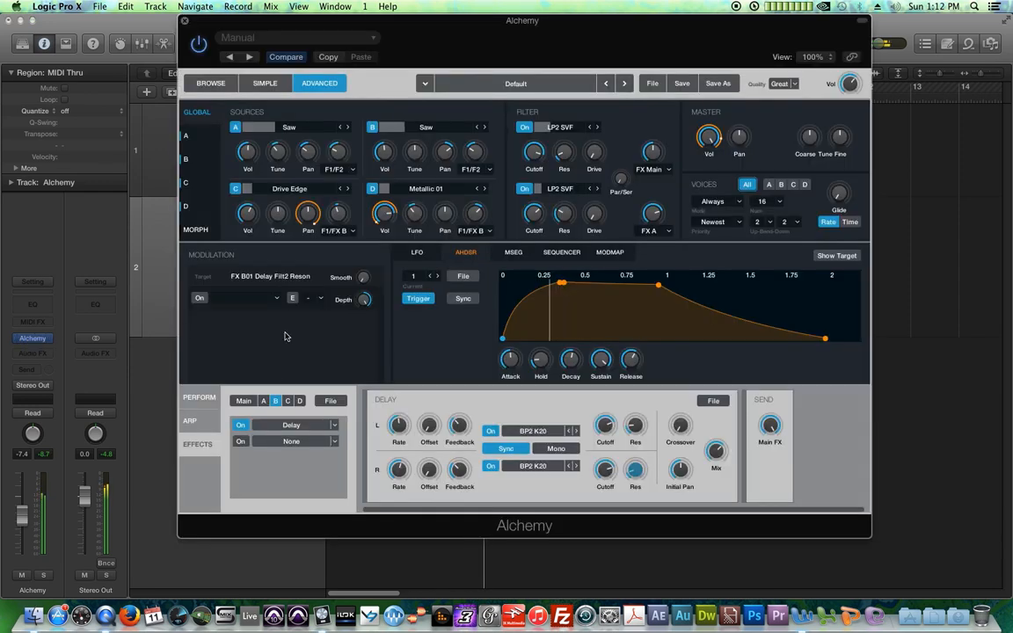
# Step: Insert a Three Band EQ into the second slot of the Main effects bus, ahead of the Convolution Reverb
pyautogui.click(243, 401)
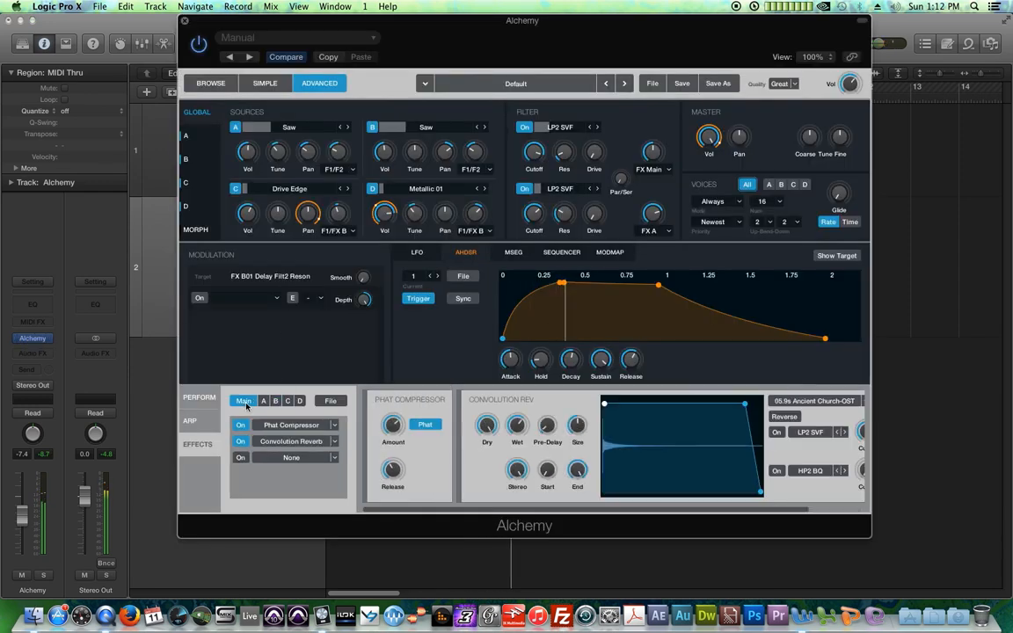
pyautogui.click(291, 441)
pyautogui.click(291, 458)
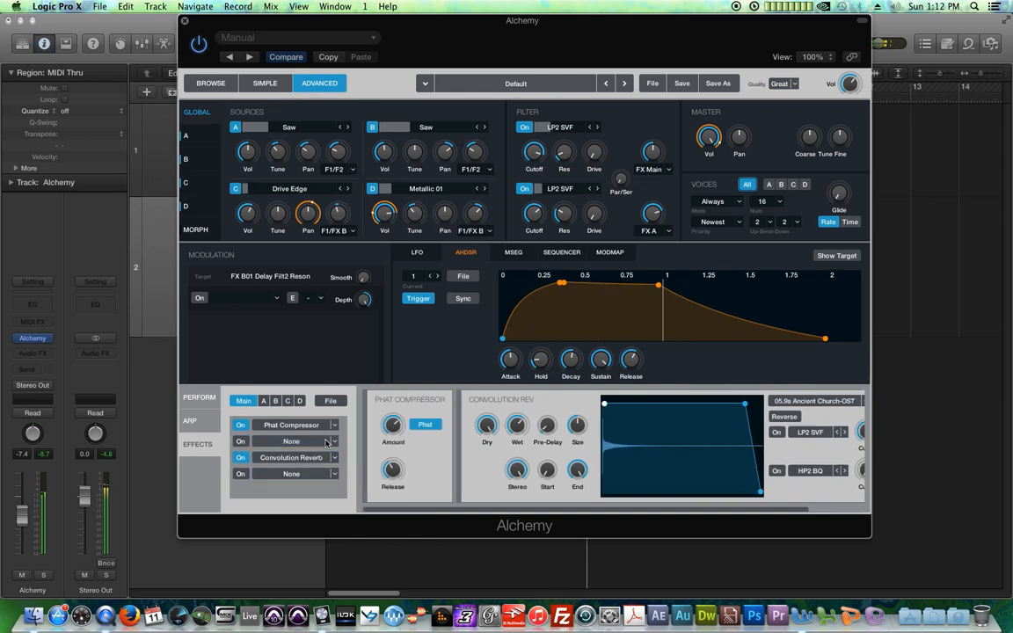
pyautogui.click(291, 458)
pyautogui.click(292, 447)
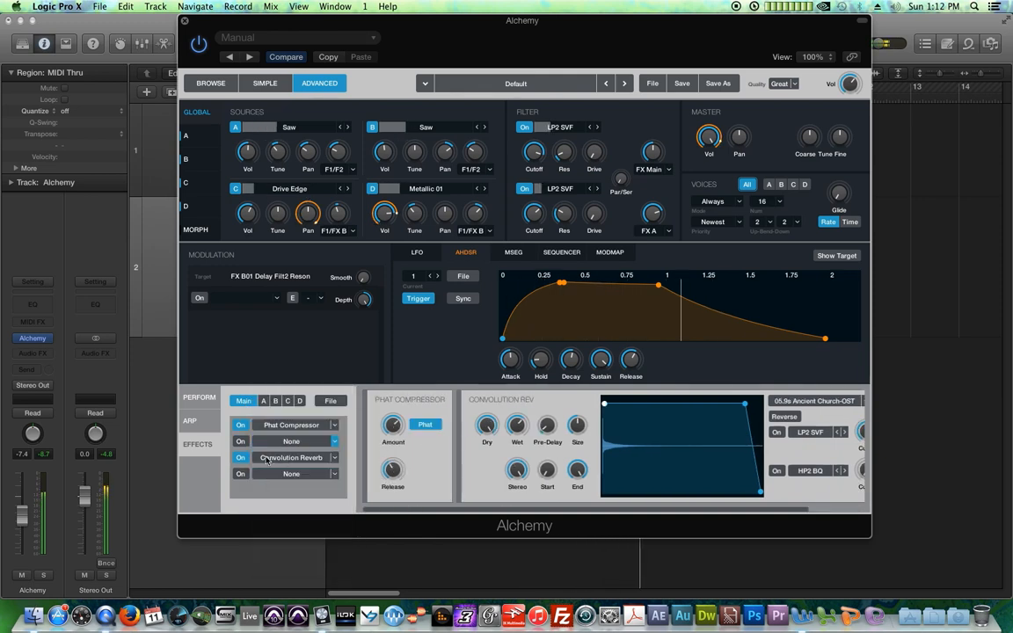
# Step: Shape the Three Band EQ by boosting the high gain, lowering the mid frequency to about 478 Hz, and raising the low gain
pyautogui.moveTo(459, 427); pyautogui.dragTo(464, 409)
pyautogui.click(458, 451)
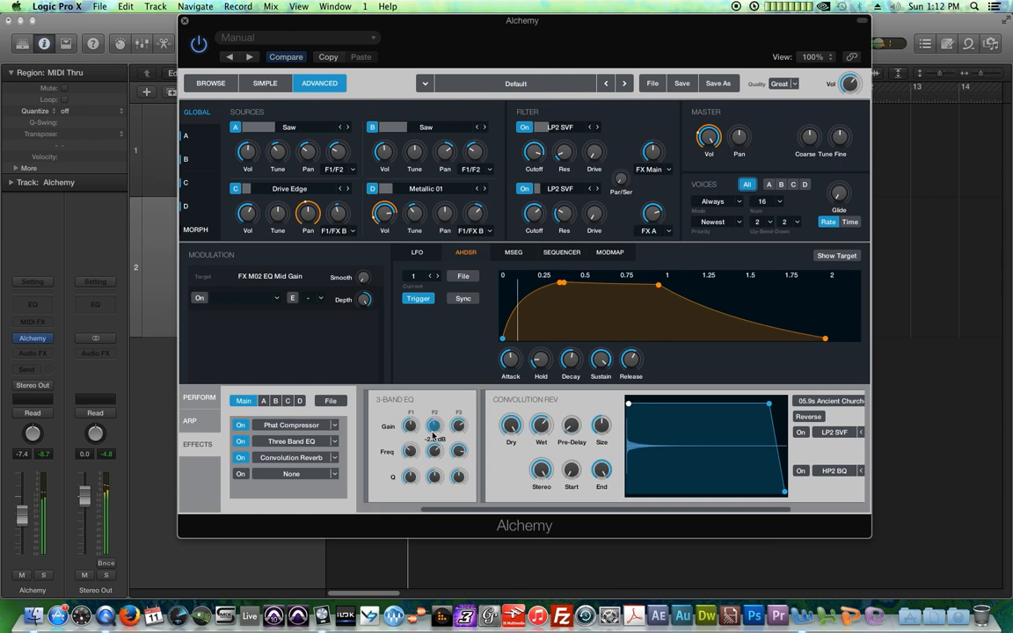
pyautogui.moveTo(434, 451); pyautogui.dragTo(438, 471)
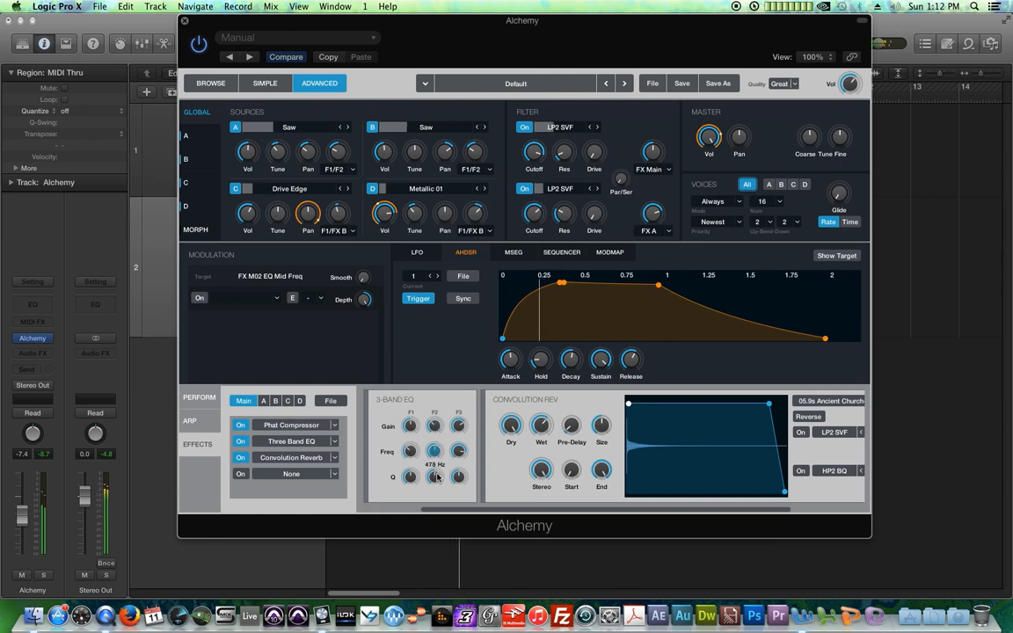
pyautogui.moveTo(409, 427); pyautogui.dragTo(413, 420)
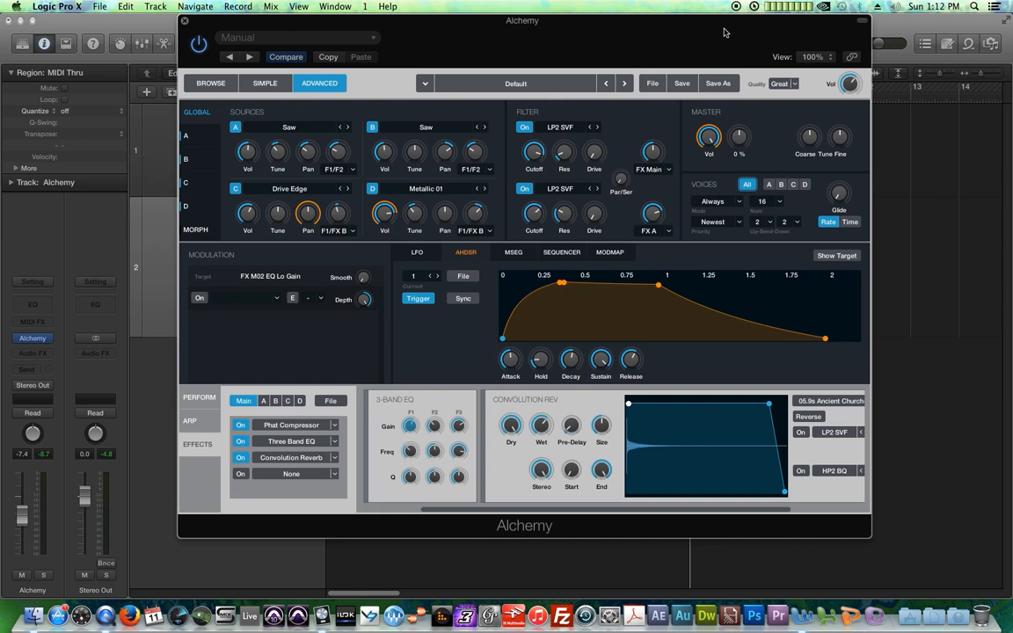
pyautogui.click(719, 83)
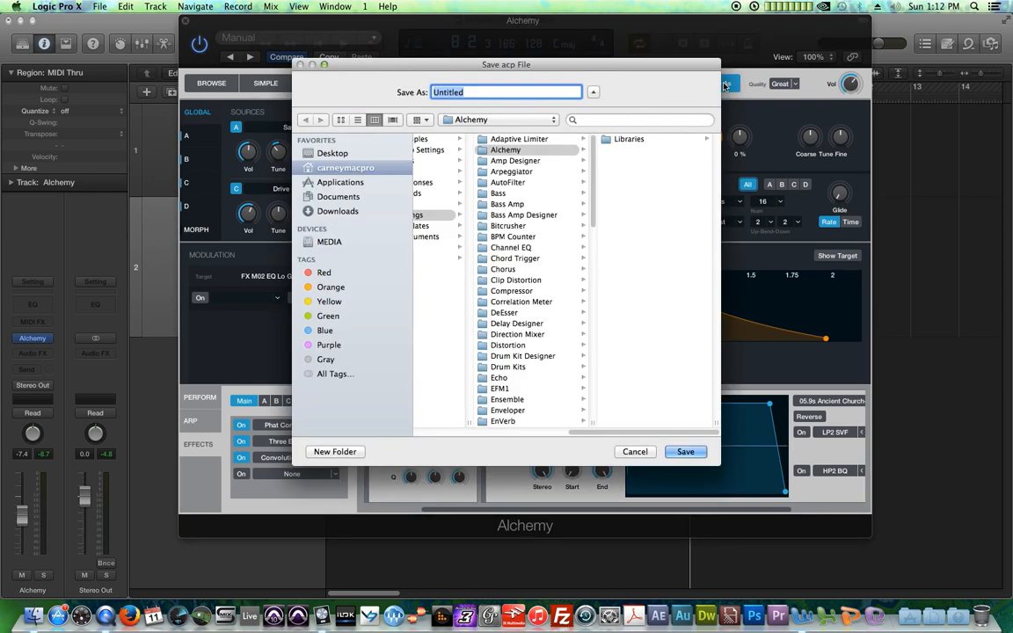
pyautogui.click(541, 151)
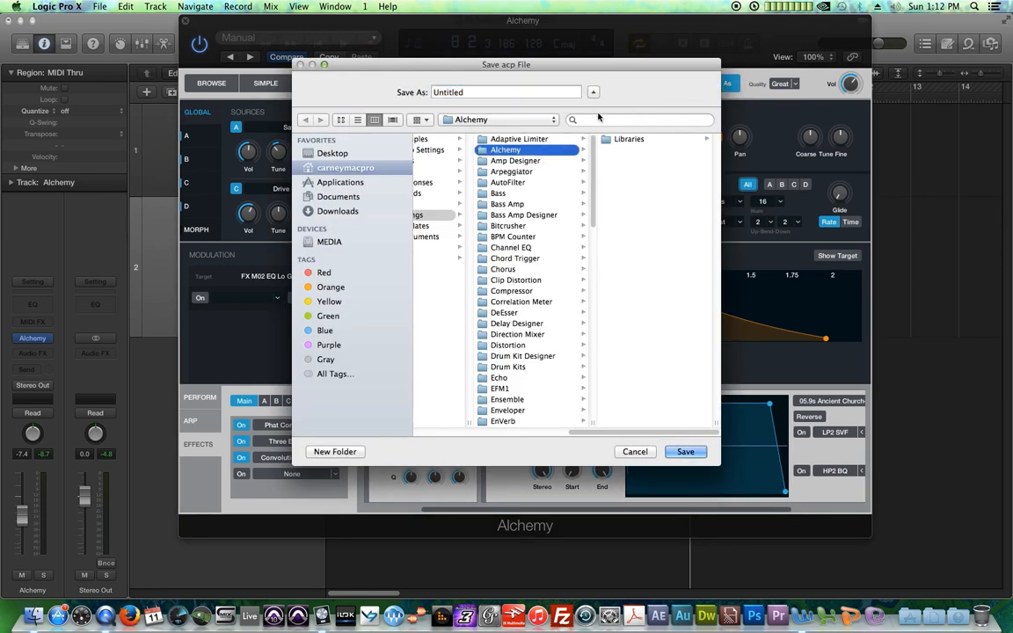
pyautogui.click(640, 453)
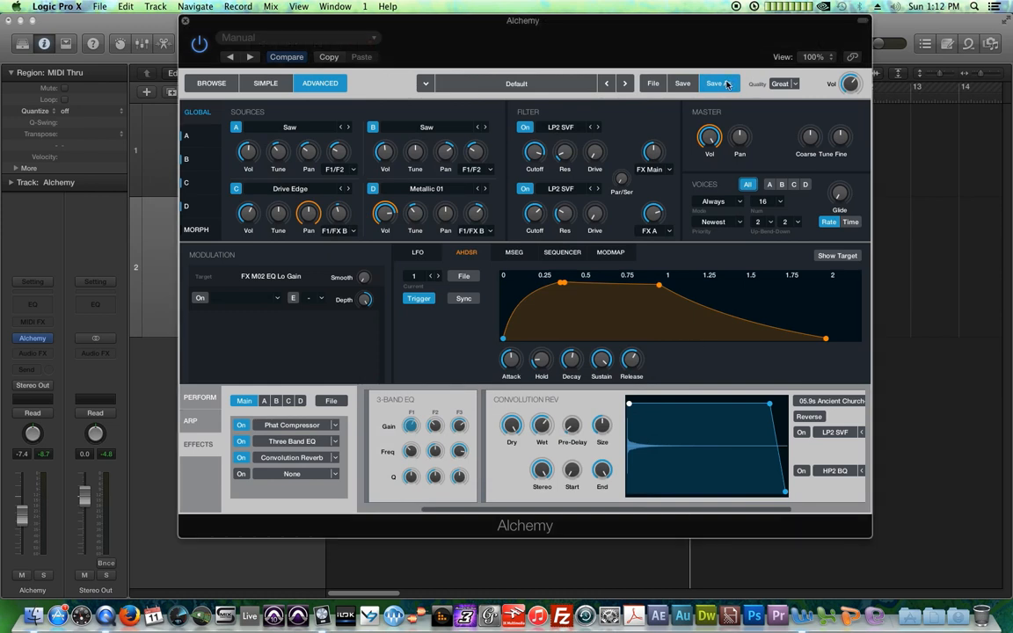
# Step: Save the patch in the Alchemy folder as Pulsing Dance Pad
pyautogui.click(719, 84)
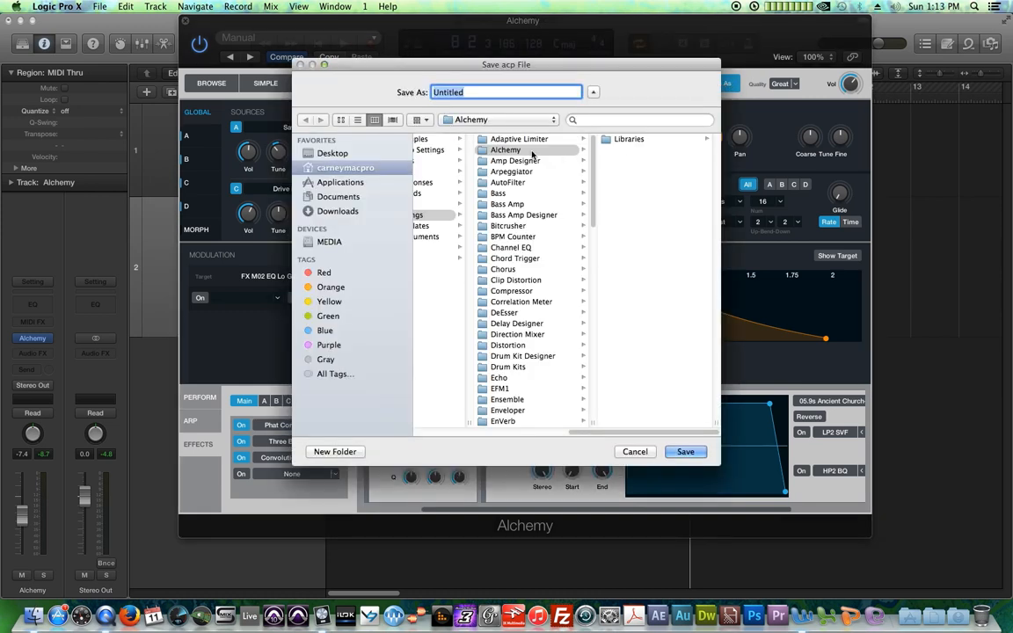
pyautogui.moveTo(493, 66); pyautogui.dragTo(642, 112)
pyautogui.write('Pulsing')
pyautogui.write(' Dance S')
pyautogui.write('ynth')
pyautogui.press('BackSpace')
pyautogui.press('BackSpace')
pyautogui.press('BackSpace')
pyautogui.press('BackSpace')
pyautogui.press('BackSpace')
pyautogui.write('Pad')
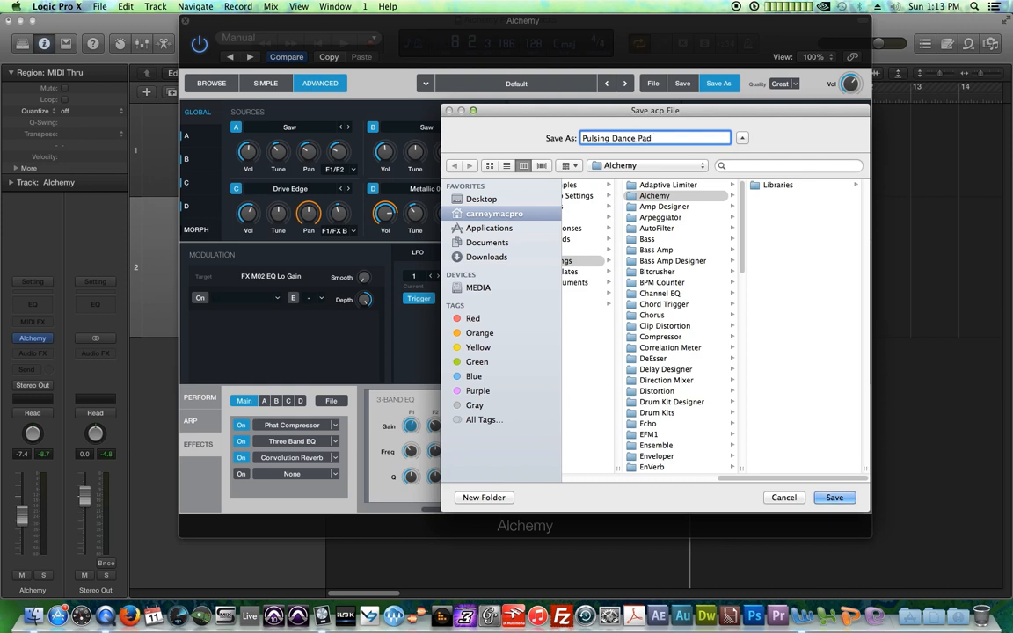
pyautogui.press('Return')
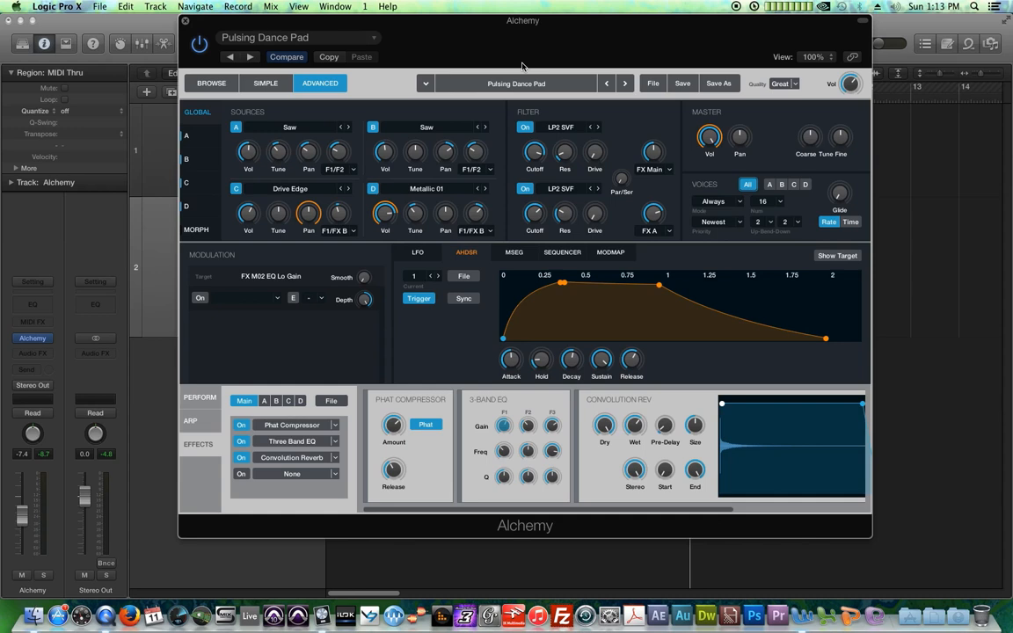
# Step: Open the Arp page and then the Perform page of the patch
pyautogui.click(197, 422)
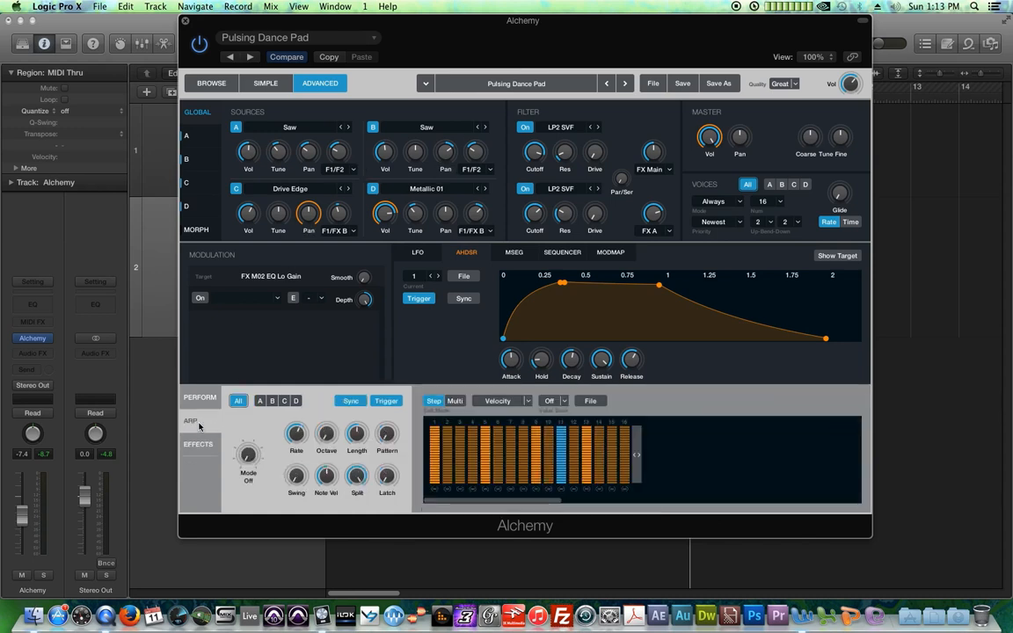
pyautogui.click(201, 397)
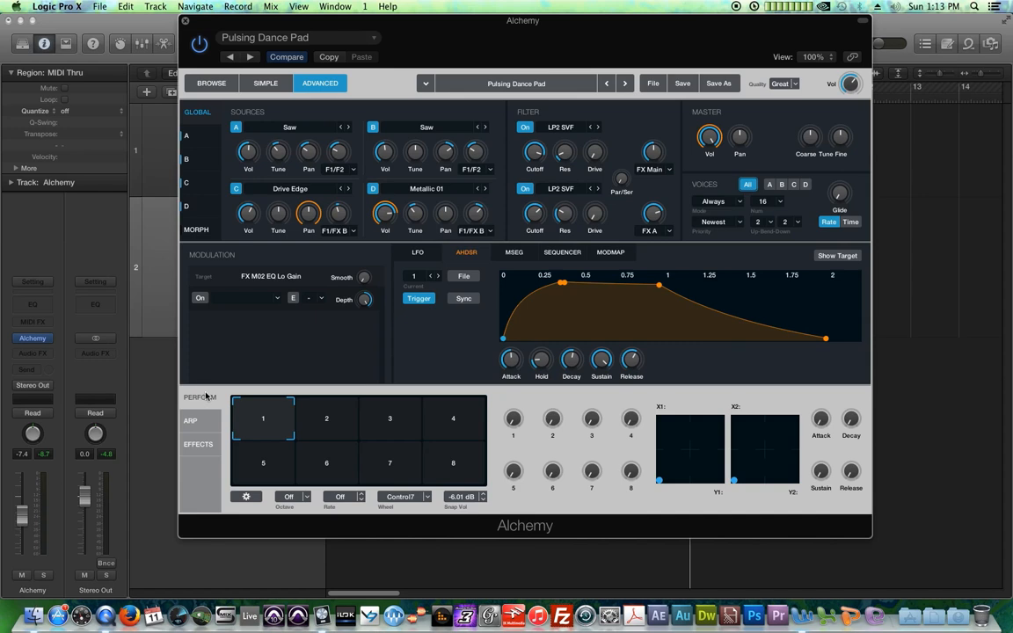